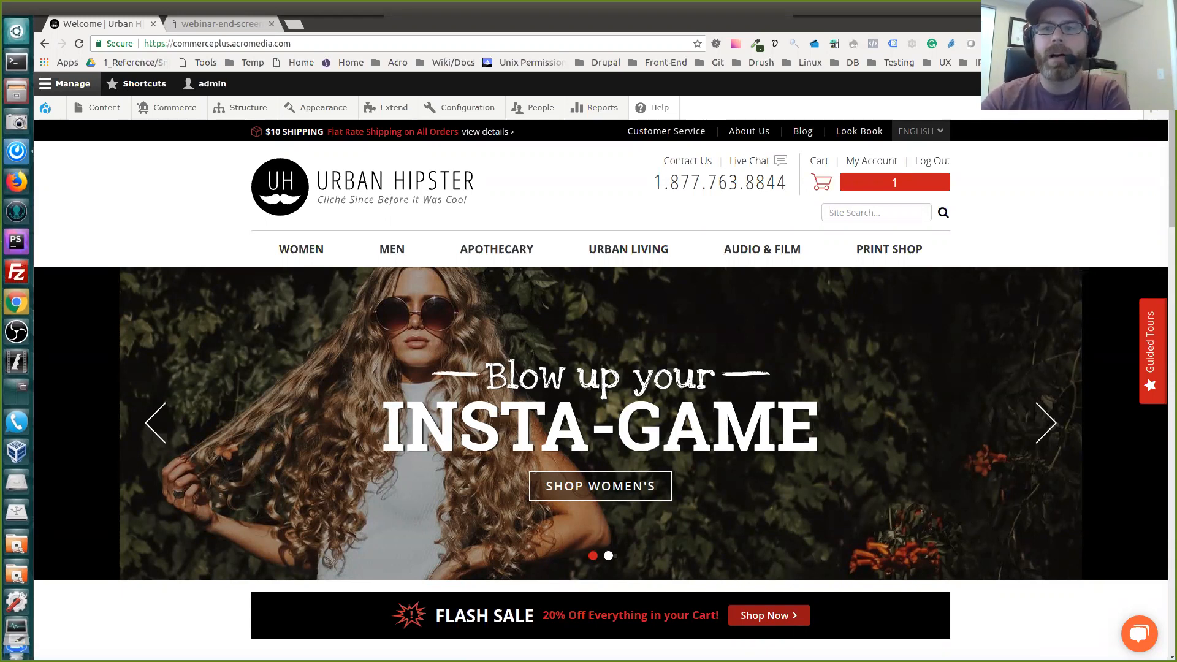
Look through the storefront home page, covering the banner, product templates, featured products, customer service links and footer
scroll(601, 386, down, 1)
scroll(601, 386, up, 1)
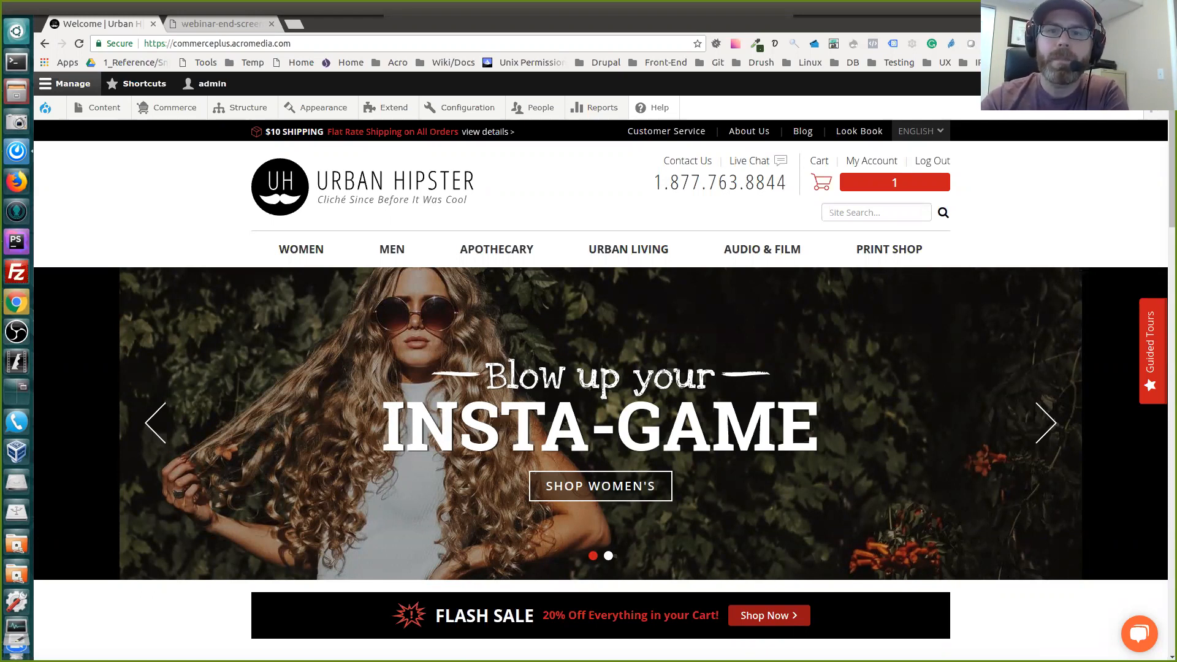
scroll(601, 380, down, 5)
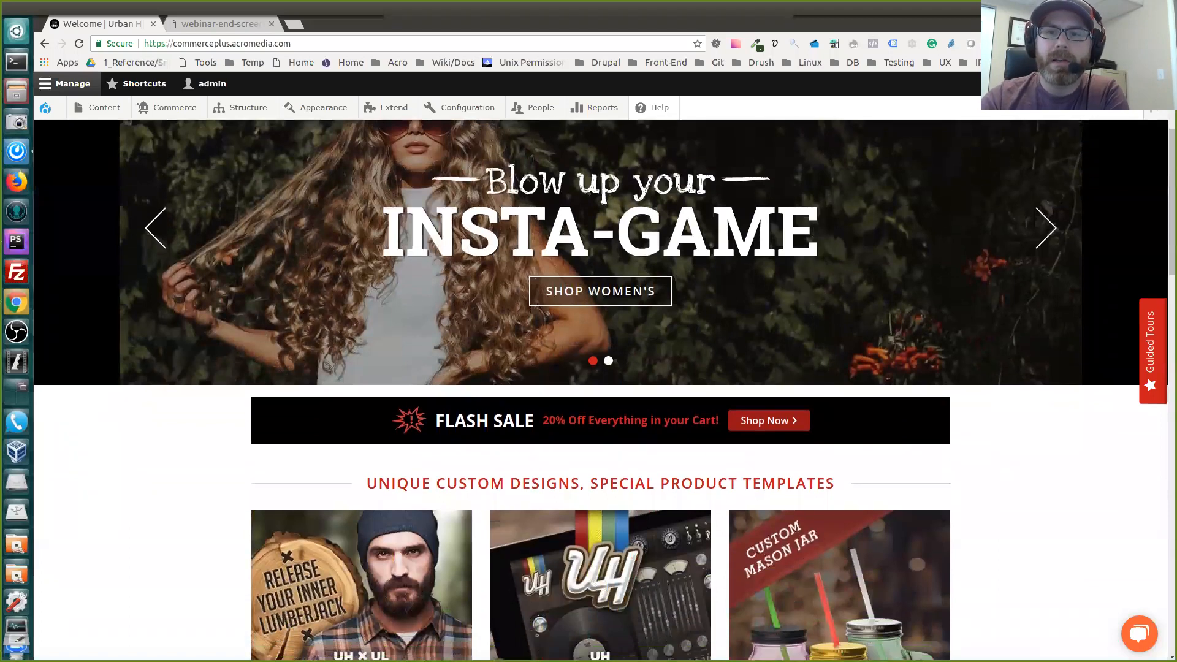
scroll(601, 380, up, 5)
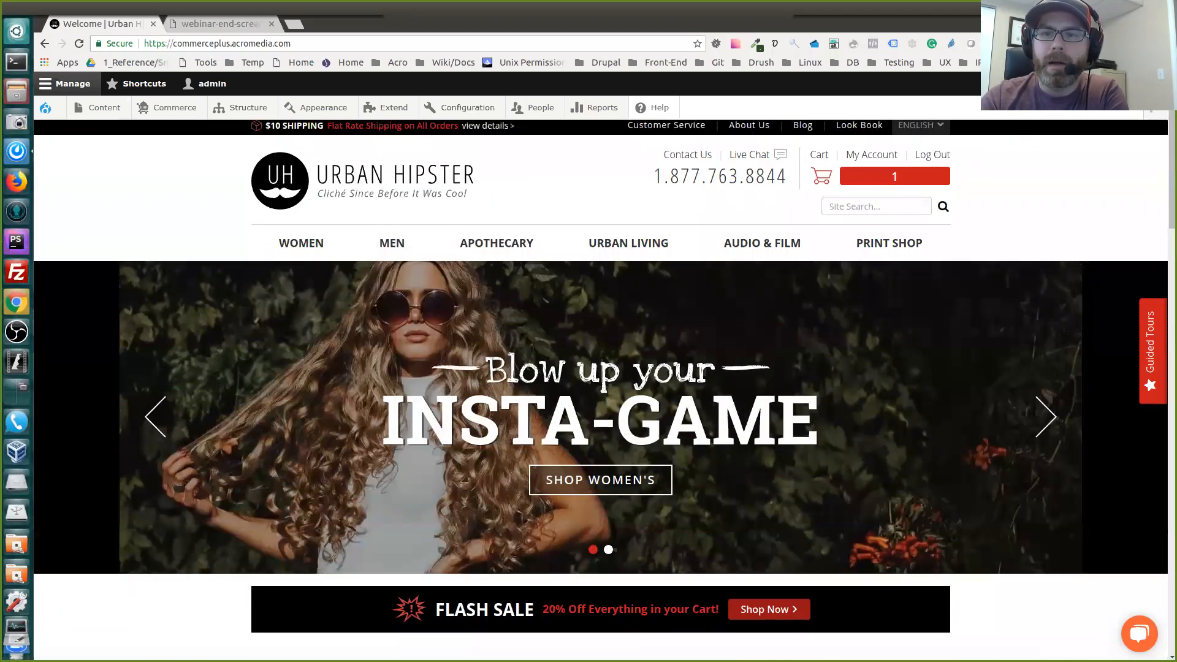
scroll(601, 380, down, 5)
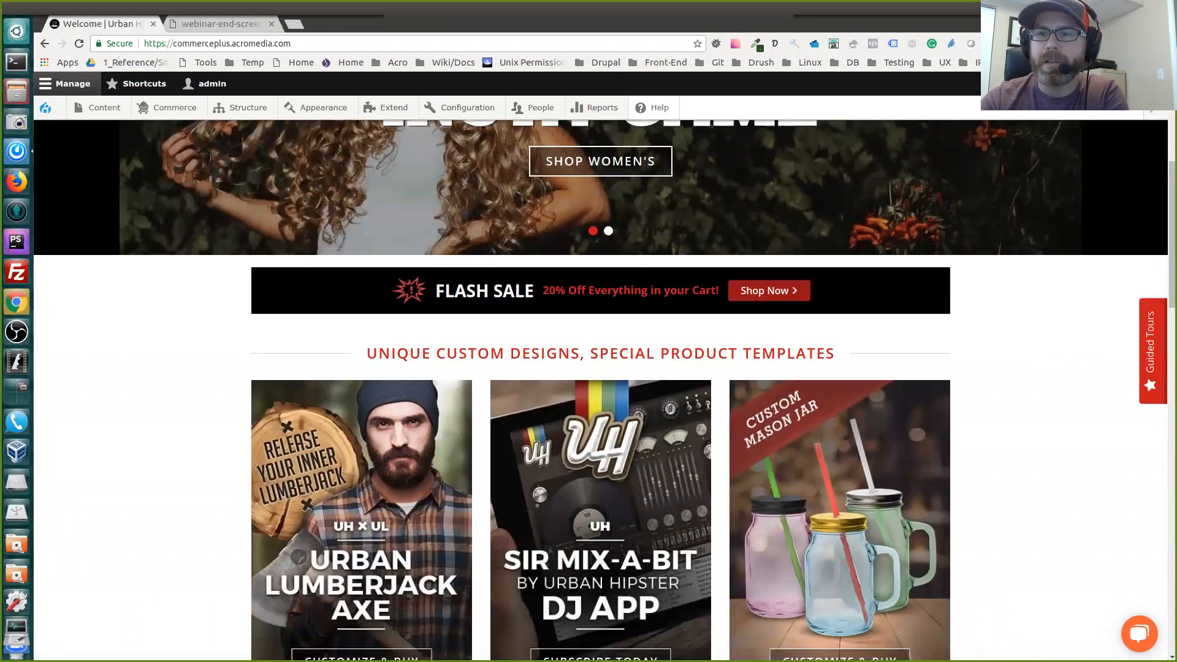
scroll(601, 380, down, 3)
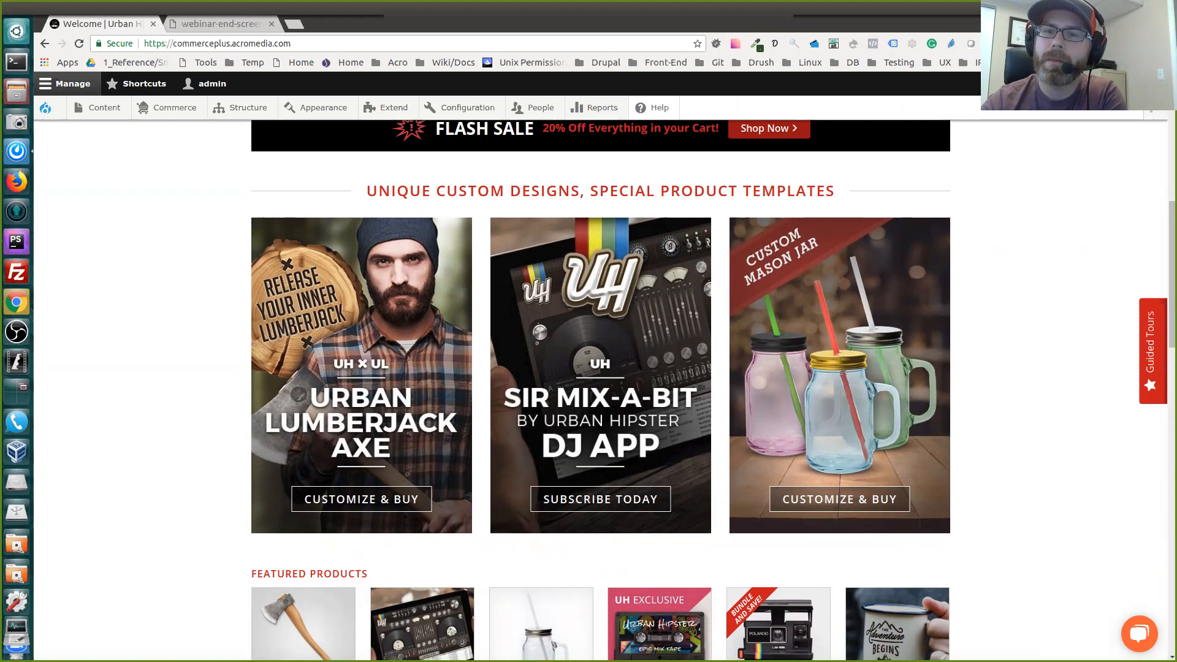
scroll(600, 386, down, 6)
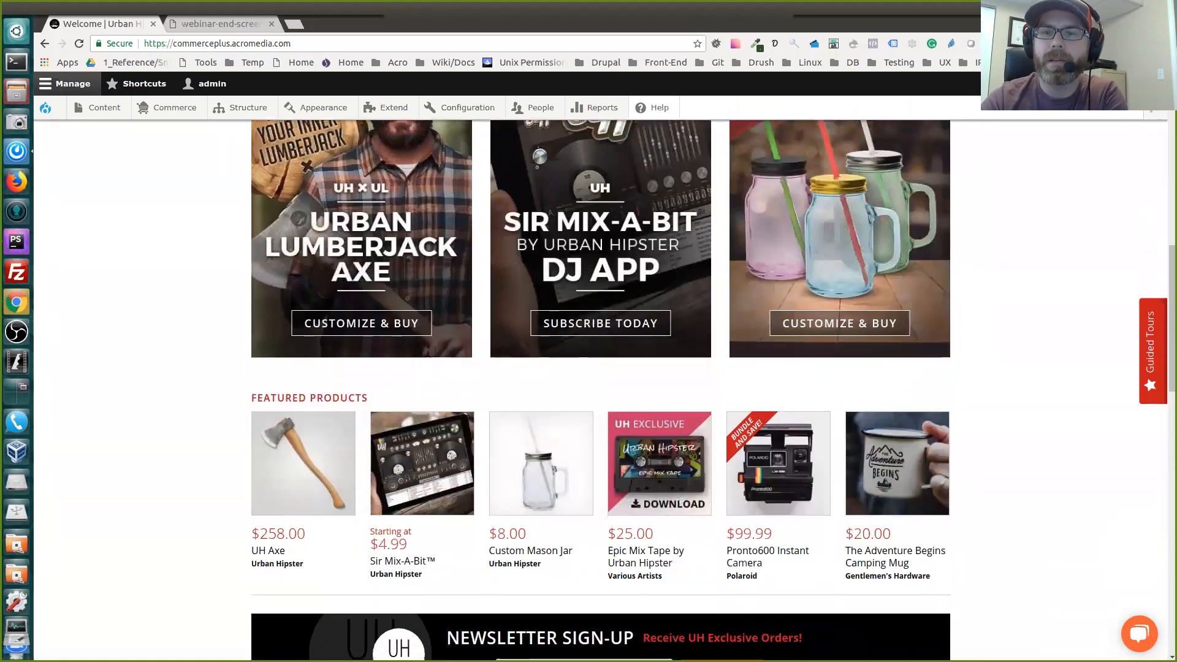
scroll(600, 386, down, 2)
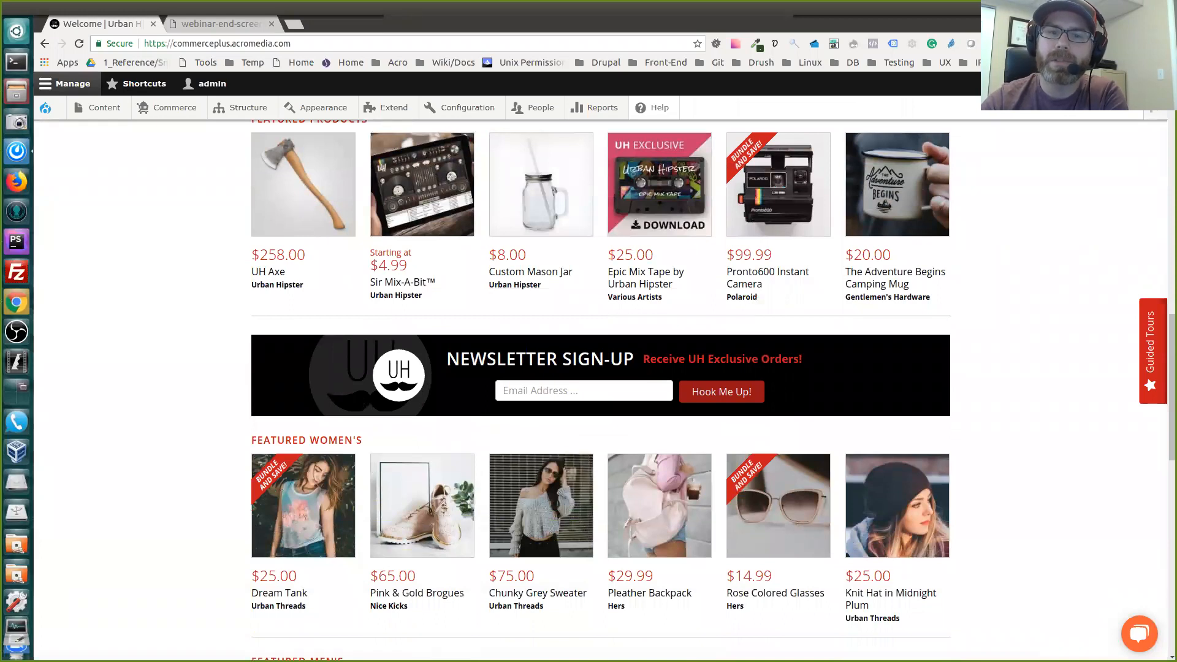
scroll(600, 386, up, 1)
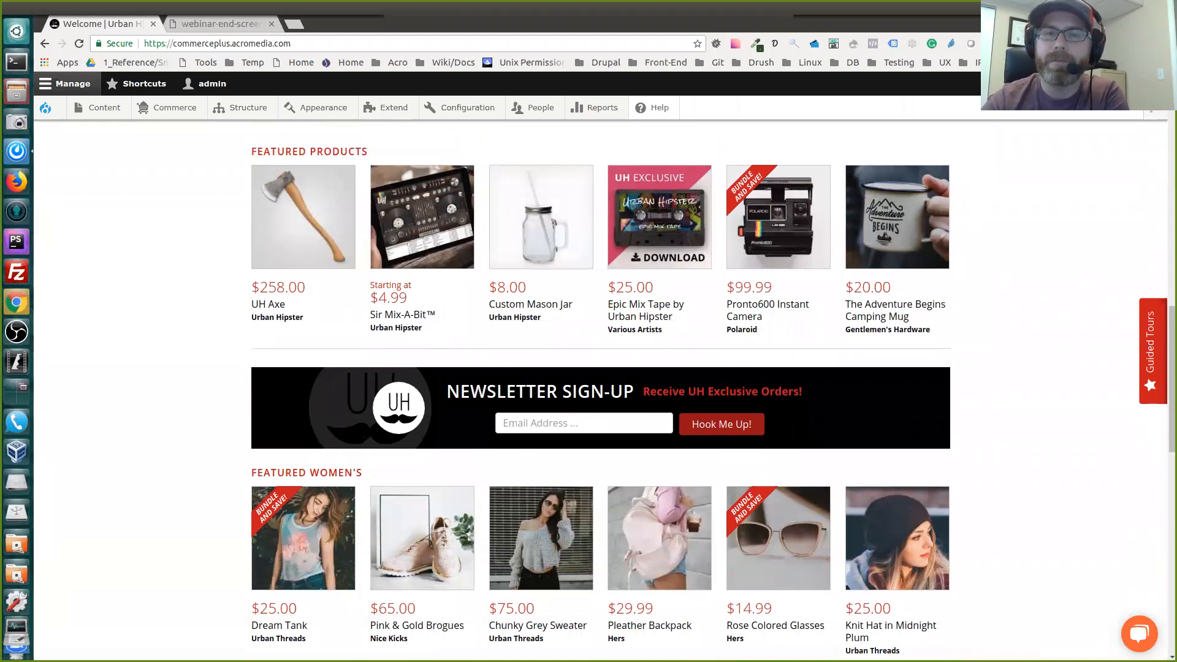
scroll(600, 387, down, 4)
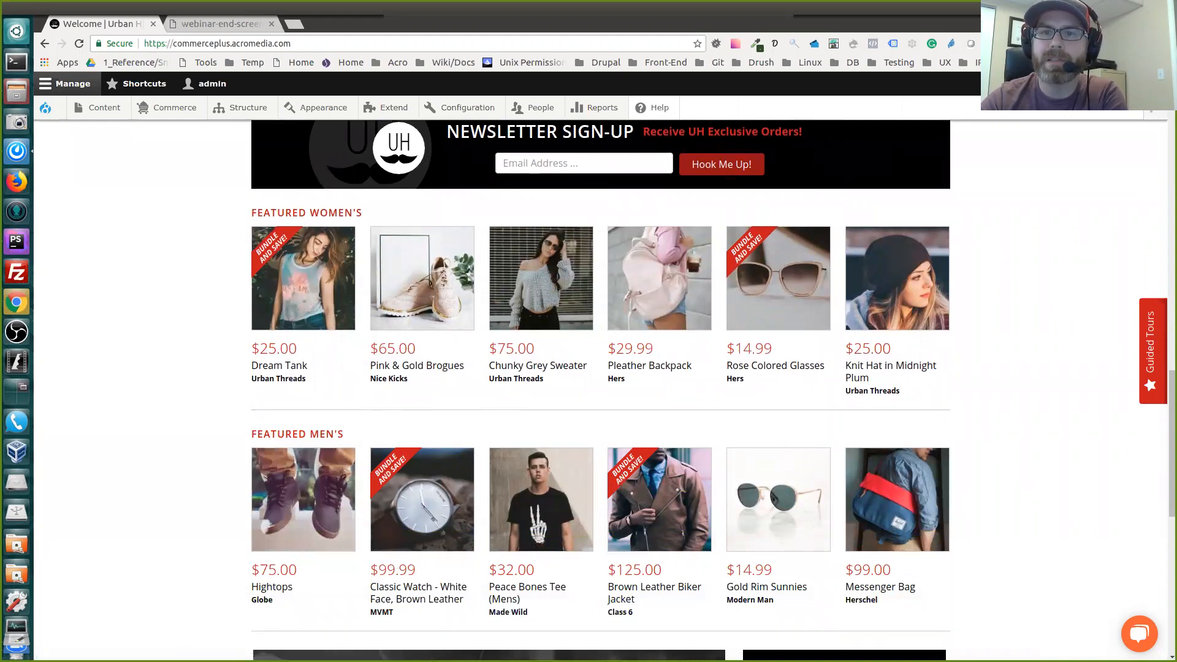
scroll(897, 343, up, 1)
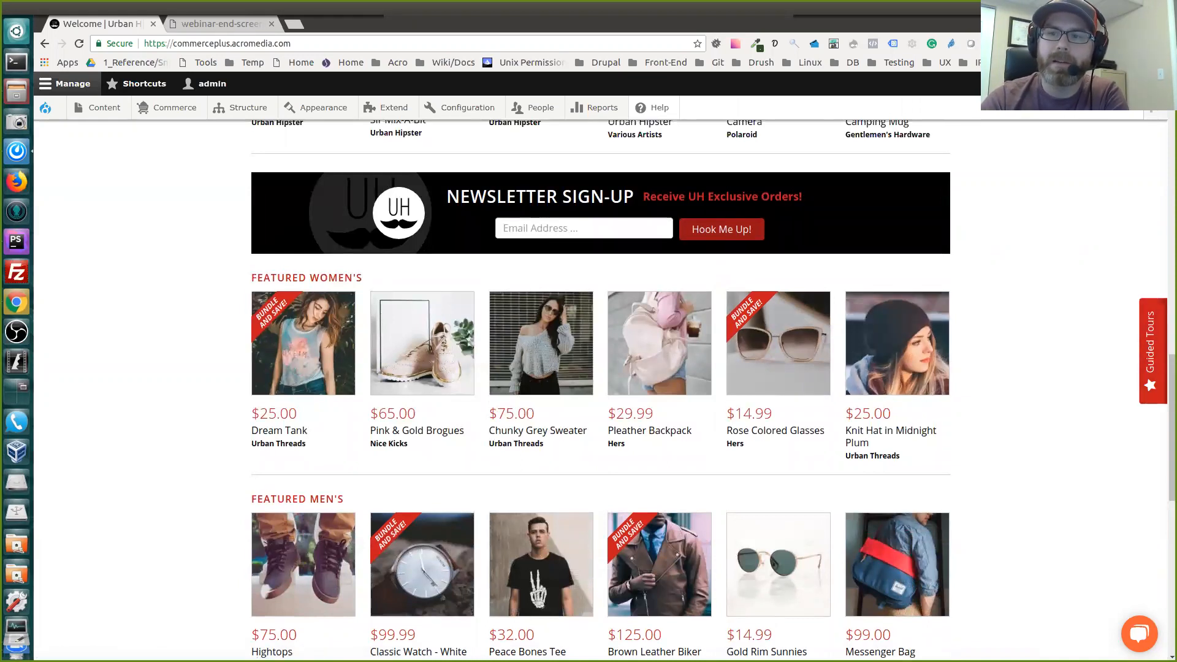
scroll(601, 392, down, 5)
scroll(603, 391, down, 3)
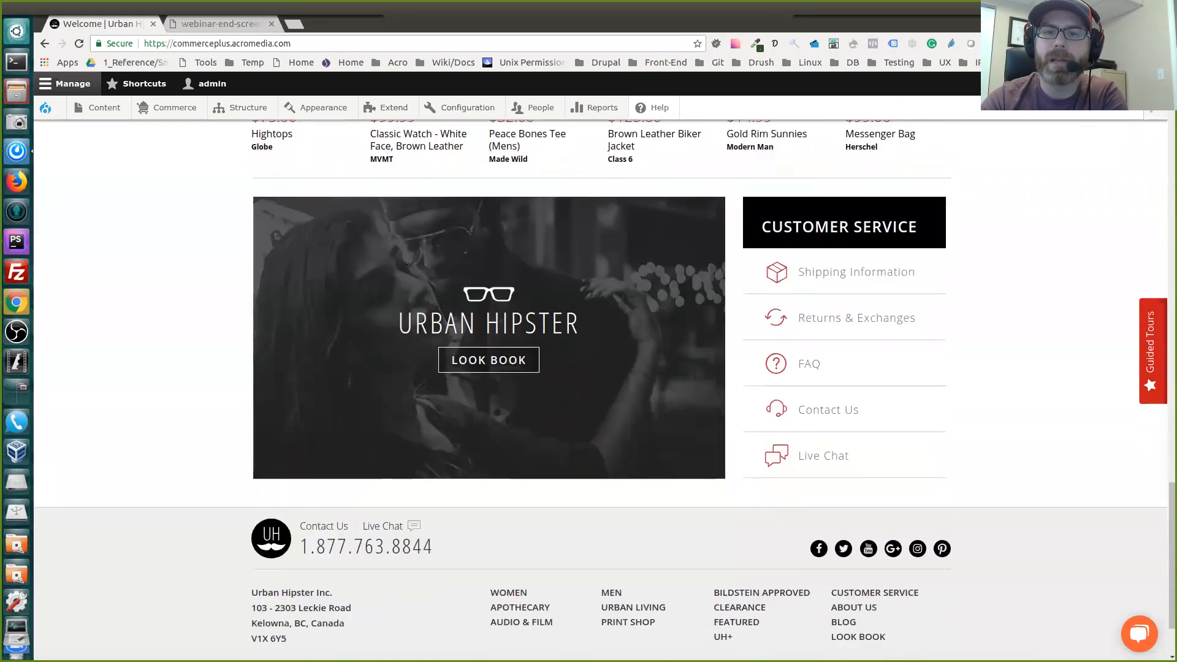
scroll(604, 390, down, 1)
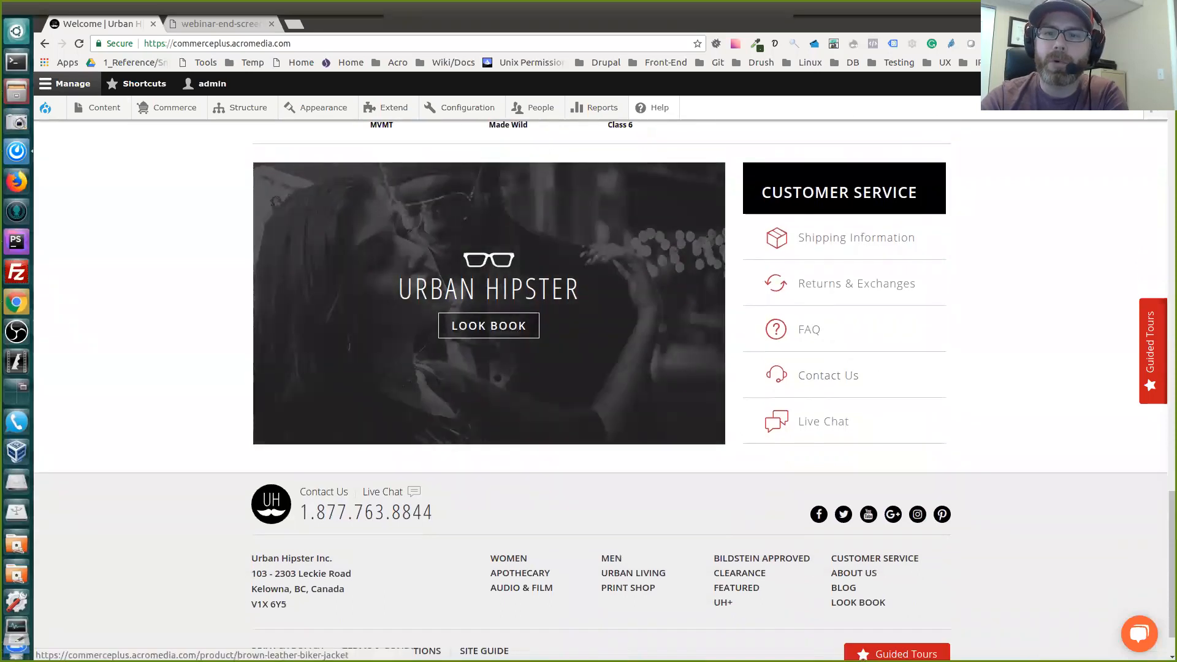
scroll(600, 392, down, 1)
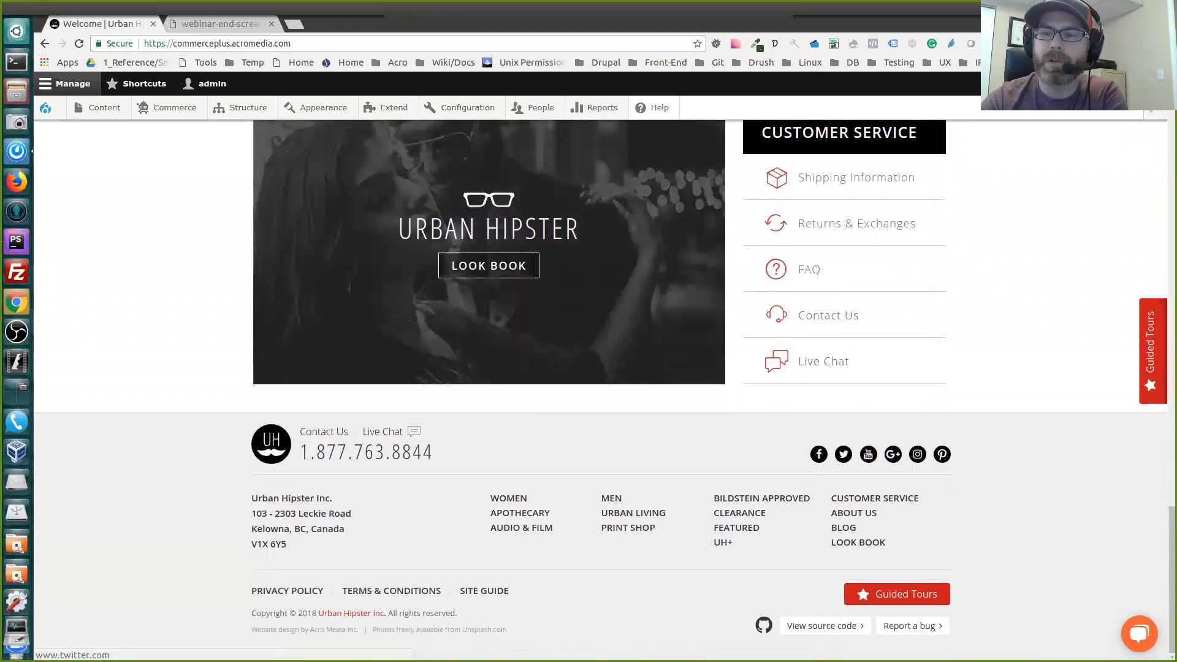
scroll(897, 343, up, 15)
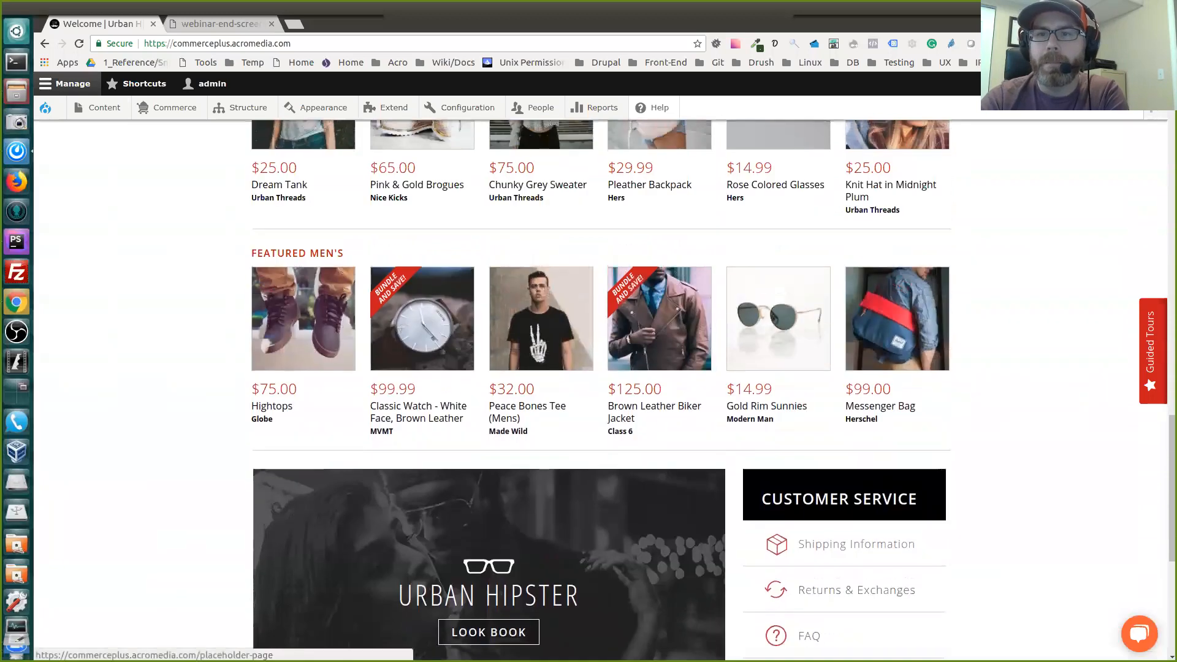
scroll(897, 343, up, 12)
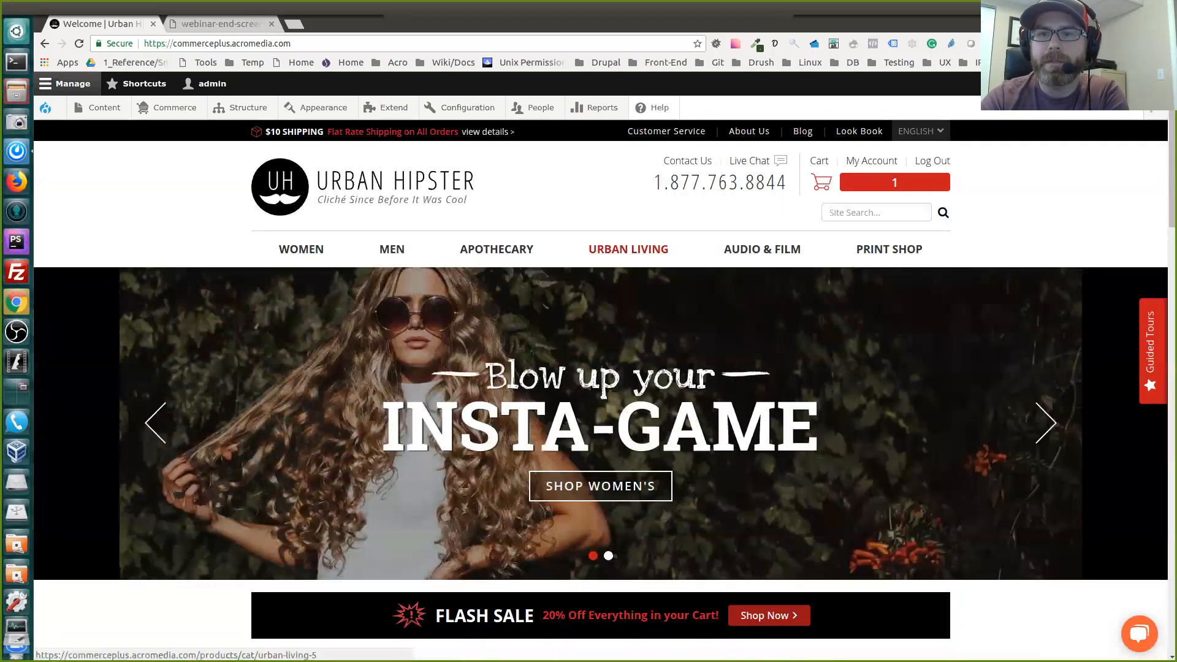
Open the Urban Living catalogue and examine its product listing along with the category, brand and specials filters
click(628, 249)
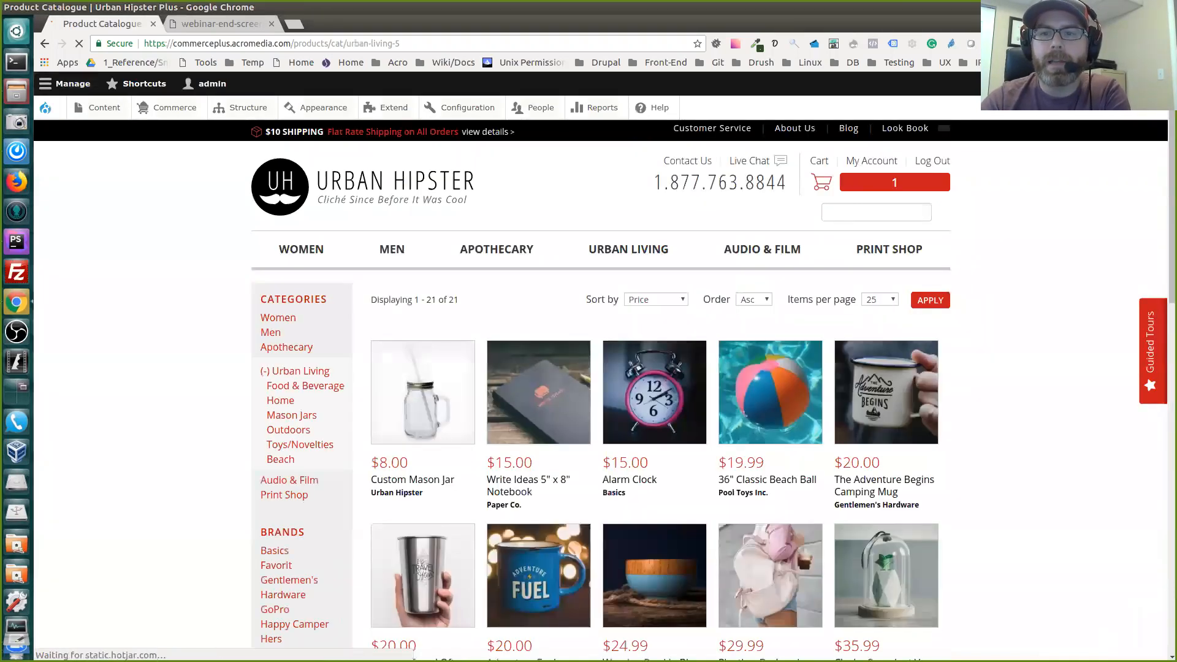
scroll(885, 393, down, 2)
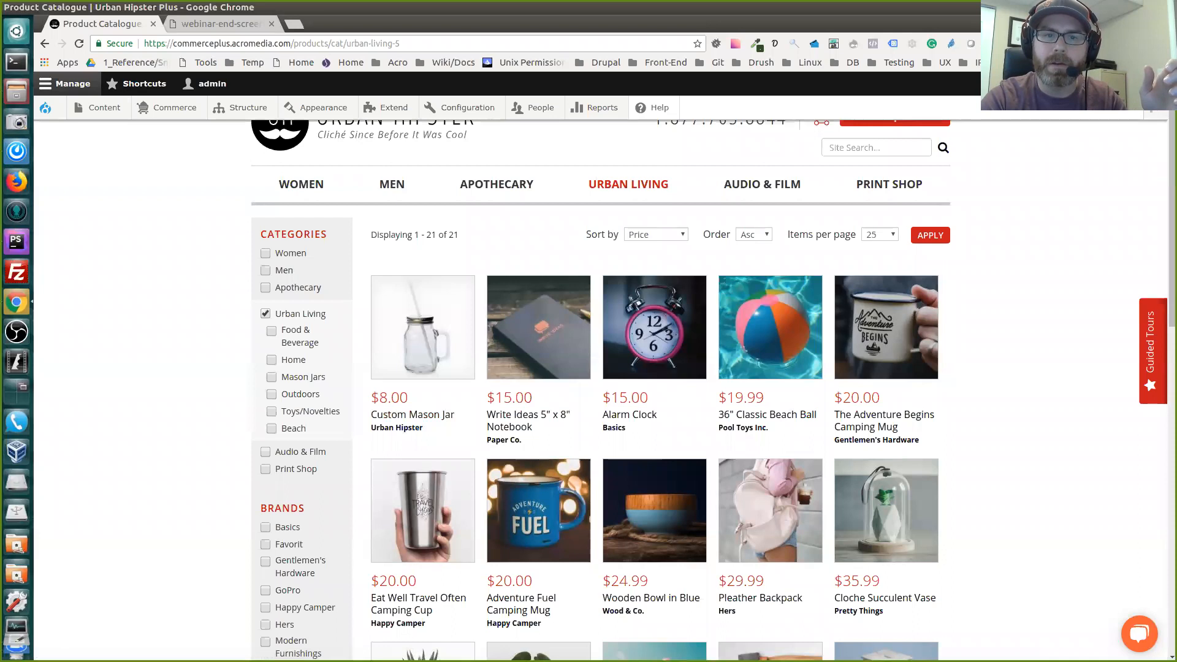
scroll(601, 390, down, 4)
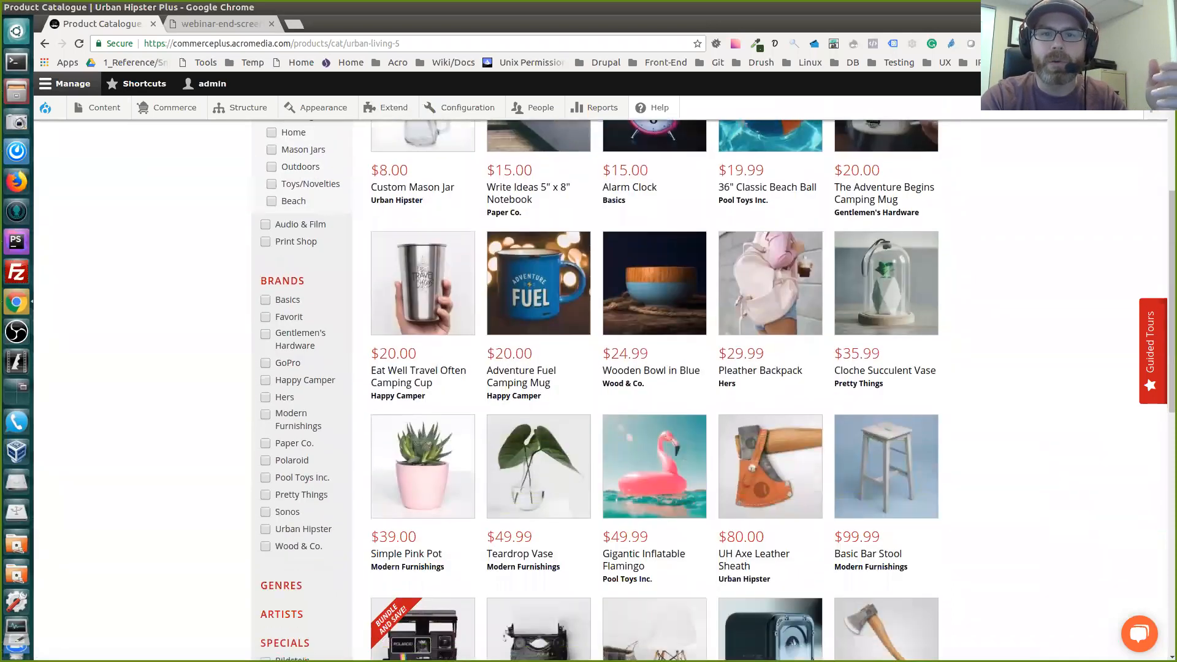
scroll(601, 389, down, 3)
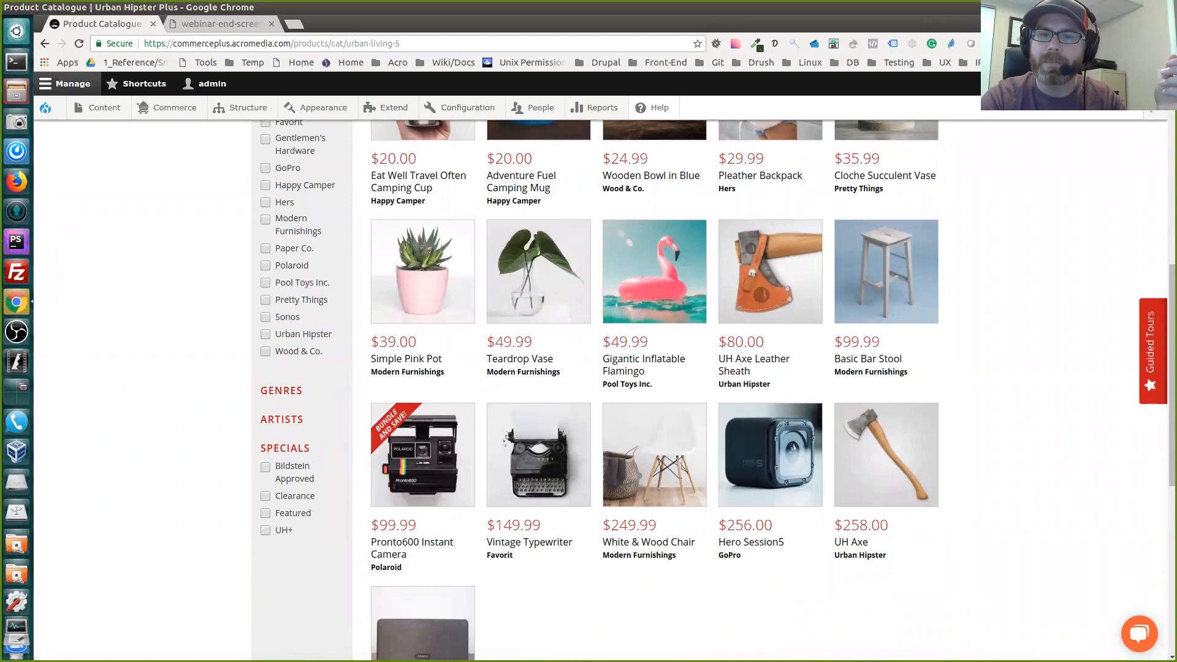
scroll(770, 631, up, 6)
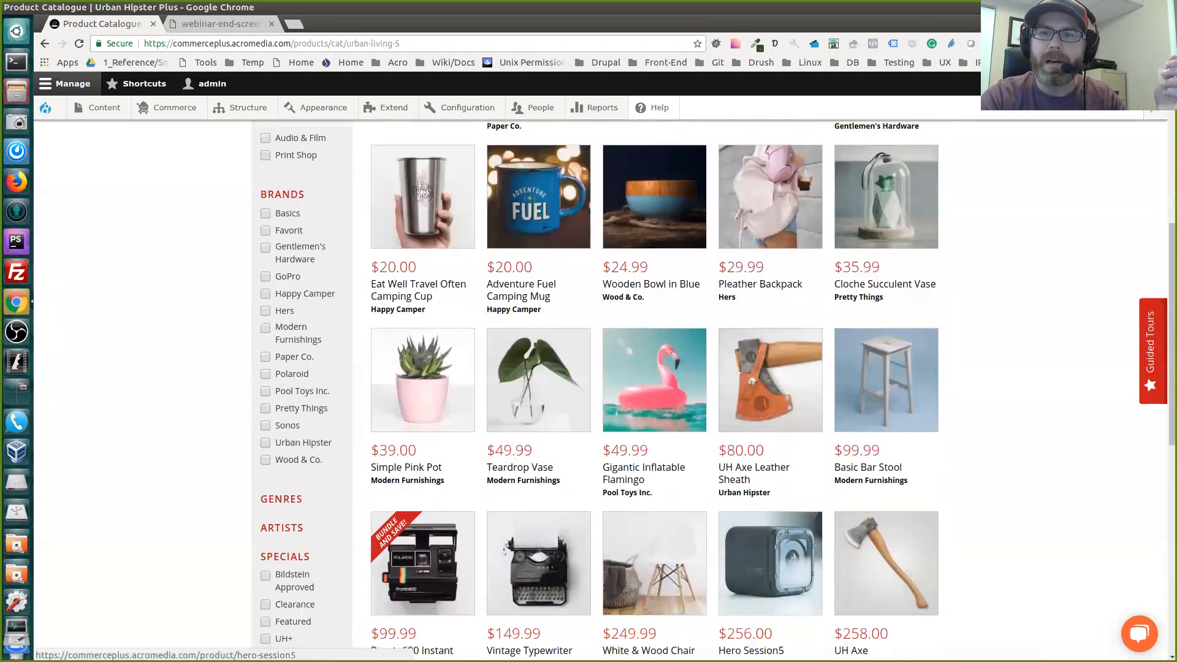
scroll(770, 631, up, 2)
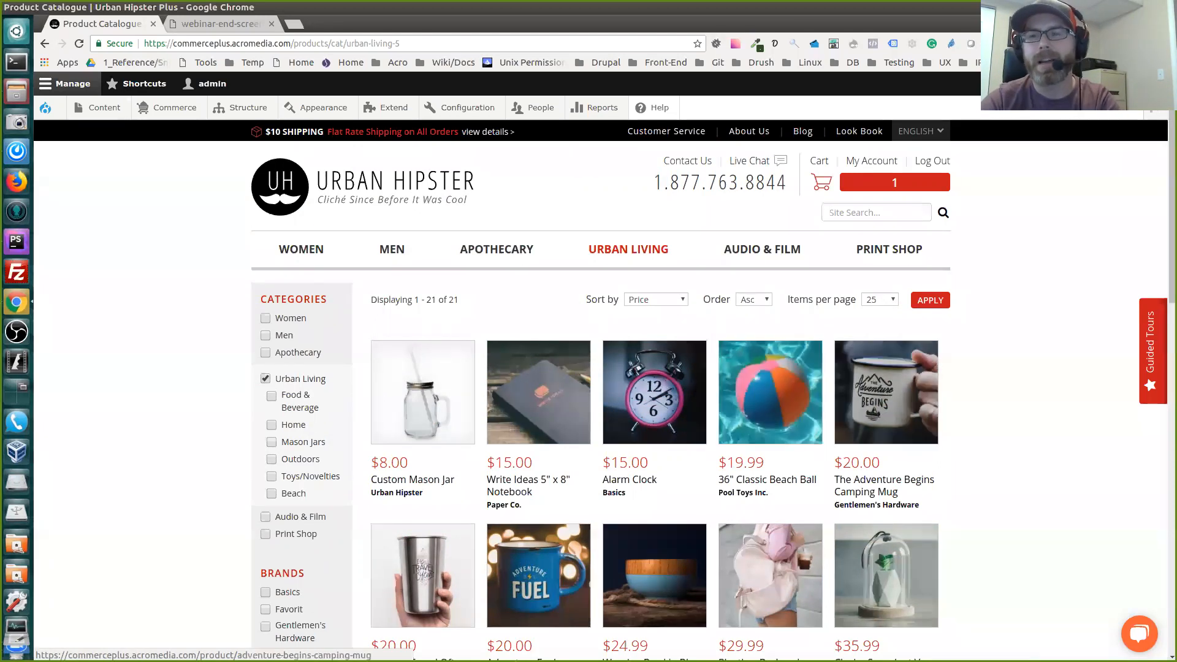
Search the Urban Living catalogue for "mug"
click(876, 213)
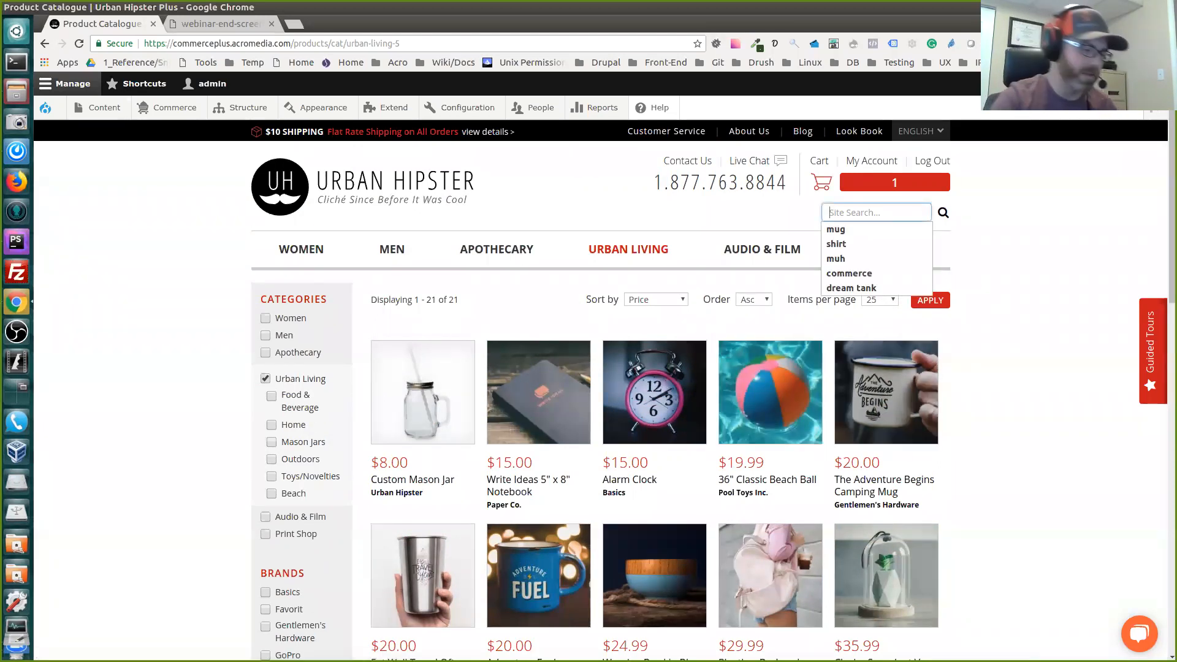
text(mug)
key(Return)
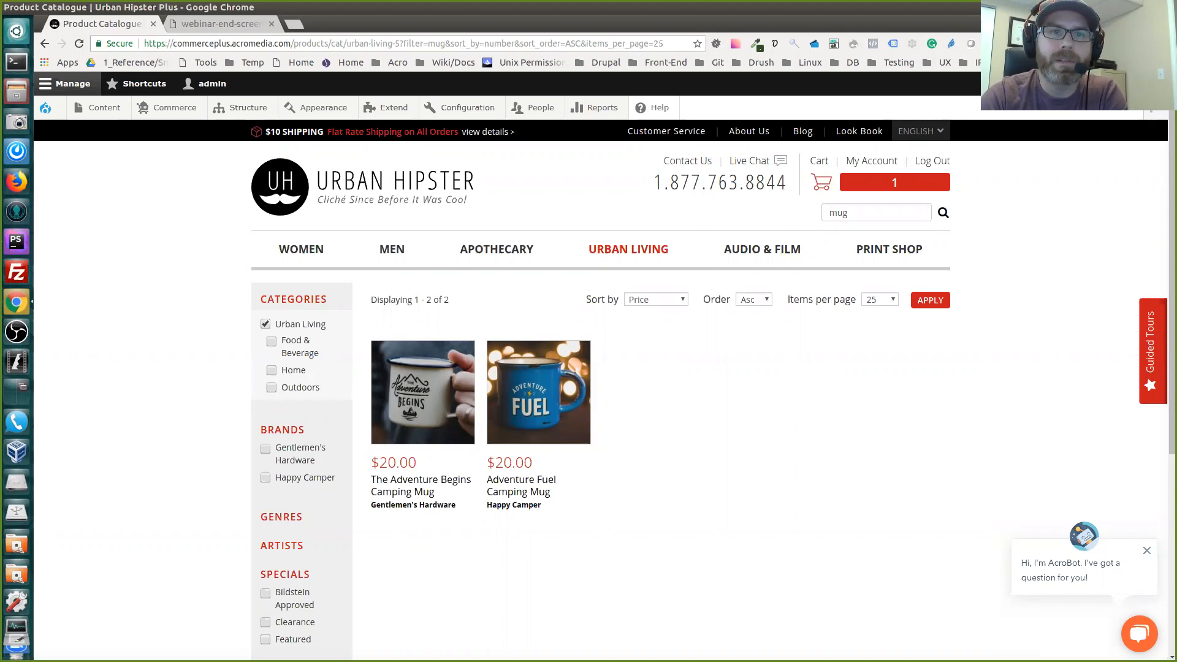
Open the store's Products administration page and look through the product list with its types, statuses and operations
mouse_move(175, 107)
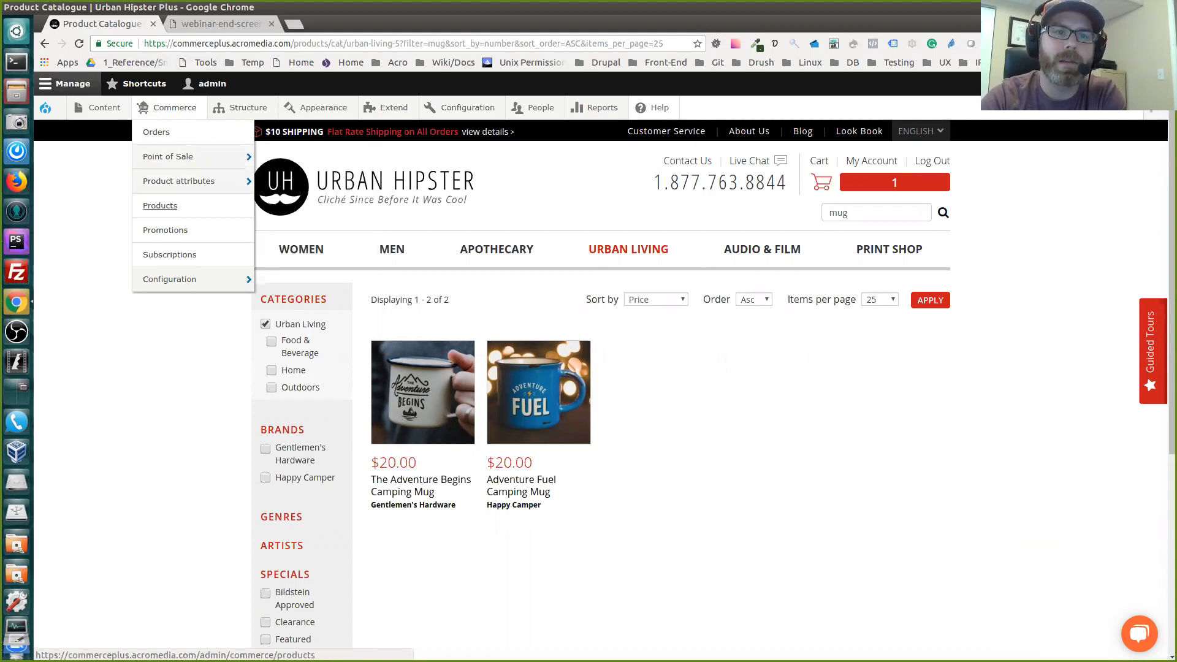
click(160, 205)
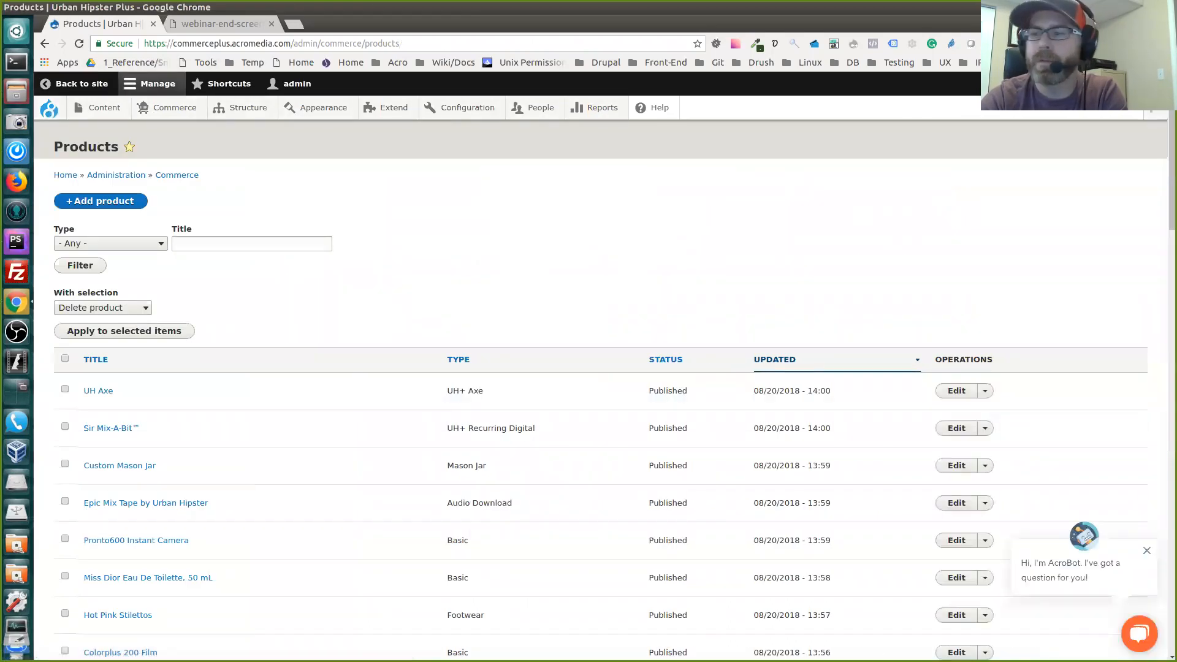
scroll(600, 392, down, 12)
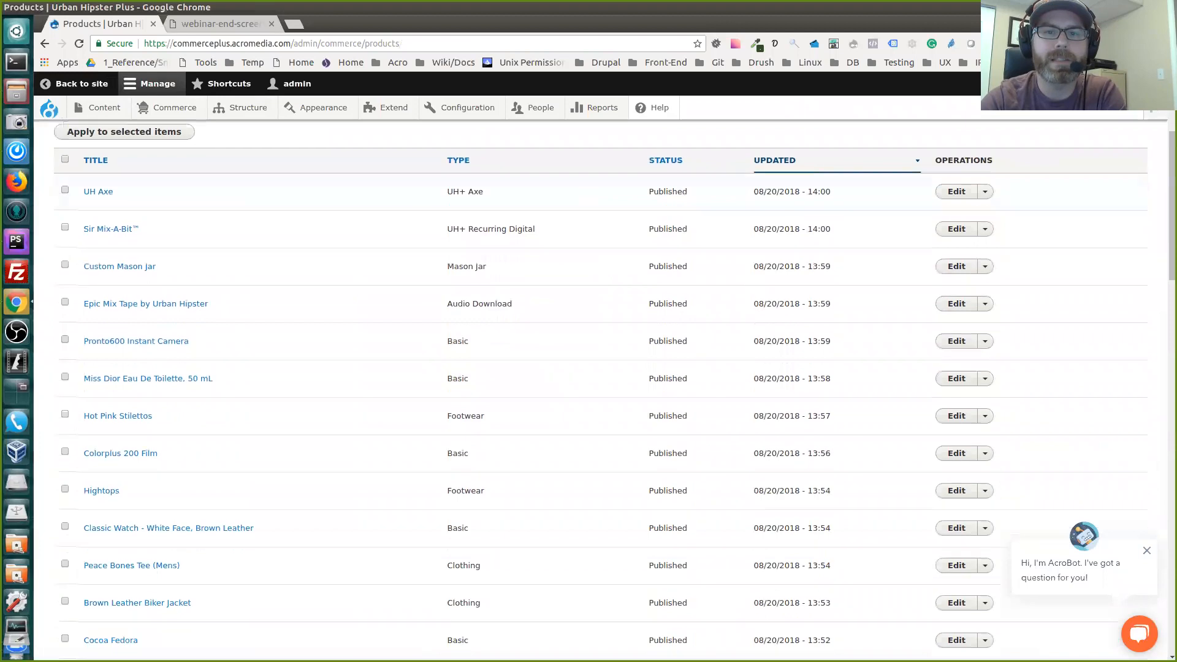
scroll(600, 392, up, 12)
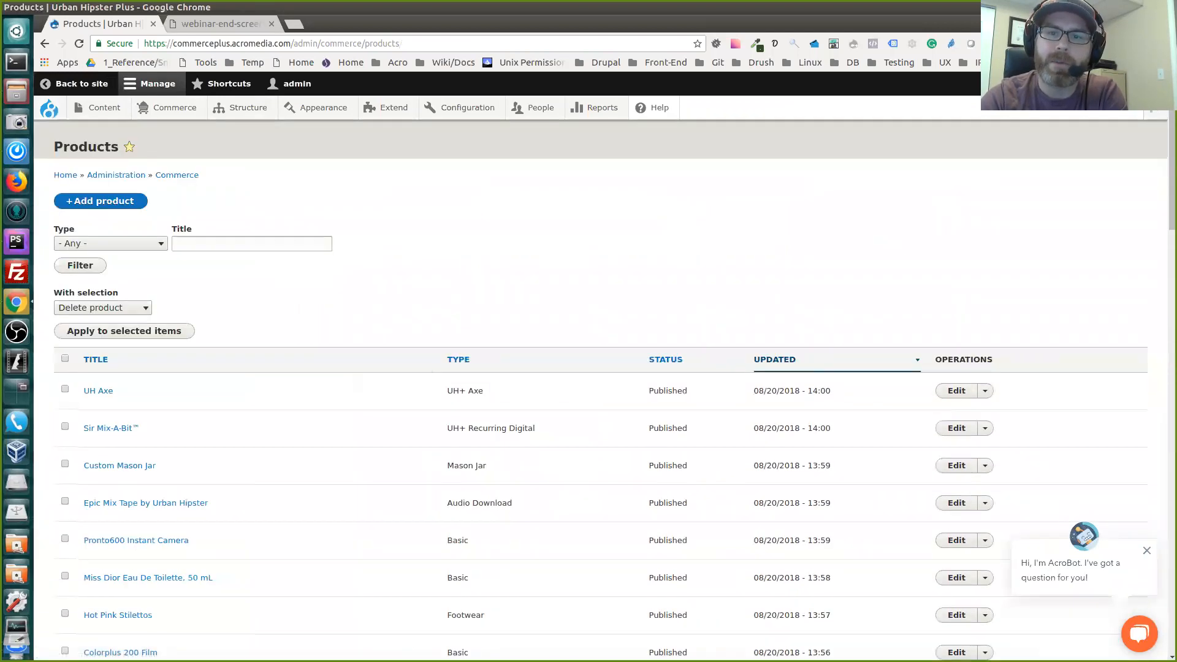
scroll(601, 392, down, 1)
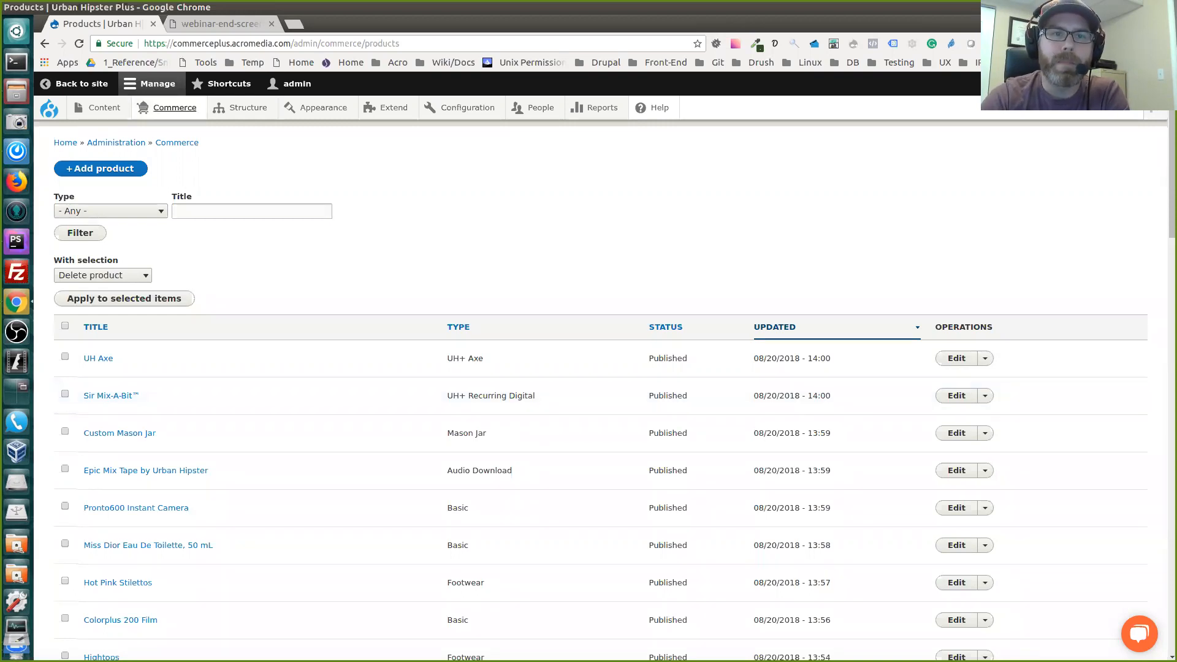
Open the Product types page in the Commerce product configuration
mouse_move(175, 107)
mouse_move(179, 182)
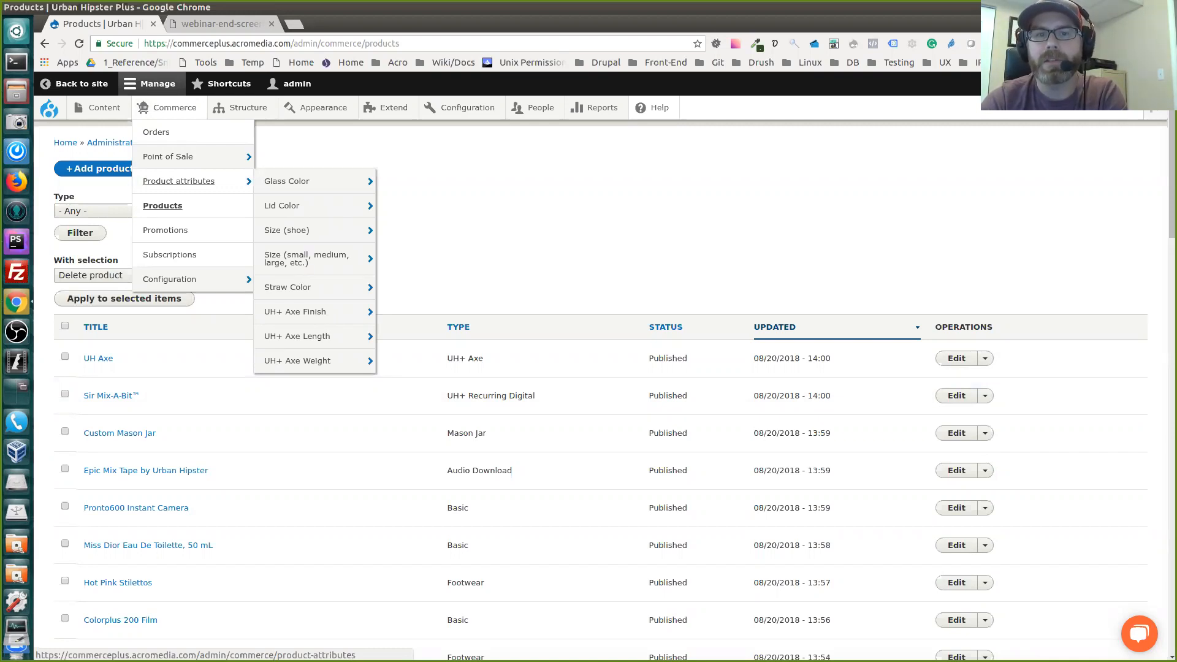
mouse_move(178, 279)
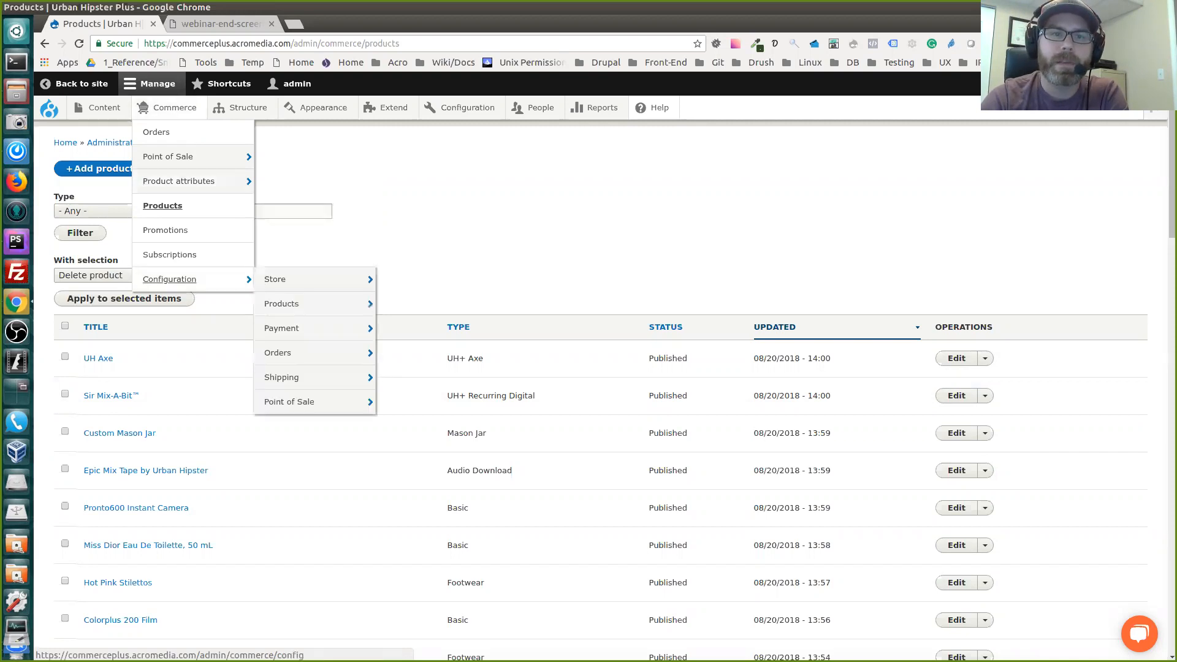
mouse_move(288, 304)
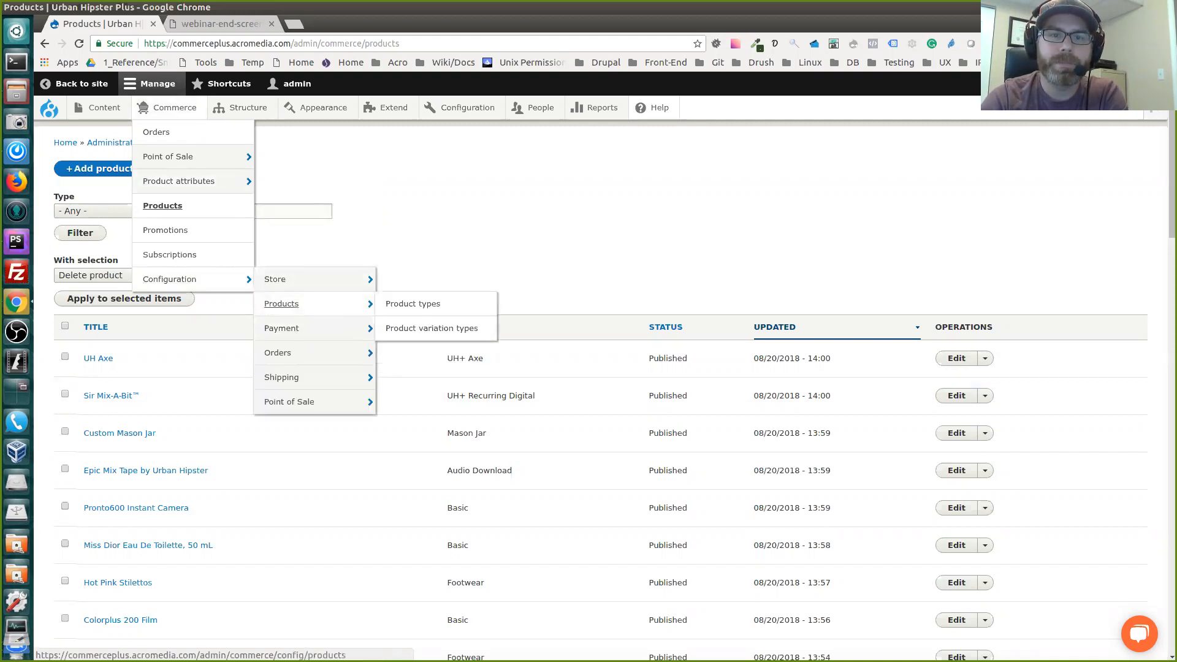
click(413, 303)
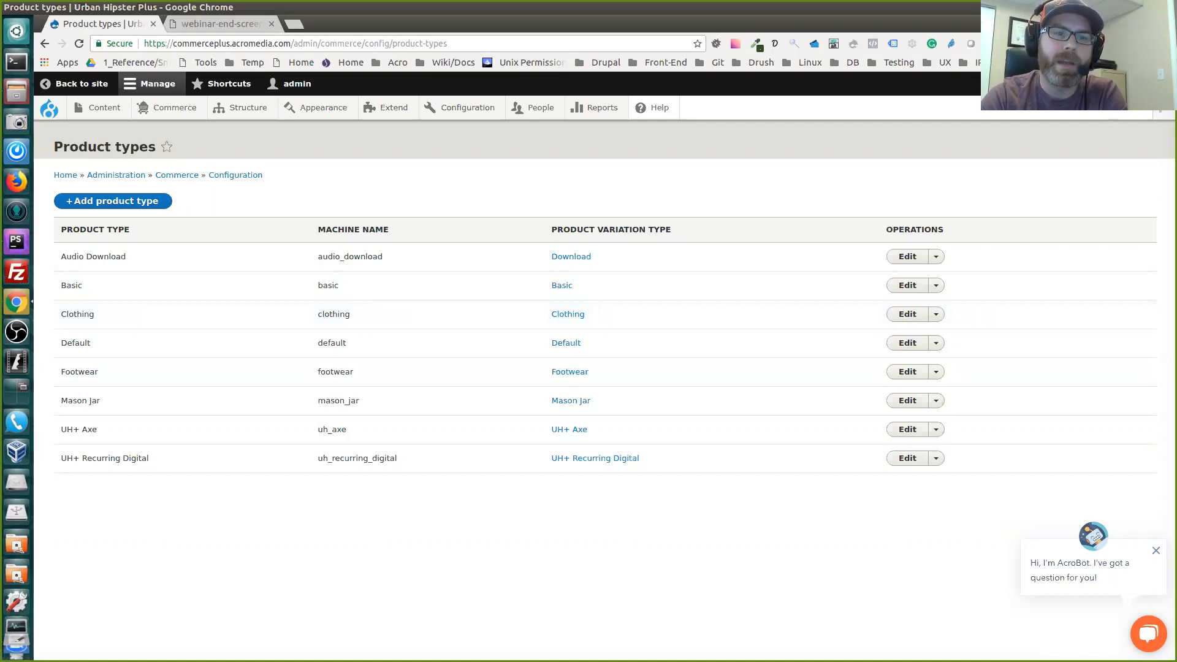
Review the Footwear, Mason Jar, UH+ Axe and UH+ Recurring Digital product types, and open the Clothing product type for editing
double_click(79, 372)
drag(61, 401, 100, 400)
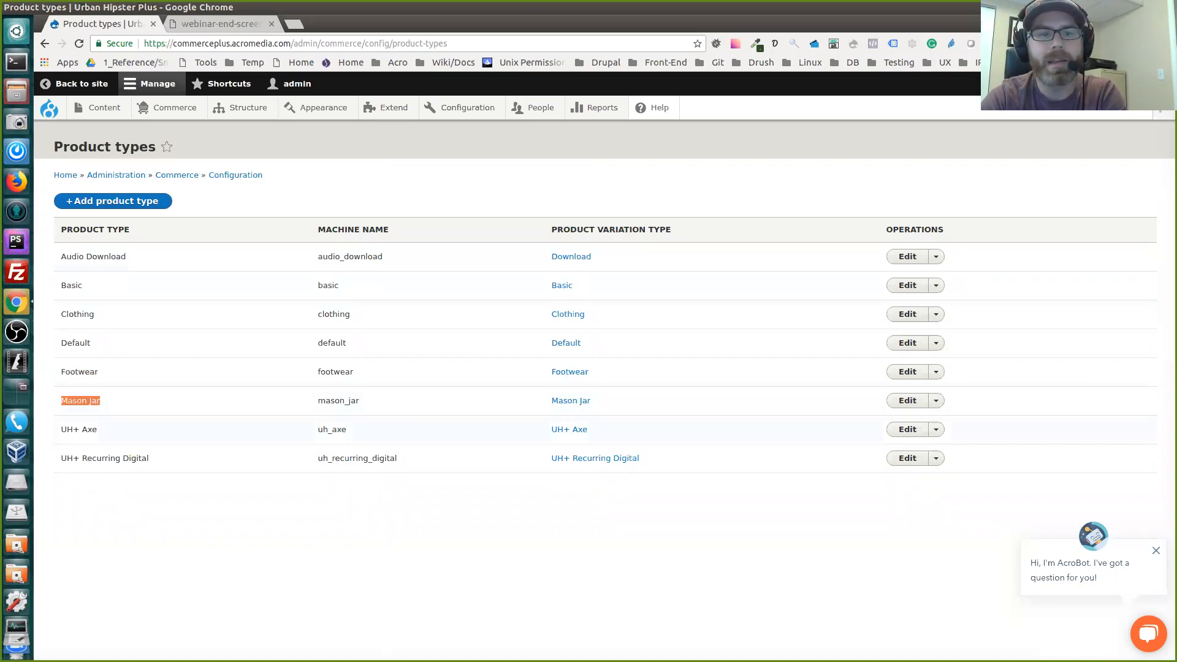
drag(62, 430, 98, 429)
double_click(81, 430)
triple_click(101, 459)
click(105, 432)
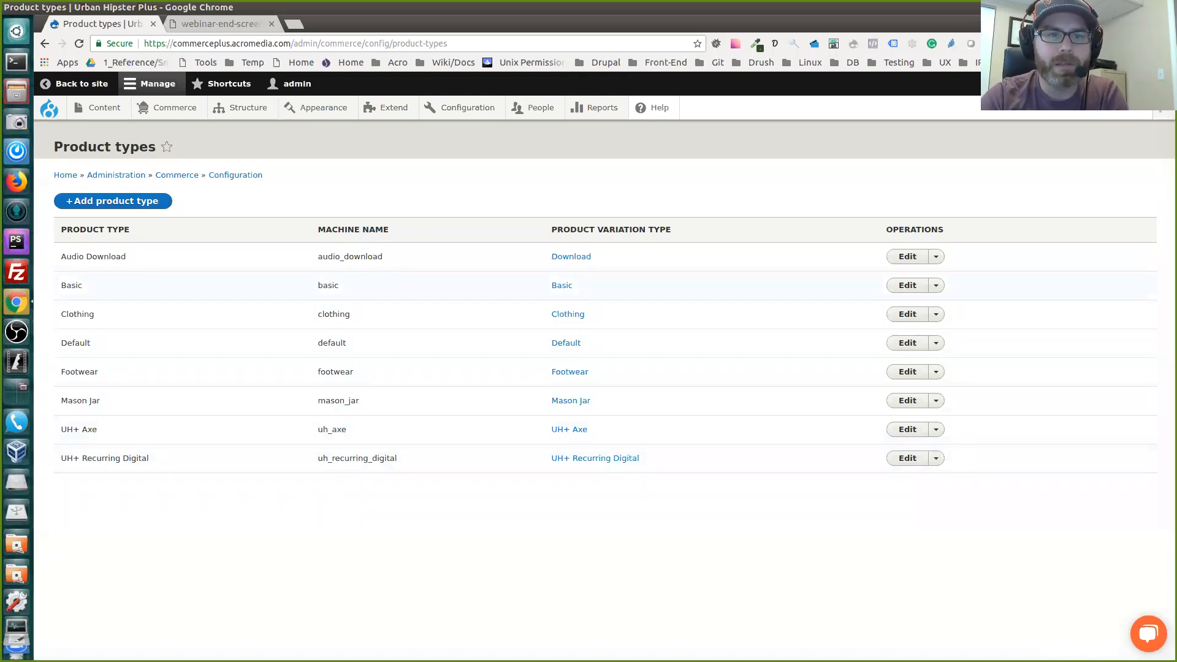
click(907, 314)
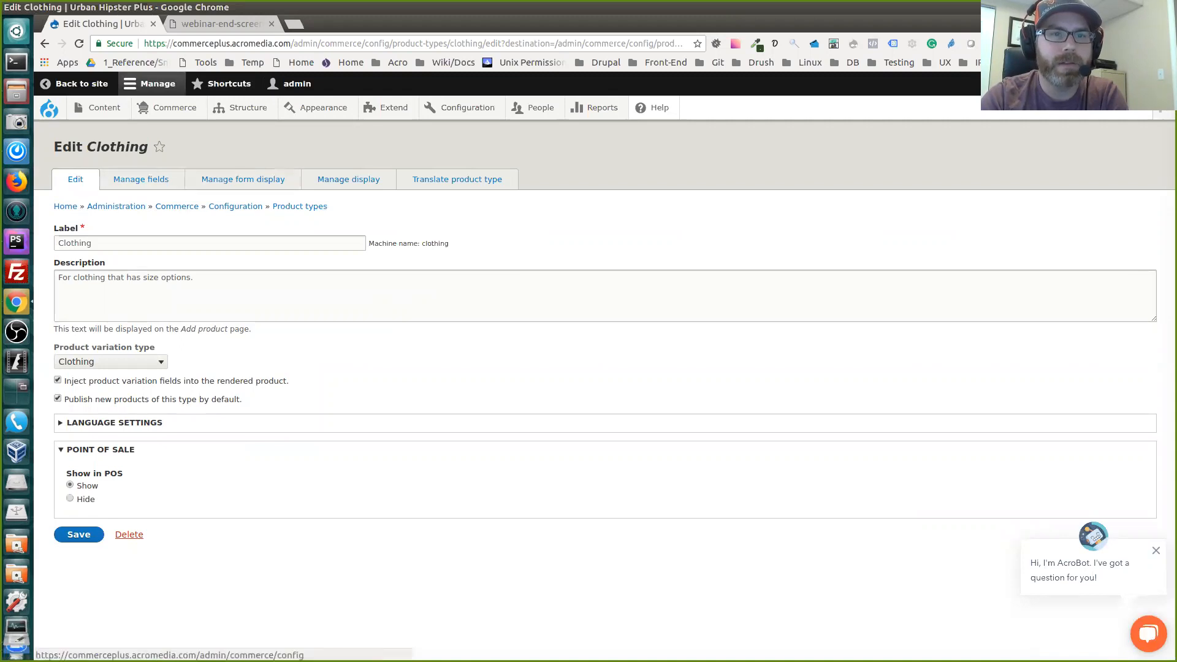
Open the Clothing product type's field list and examine its fields down to the Variations entity reference
click(140, 179)
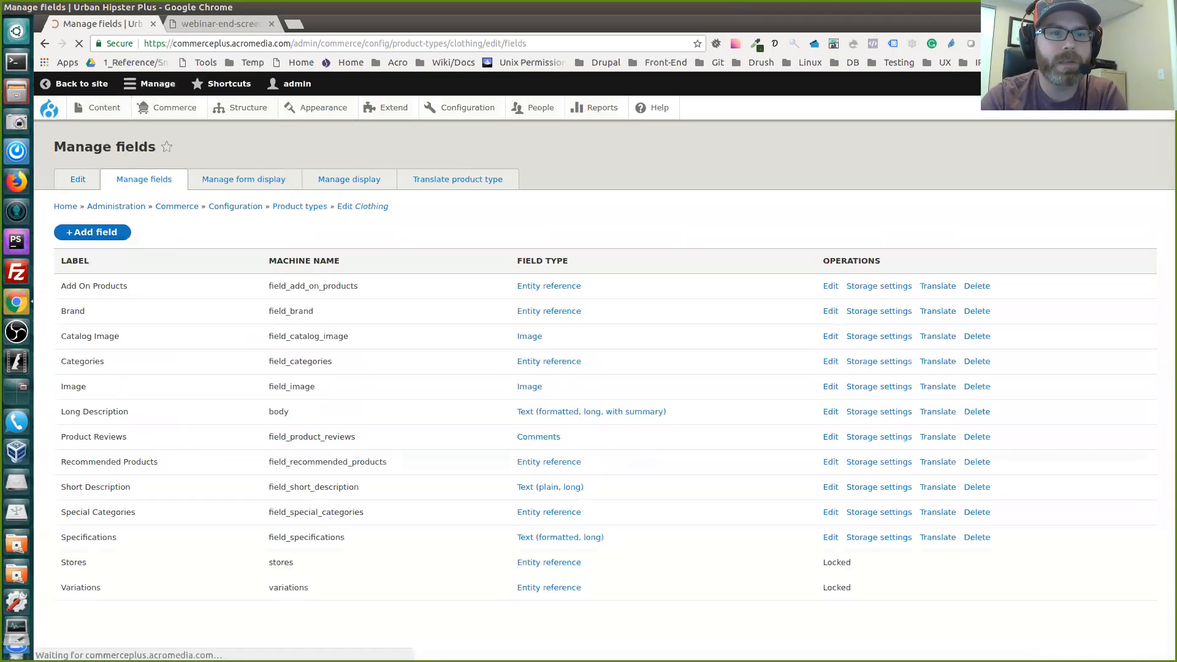
scroll(603, 393, down, 1)
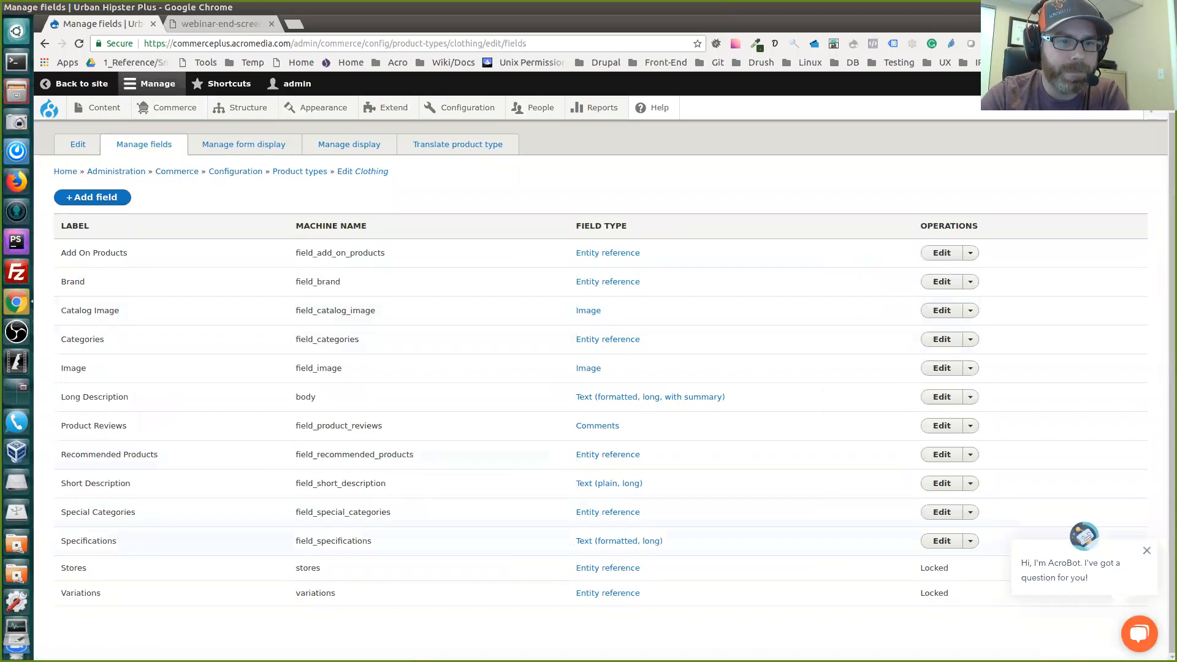
double_click(81, 593)
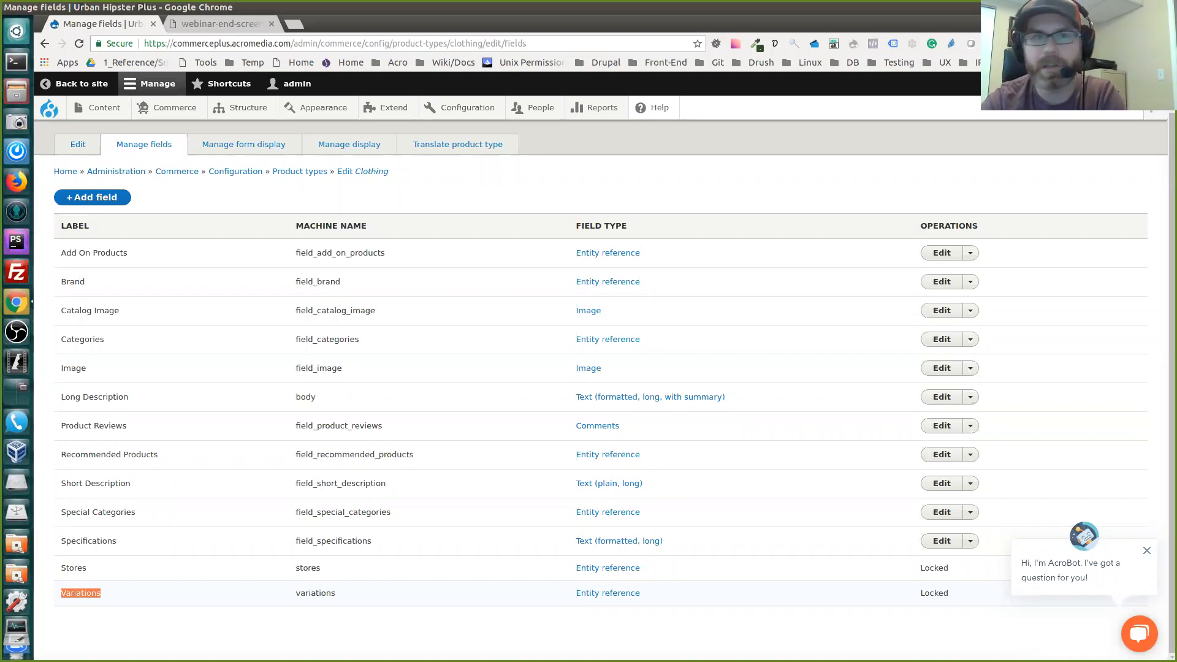
Open the Product variation types page of the Commerce product configuration in a new browser tab and view it
mouse_move(174, 107)
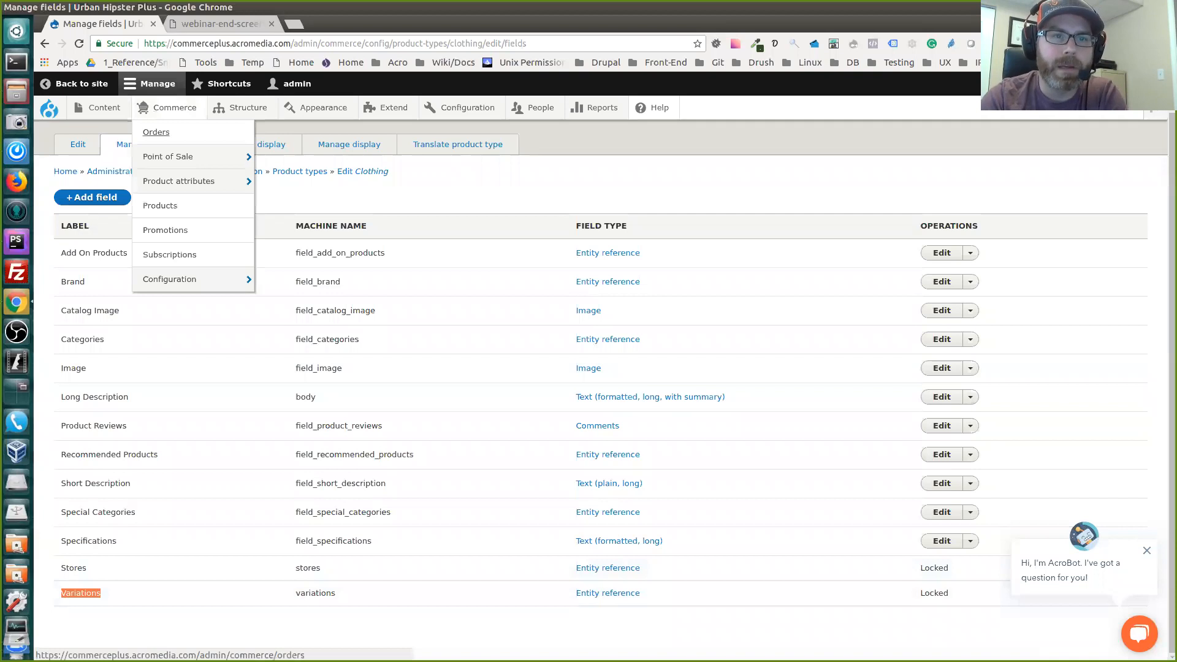
mouse_move(171, 280)
mouse_move(281, 303)
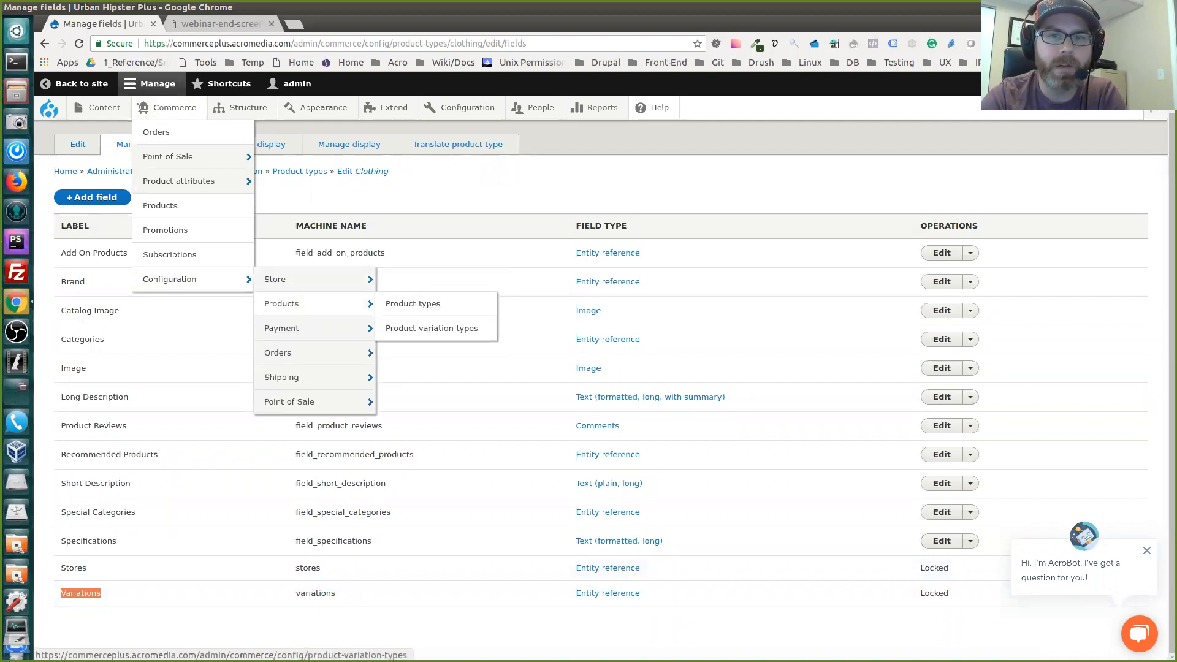
middle_click(431, 329)
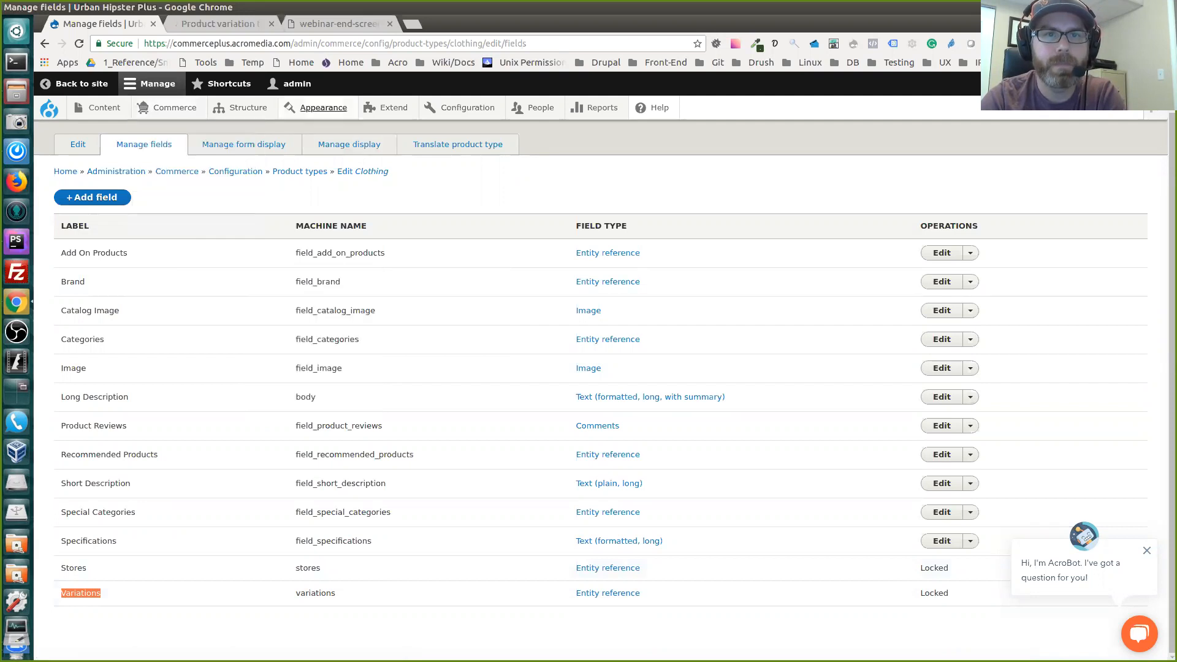
click(217, 23)
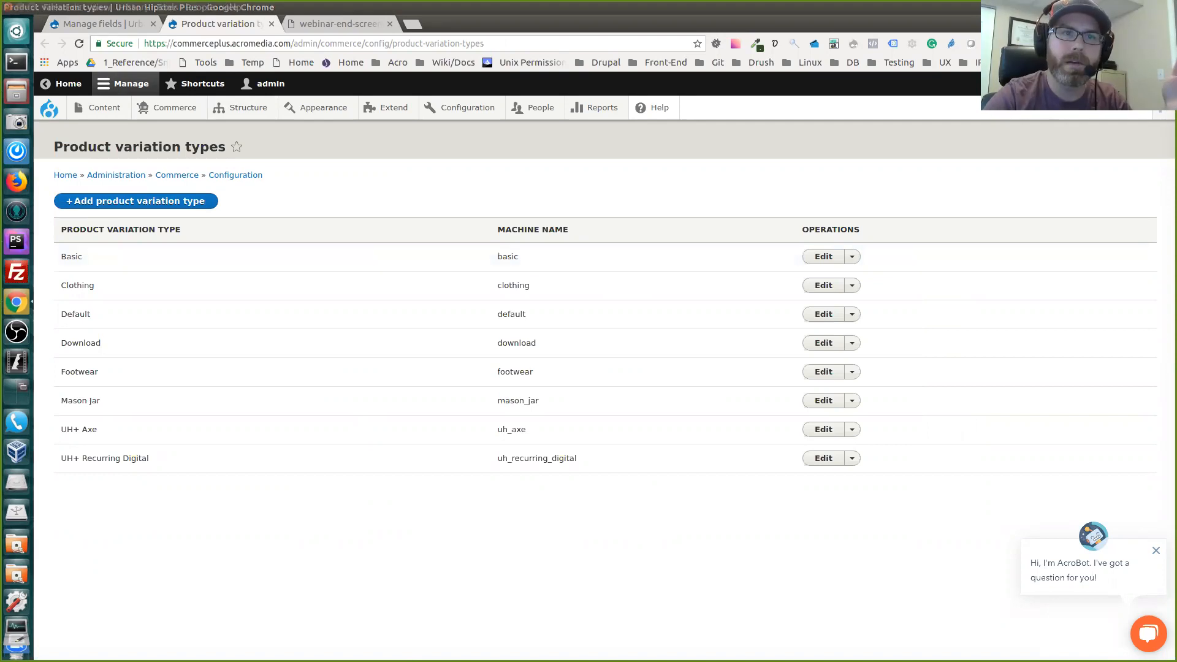
Return from the Clothing field list to the Product types list and compare its entries with the Product variation types list
click(102, 24)
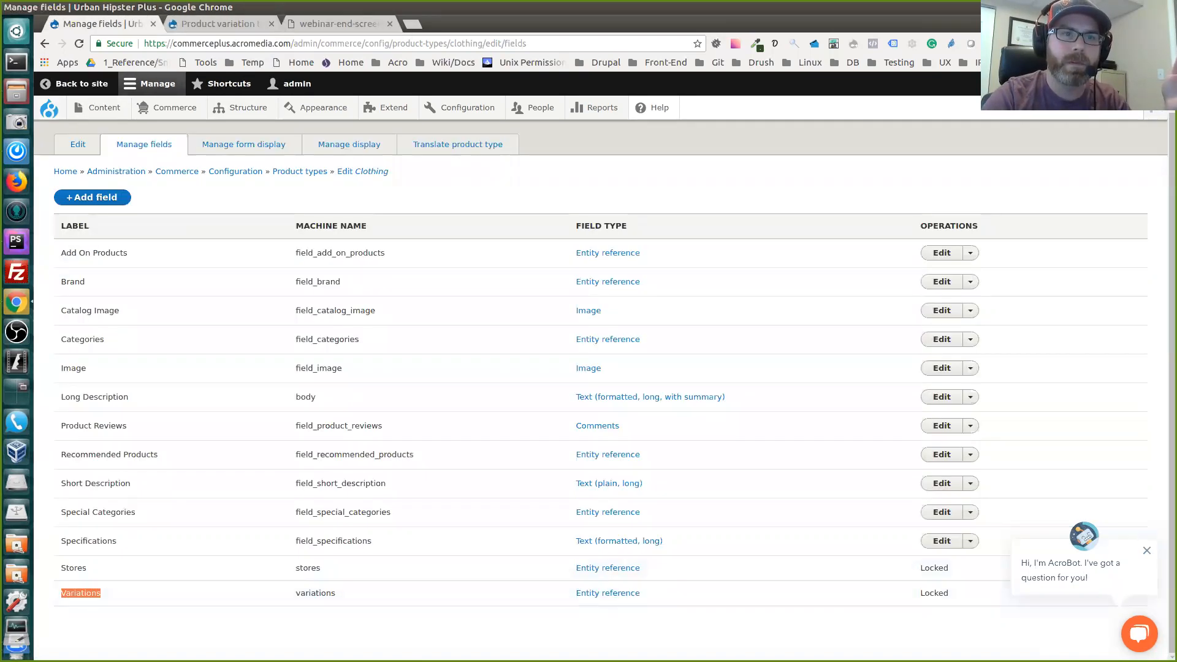
click(45, 44)
click(44, 43)
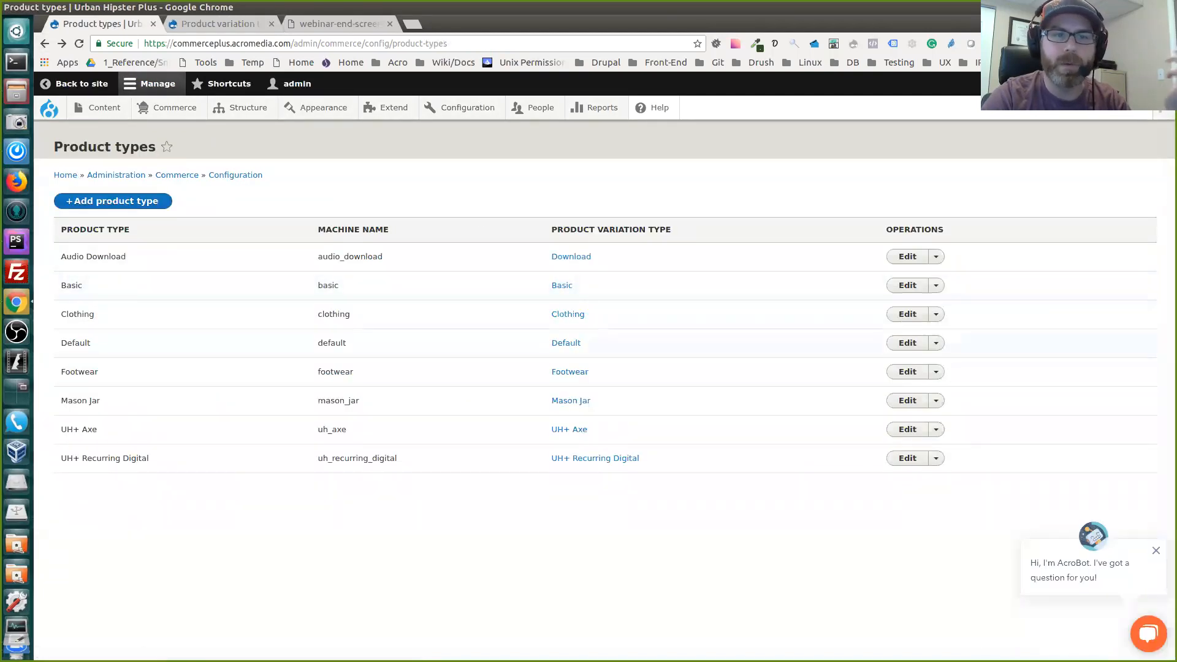
click(218, 23)
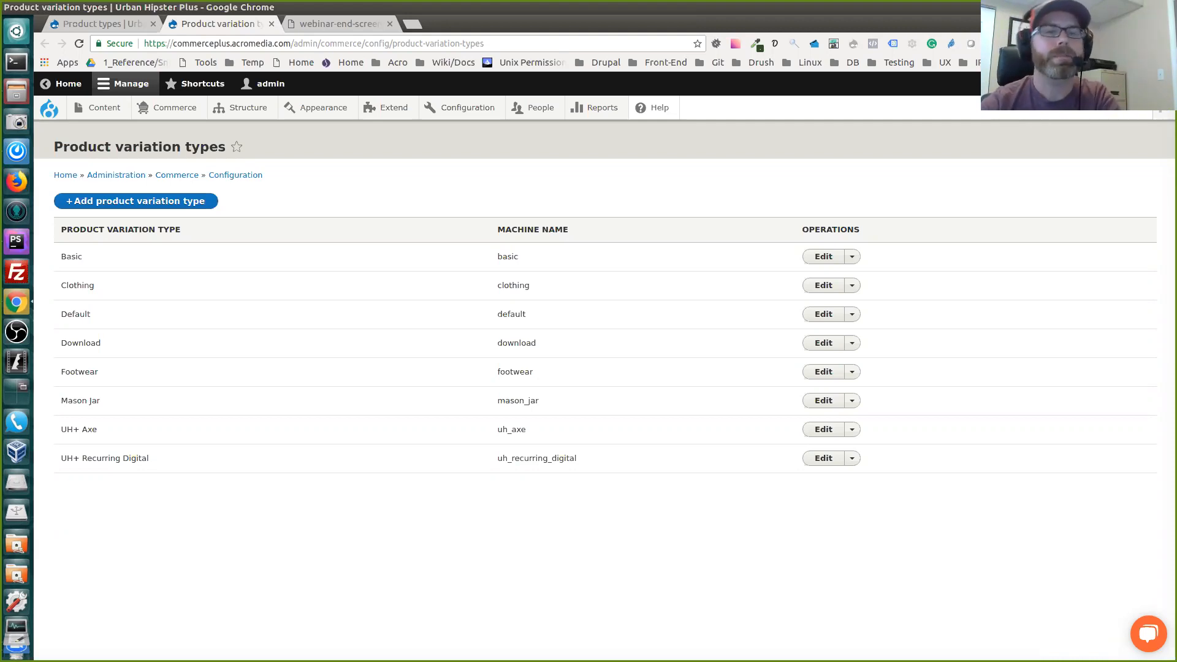
Open the storefront home page in a new browser tab and open the Dream Tank product from Featured Women's
mouse_move(49, 109)
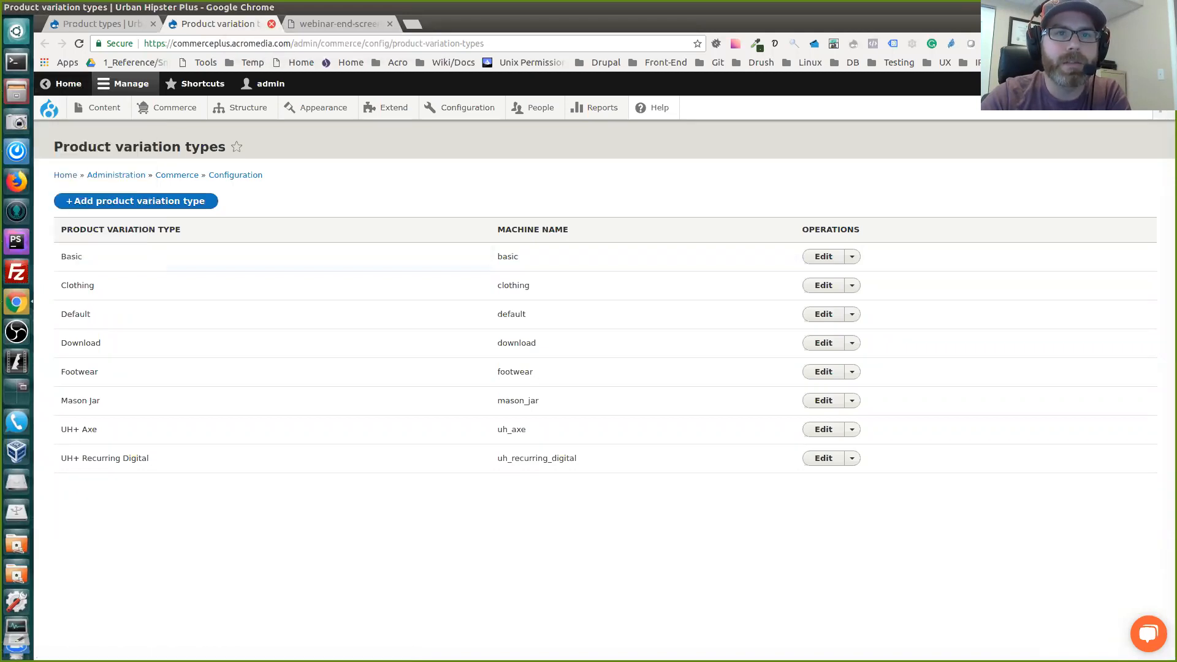
middle_click(49, 109)
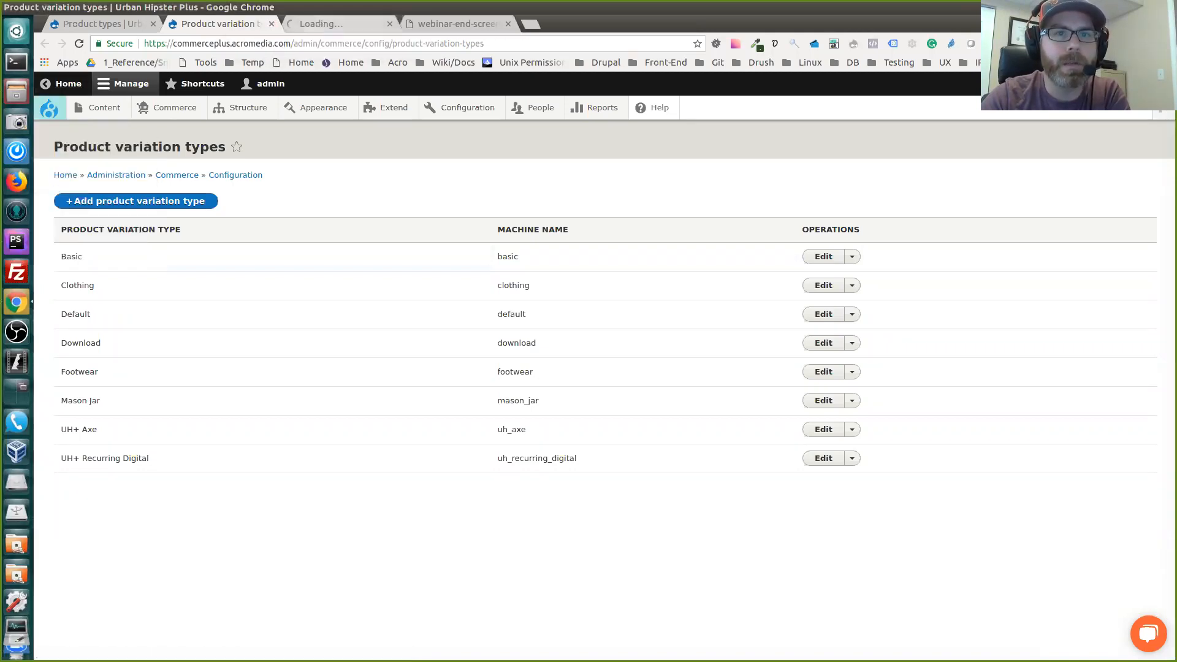
click(341, 24)
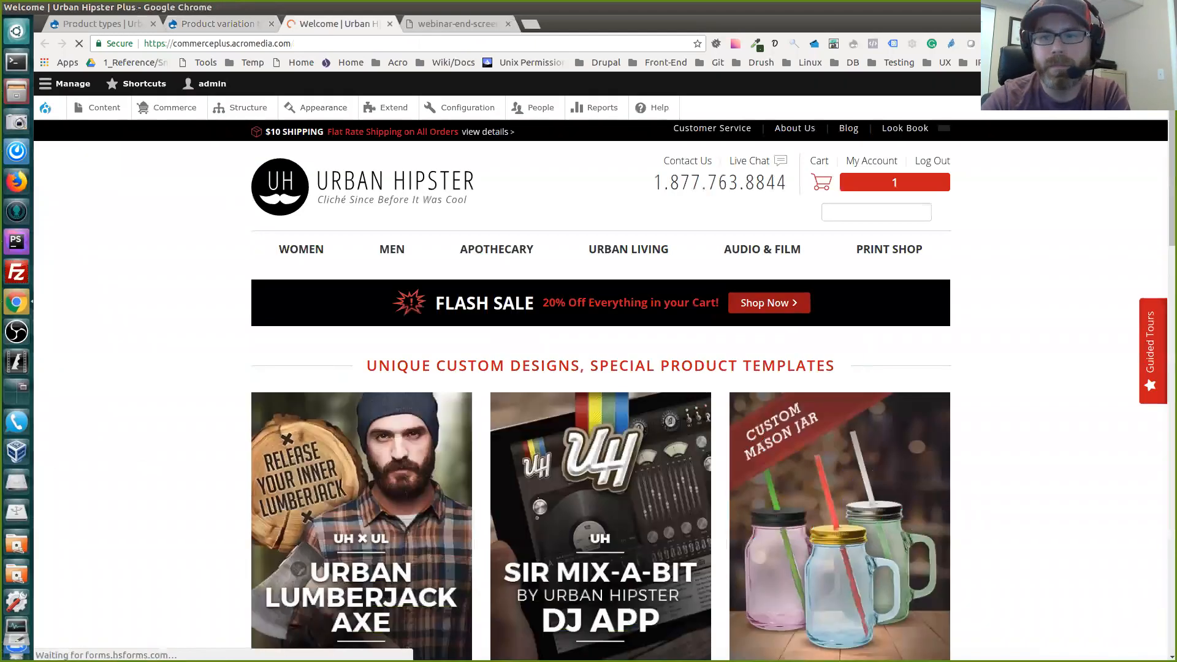
scroll(600, 386, down, 10)
scroll(601, 390, down, 15)
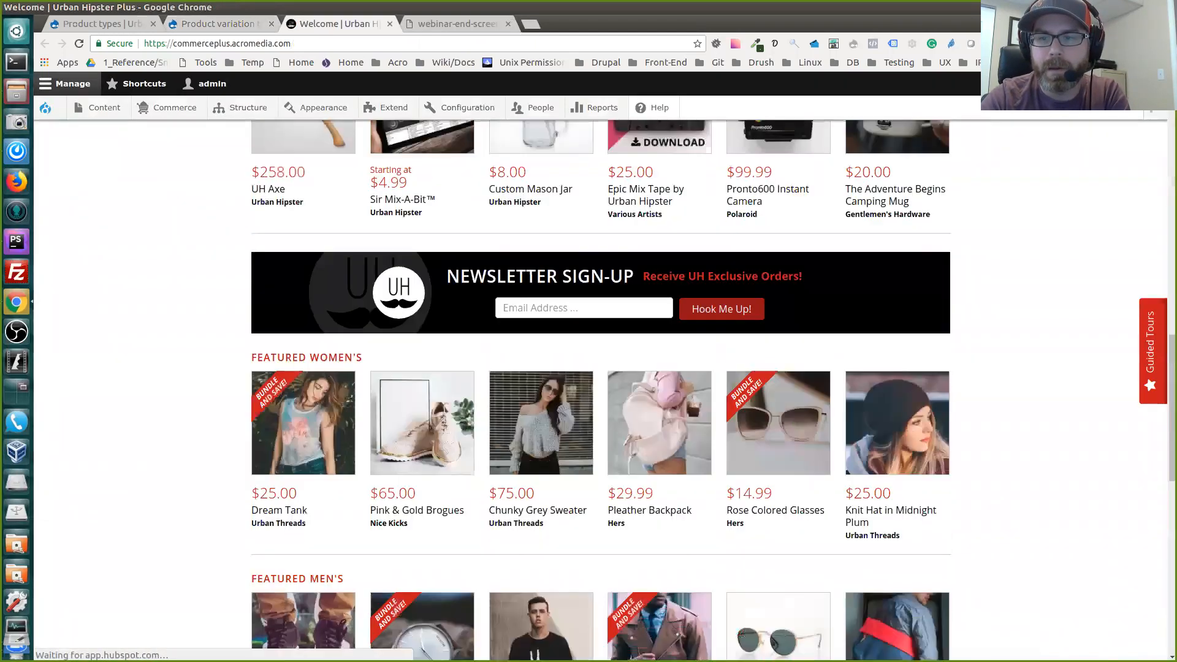
scroll(600, 386, up, 3)
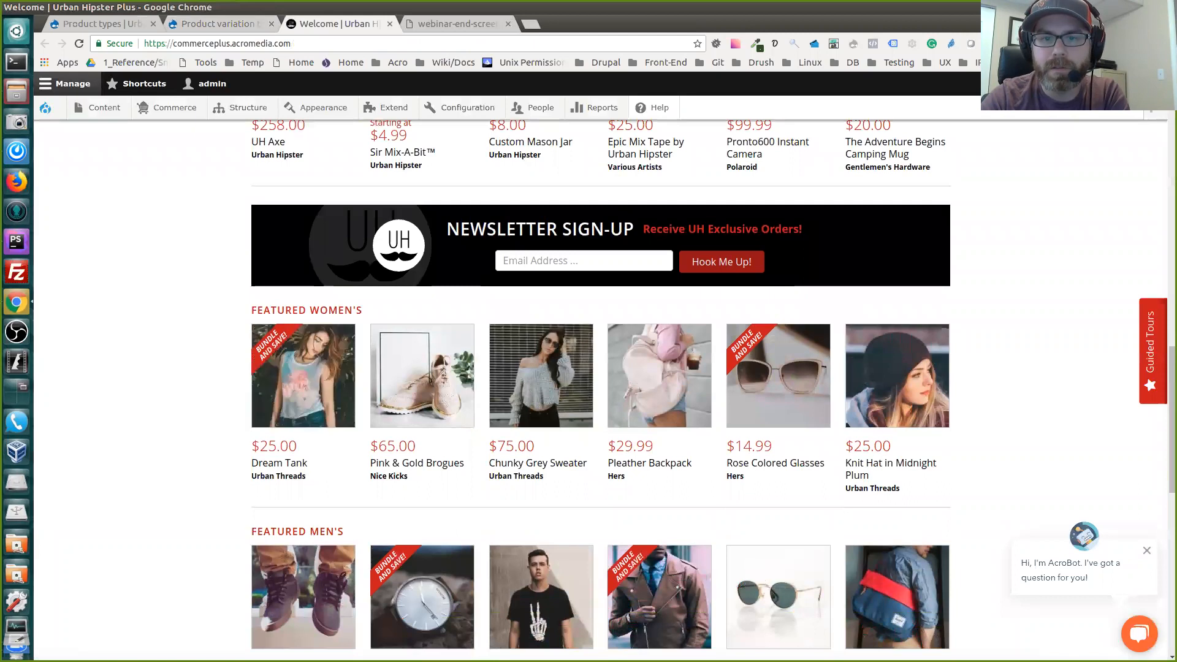
click(279, 463)
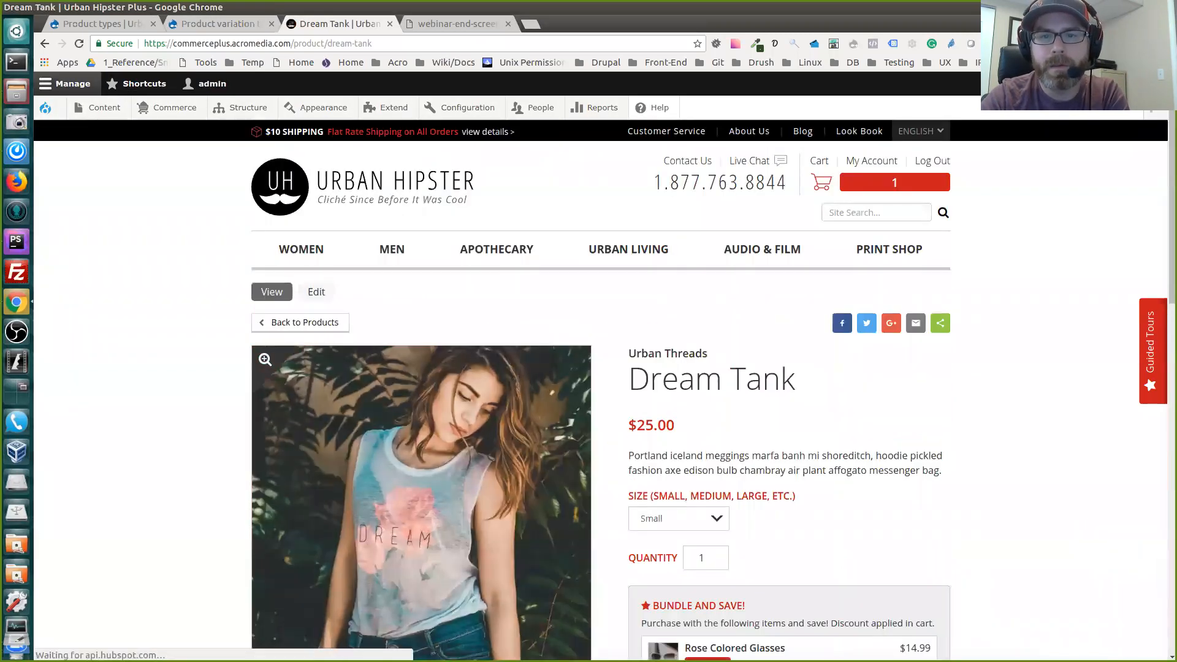
Review the Dream Tank page, including its images, bundle offers, description, specifications, reviews and recommended products
scroll(279, 463, down, 4)
scroll(421, 374, down, 2)
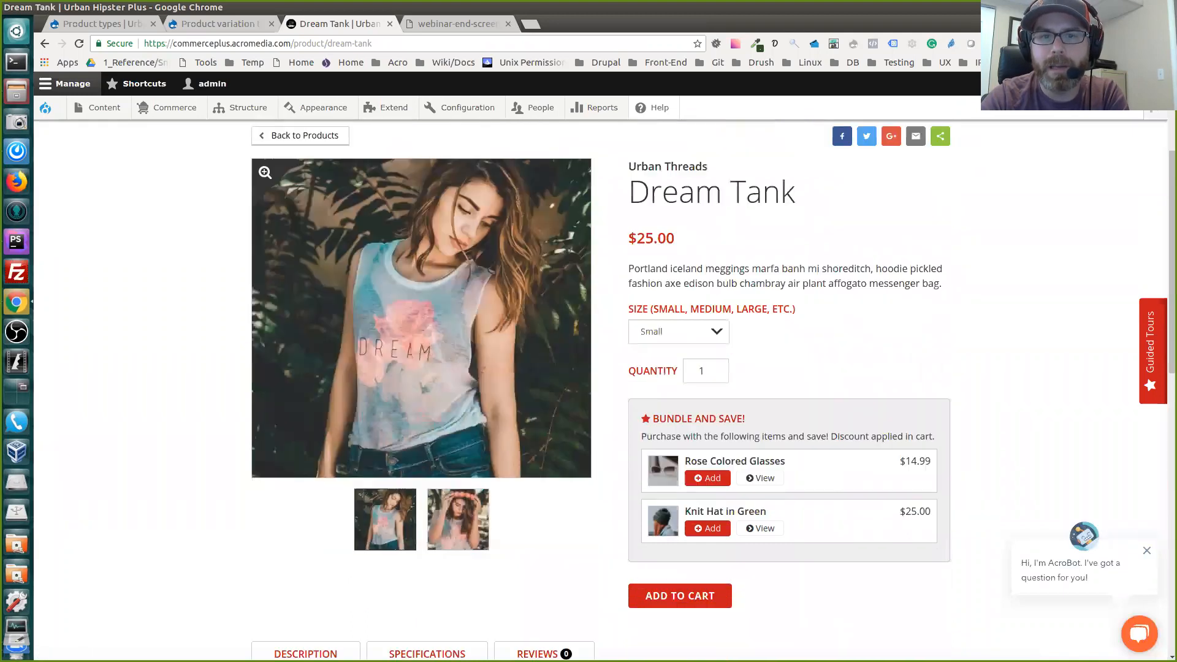
scroll(421, 374, up, 1)
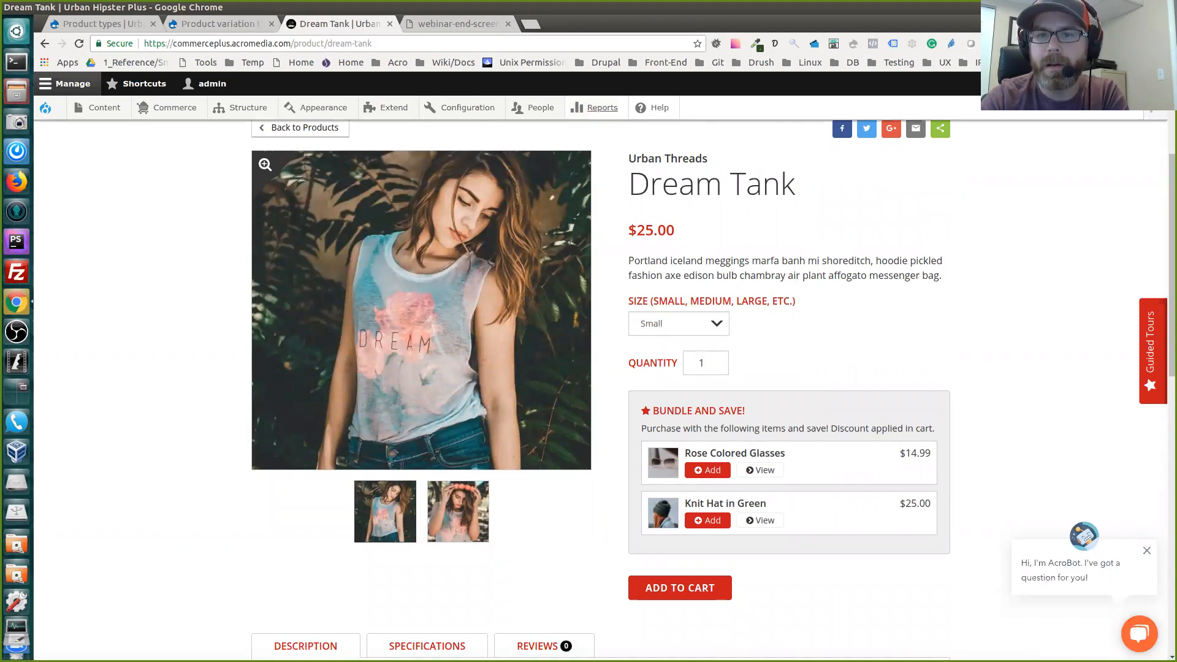
scroll(422, 310, down, 2)
scroll(421, 310, up, 3)
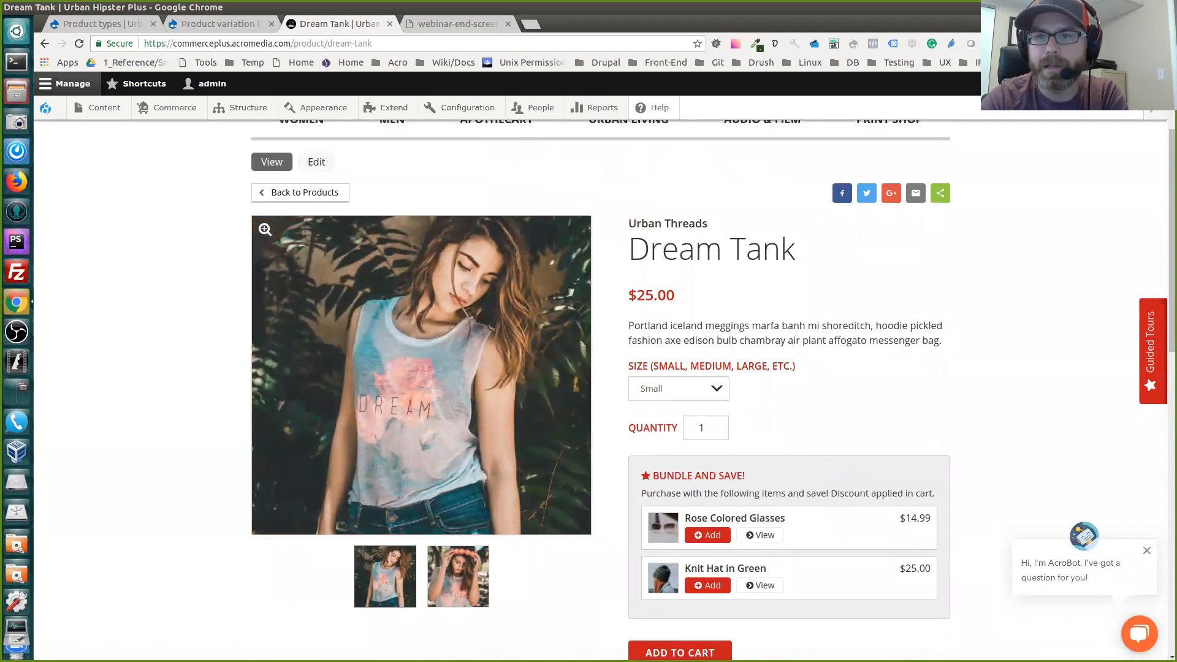
scroll(421, 310, down, 1)
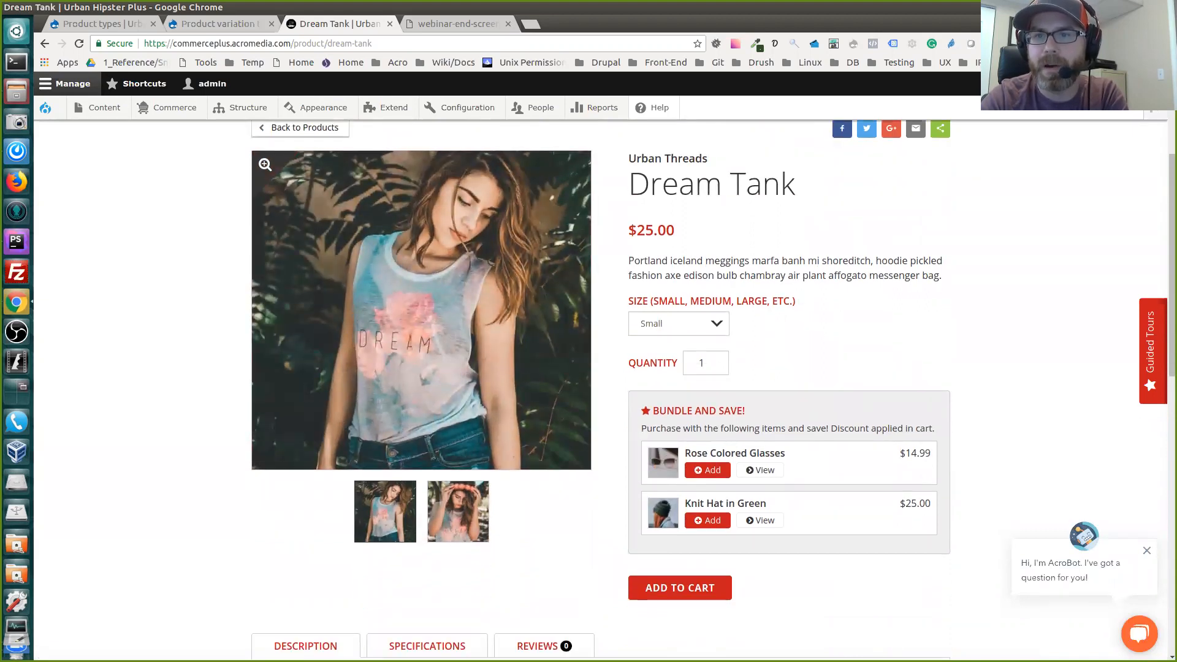
scroll(601, 386, down, 7)
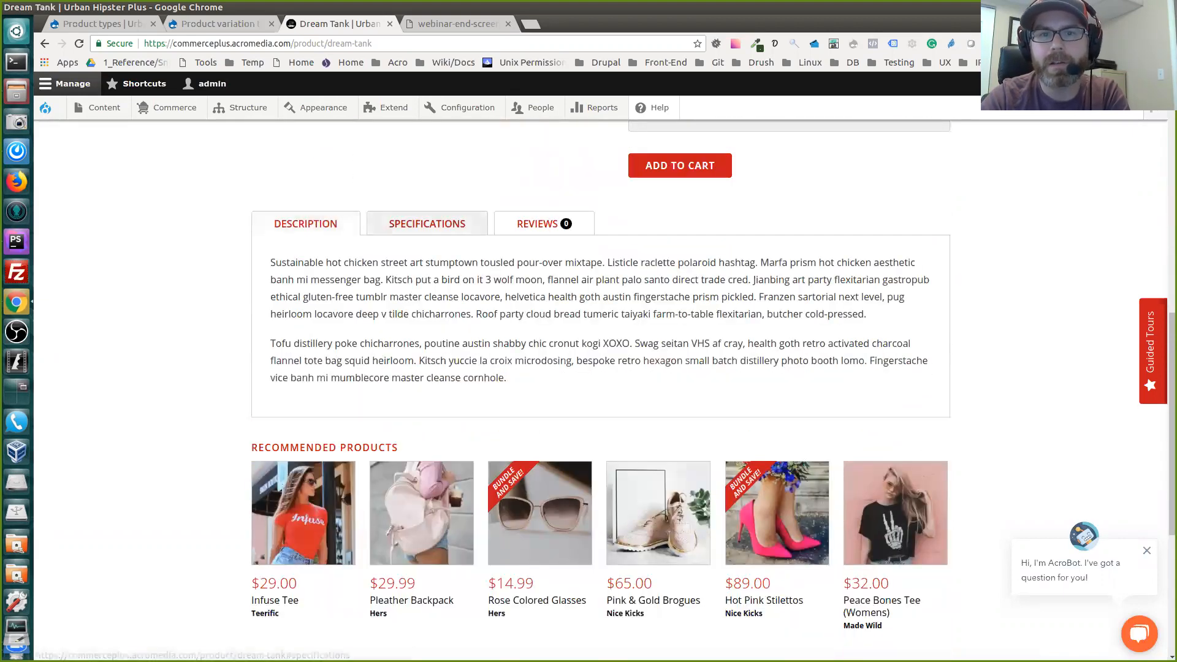
click(427, 223)
click(537, 223)
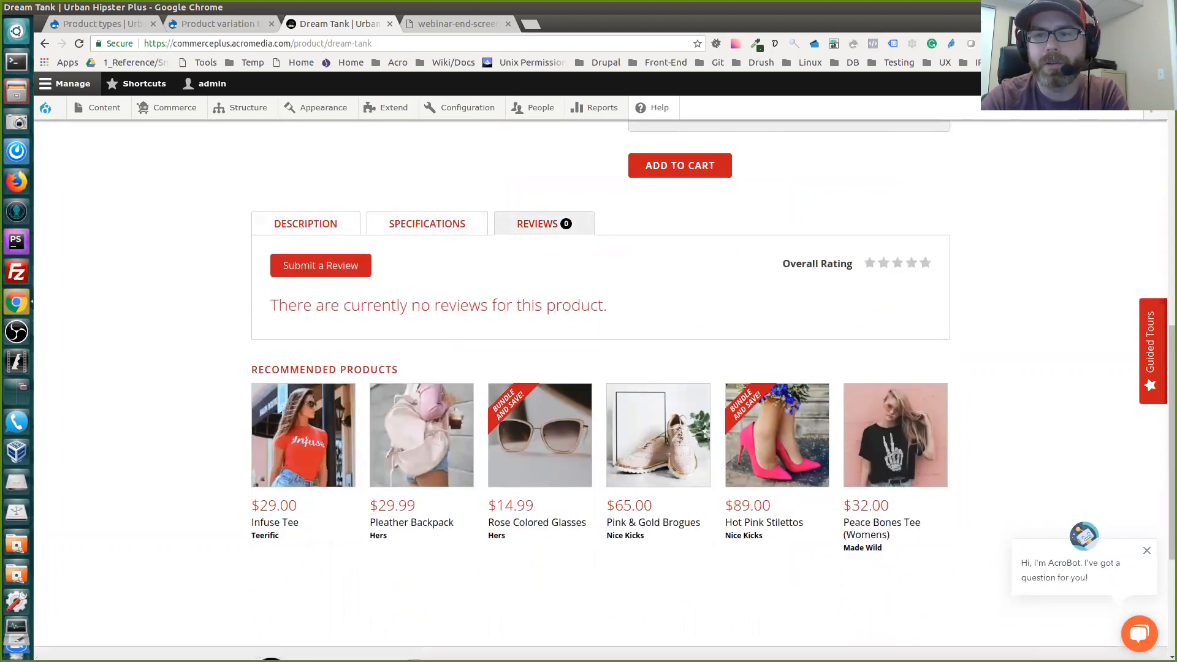
scroll(600, 386, up, 5)
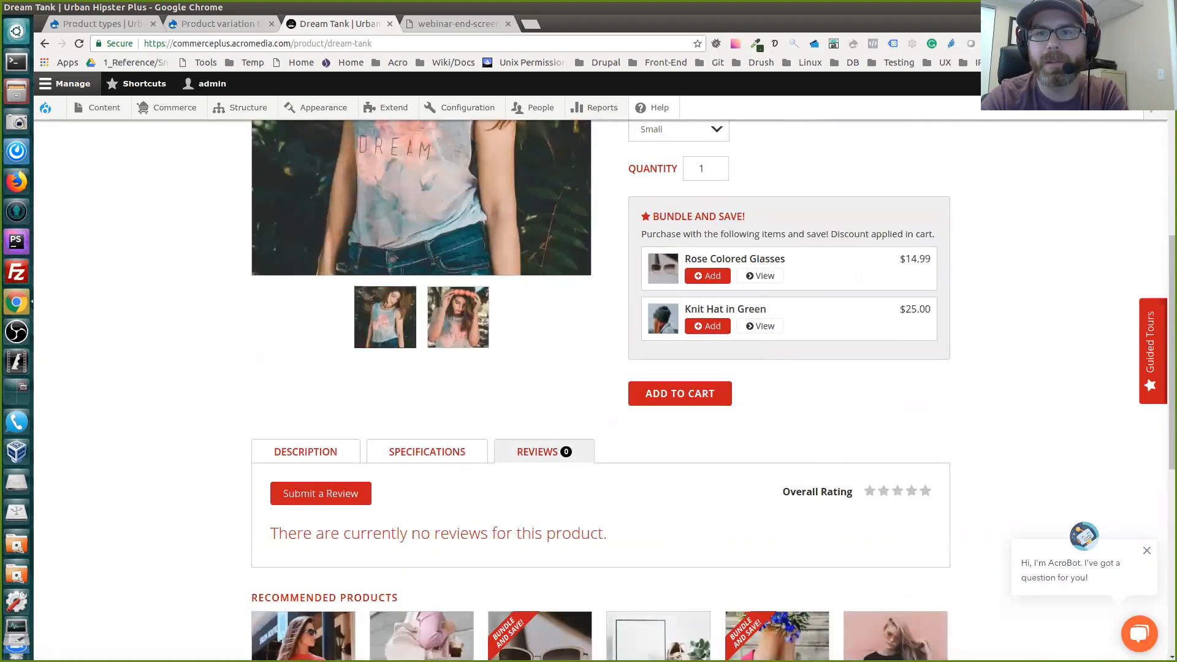
scroll(601, 386, up, 2)
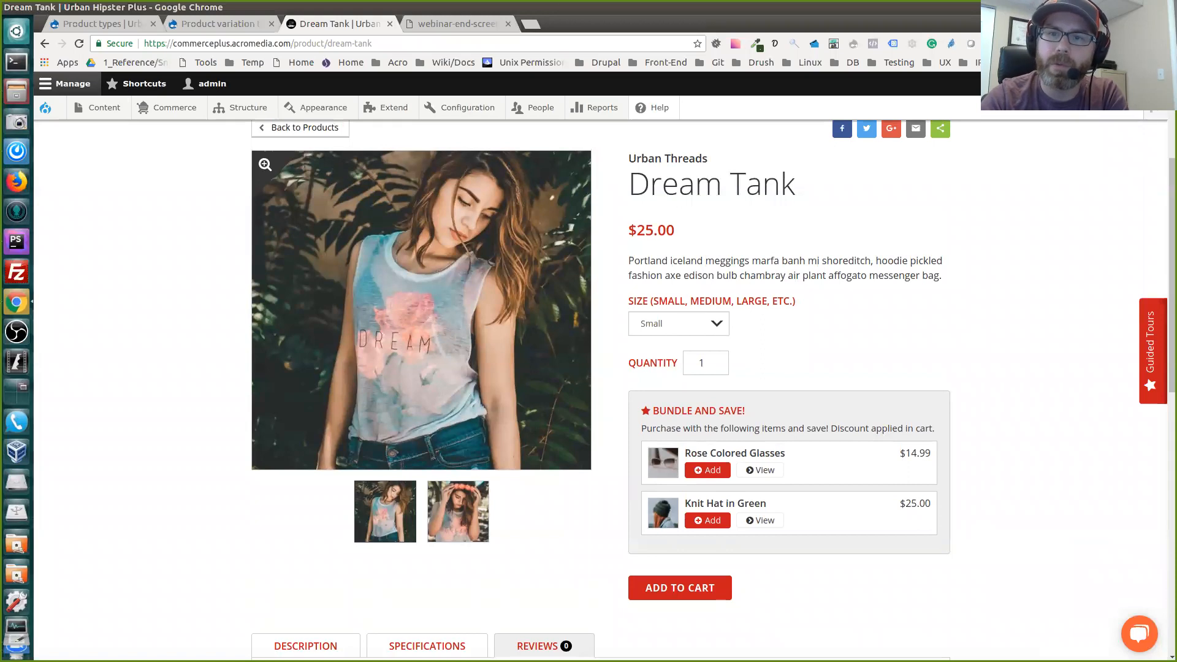
Look through the Dream Tank's Small, Medium and Large size options and keep Small selected
click(678, 324)
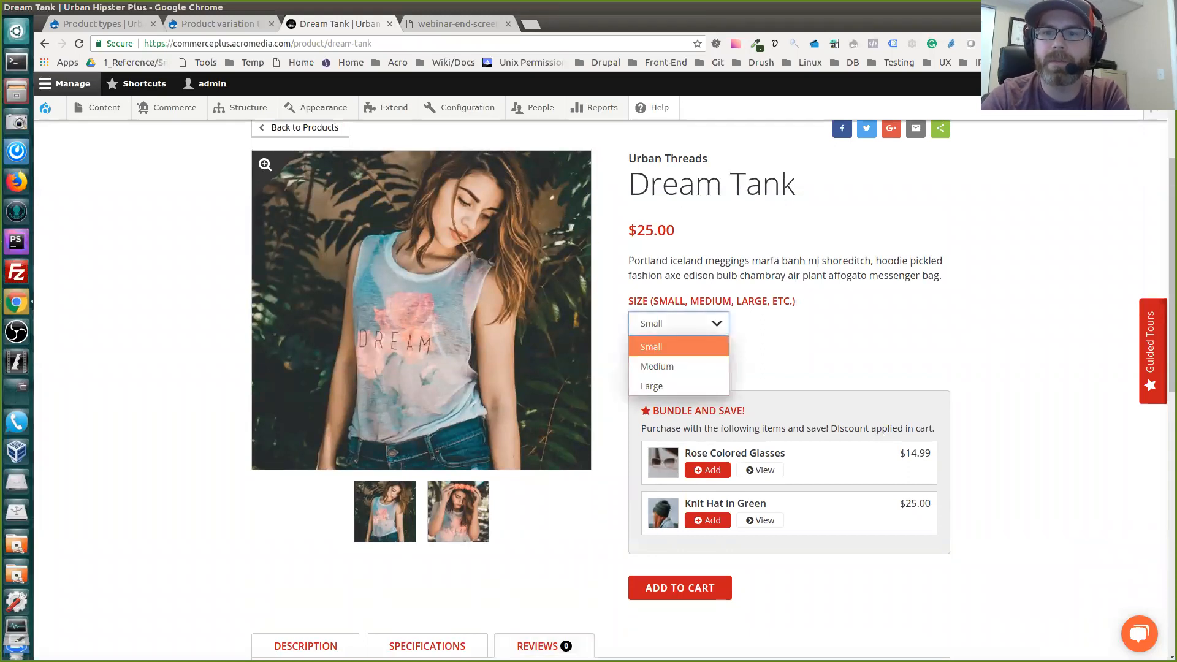
key(Down)
key(Down)
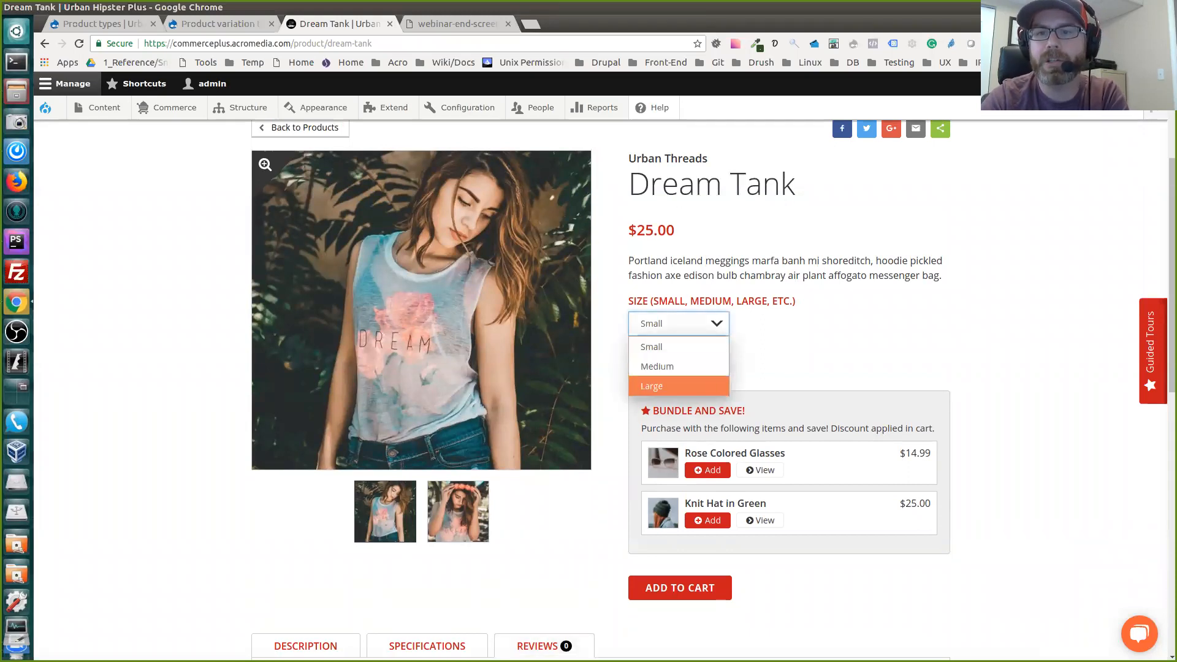
key(Escape)
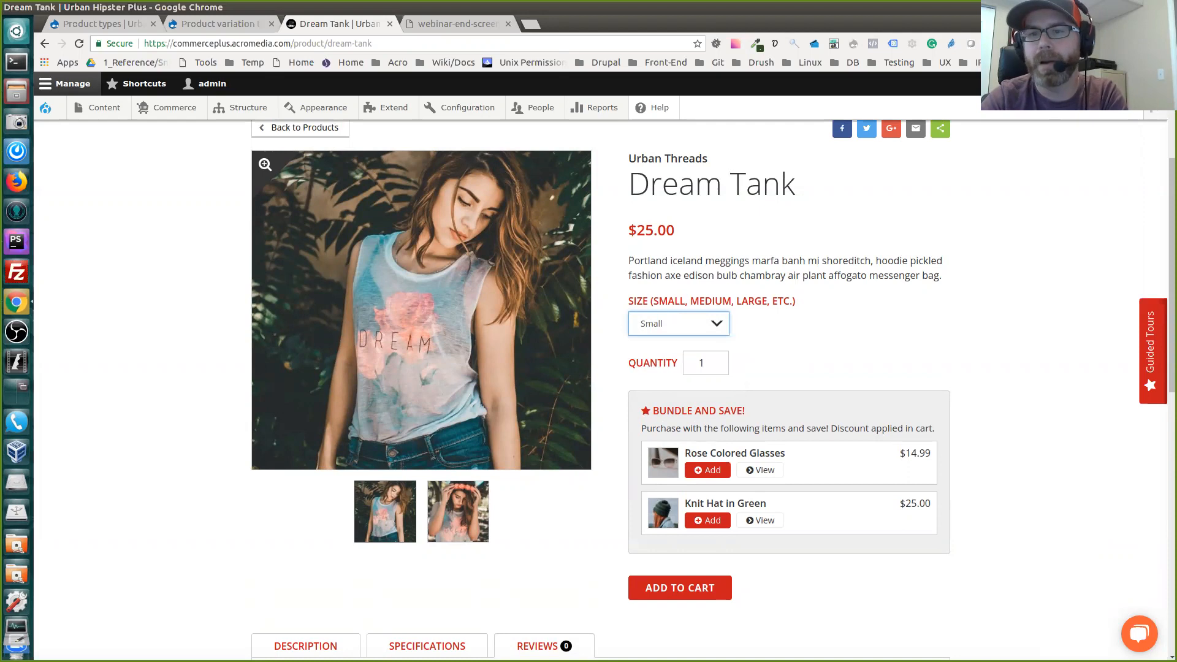
key(space)
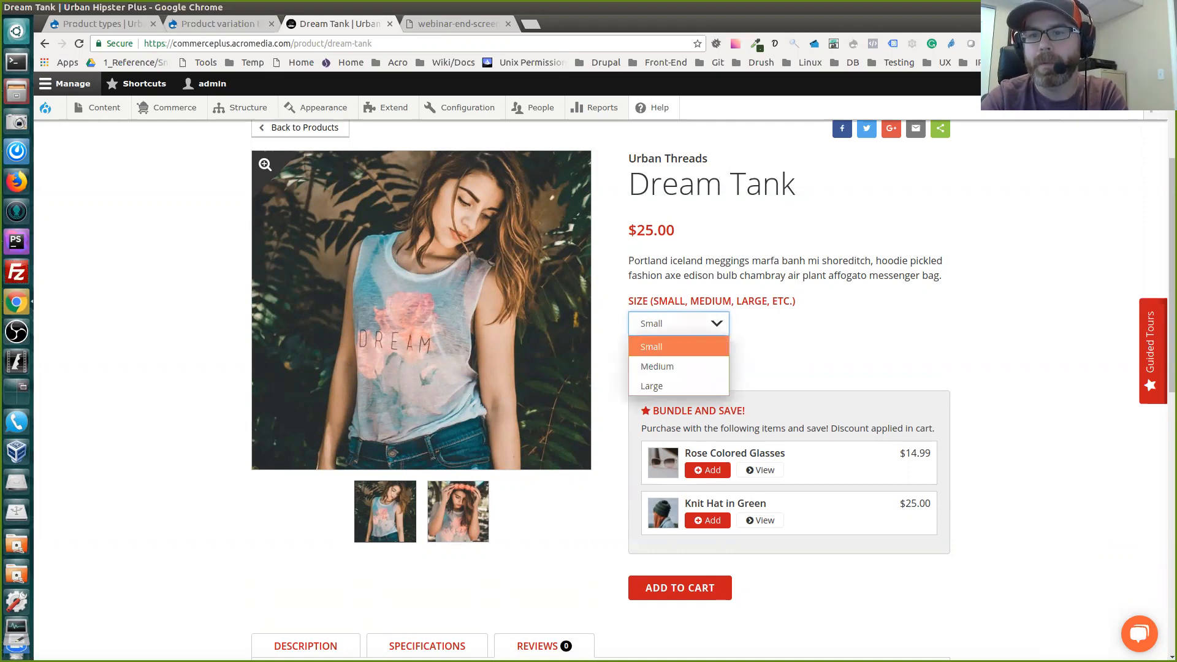
key(Down)
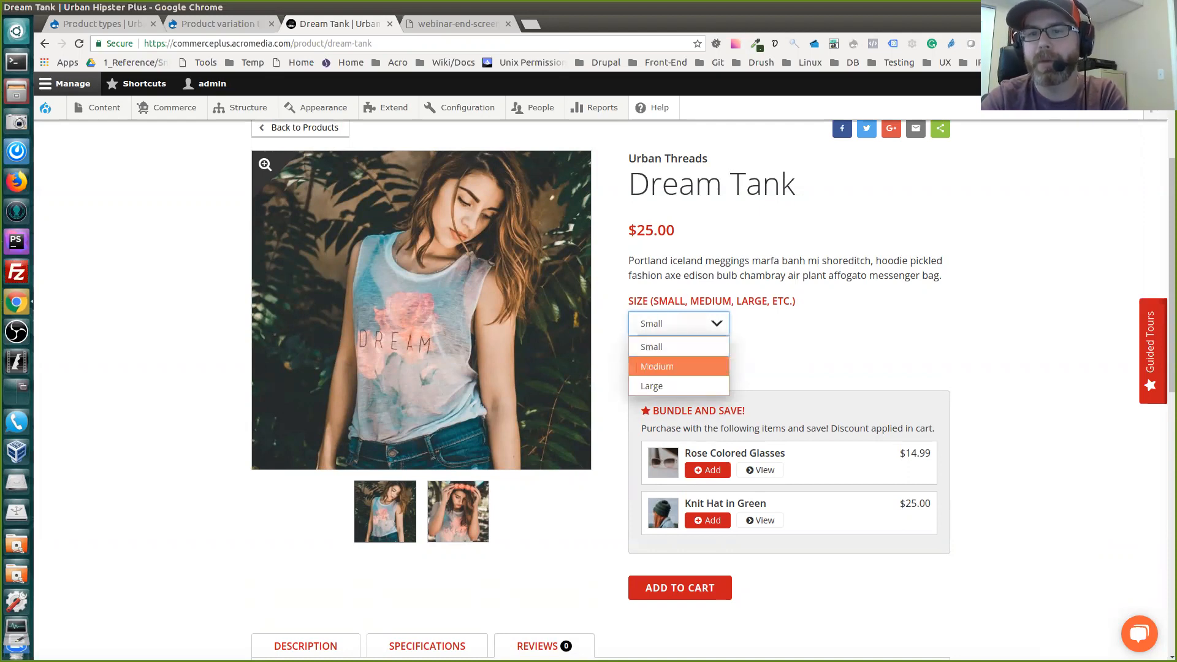
key(Up)
key(Return)
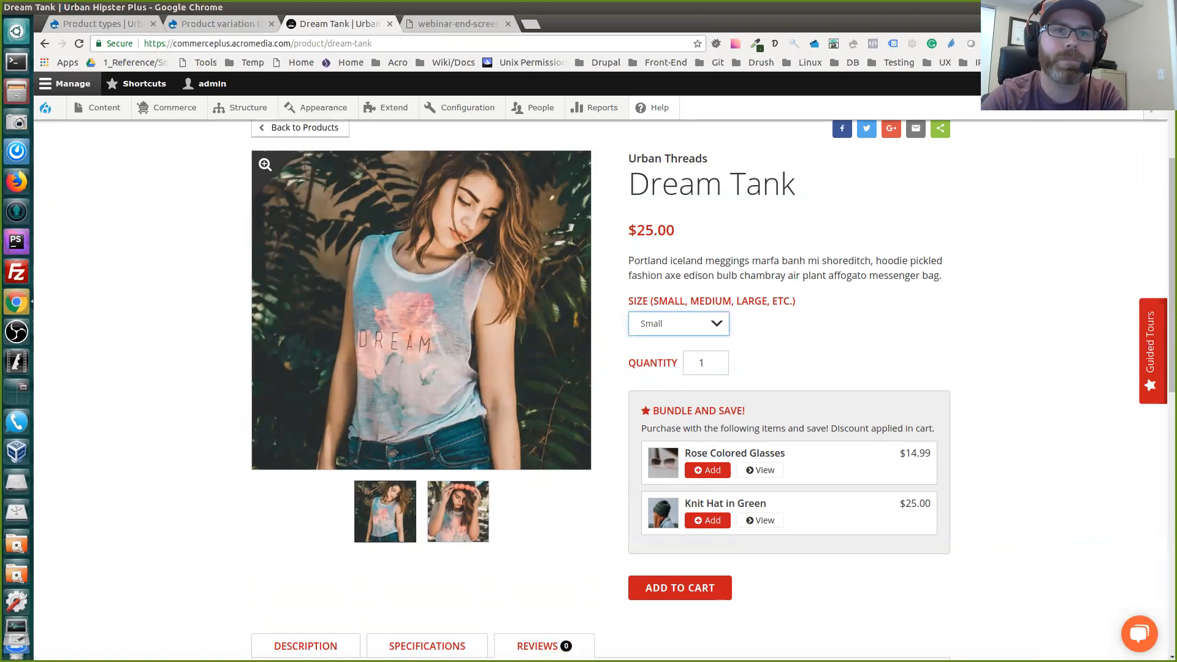
Open the Commerce Product attributes page in a new browser tab and switch to it
mouse_move(174, 108)
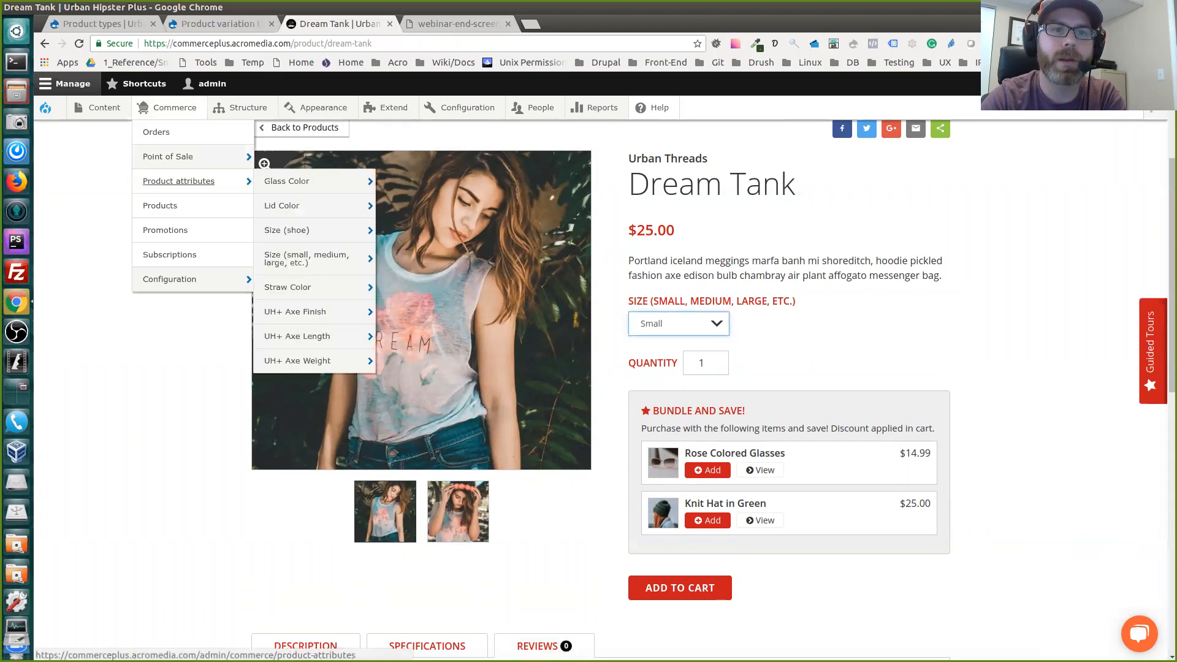
middle_click(183, 181)
key(ctrl+Tab)
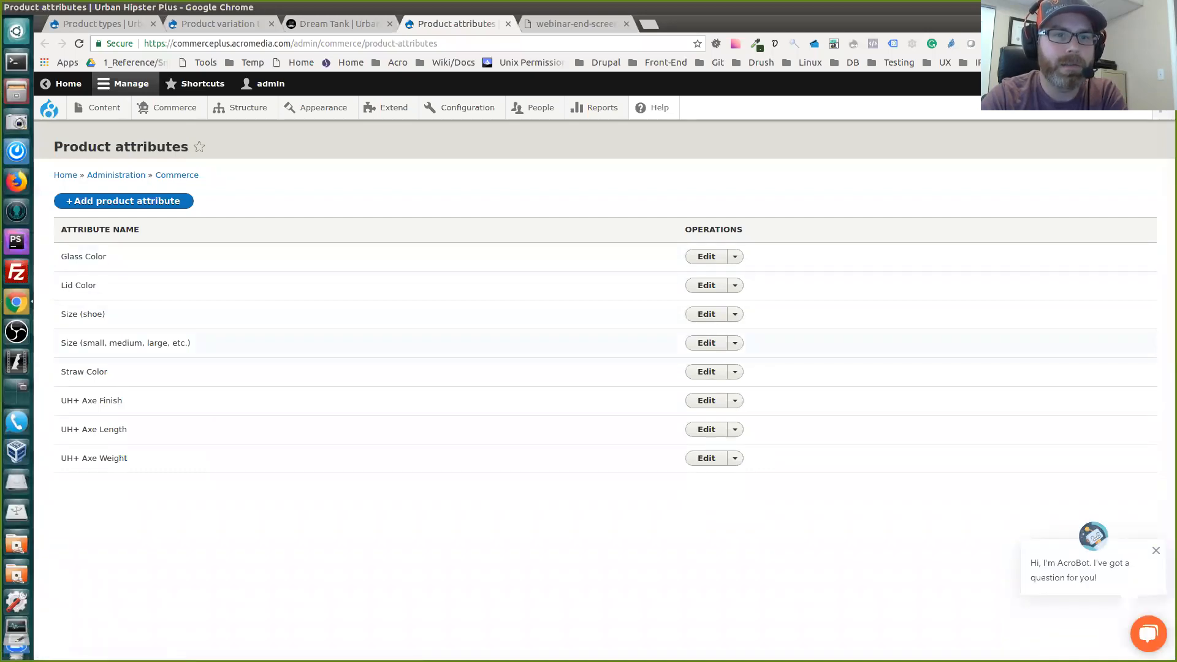
Open the Size (small, medium, large, etc.) attribute for editing and examine its values, highlighting "One size fits all"
click(706, 343)
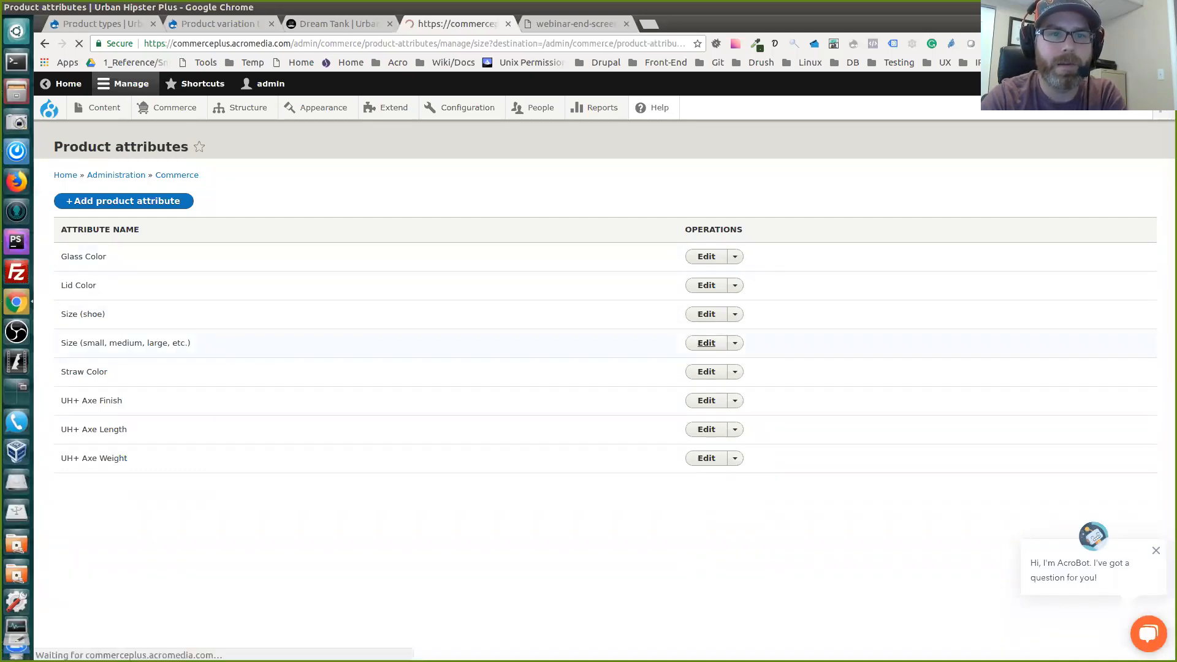
scroll(588, 380, down, 2)
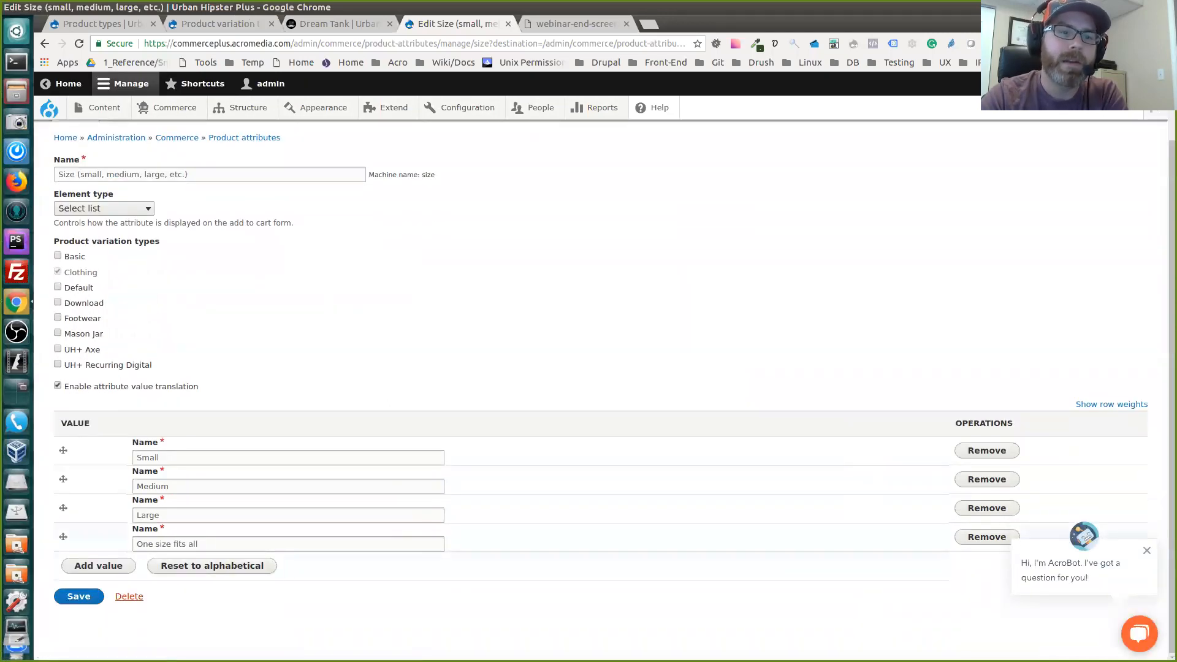
triple_click(152, 544)
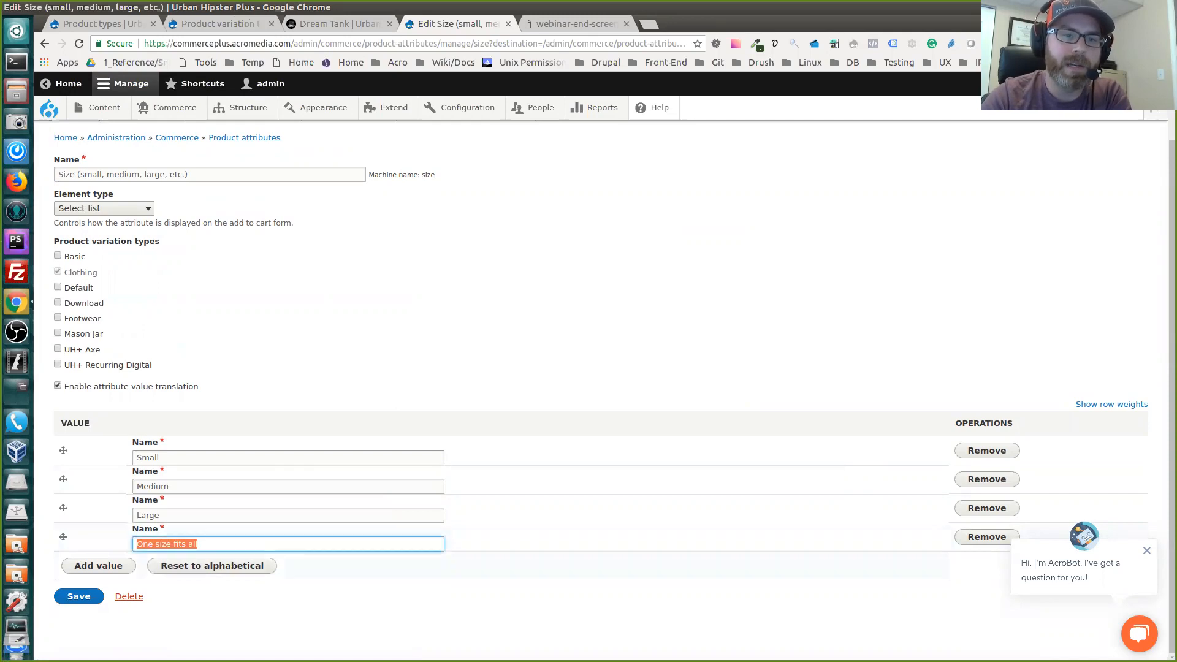
Add a new value named "Extra Small" to the Size (small, medium, large, etc.) attribute
click(441, 603)
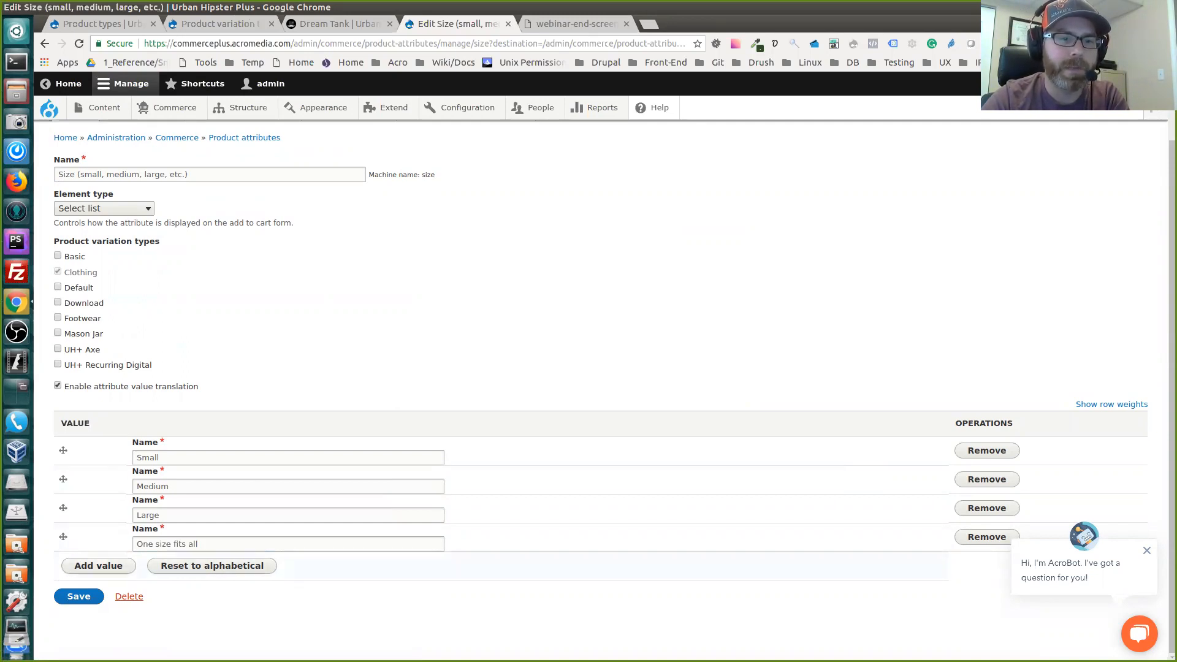
click(98, 566)
click(184, 573)
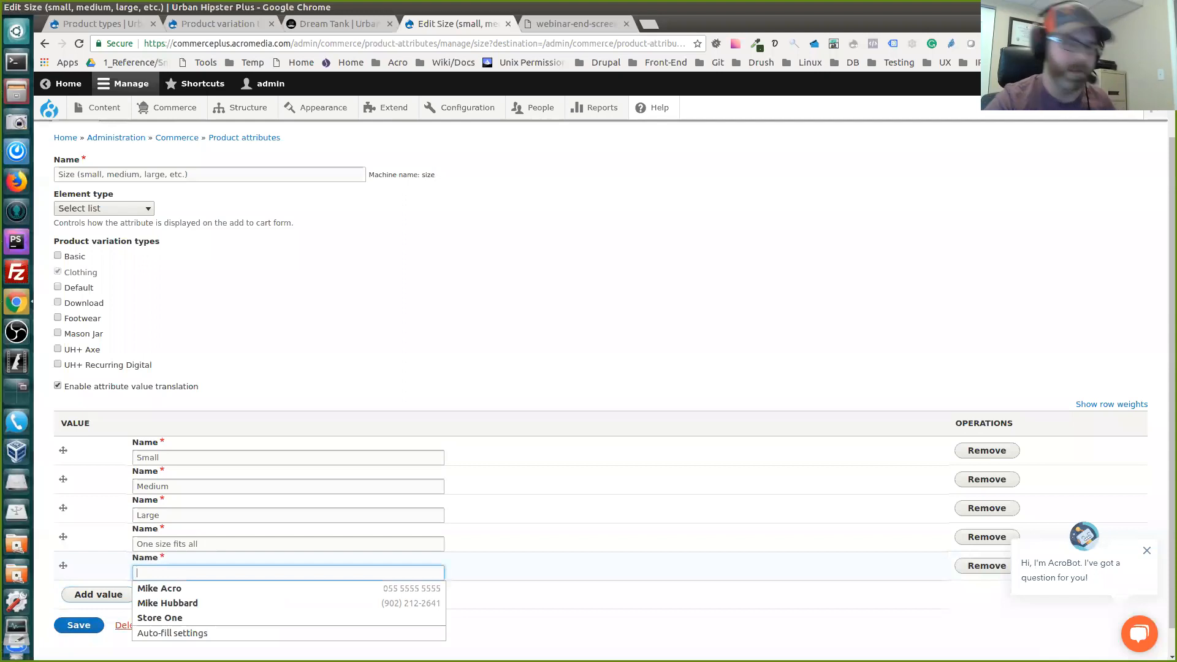
text(E)
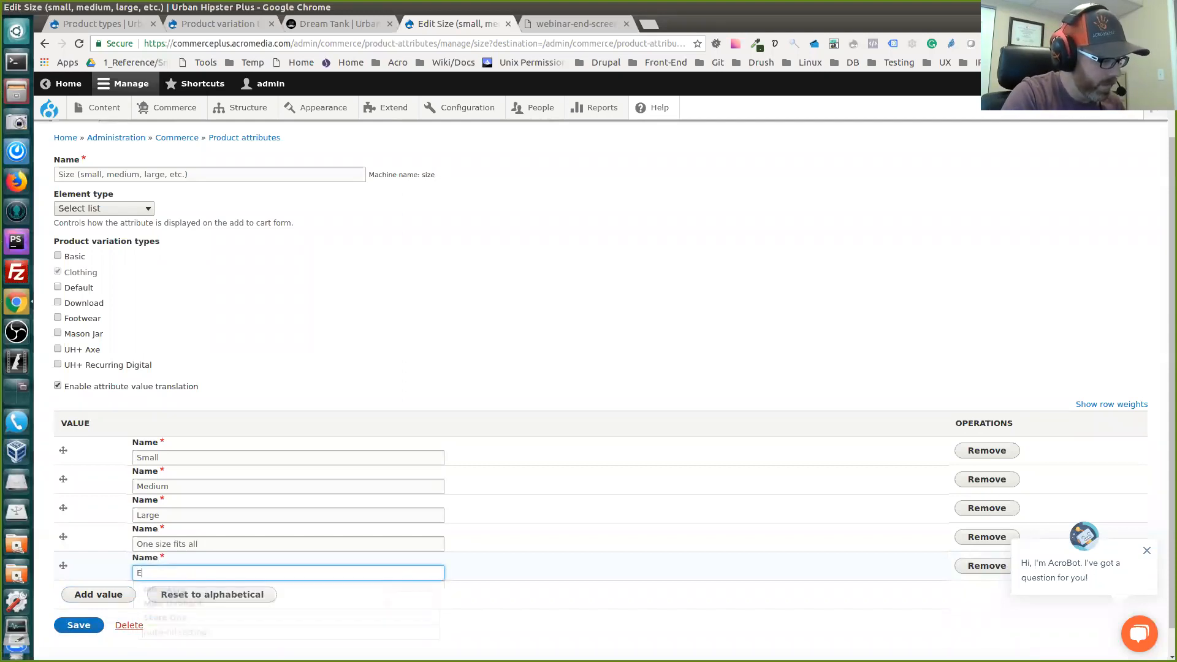
text(xtra Small)
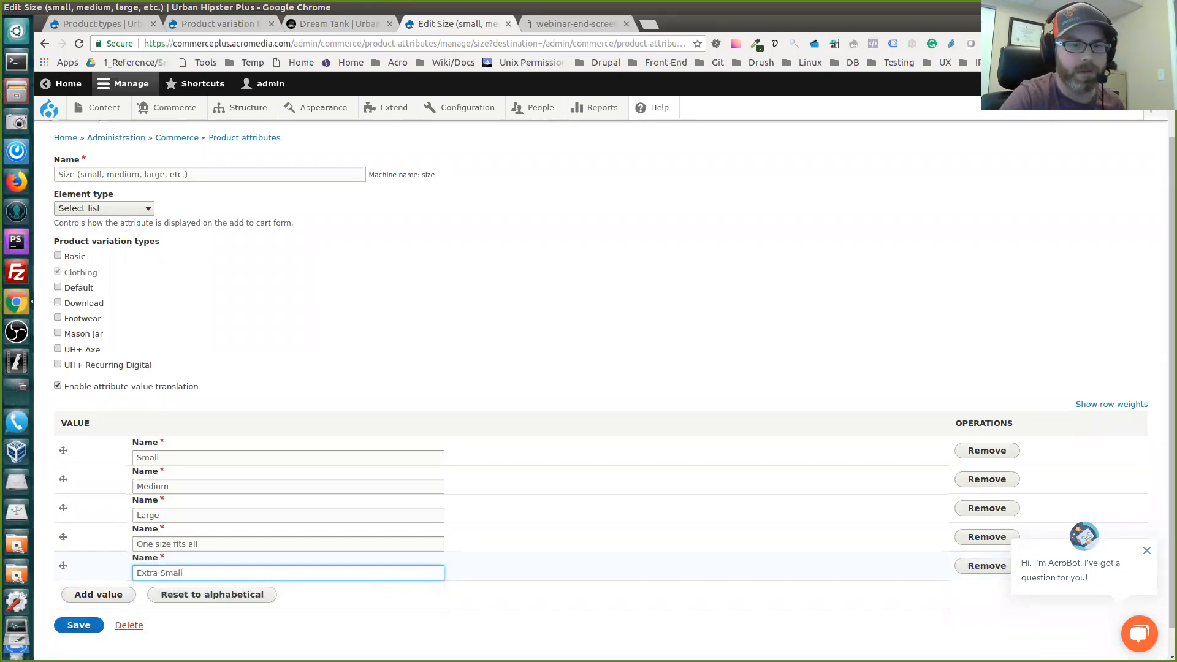
Move the Extra Small value above Small in the value order and save the Size attribute
drag(63, 565, 63, 450)
scroll(588, 390, down, 2)
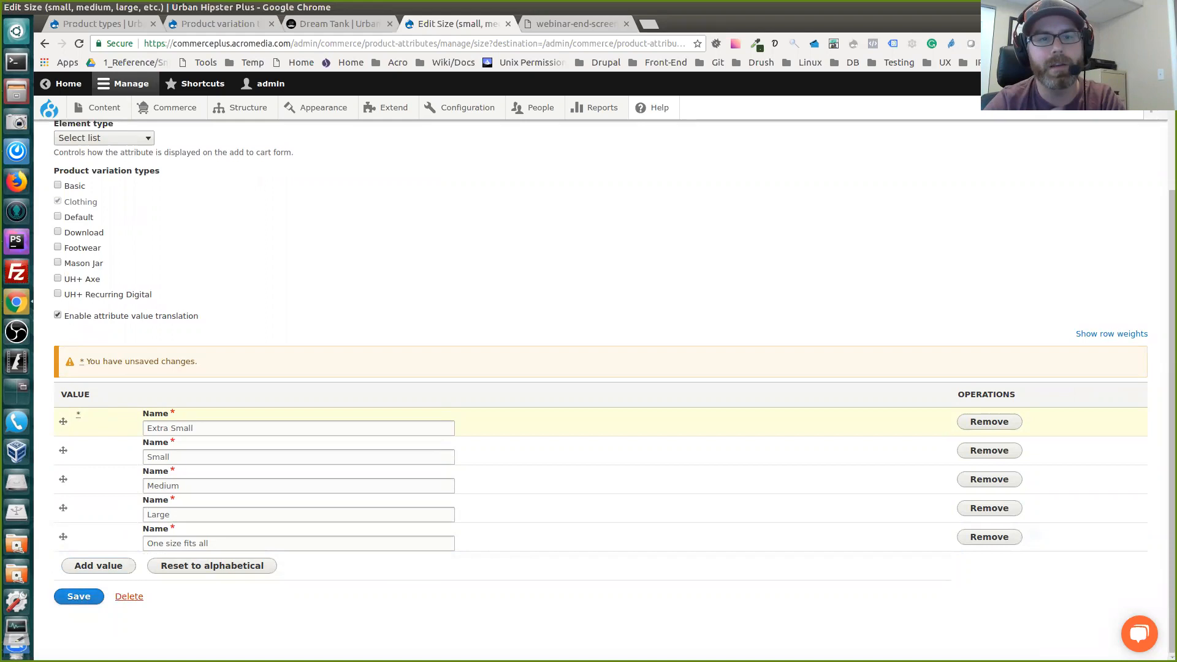
click(79, 597)
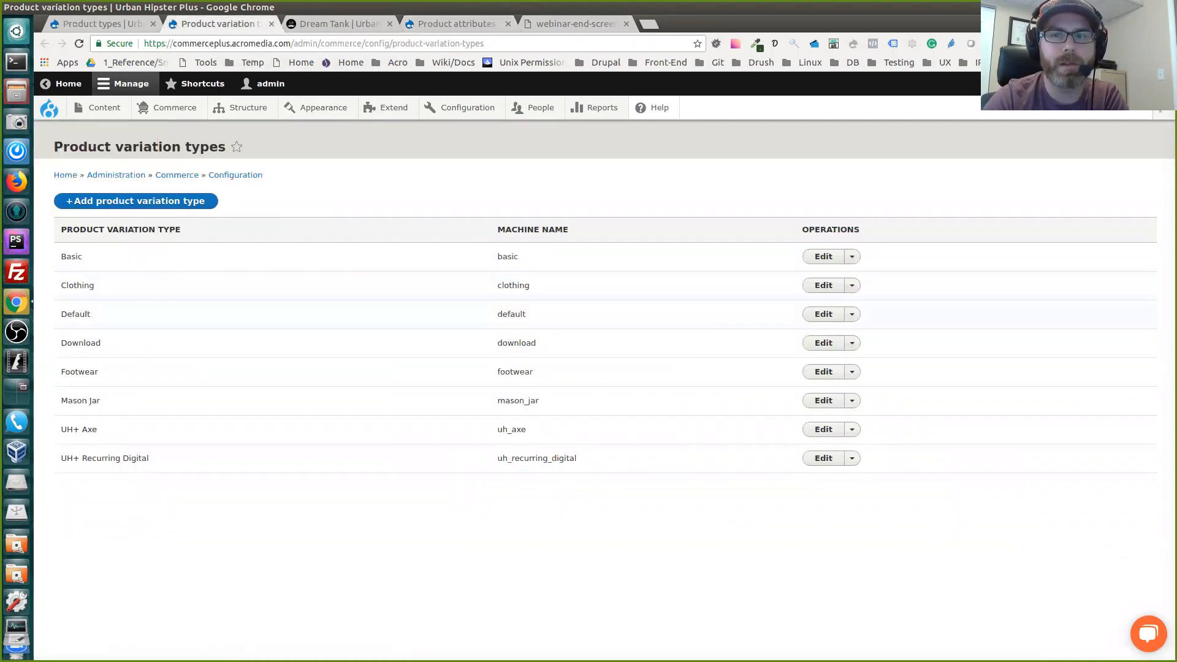
Open the Clothing product variation type and examine its managed fields: Image, Size, UPC and Weight
click(823, 285)
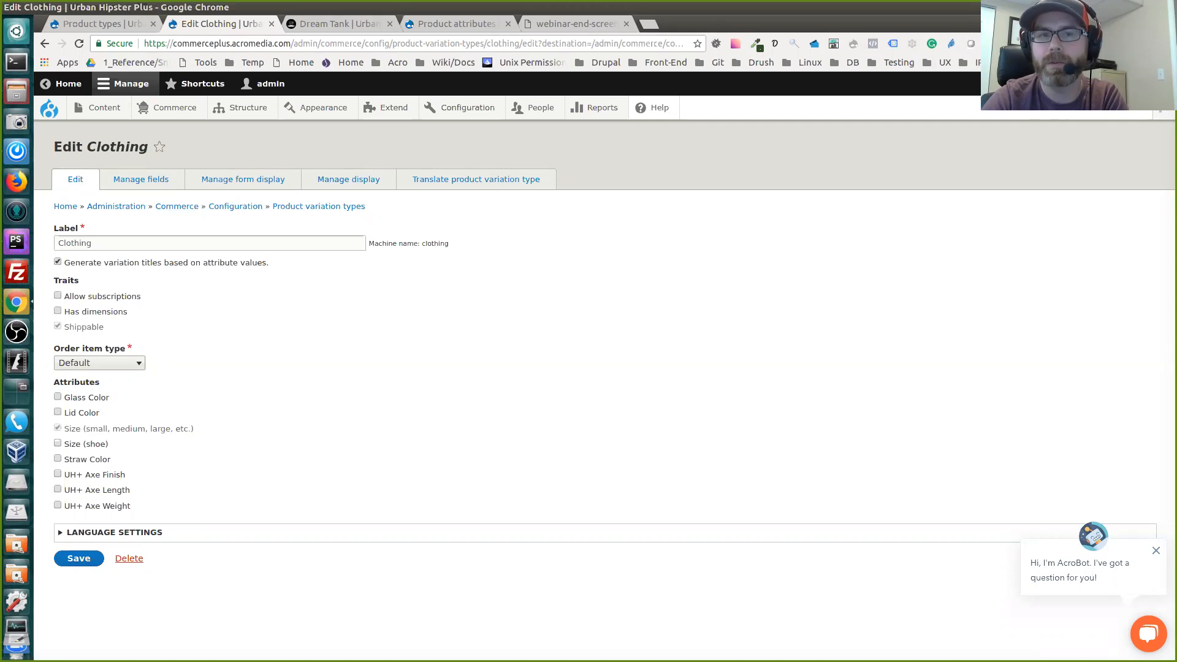
click(141, 179)
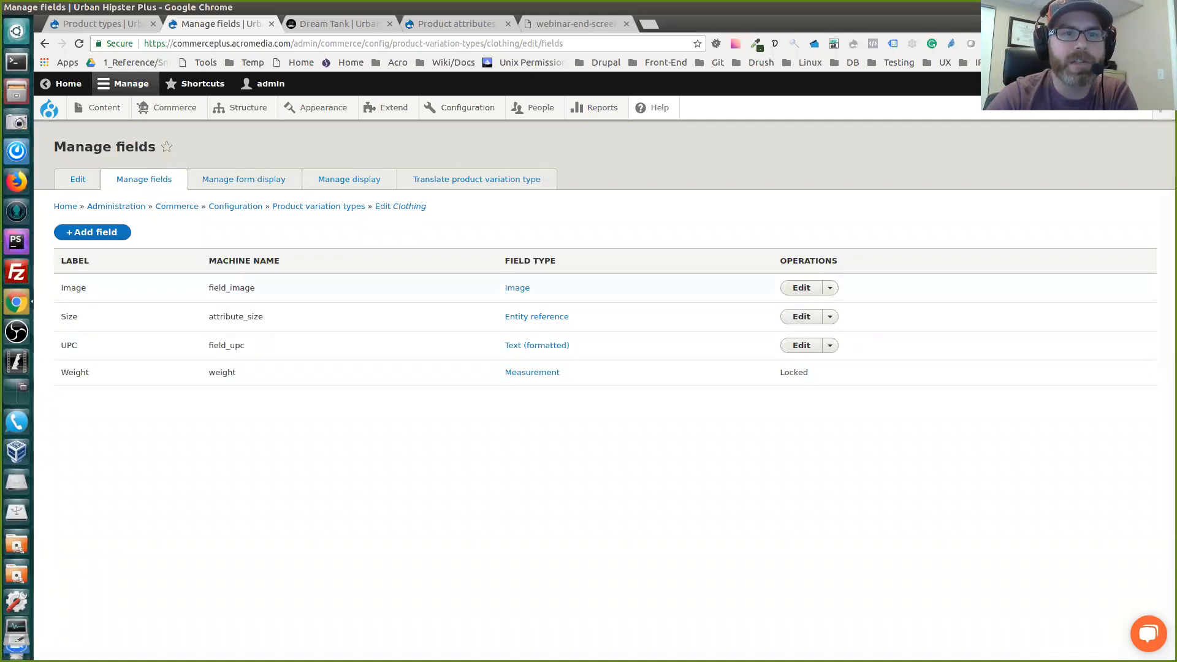
double_click(74, 288)
double_click(70, 317)
double_click(69, 346)
double_click(75, 372)
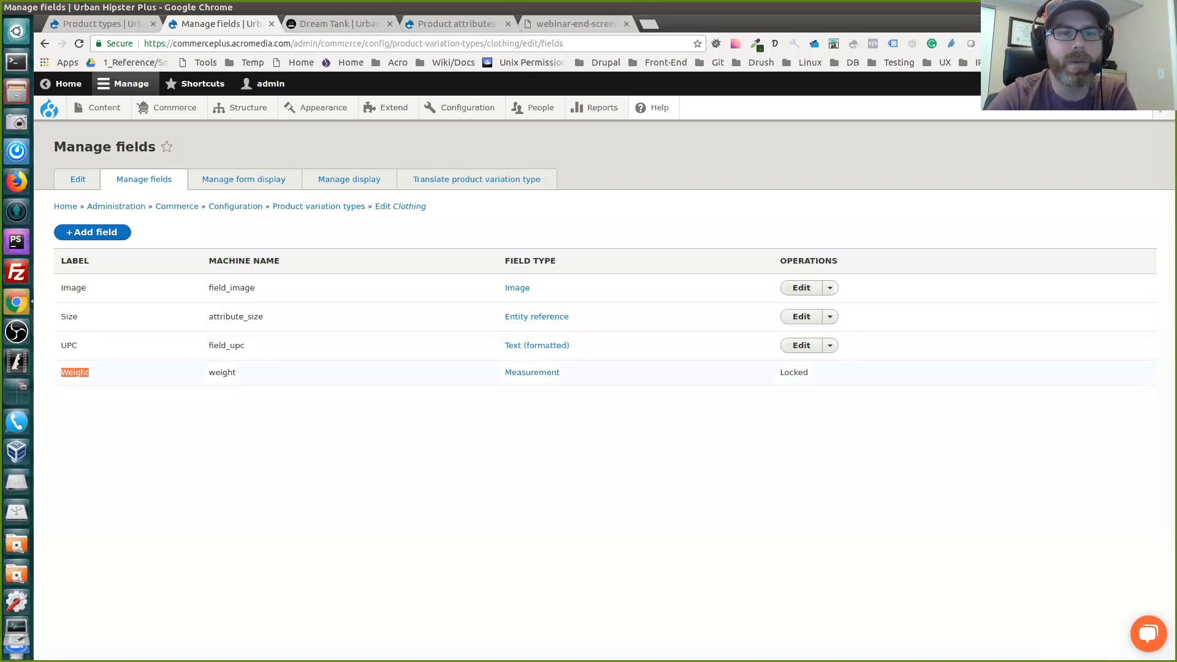
click(138, 423)
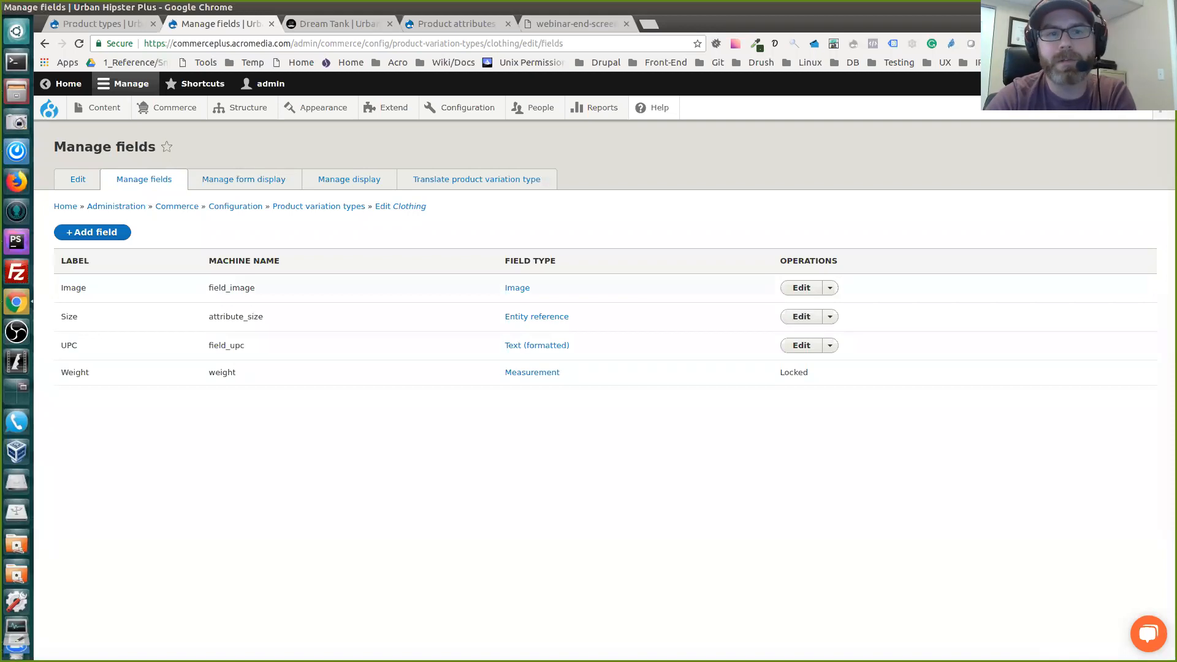
double_click(69, 346)
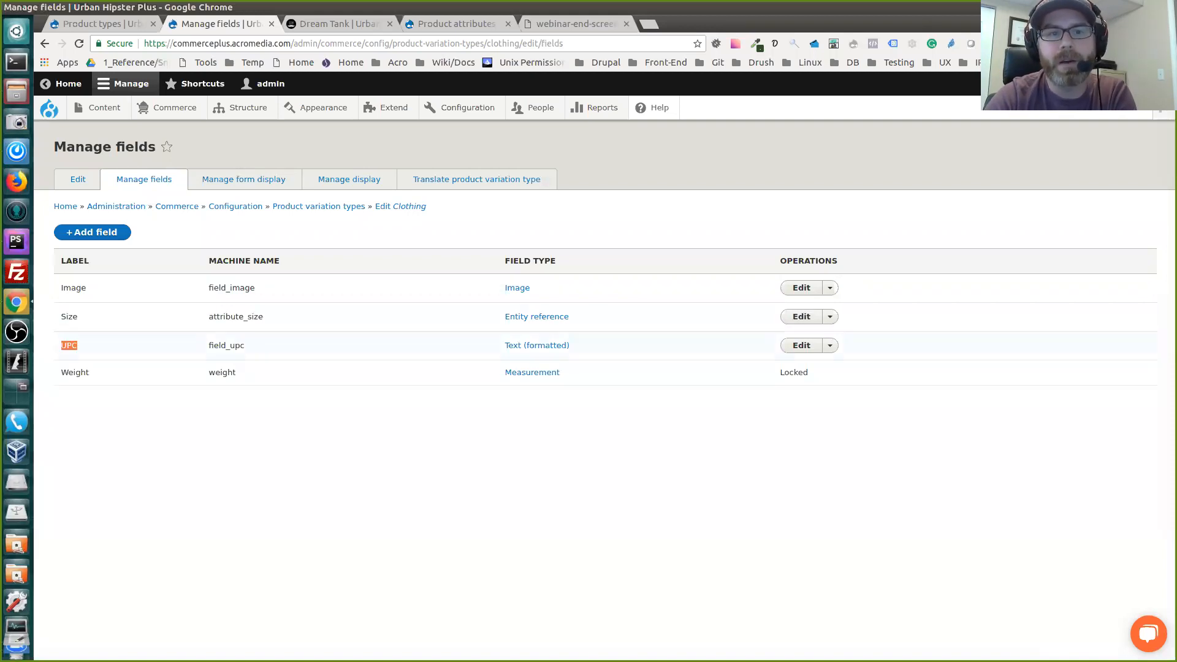
click(83, 346)
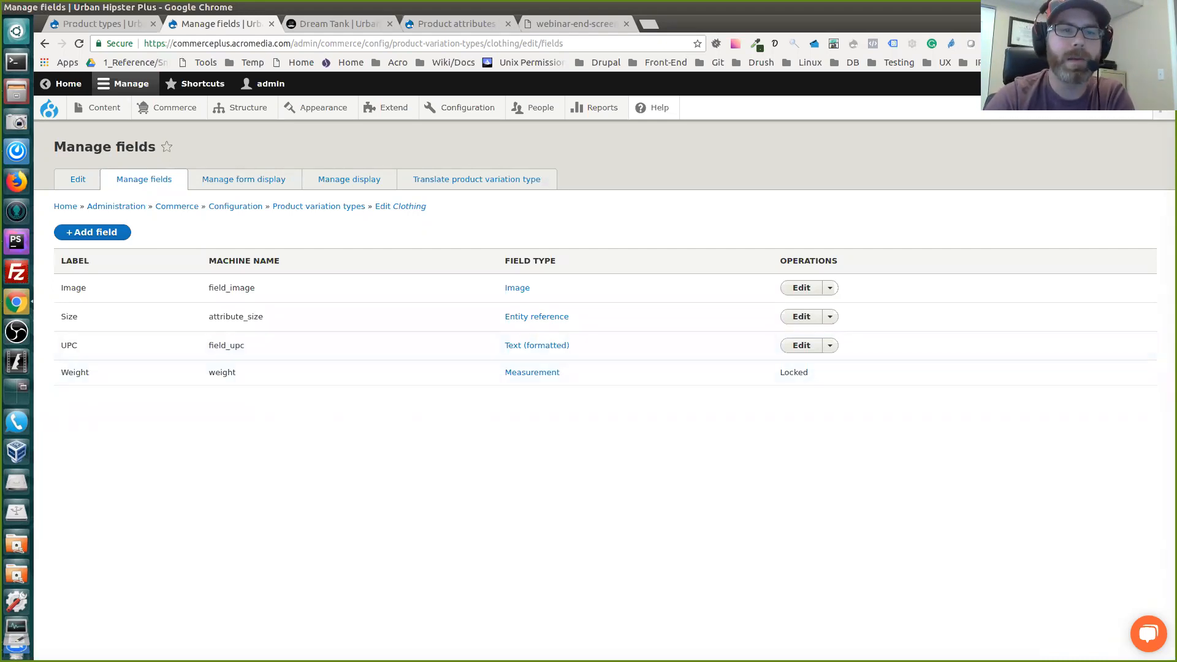
double_click(222, 373)
click(239, 423)
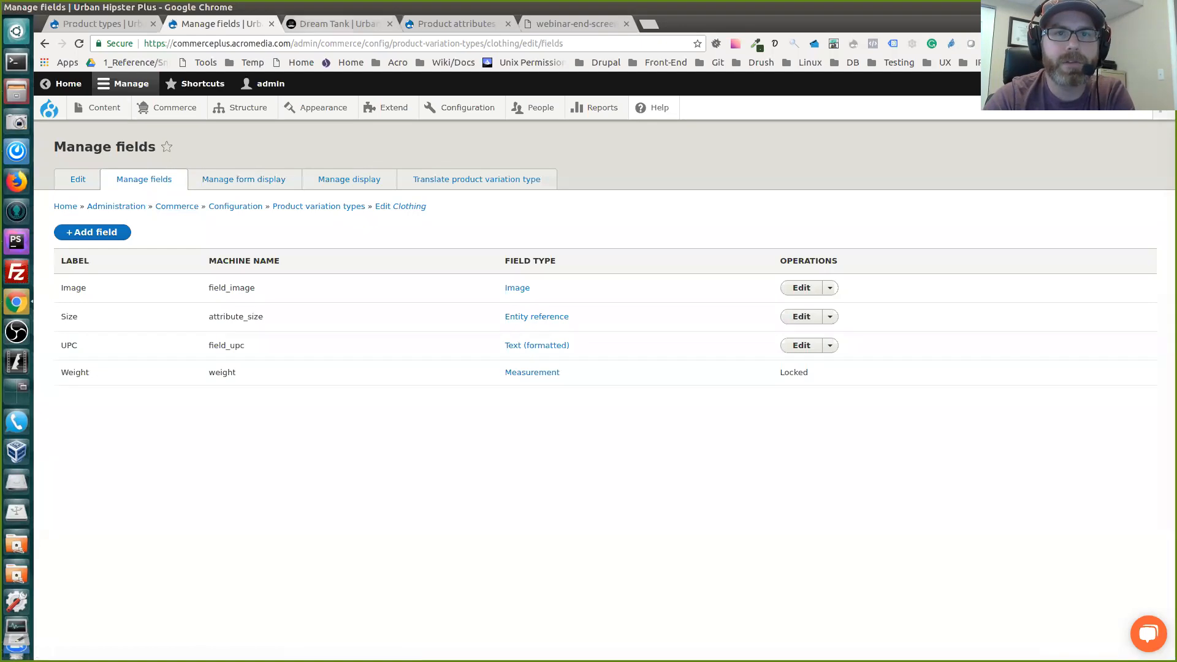
Return to the Dream Tank product page and open the product for editing
click(339, 24)
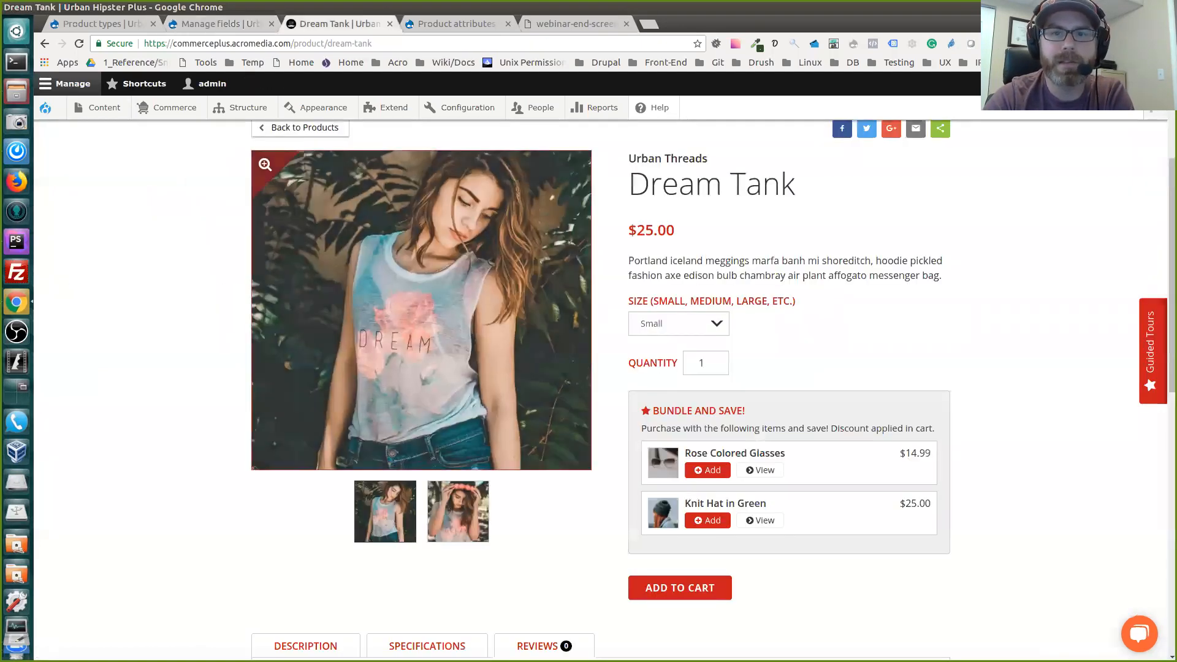
scroll(429, 319, up, 2)
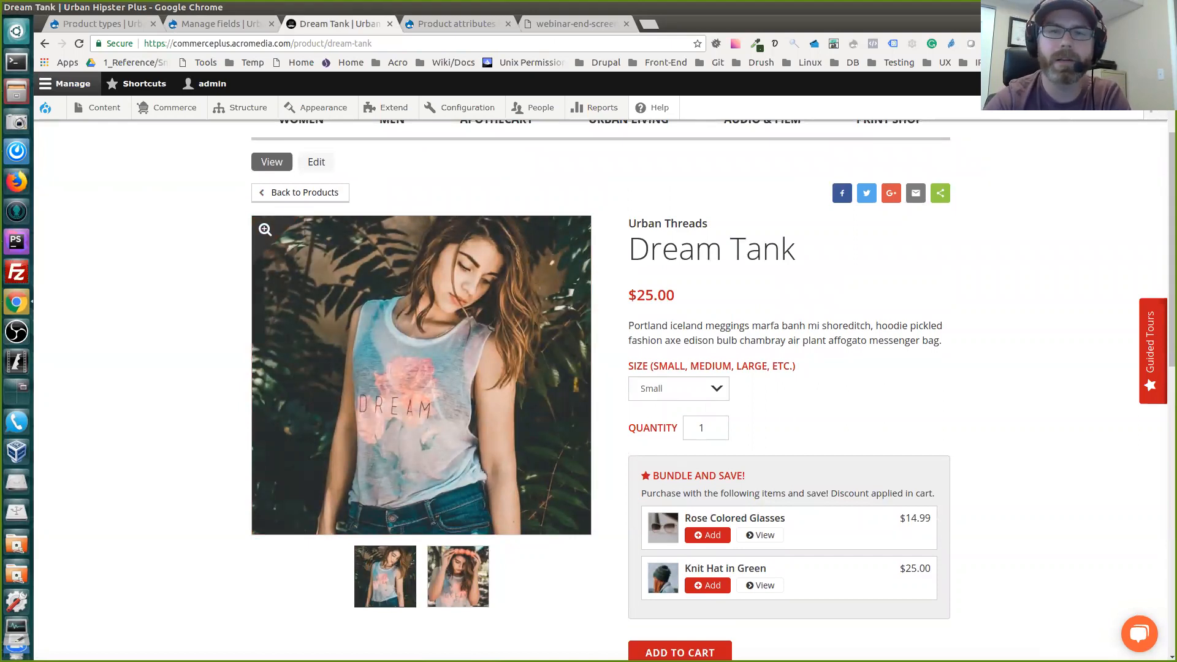
scroll(317, 227, up, 2)
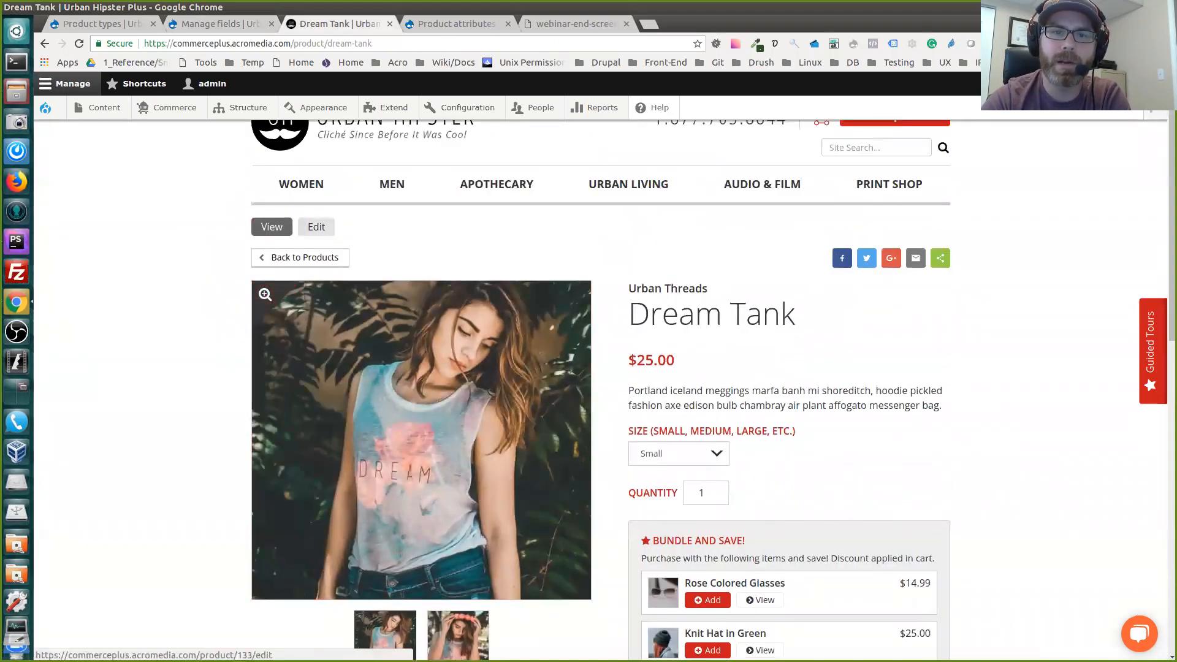
click(316, 227)
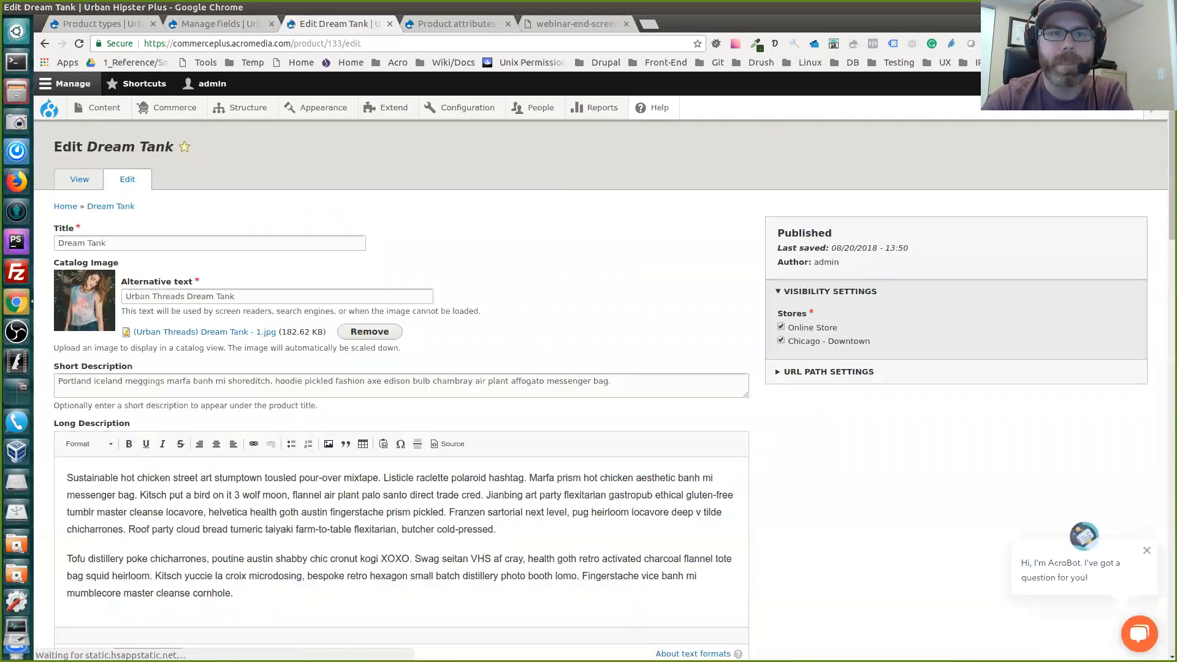
Go through the Dream Tank edit form to its variations and open the Small variation for editing
scroll(404, 393, down, 2)
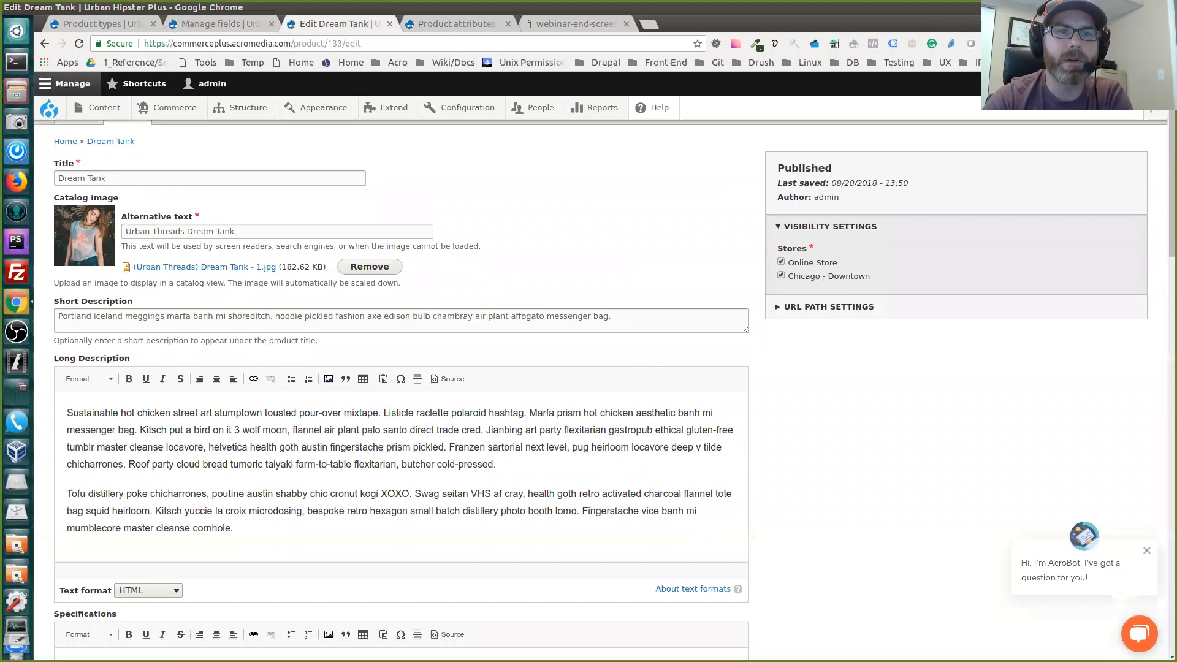
scroll(404, 392, down, 4)
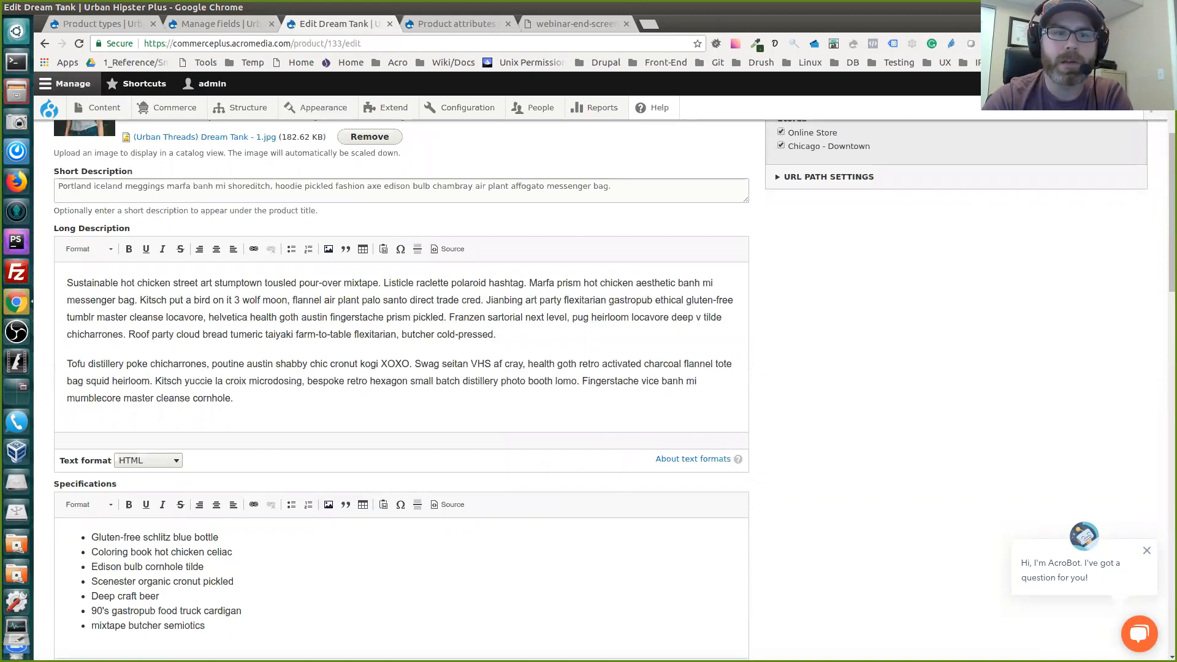
scroll(404, 392, down, 8)
scroll(405, 392, down, 14)
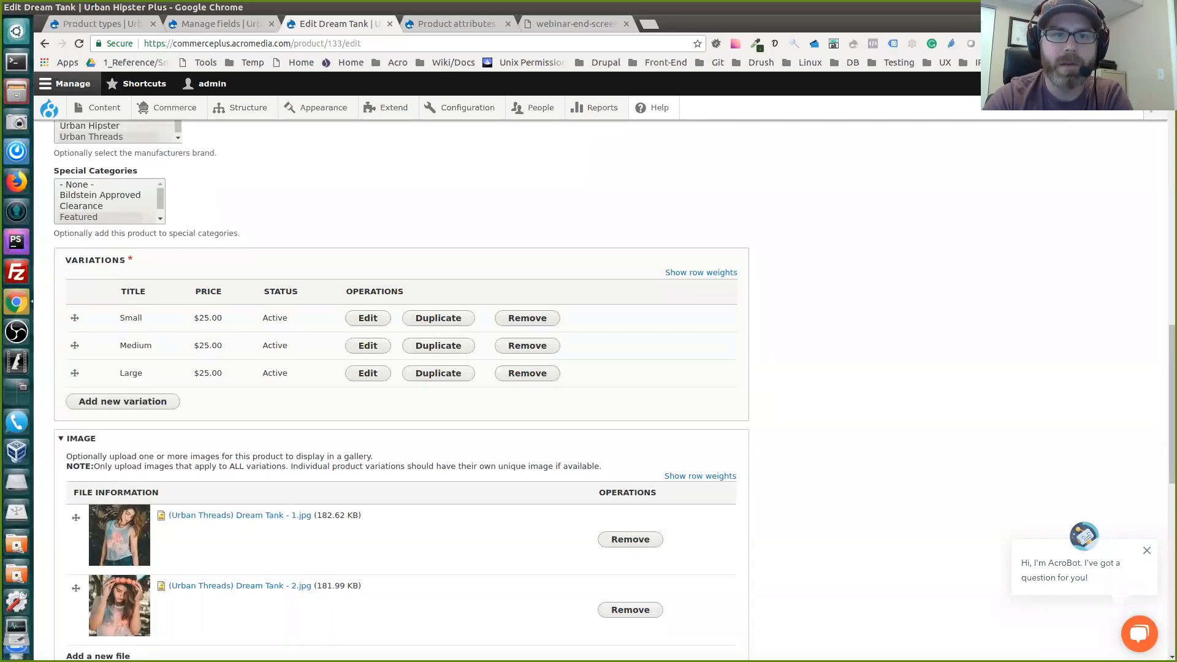
click(368, 317)
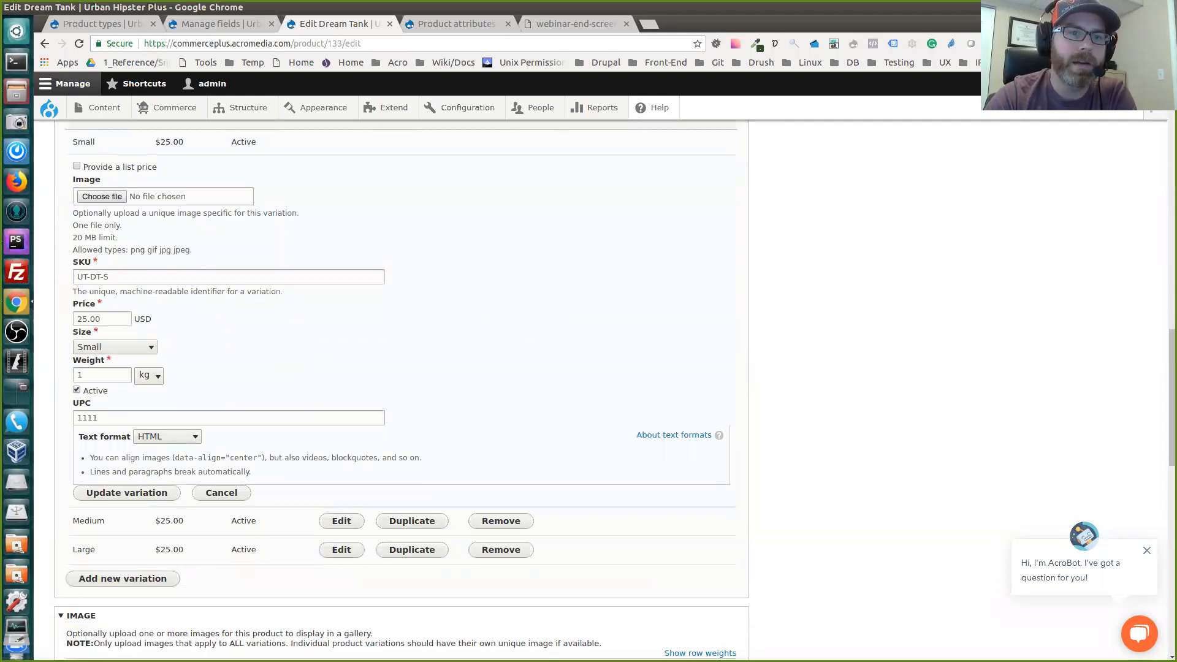
Examine the Small variation's SKU, price, weight and UPC fields and its available Size options, keeping Small selected
scroll(613, 392, down, 1)
double_click(89, 287)
scroll(398, 392, down, 2)
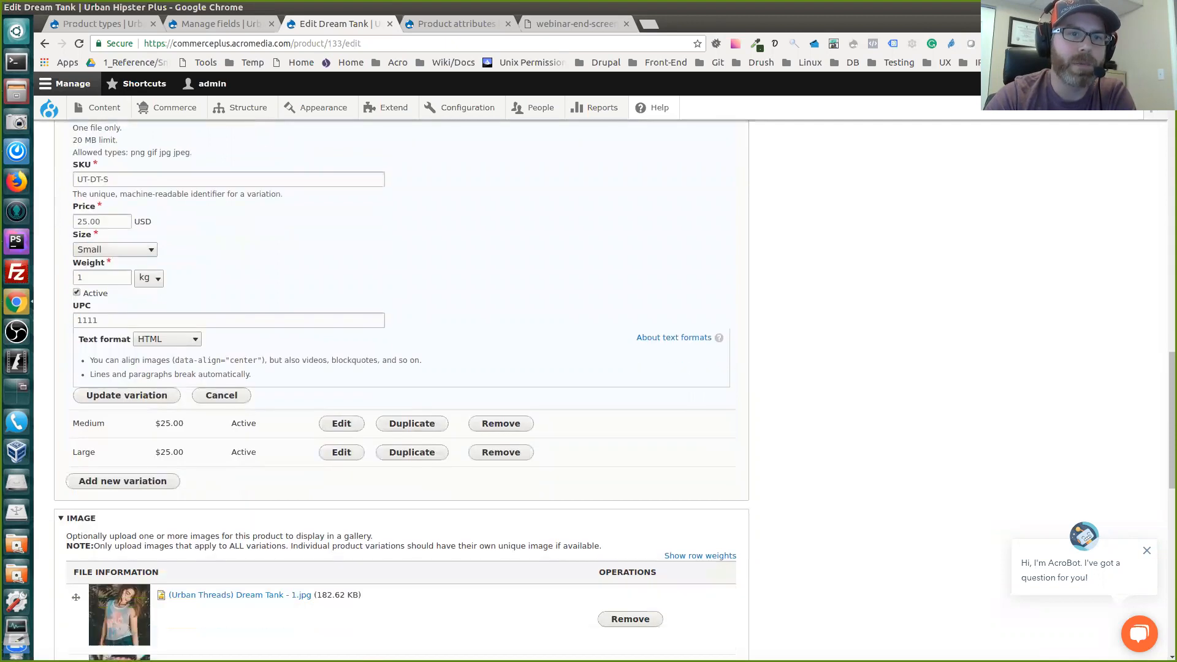
click(115, 250)
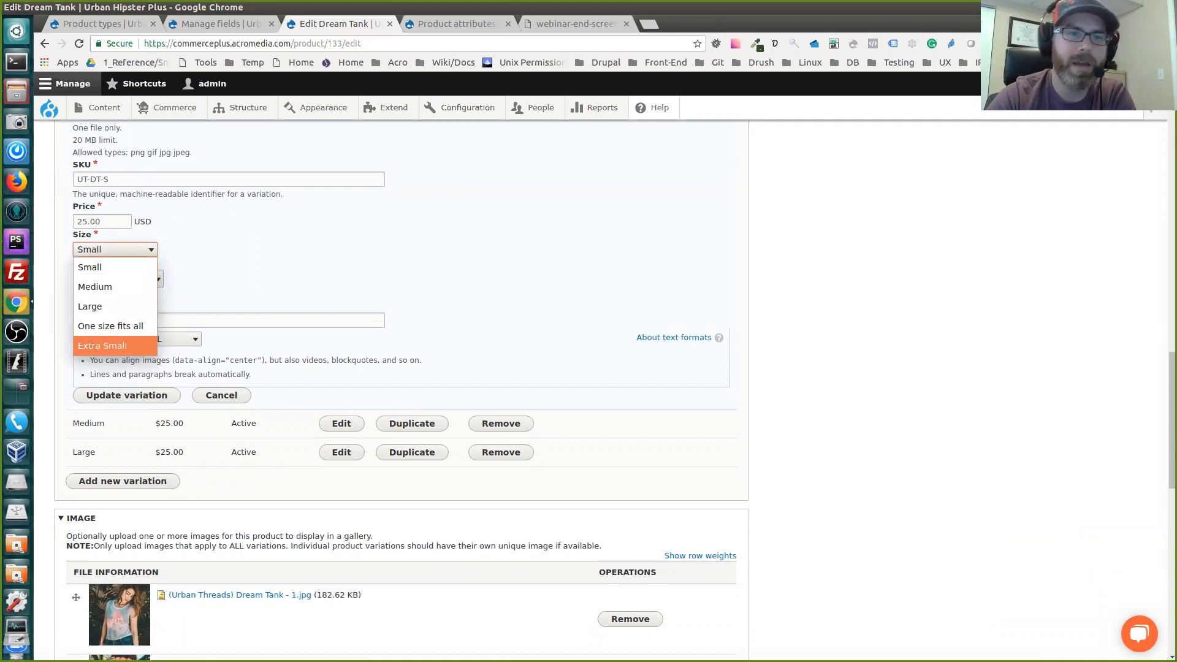
key(Escape)
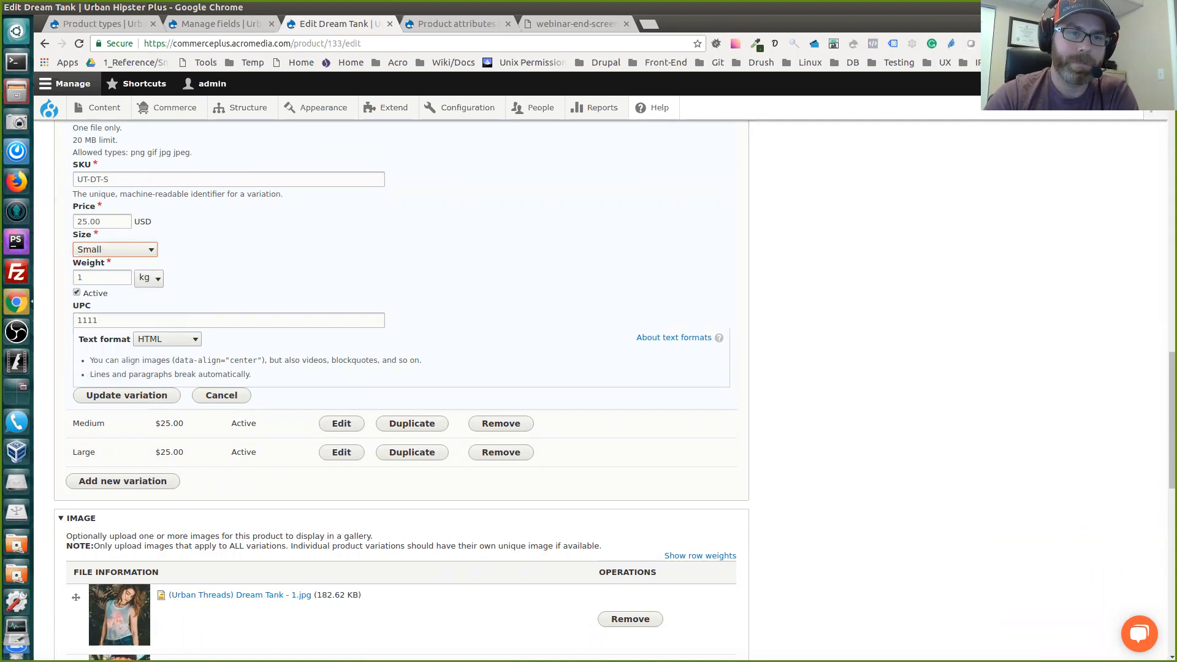
double_click(87, 321)
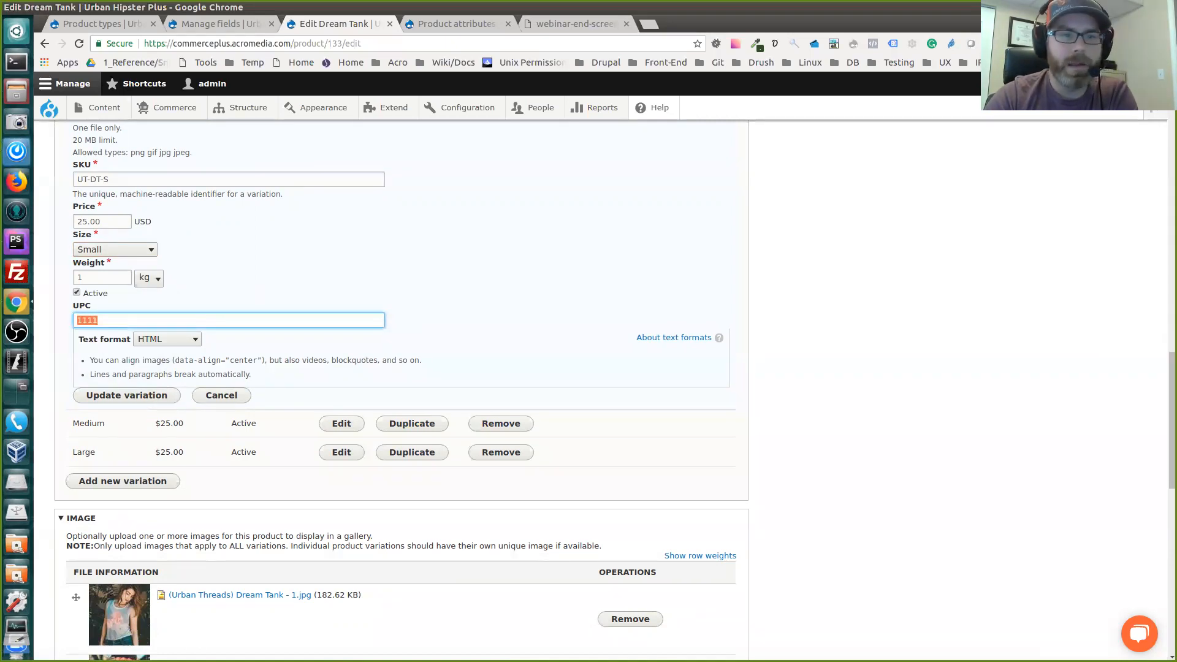
click(466, 270)
scroll(466, 270, down, 3)
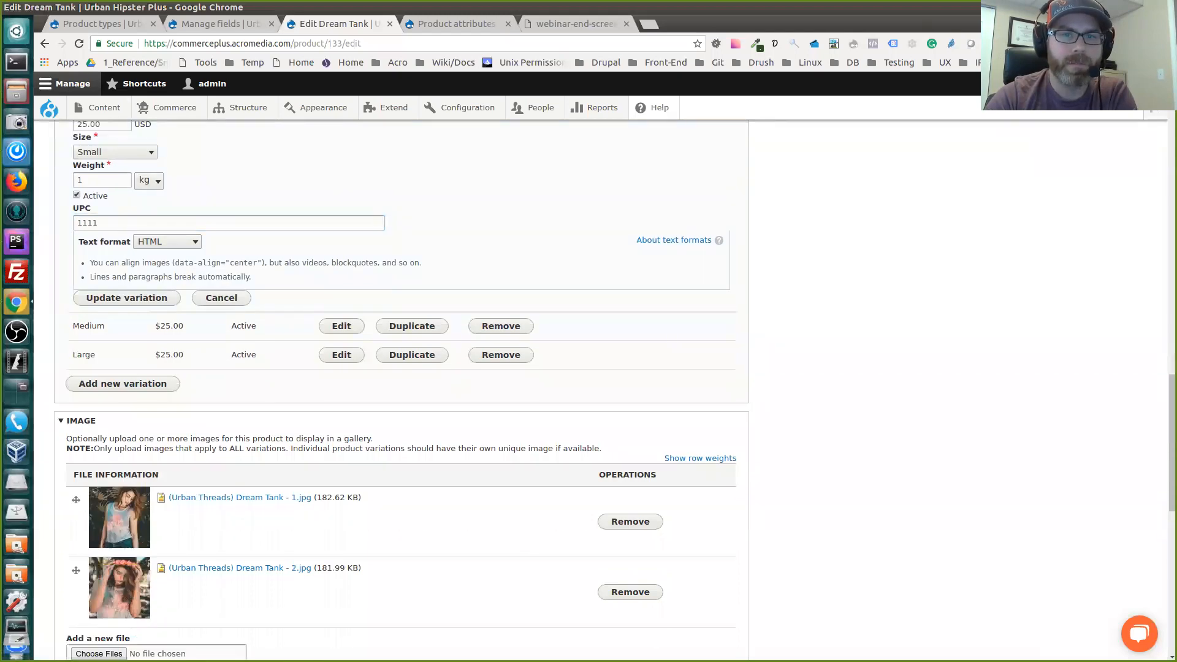
scroll(401, 391, up, 8)
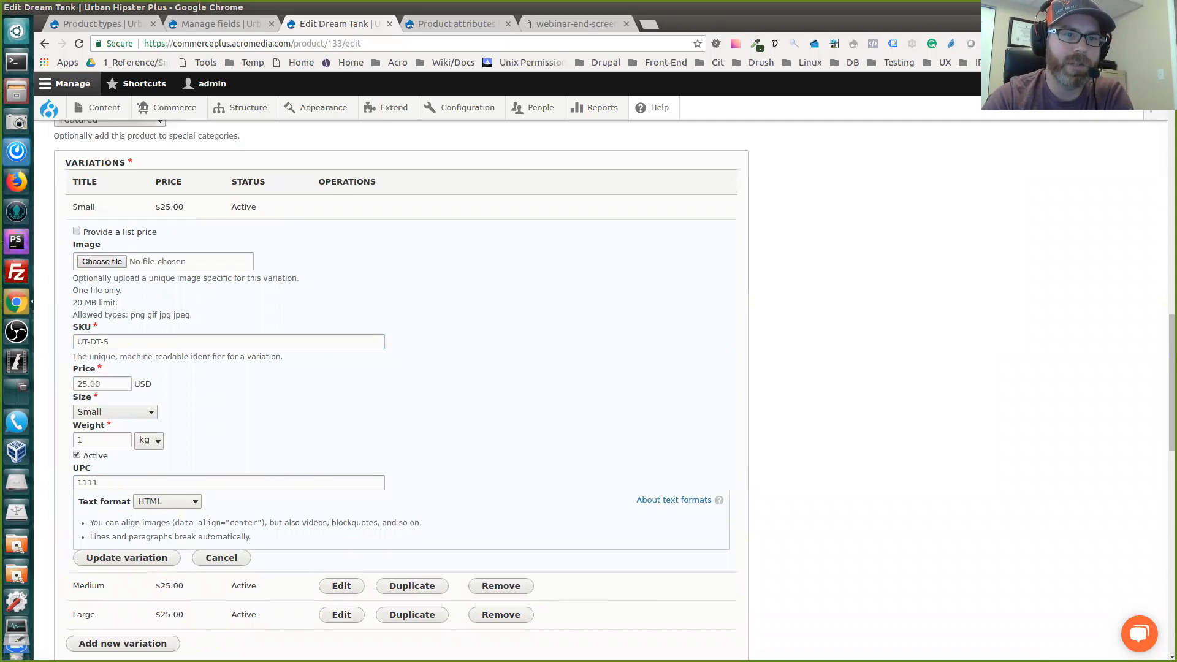
Set the Small variation's price to 20.00 USD and update the variation
click(86, 384)
key(BackSpace)
text(0)
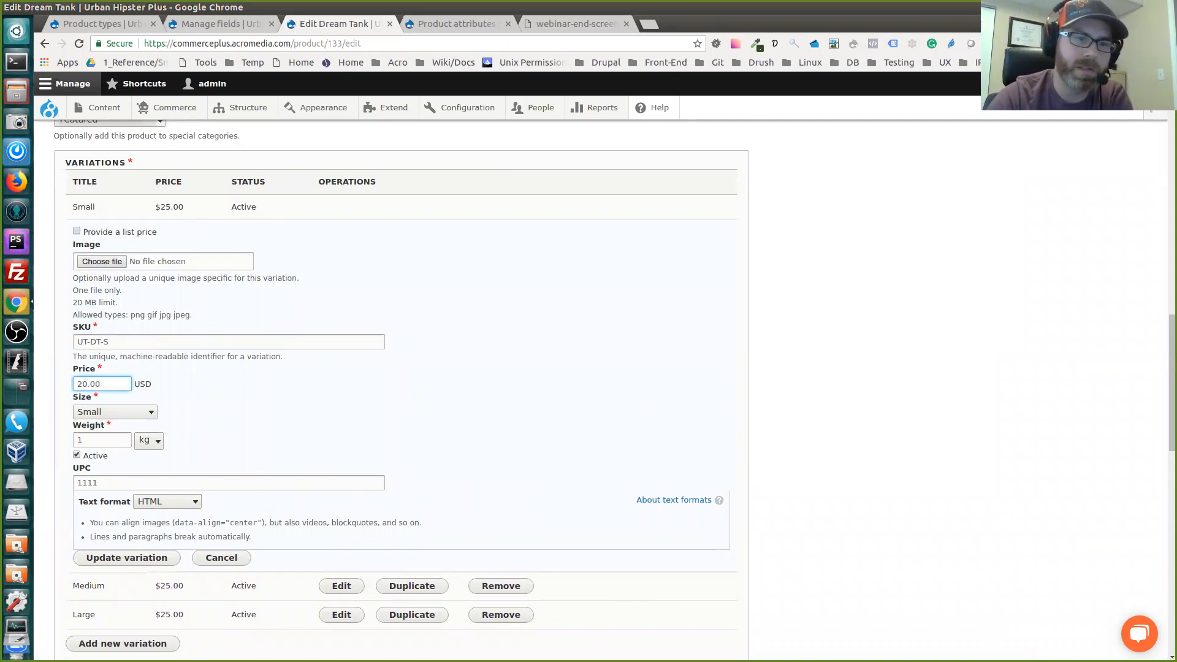
scroll(402, 391, down, 1)
click(126, 525)
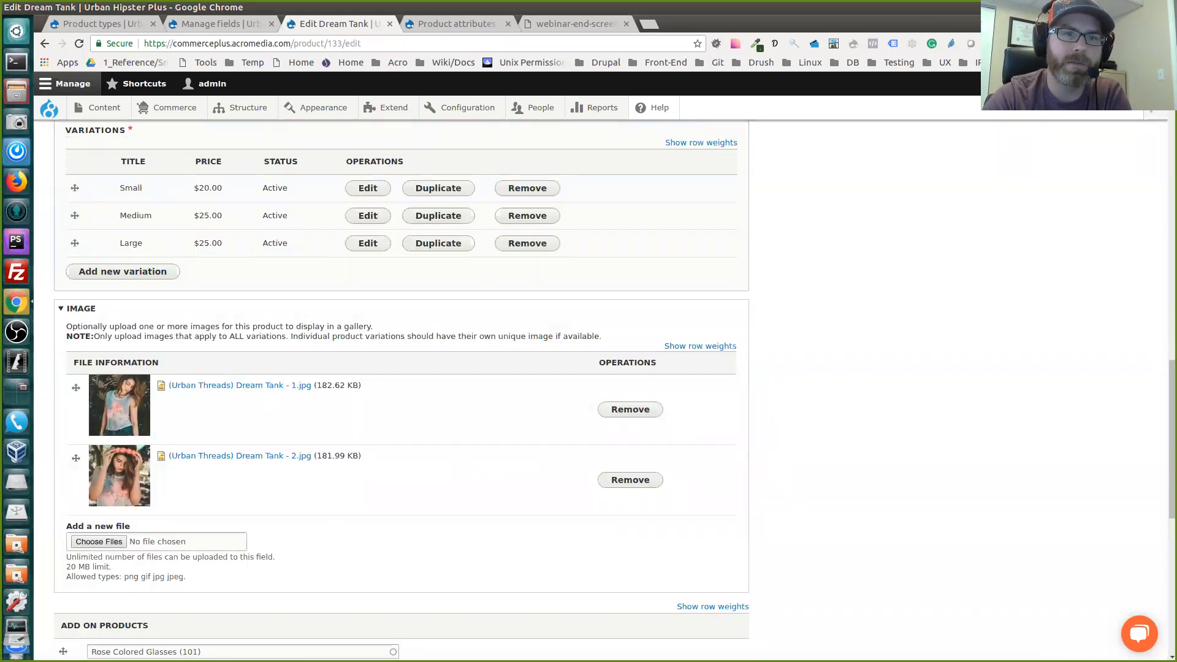
Start a new variation for the Dream Tank with SKU sku-small and a price of 20 USD
scroll(401, 391, up, 1)
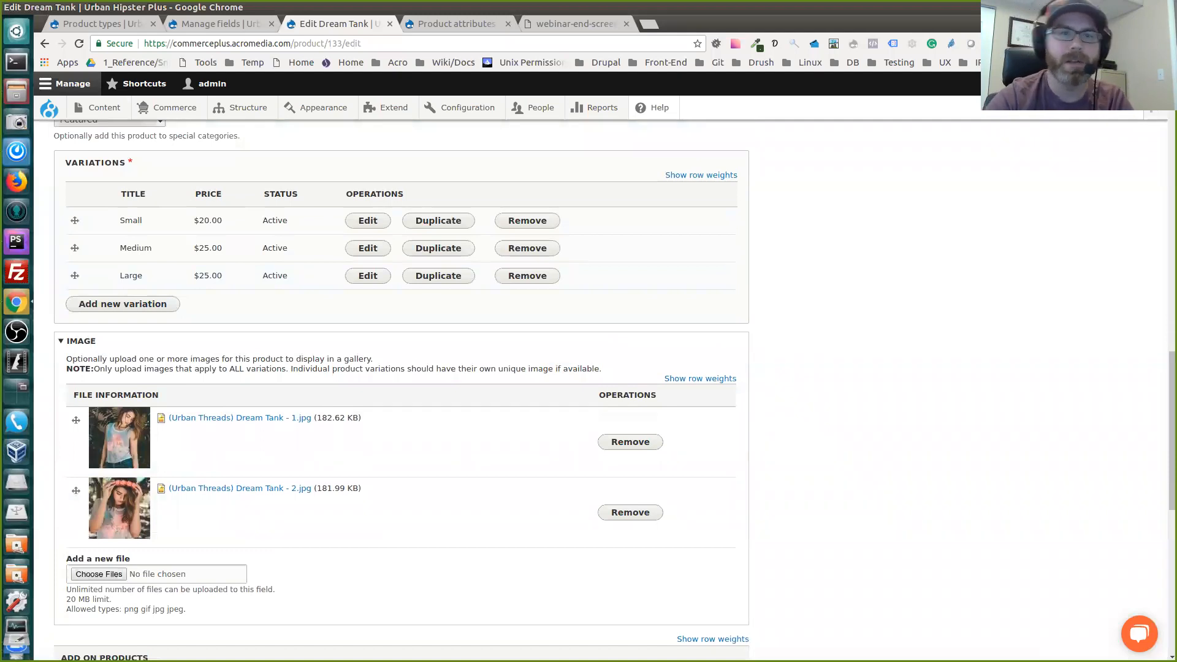
click(122, 304)
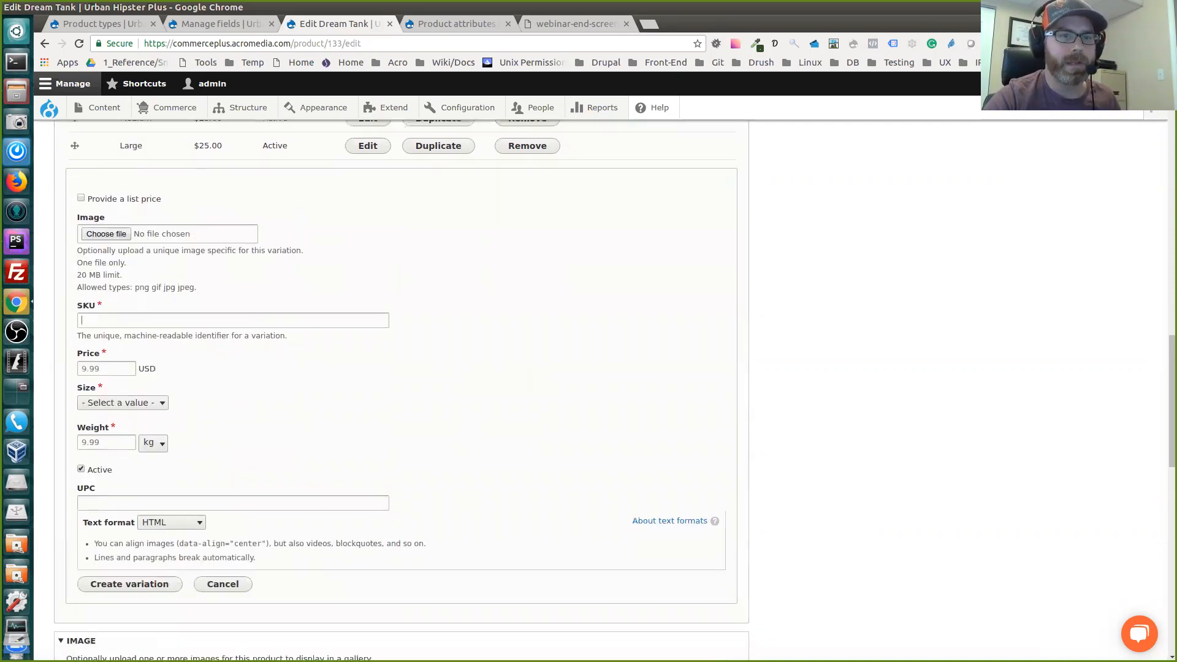
text(s)
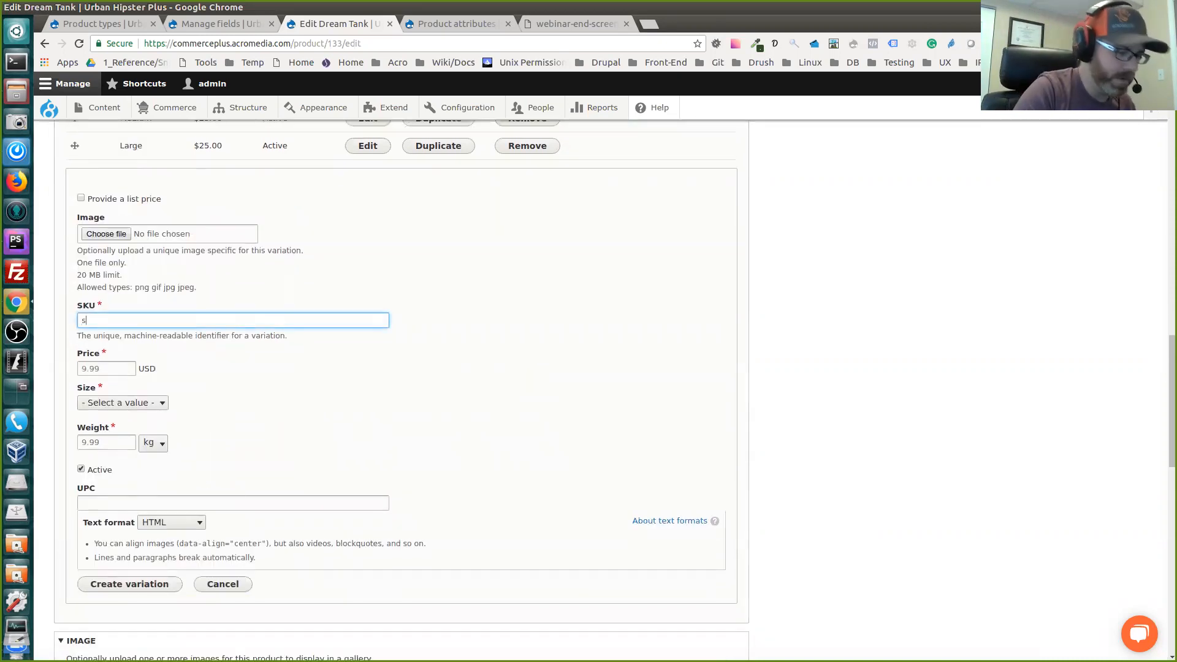
text(ku-small)
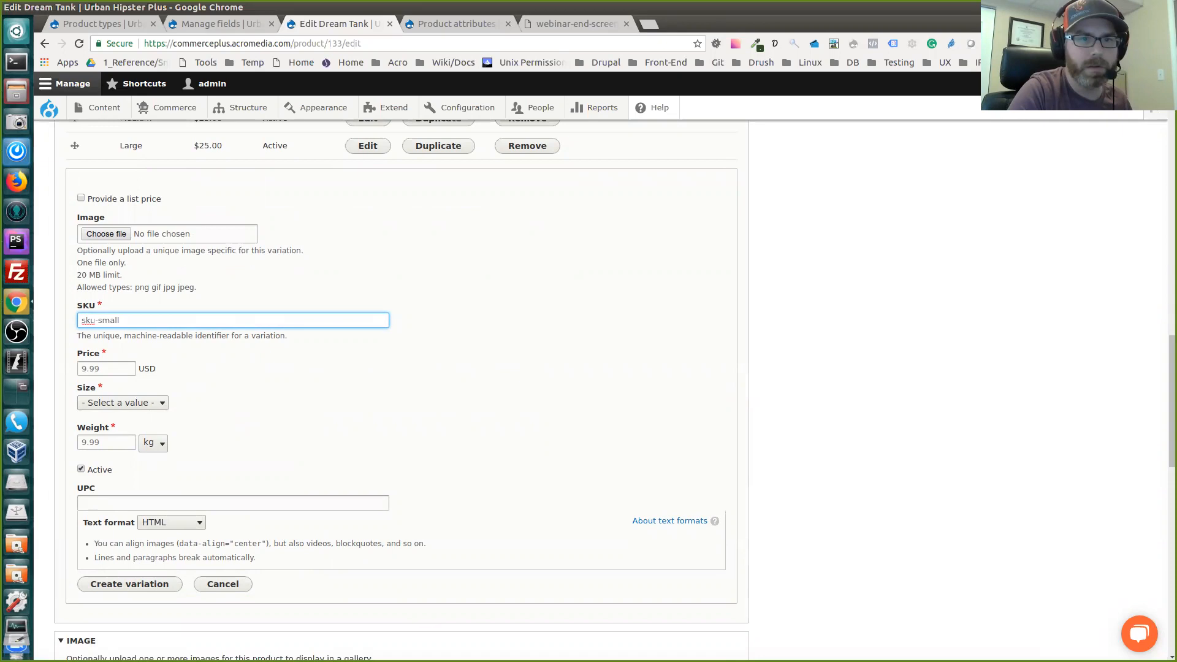
key(Tab)
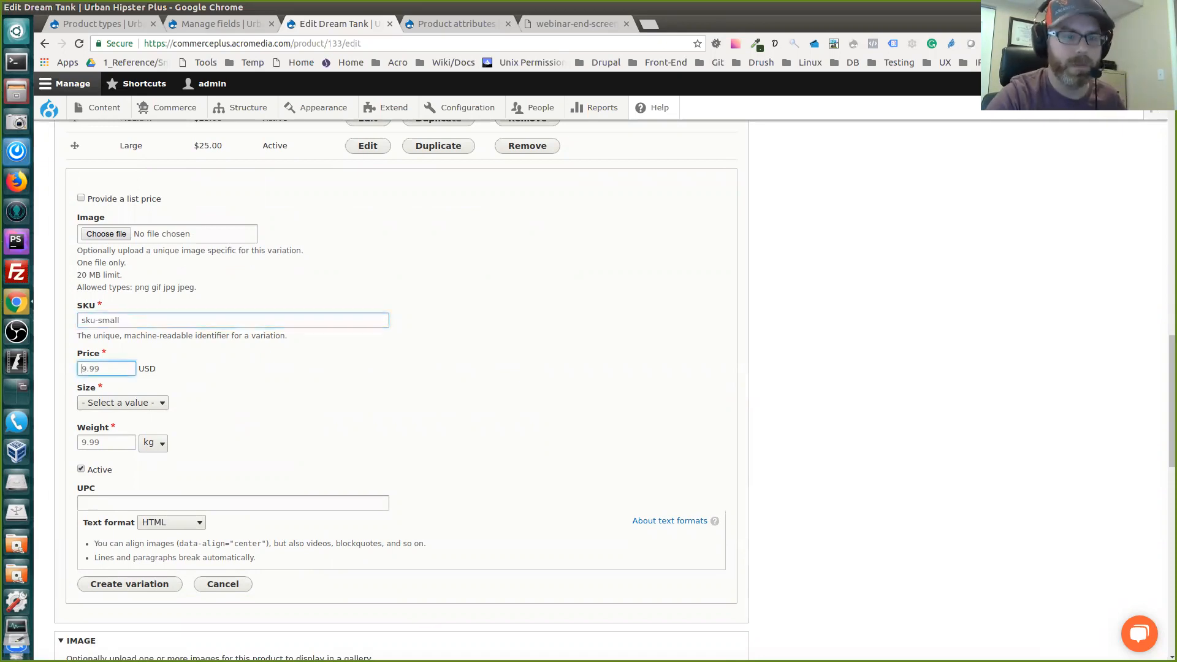
text(20)
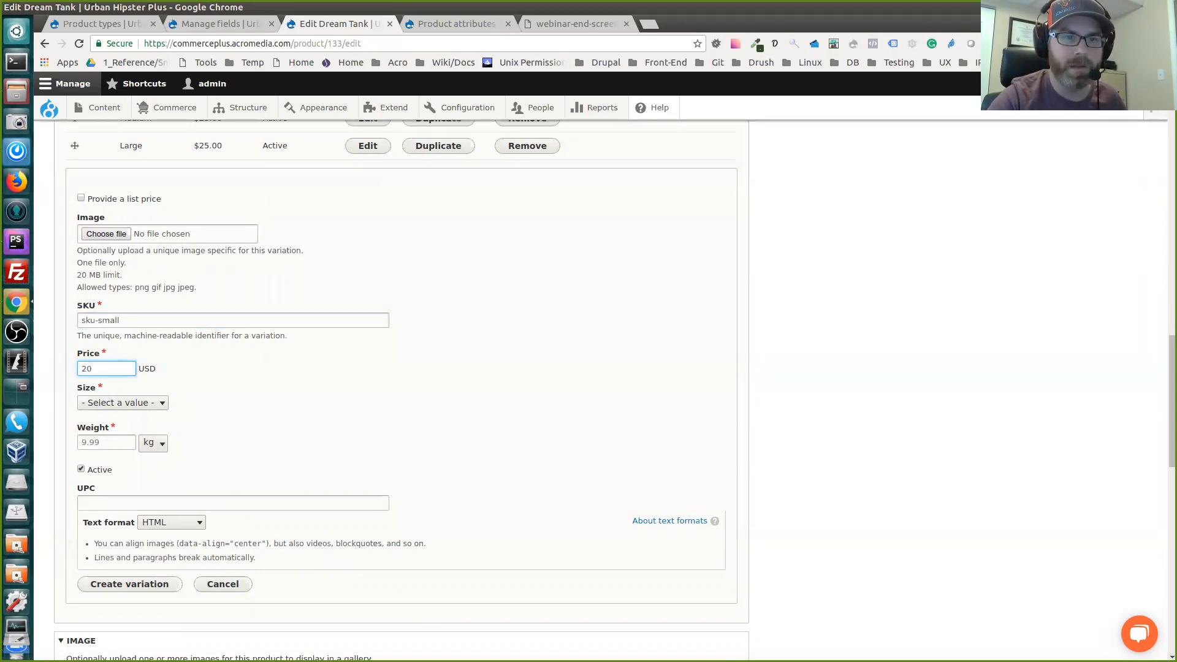
Set the new variation's size to Extra Small and its weight to 1 kg, and create the variation
key(Tab)
key(space)
key(Down)
key(Down)
key(Down)
key(Down)
key(Down)
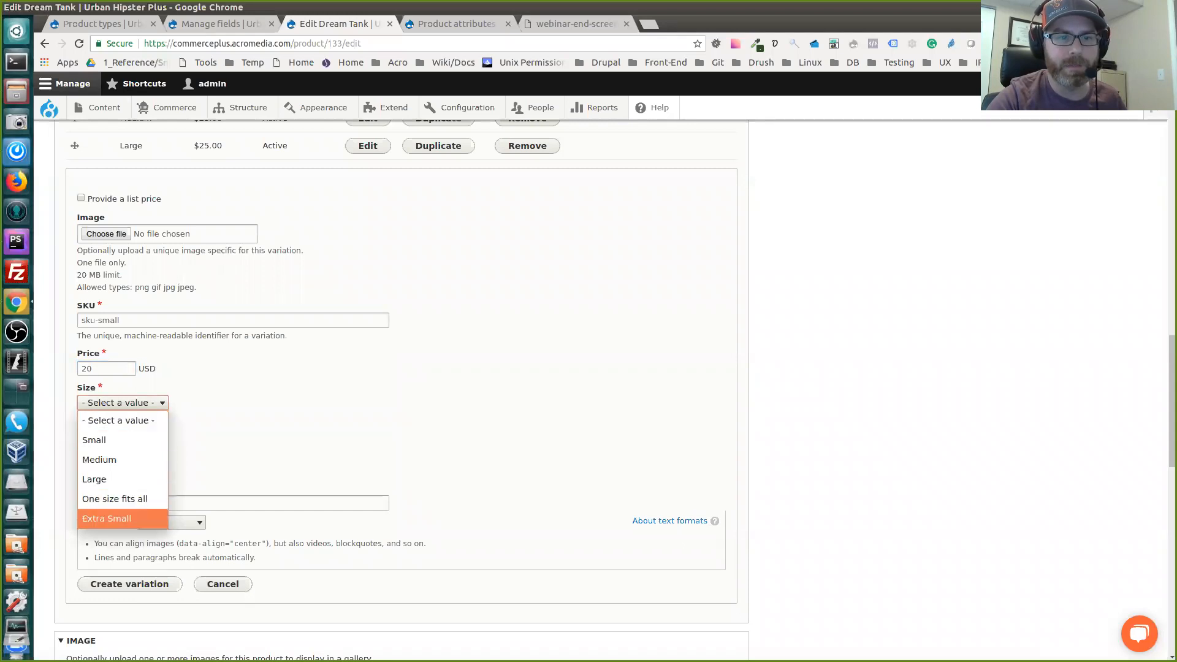
key(Return)
key(Tab)
key(Return)
text(1)
click(295, 439)
scroll(295, 438, down, 4)
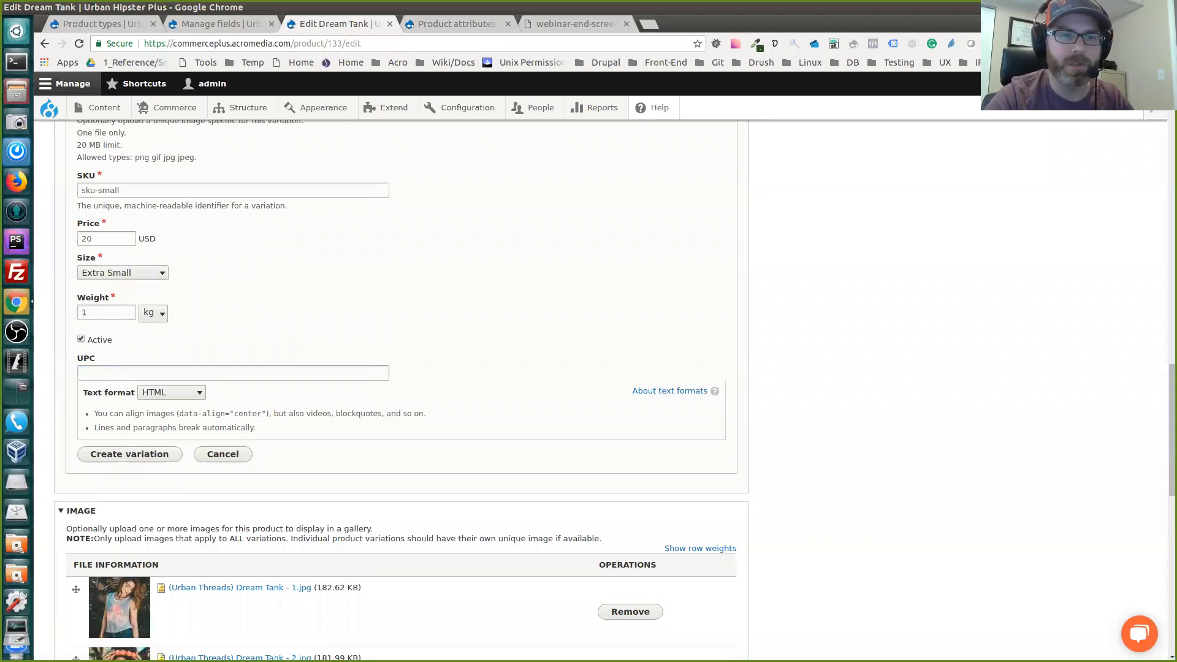
click(129, 453)
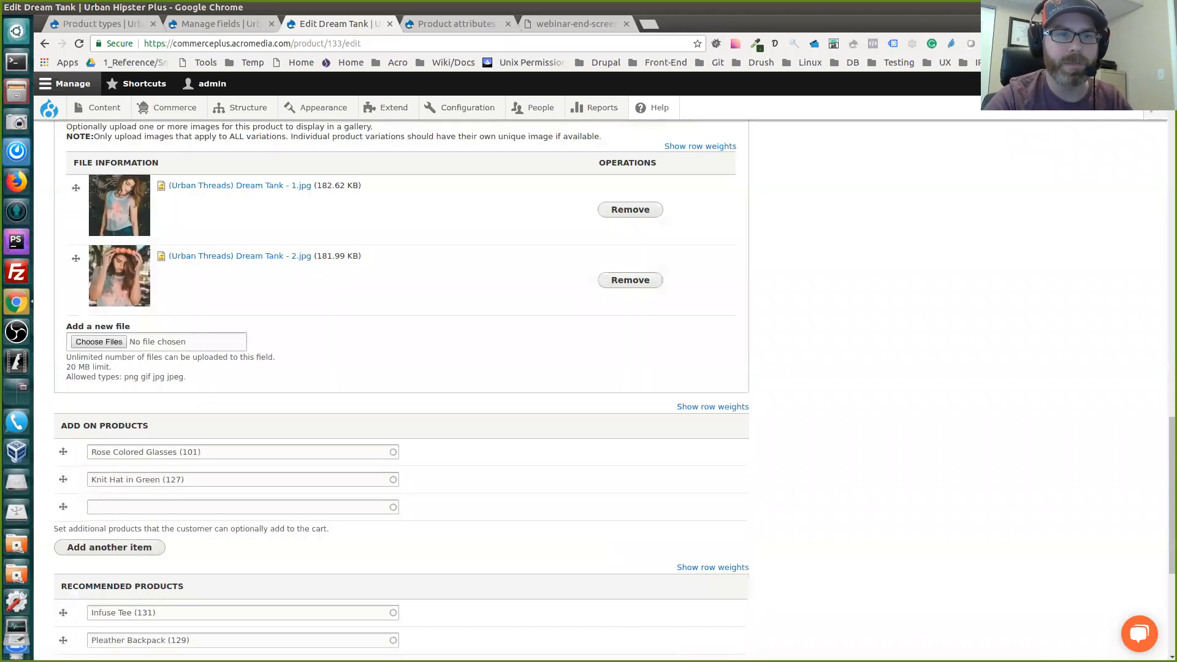
Move the Extra Small variation above Small in the variations list and save the product
scroll(401, 386, up, 12)
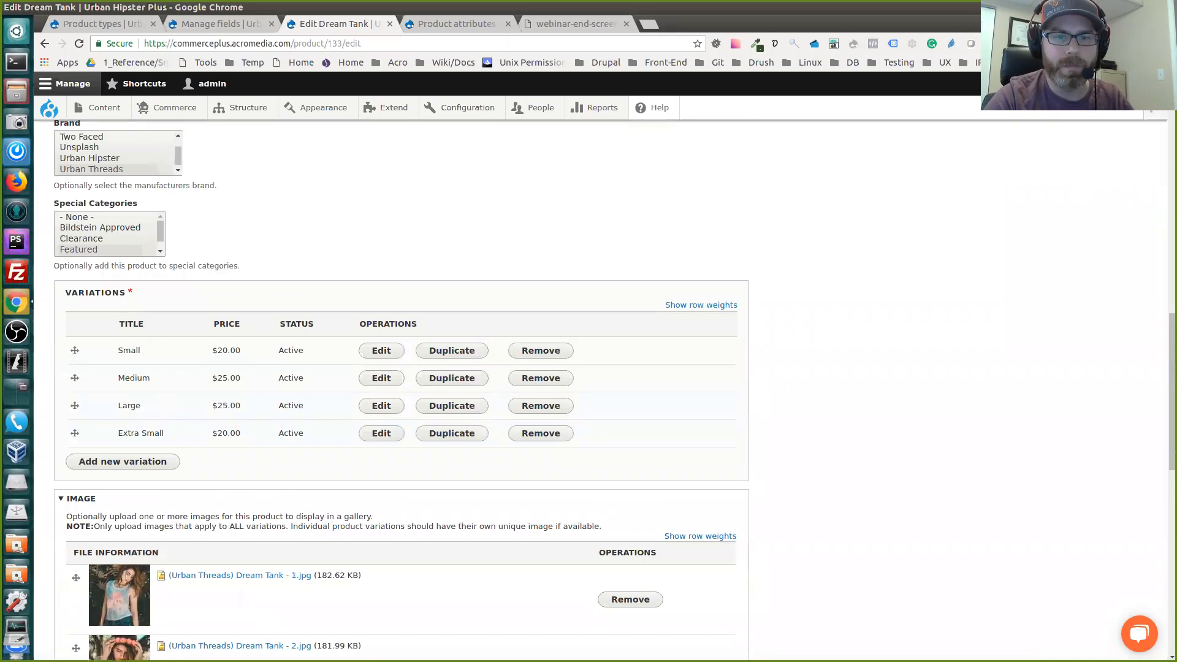
drag(75, 433, 74, 350)
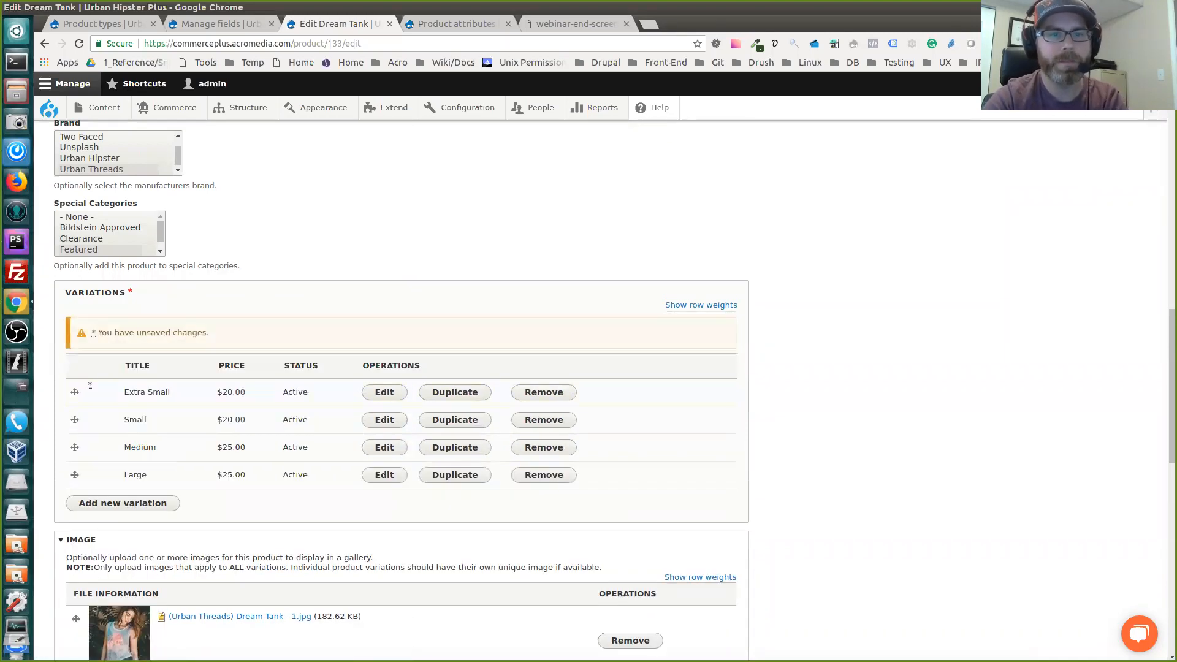
scroll(401, 386, down, 12)
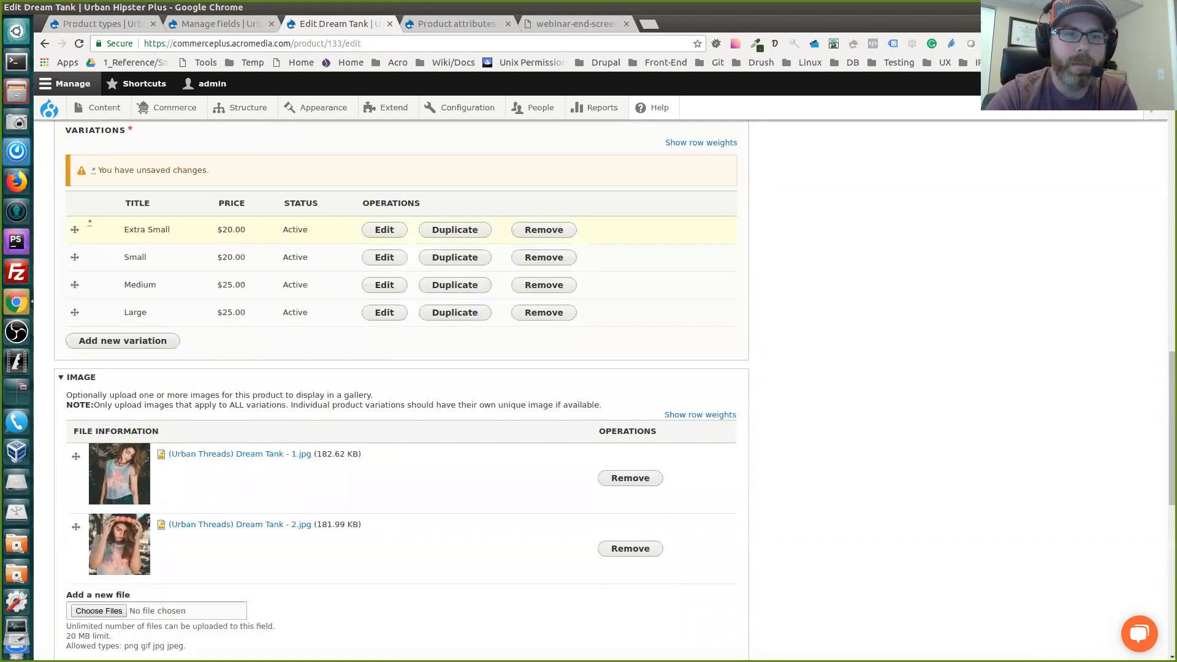
scroll(402, 386, up, 2)
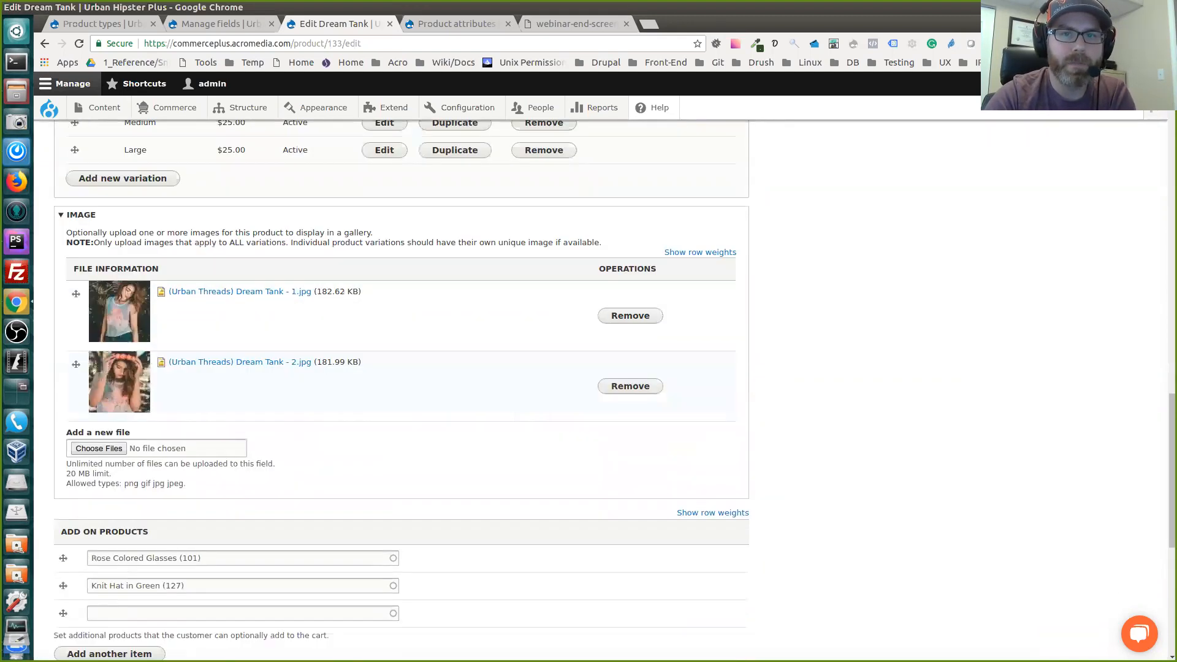
scroll(402, 386, down, 2)
scroll(401, 387, down, 4)
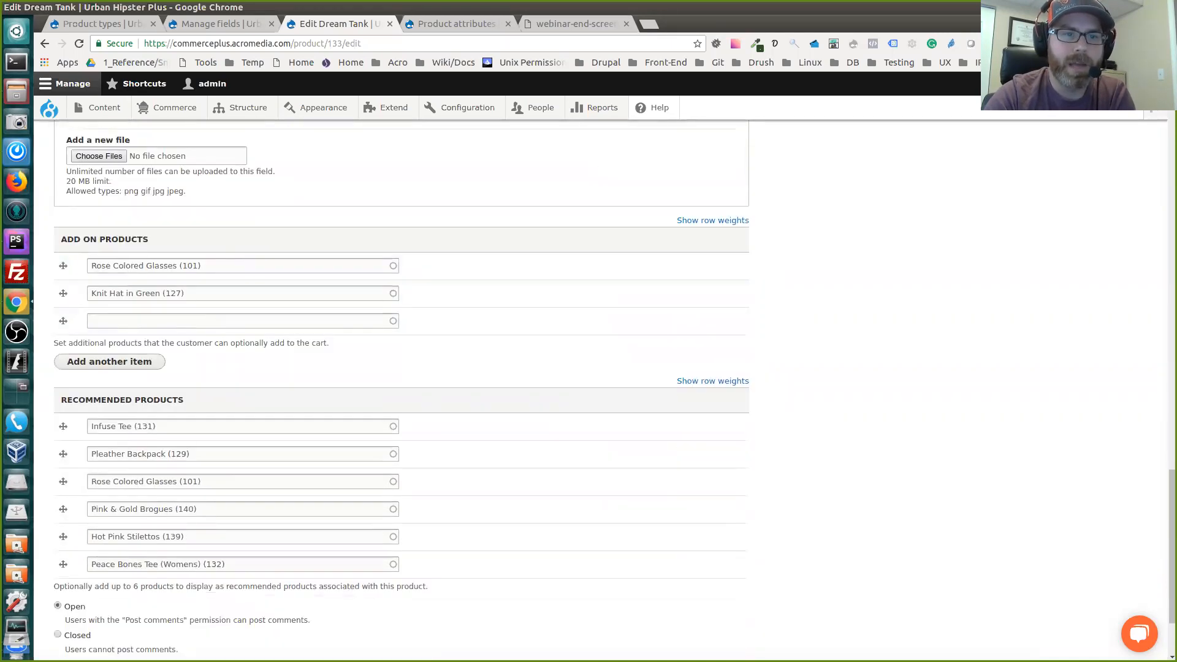
scroll(402, 386, down, 1)
scroll(401, 386, down, 2)
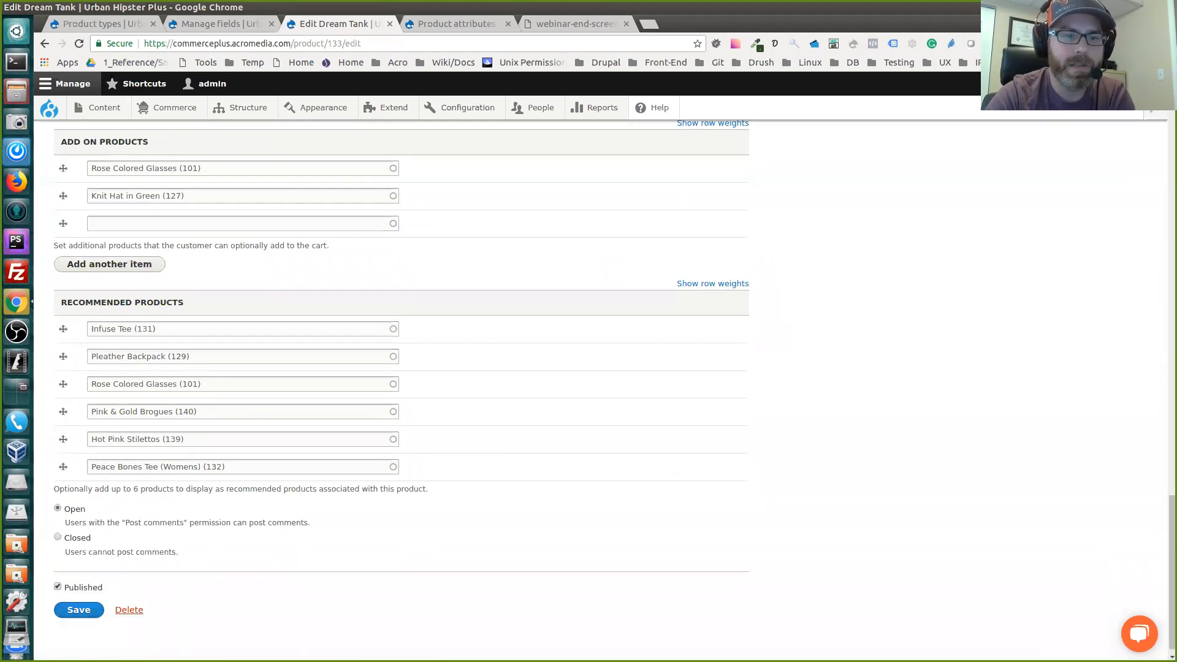
click(79, 610)
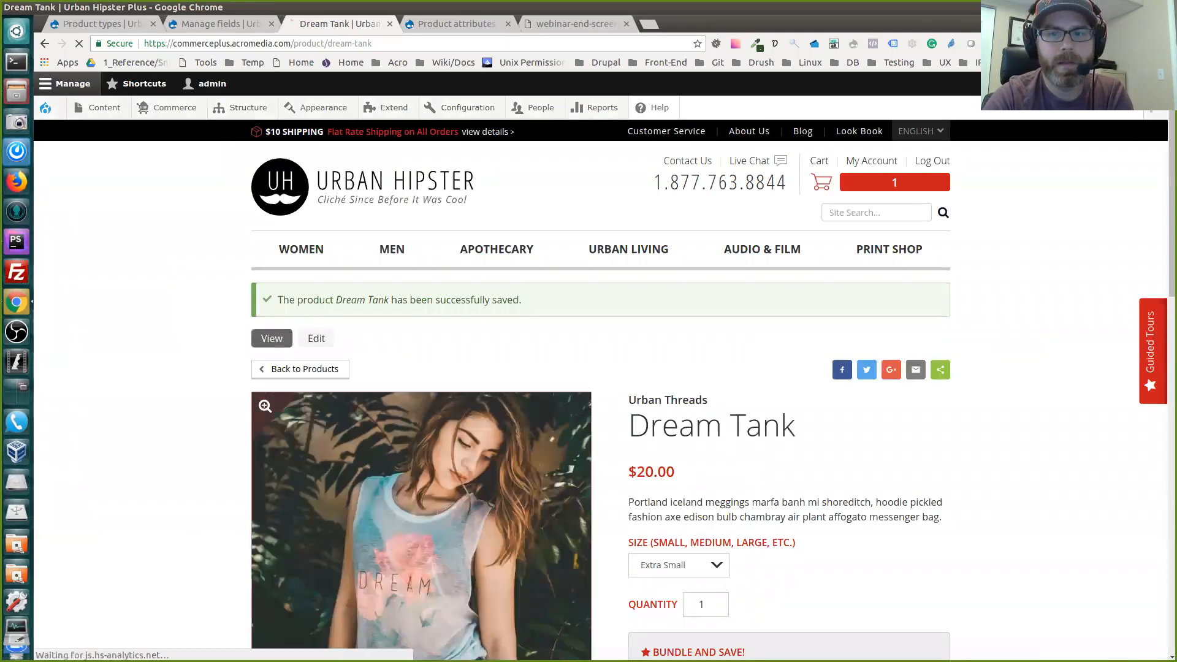
Review the saved Dream Tank page and choose the Medium size to check its price
scroll(601, 390, down, 3)
scroll(601, 390, down, 2)
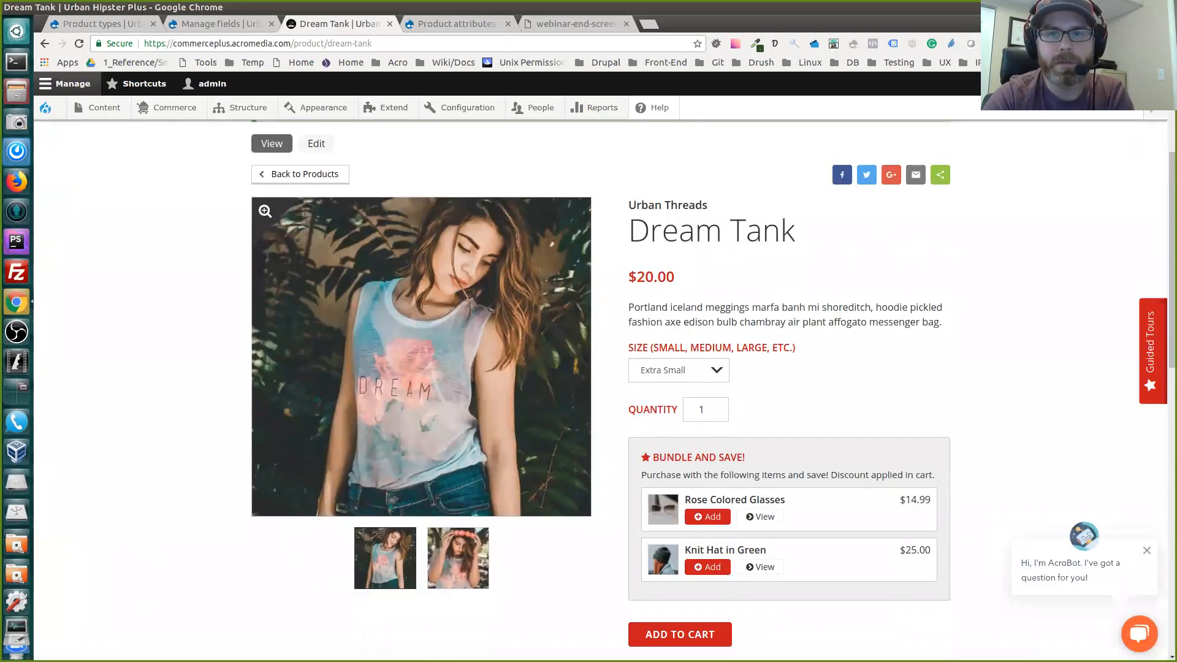
scroll(713, 383, down, 3)
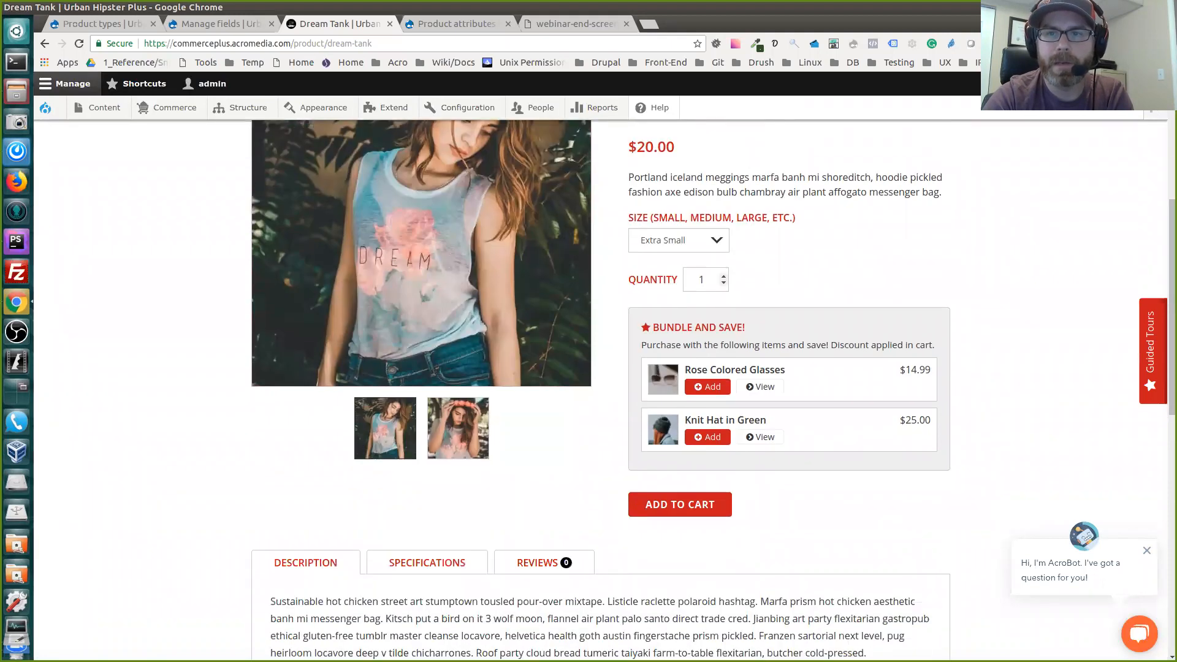
scroll(712, 389, up, 2)
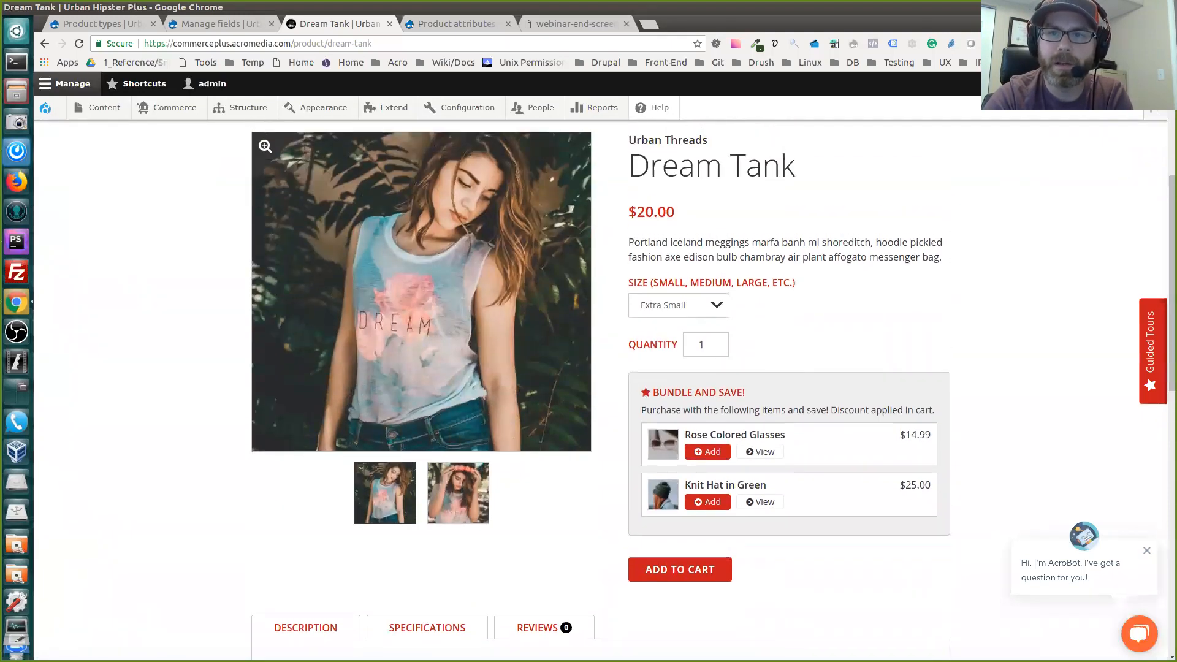
click(678, 304)
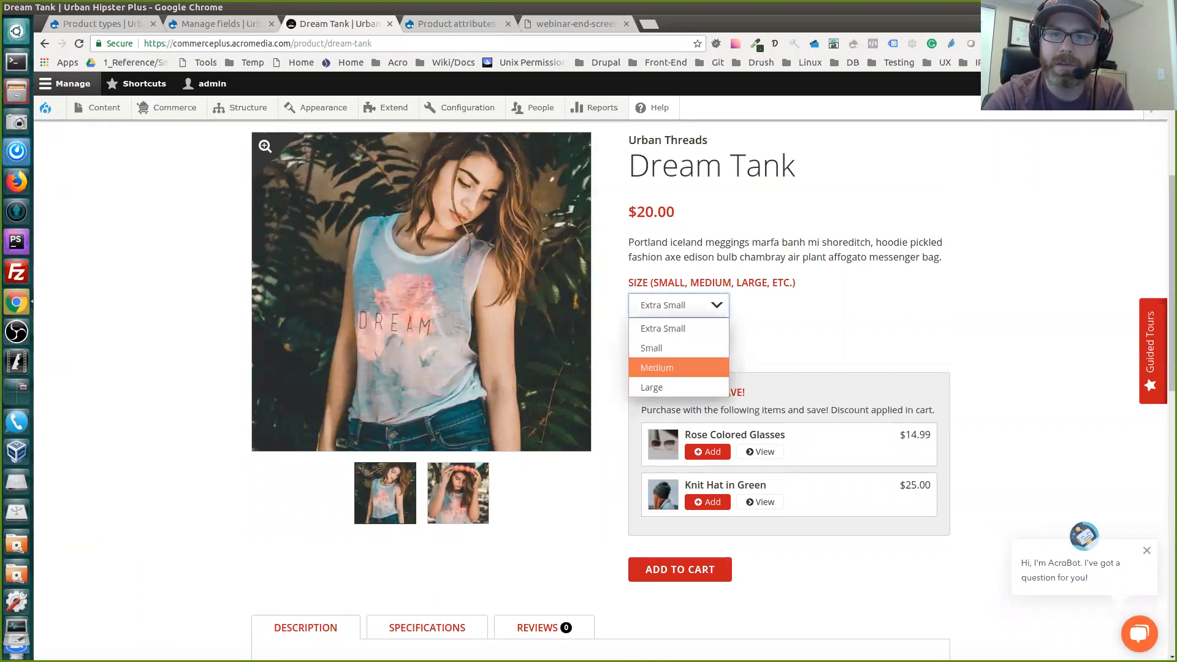
click(679, 368)
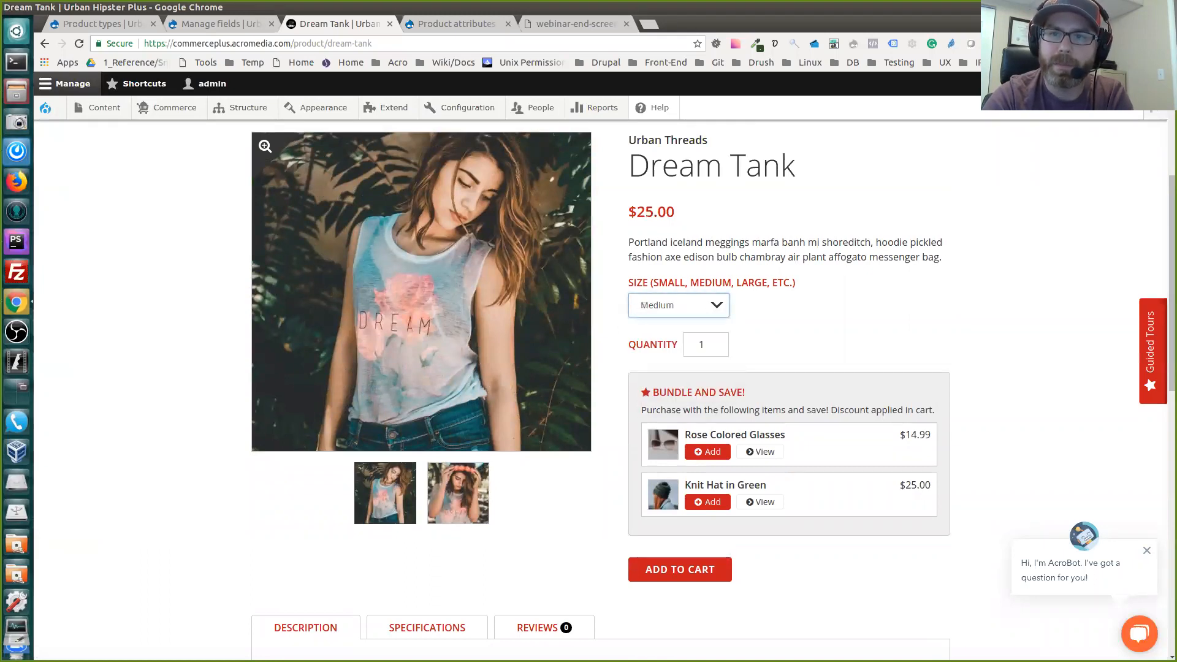
double_click(675, 212)
click(676, 212)
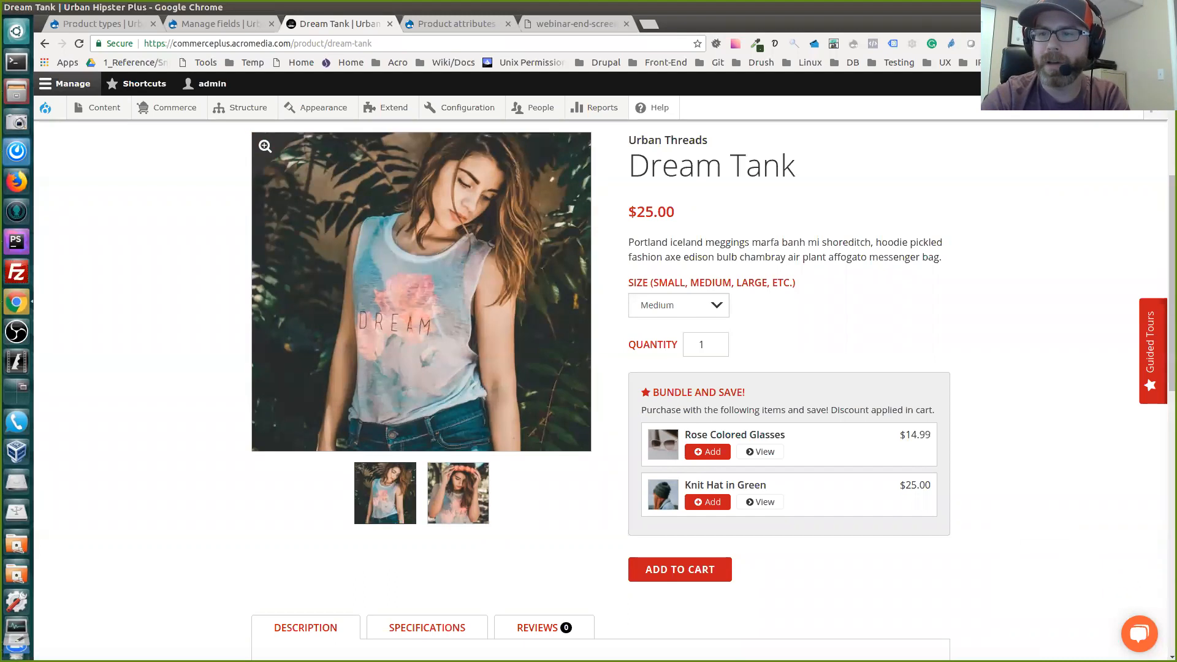
Reopen the Dream Tank for editing, add Canvas Backpack (102) as a third add-on product, and save the product
scroll(711, 386, down, 3)
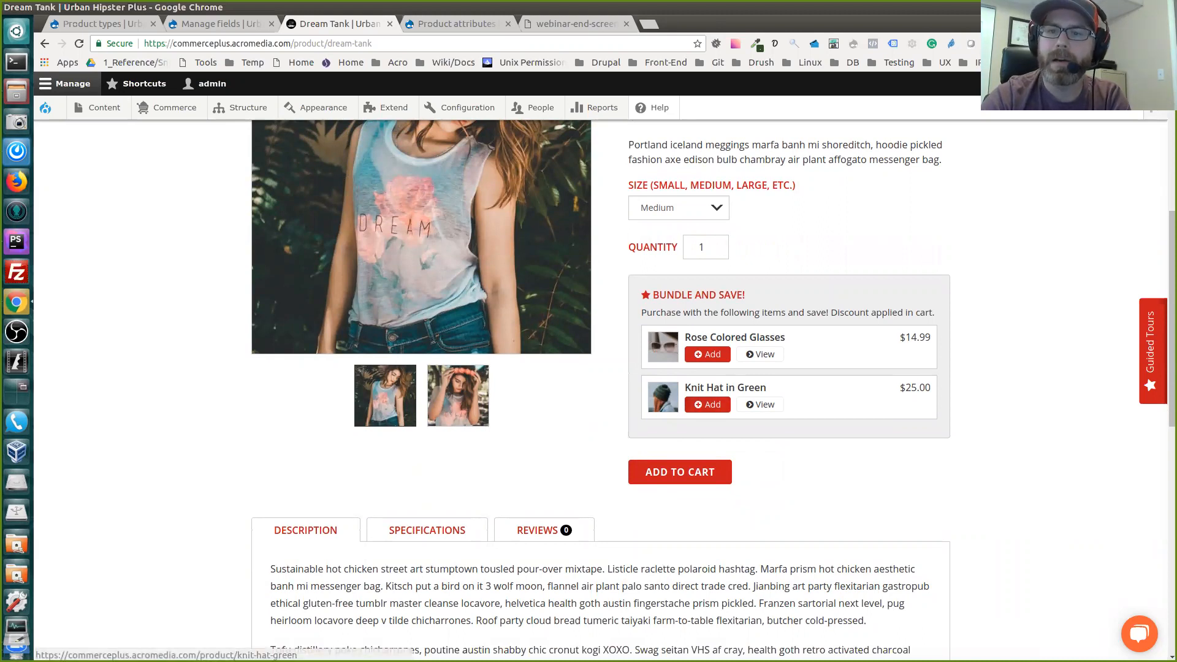
scroll(600, 386, up, 7)
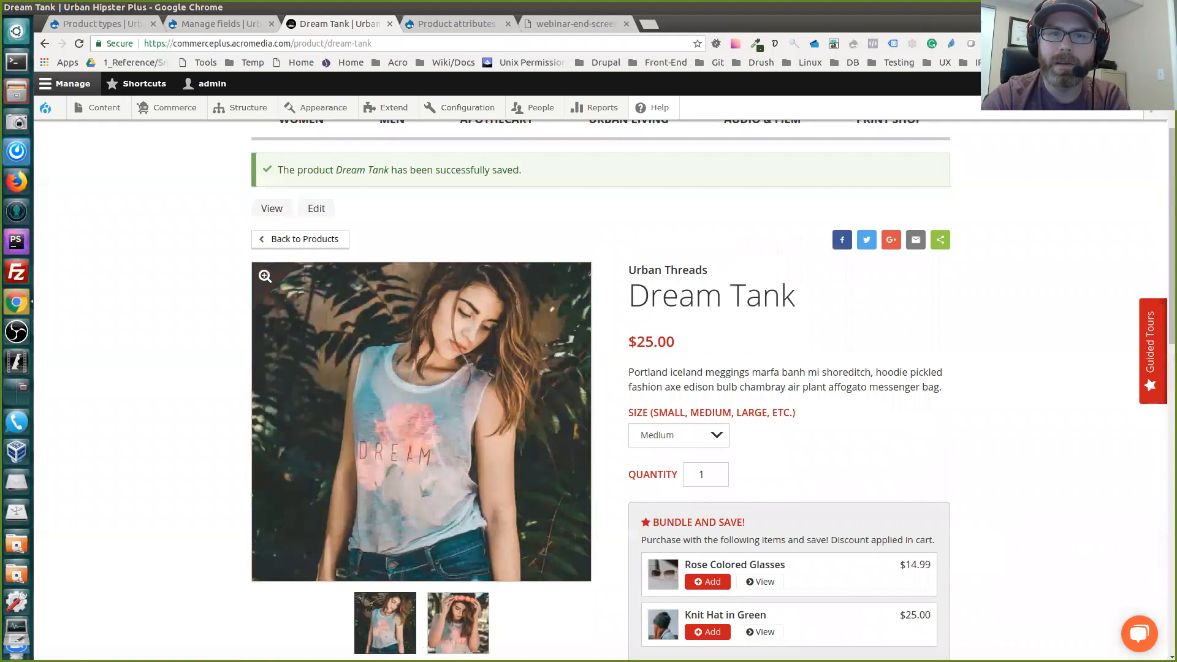
click(317, 208)
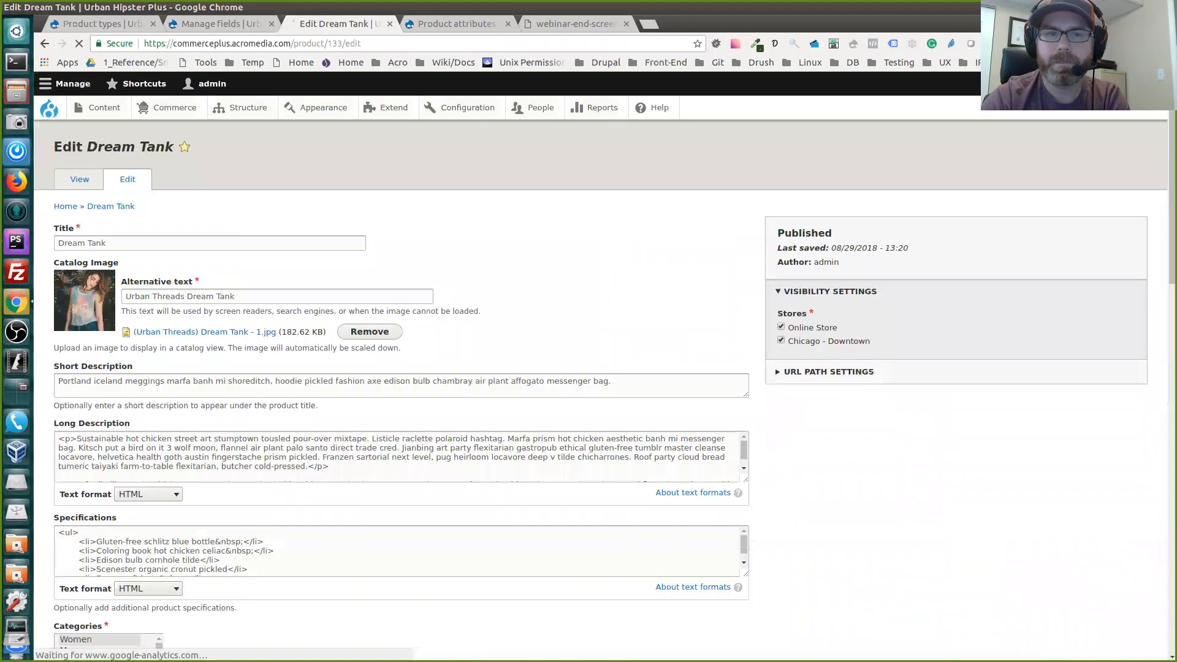
scroll(402, 386, down, 15)
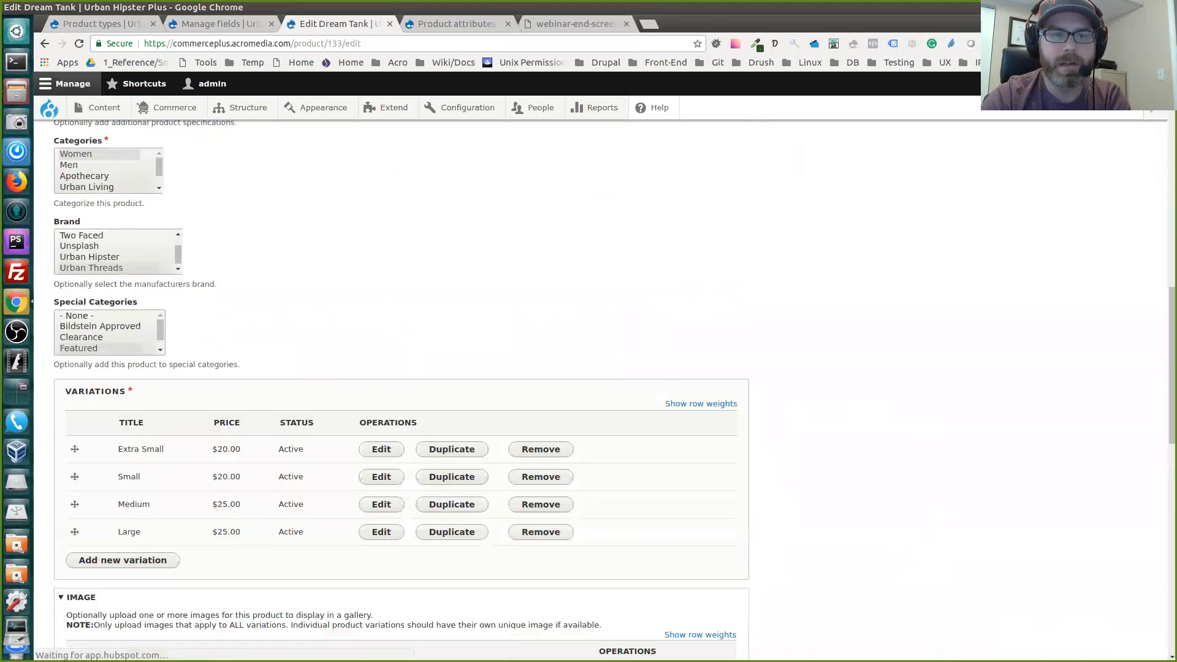
scroll(401, 386, down, 15)
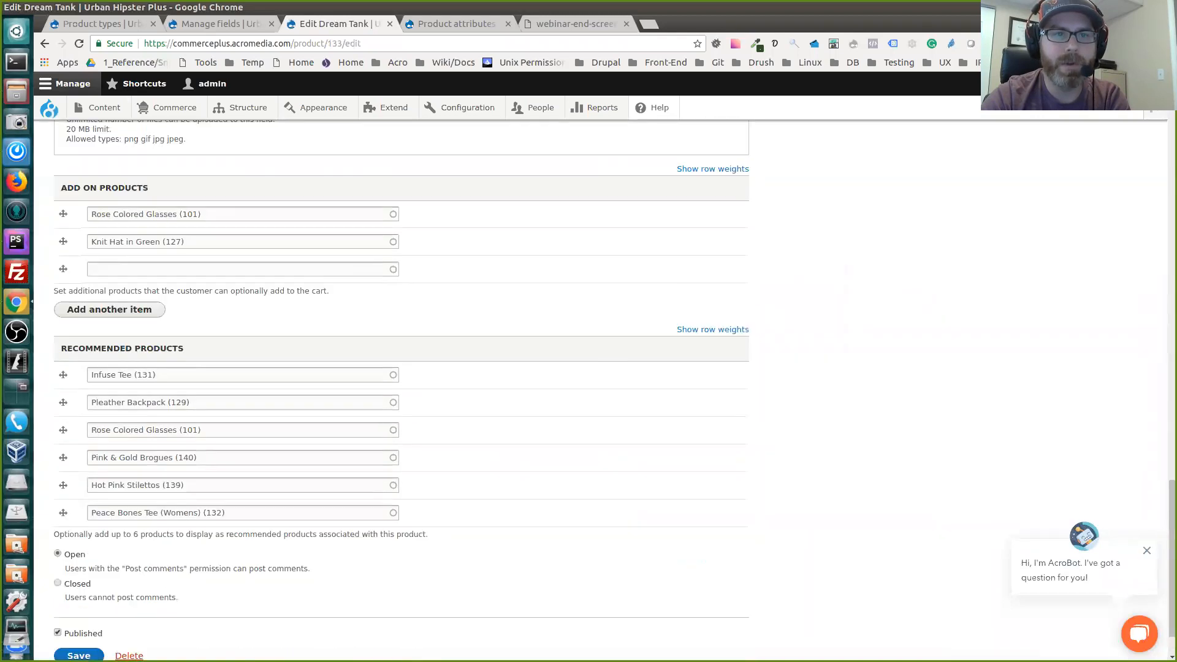
click(243, 311)
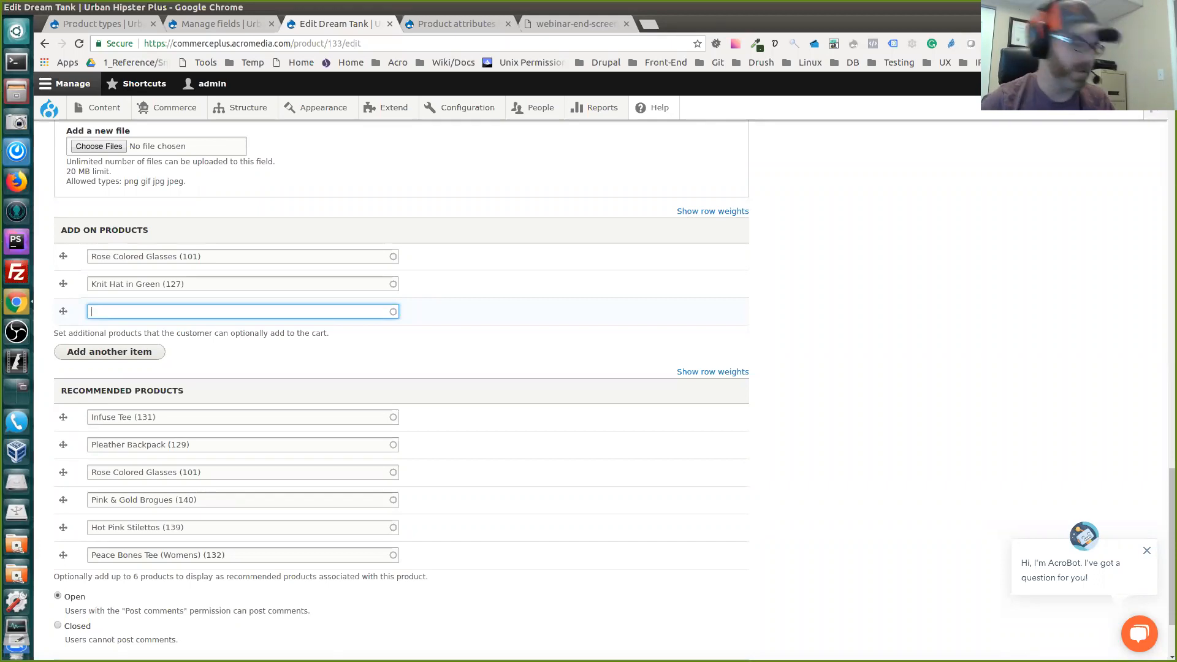
text(back)
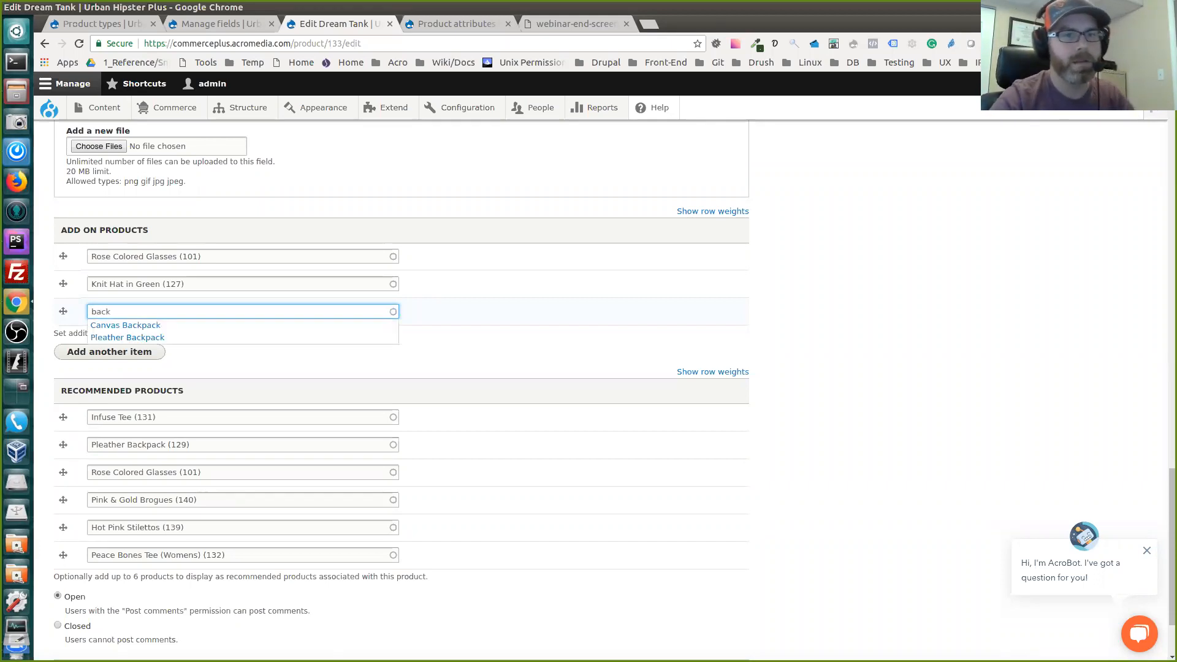
click(125, 325)
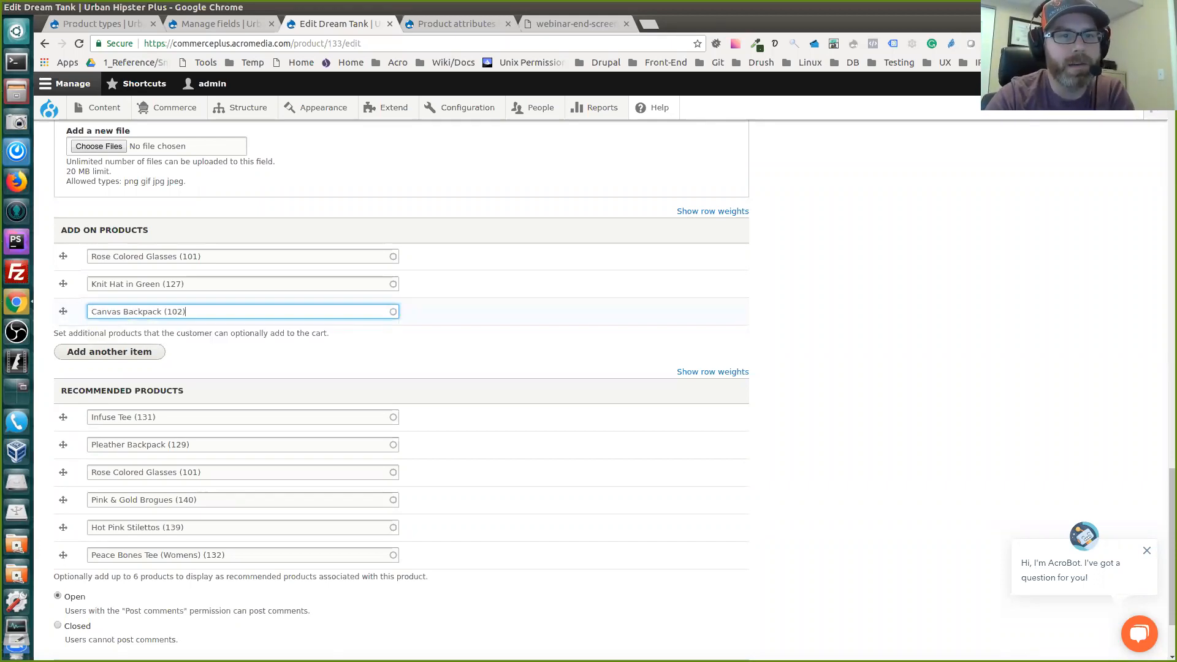
scroll(399, 387, down, 3)
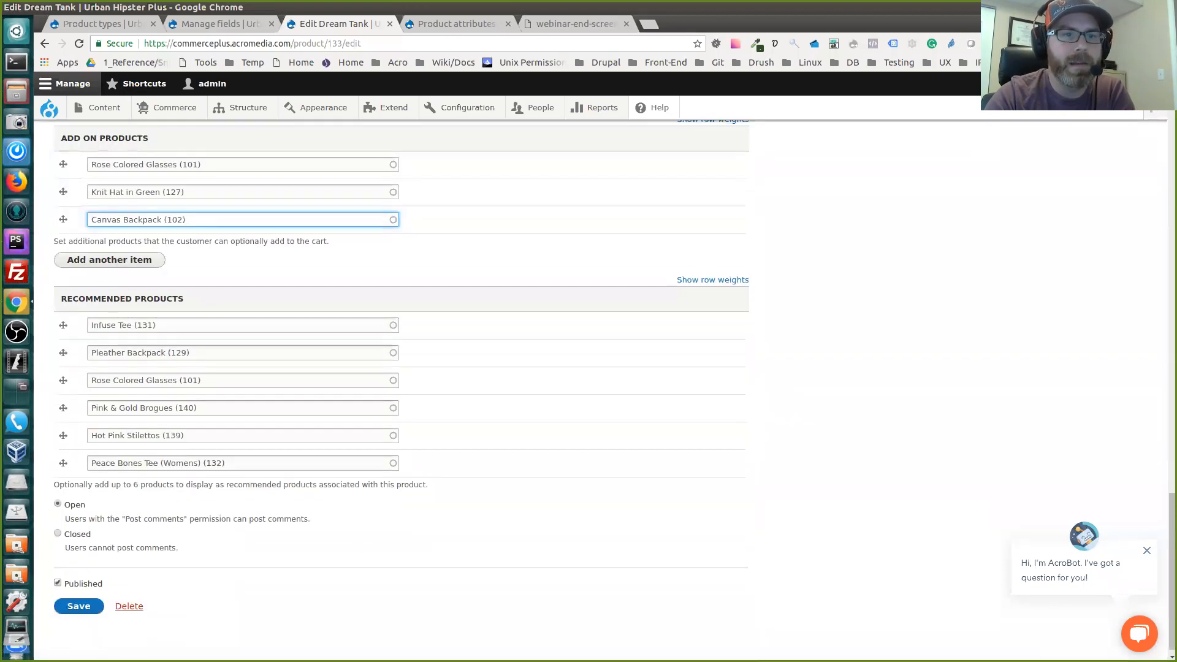
click(78, 596)
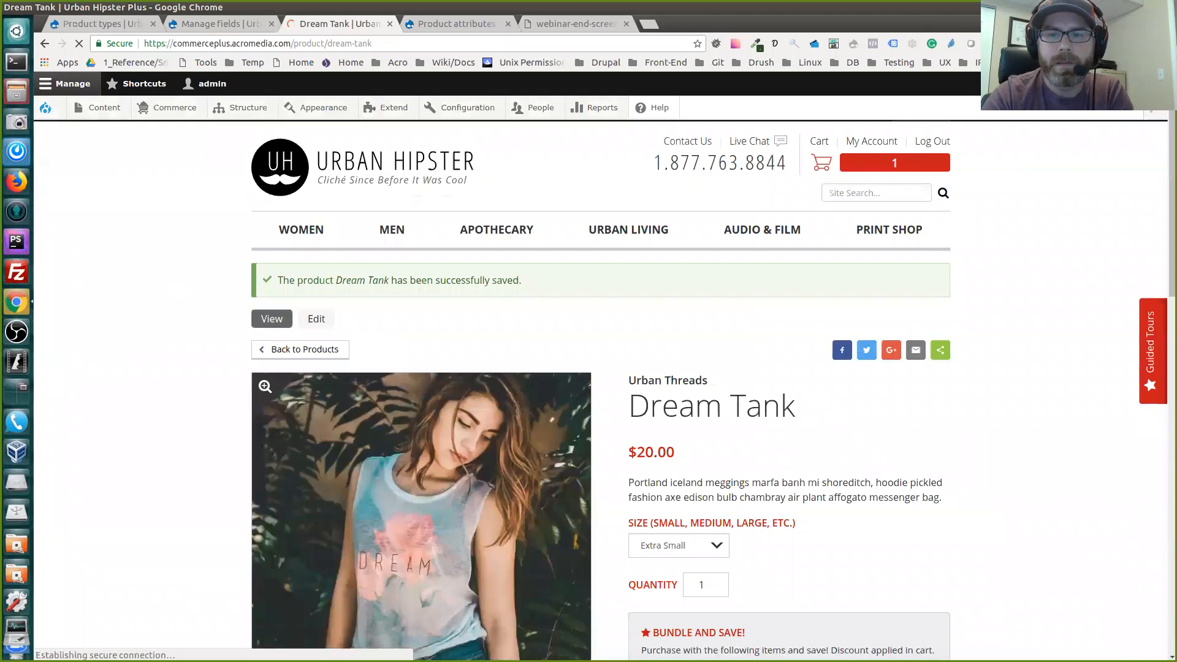
Include the Canvas Backpack from the Dream Tank's Bundle and Save offers in the purchase
scroll(600, 392, down, 12)
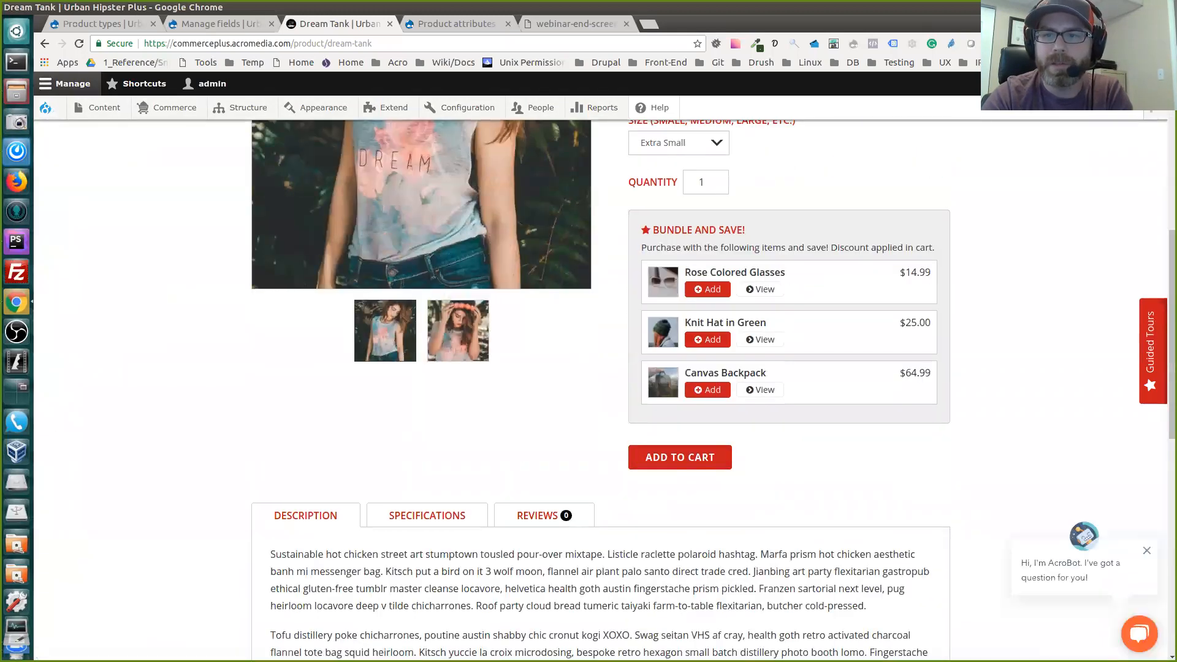
scroll(601, 392, up, 2)
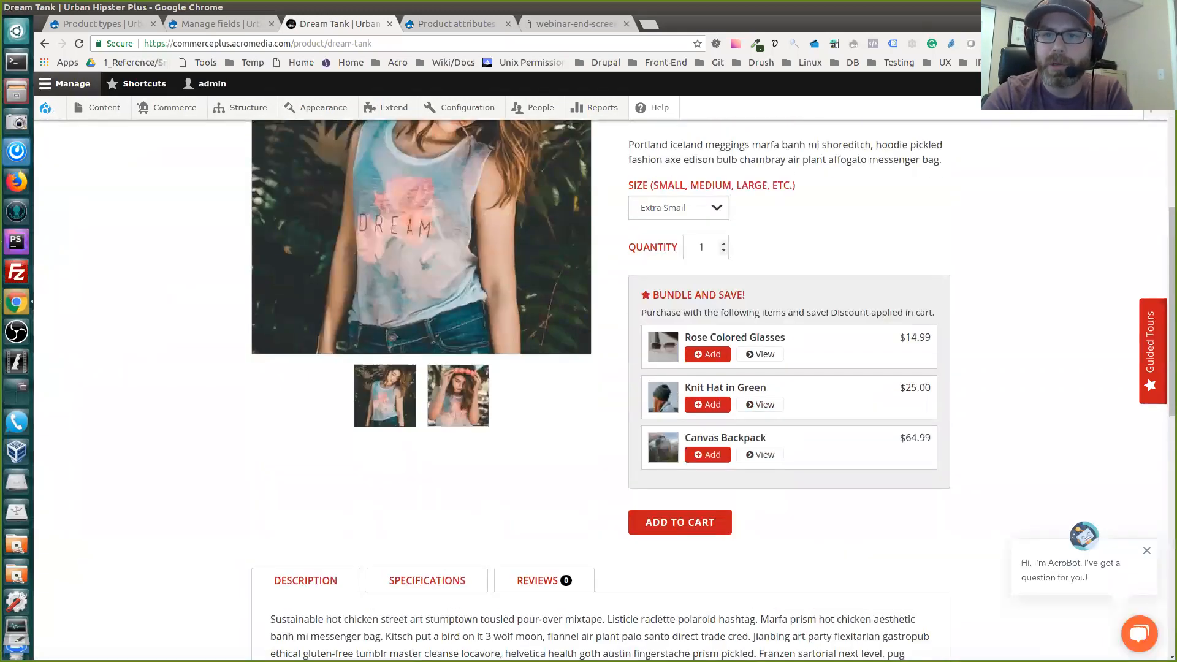
scroll(707, 423, down, 1)
click(707, 422)
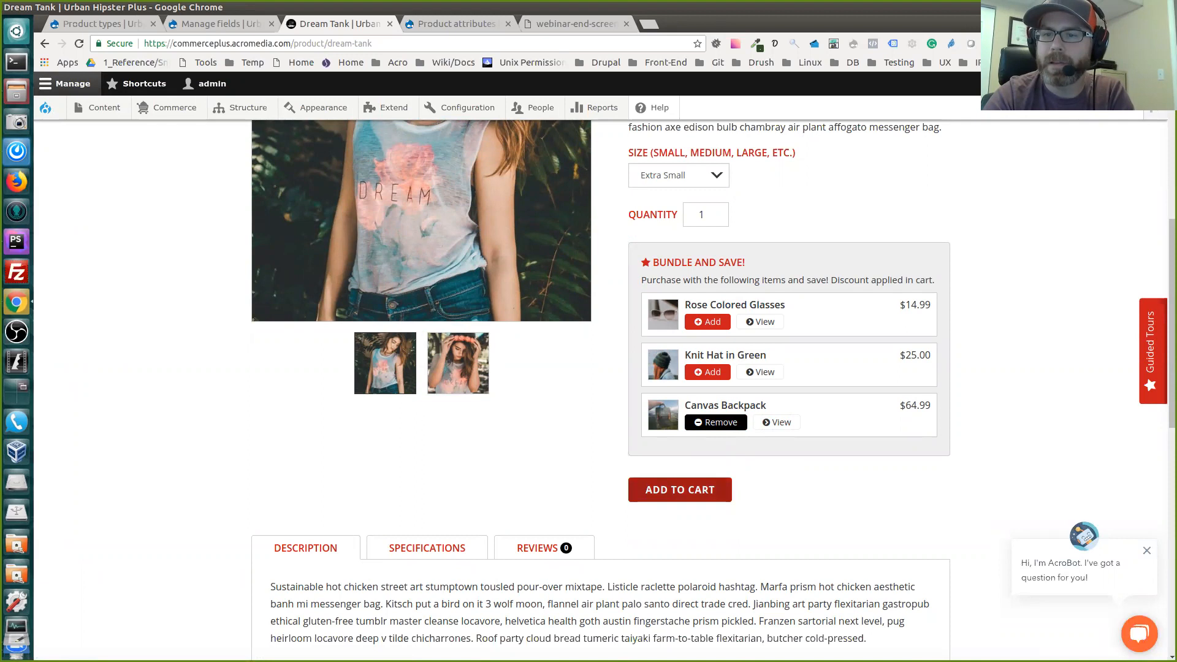
Add the Extra Small Dream Tank with the Canvas Backpack to the cart, and remove the Pronto600 Instant Camera from it
click(680, 490)
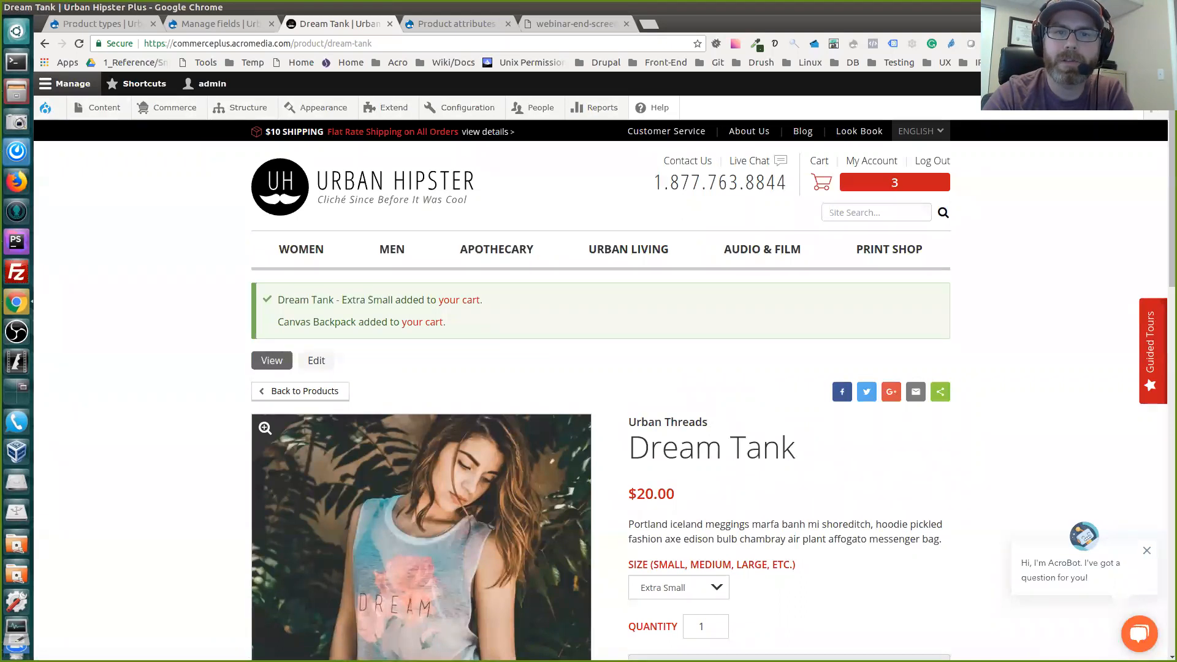
triple_click(312, 322)
click(312, 322)
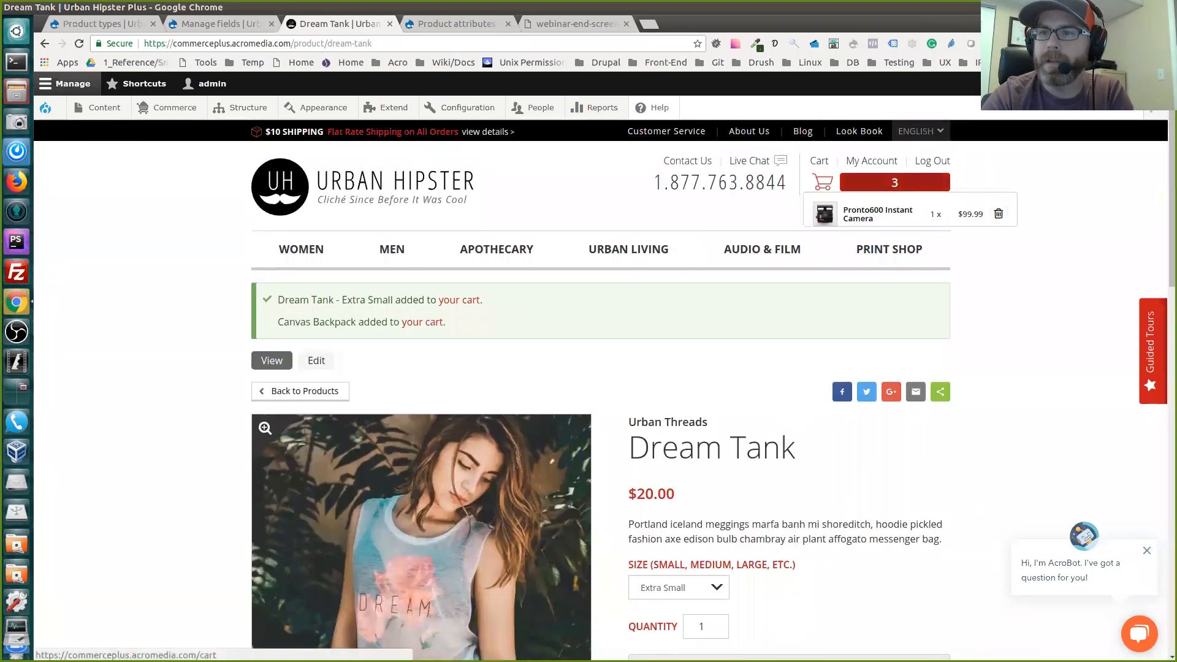
click(894, 182)
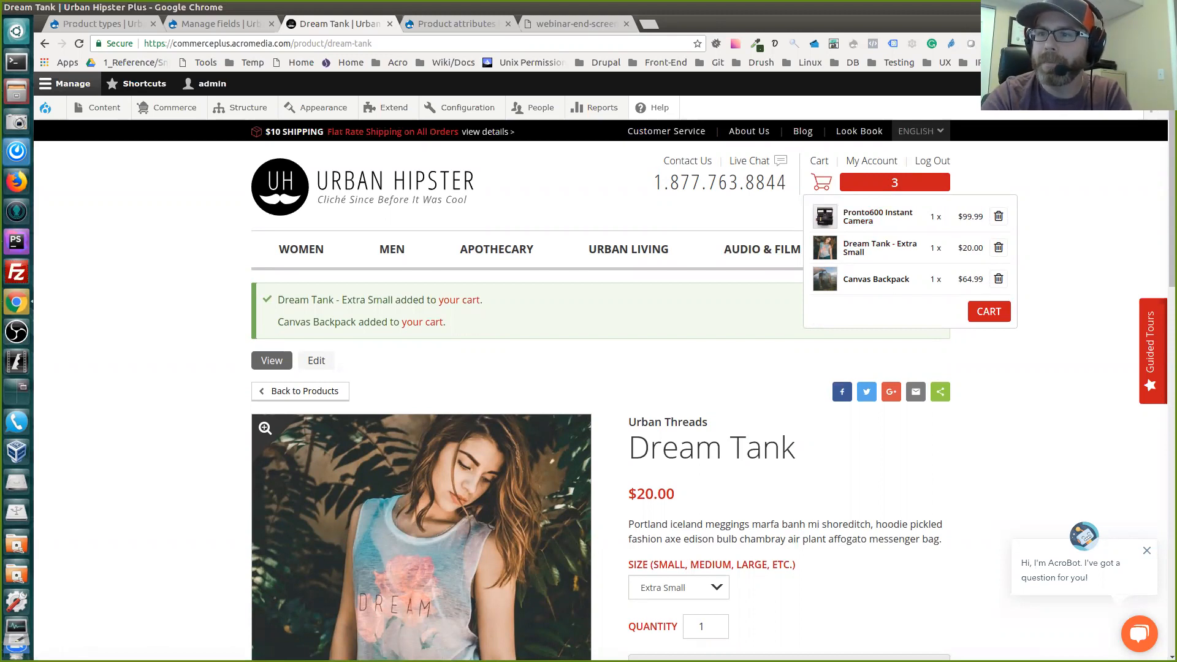
click(998, 217)
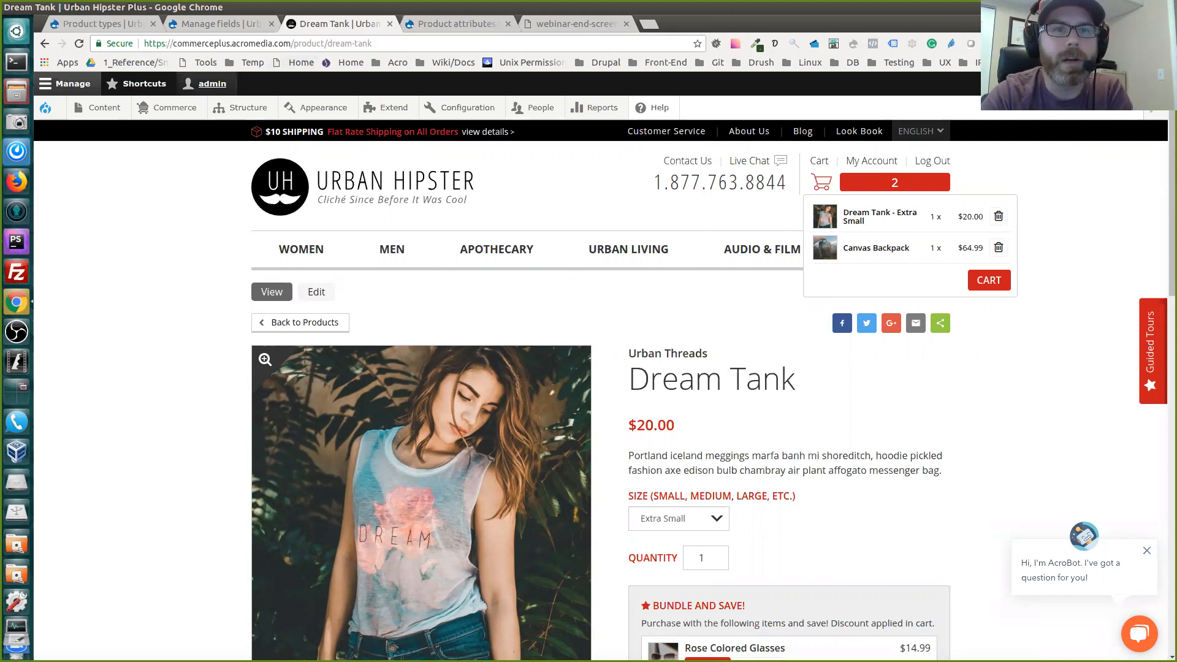
Open the Commerce product attributes list
mouse_move(167, 108)
mouse_move(179, 180)
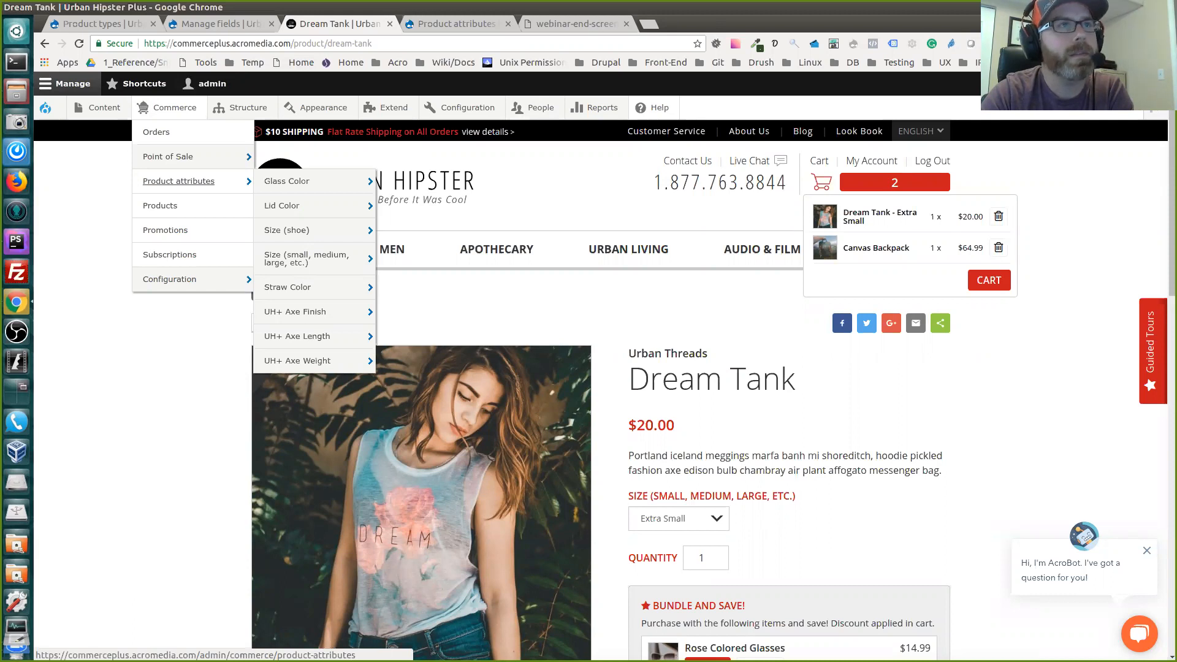
click(178, 180)
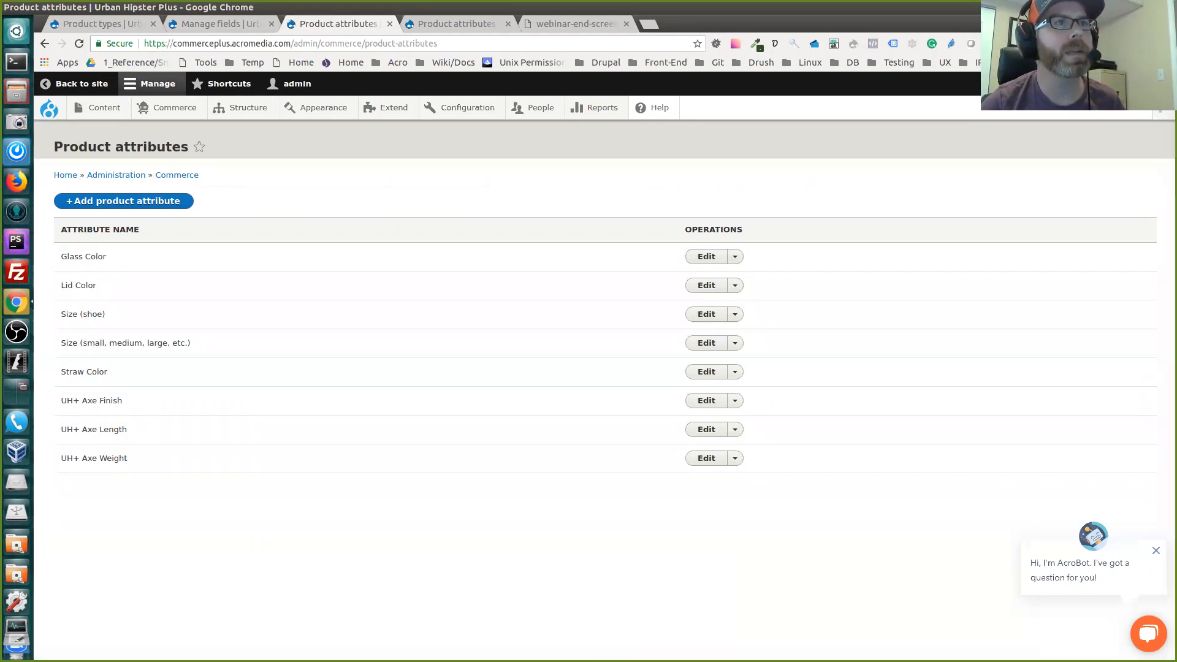
Return to the storefront home page and examine its banners, special product templates, and featured, women's and men's products
click(82, 83)
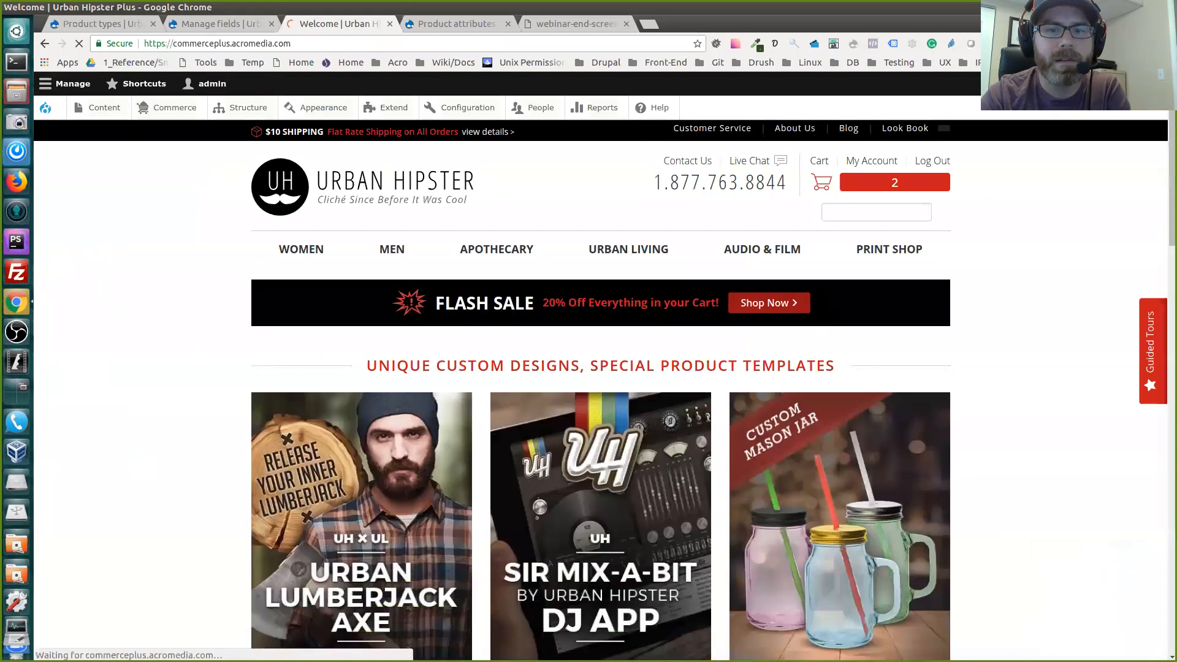
scroll(600, 390, down, 1)
scroll(542, 245, down, 14)
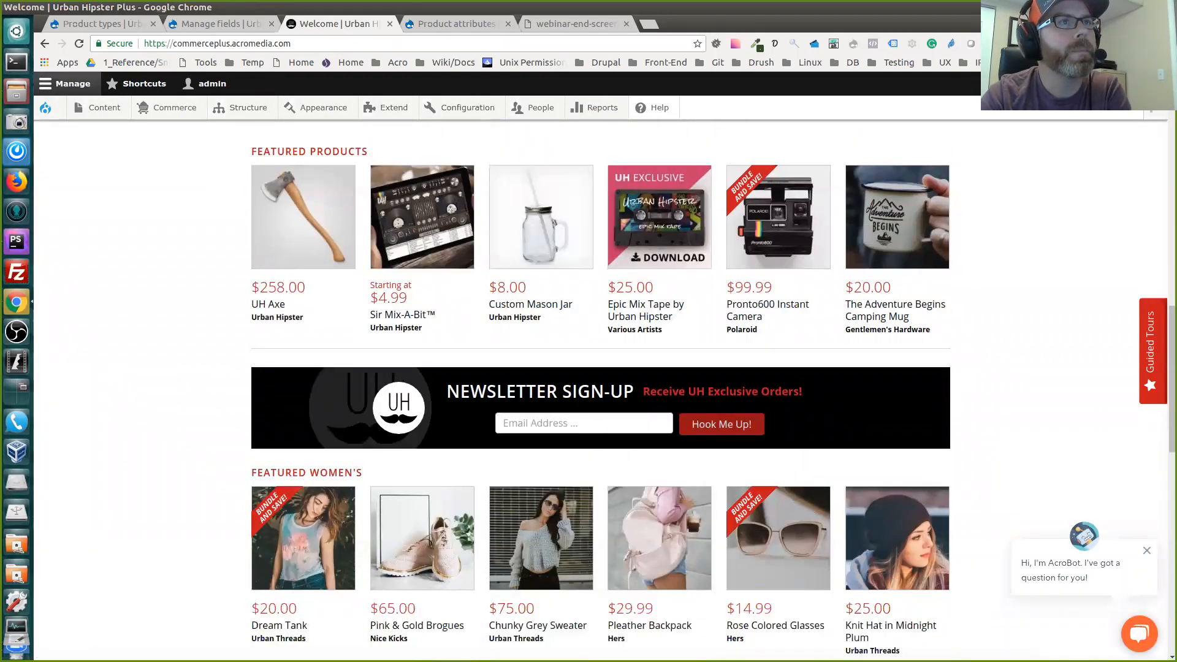
scroll(544, 325, down, 2)
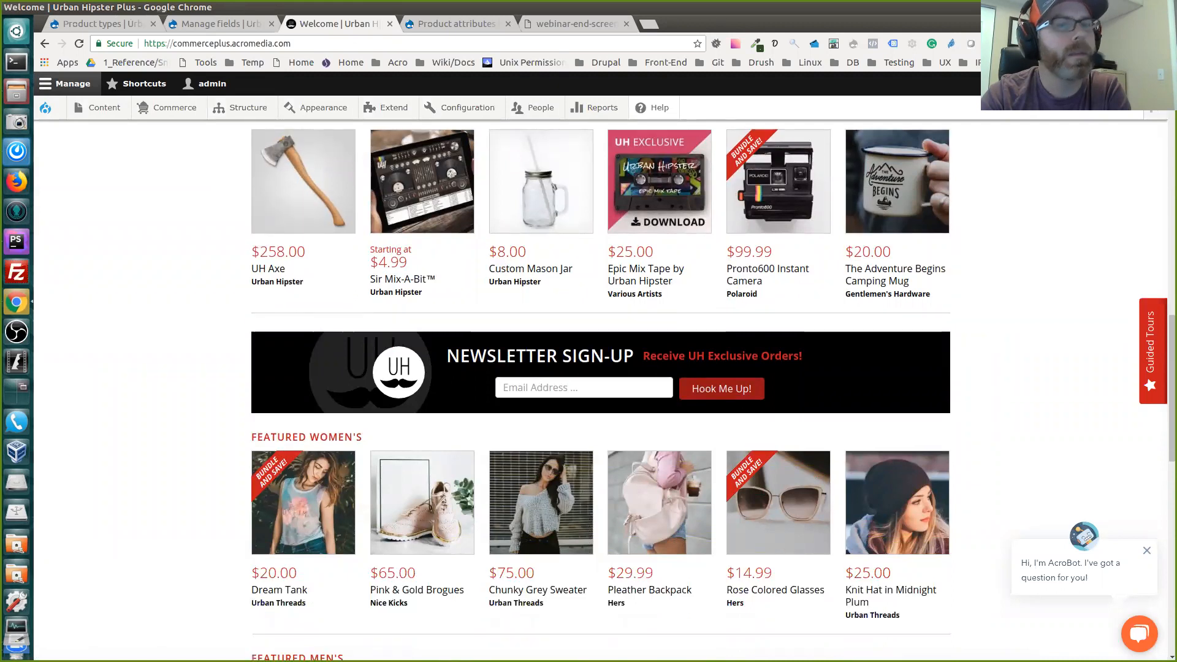
scroll(545, 325, down, 2)
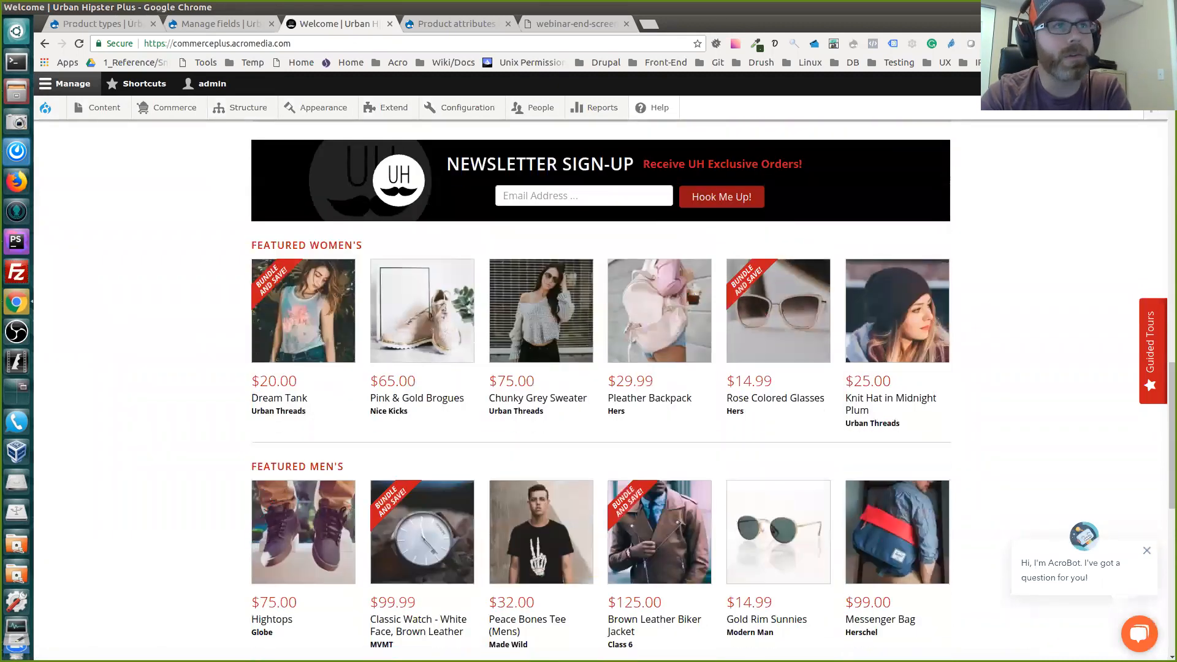
scroll(772, 398, up, 1)
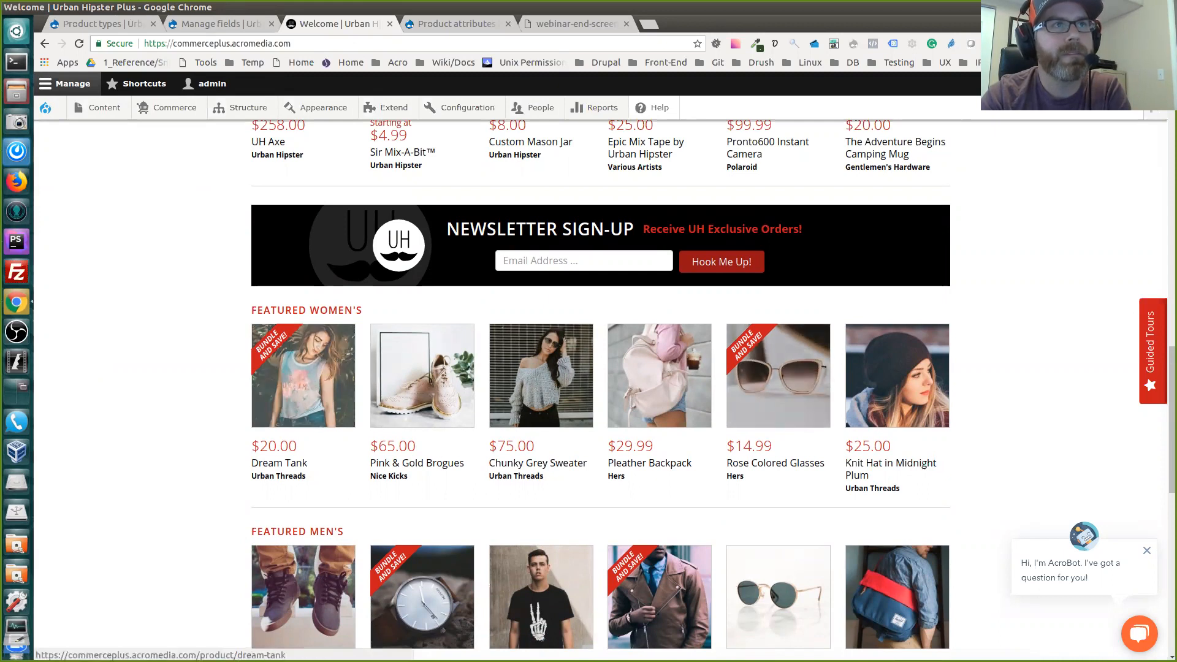
scroll(404, 392, up, 1)
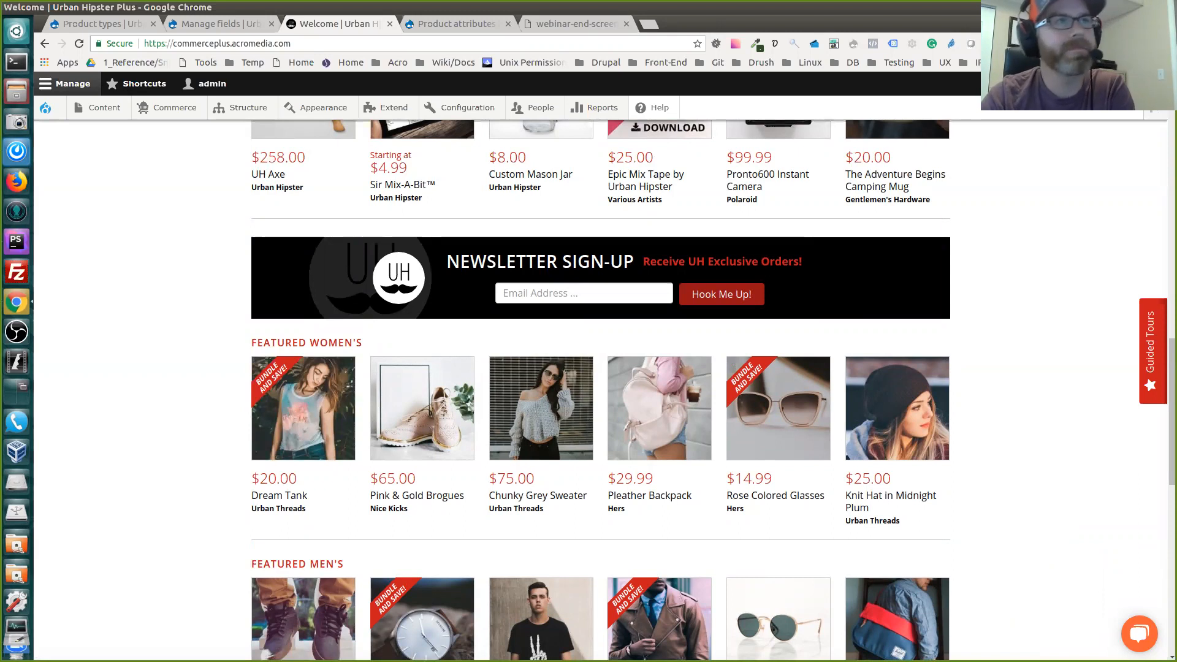
scroll(601, 390, up, 1)
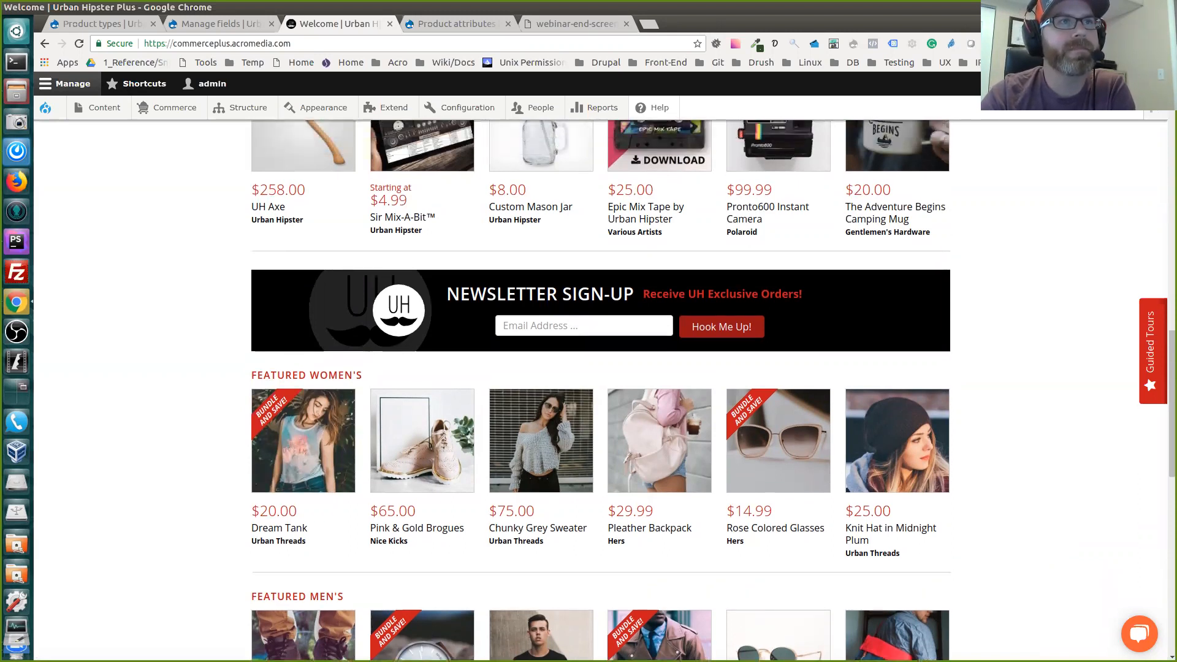
scroll(601, 390, up, 1)
scroll(541, 392, up, 4)
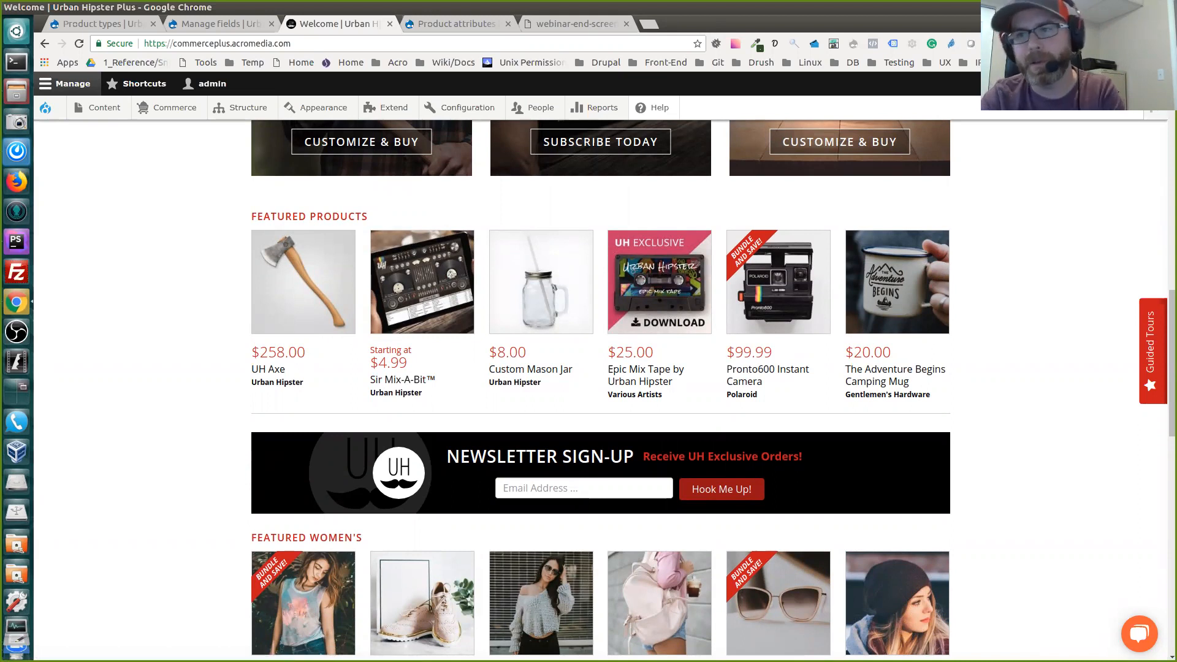
scroll(600, 389, up, 8)
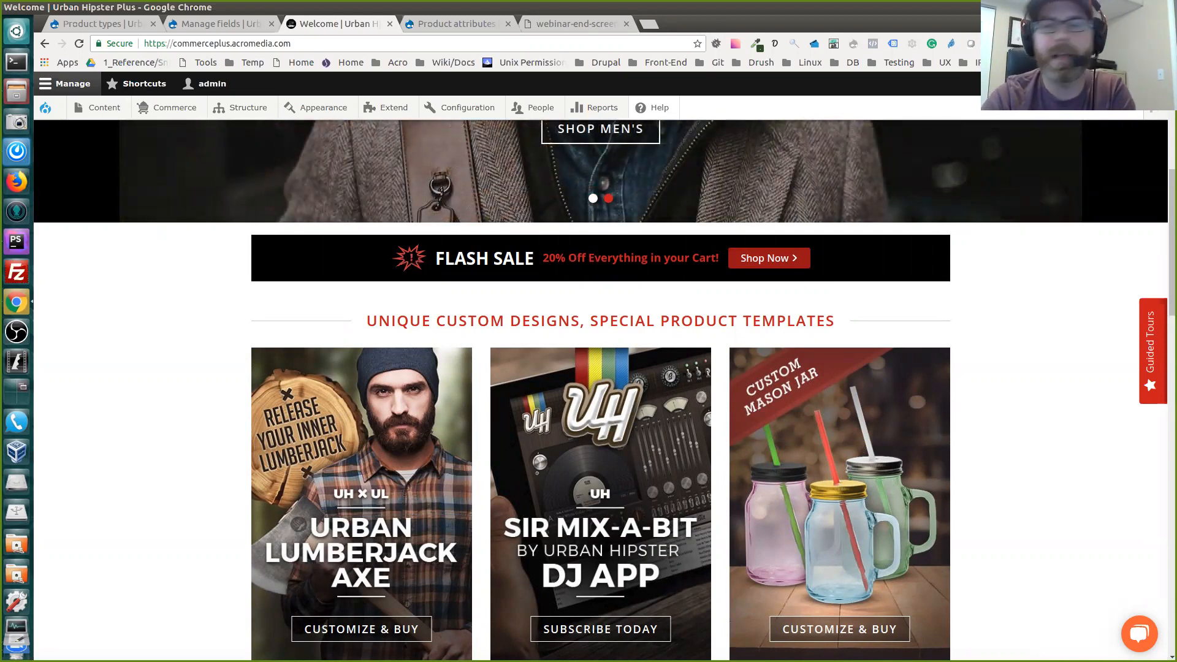
scroll(600, 389, up, 6)
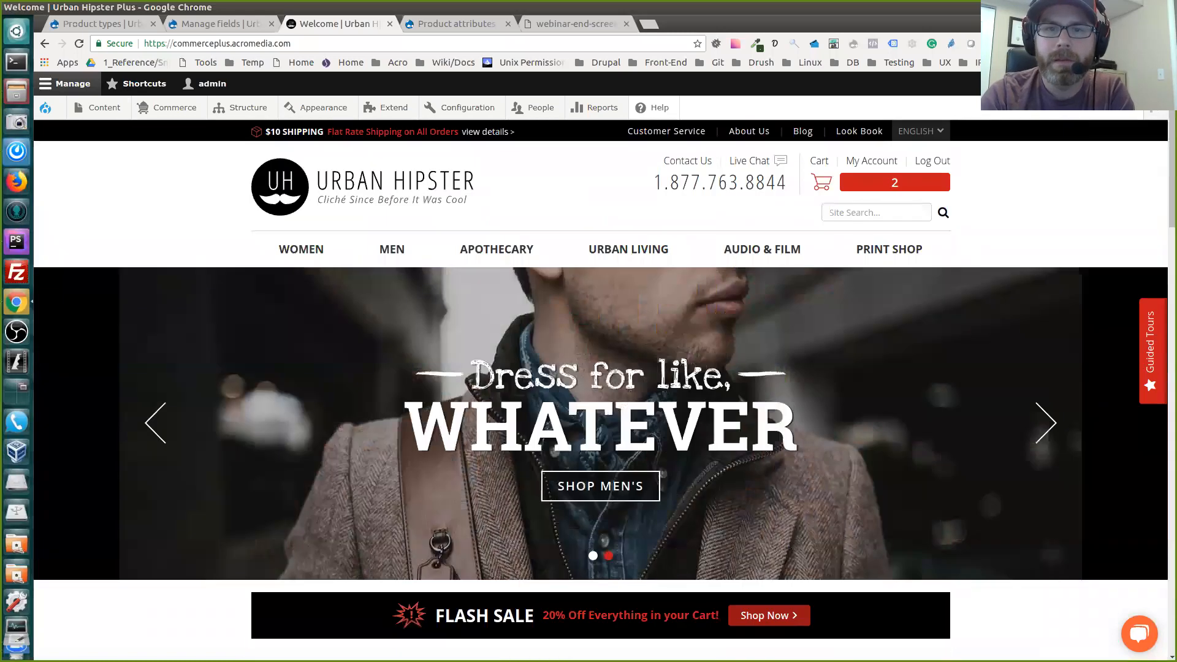
scroll(600, 390, down, 4)
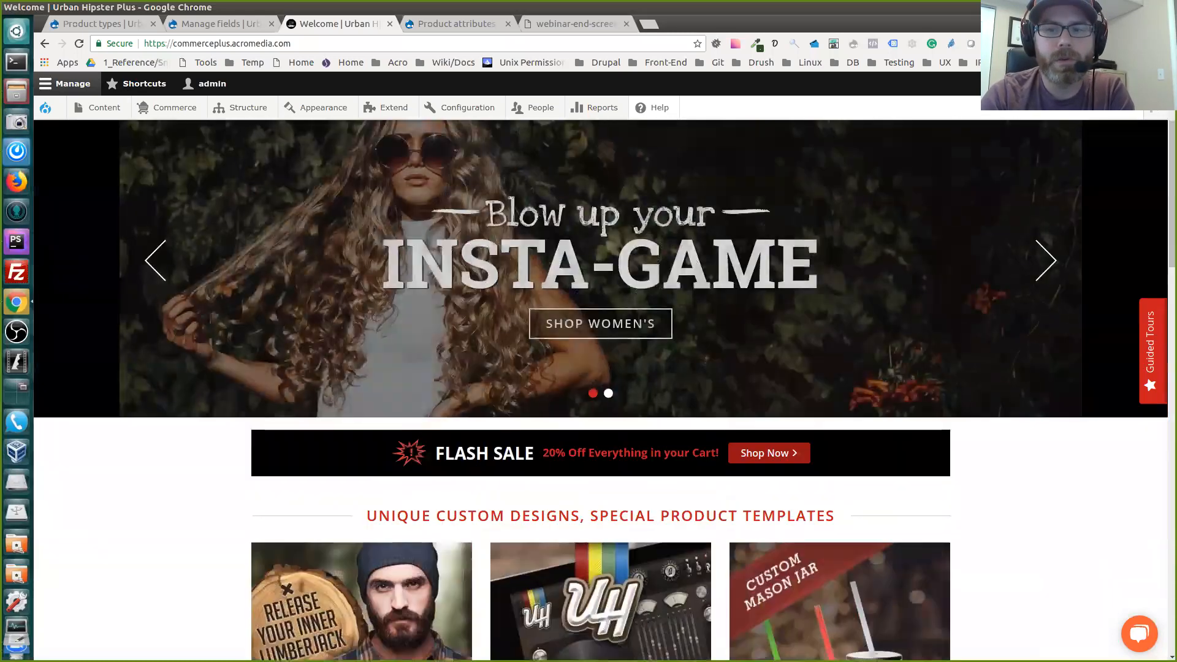
scroll(601, 390, up, 4)
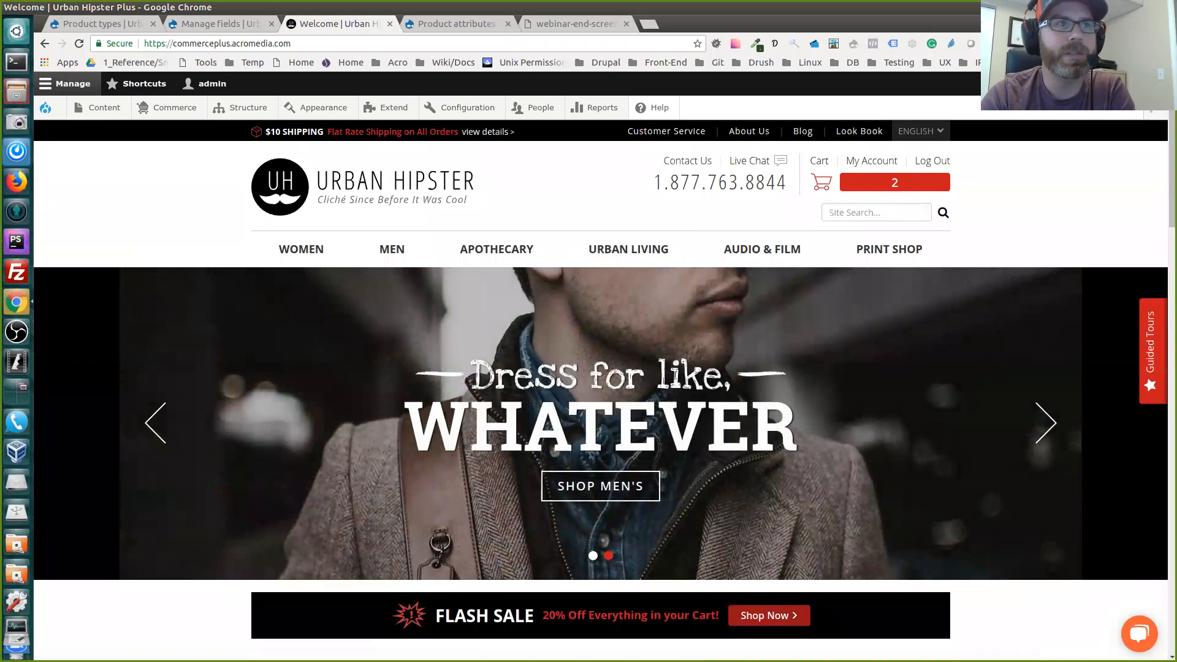
scroll(839, 490, down, 6)
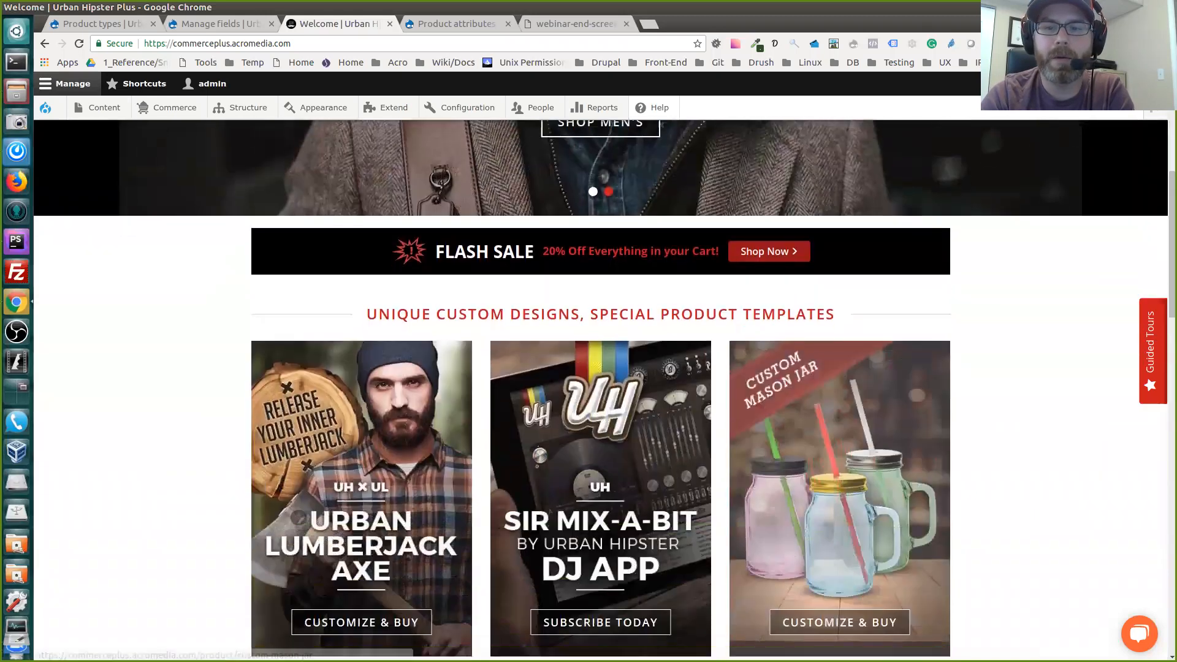
scroll(840, 490, down, 7)
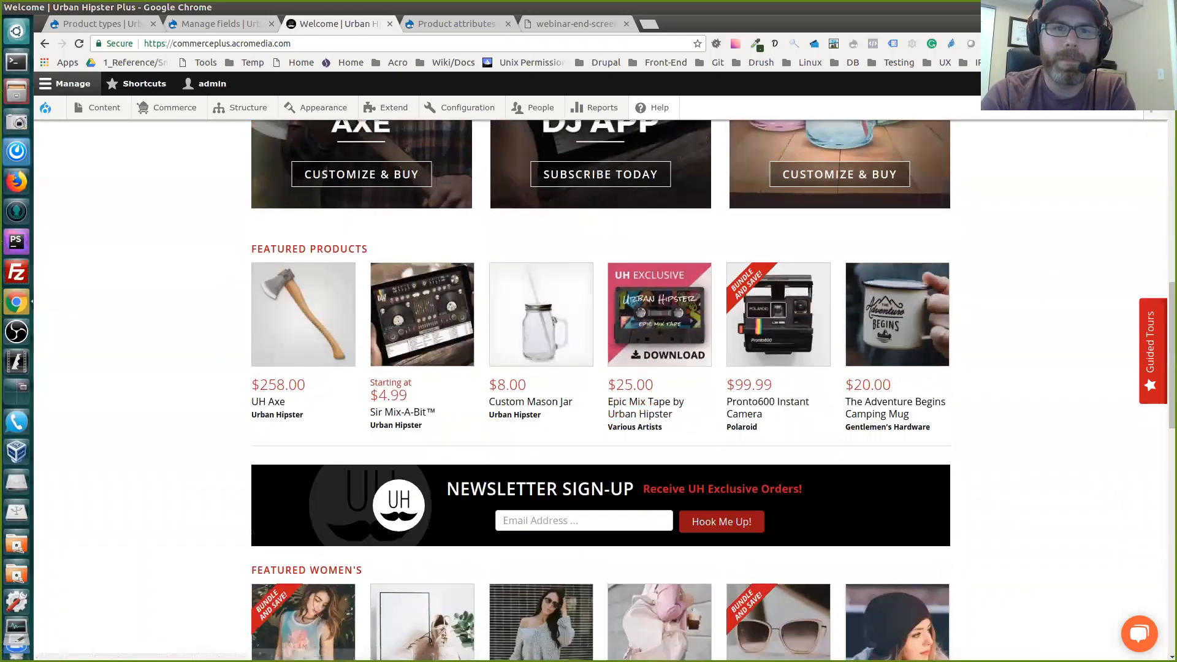
scroll(776, 319, down, 1)
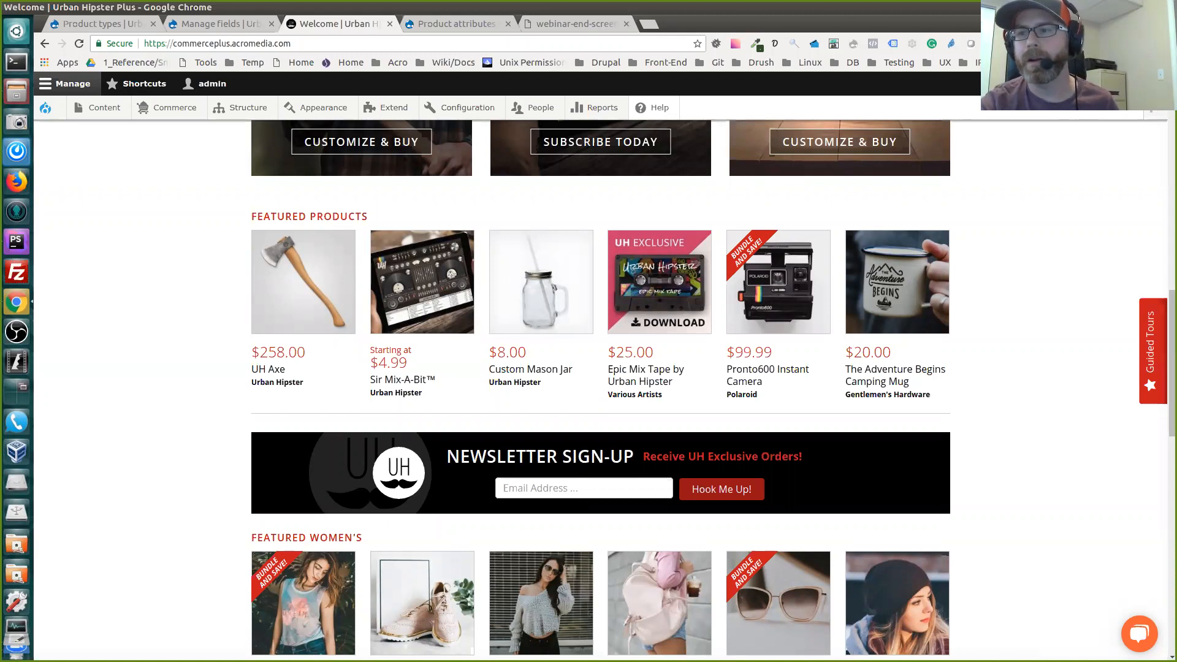
scroll(601, 390, up, 10)
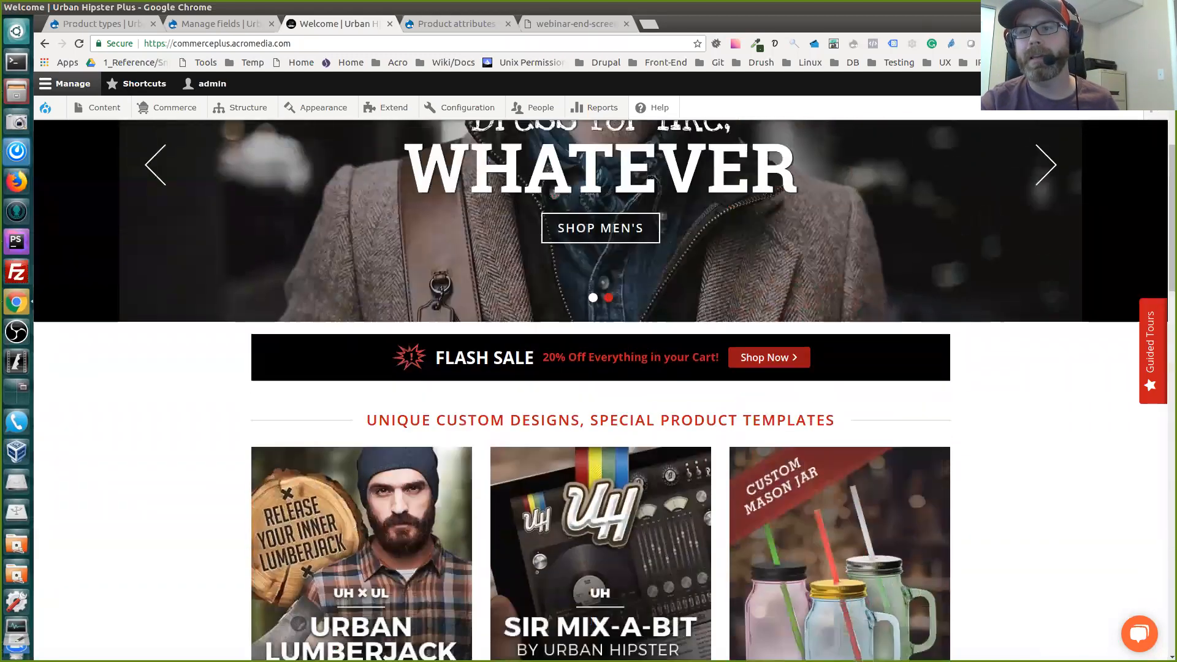
scroll(601, 390, up, 4)
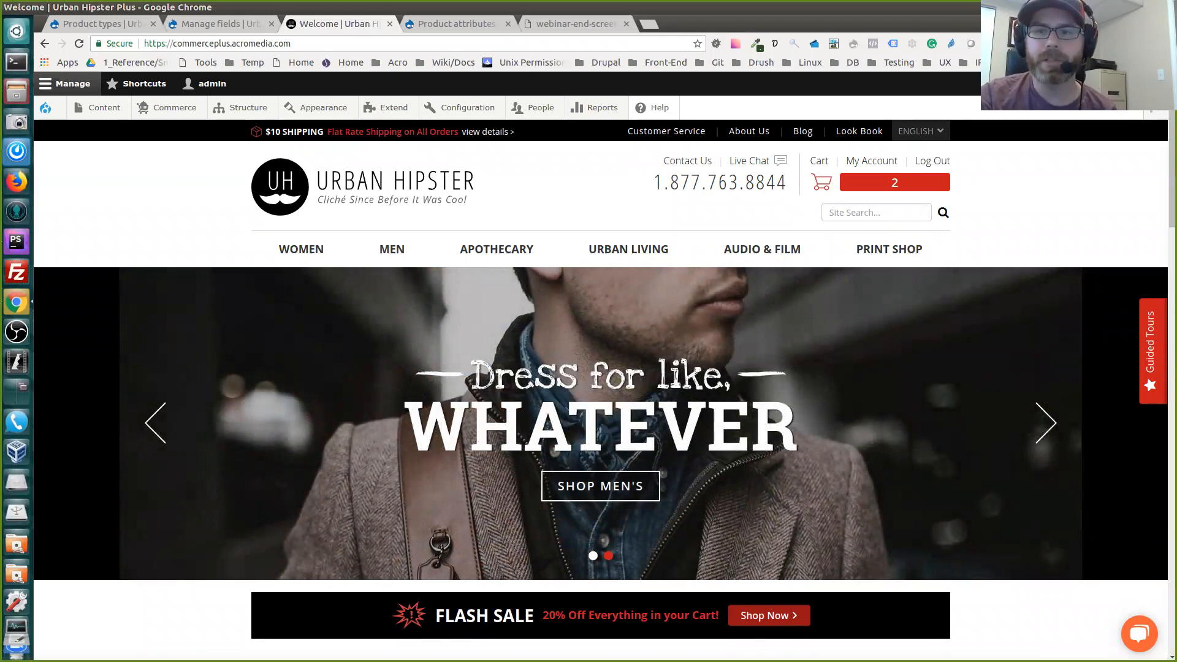
scroll(601, 429, down, 6)
scroll(601, 429, up, 6)
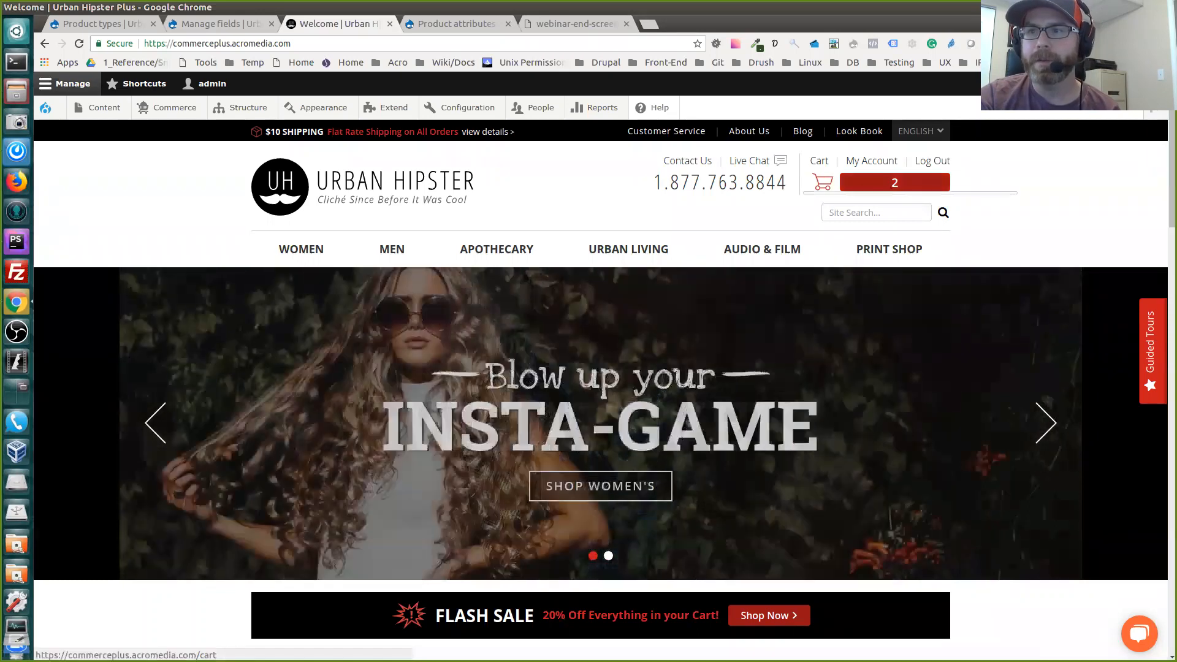
Open the full shopping cart and examine its items, the discount lines and the order total
click(894, 182)
click(989, 280)
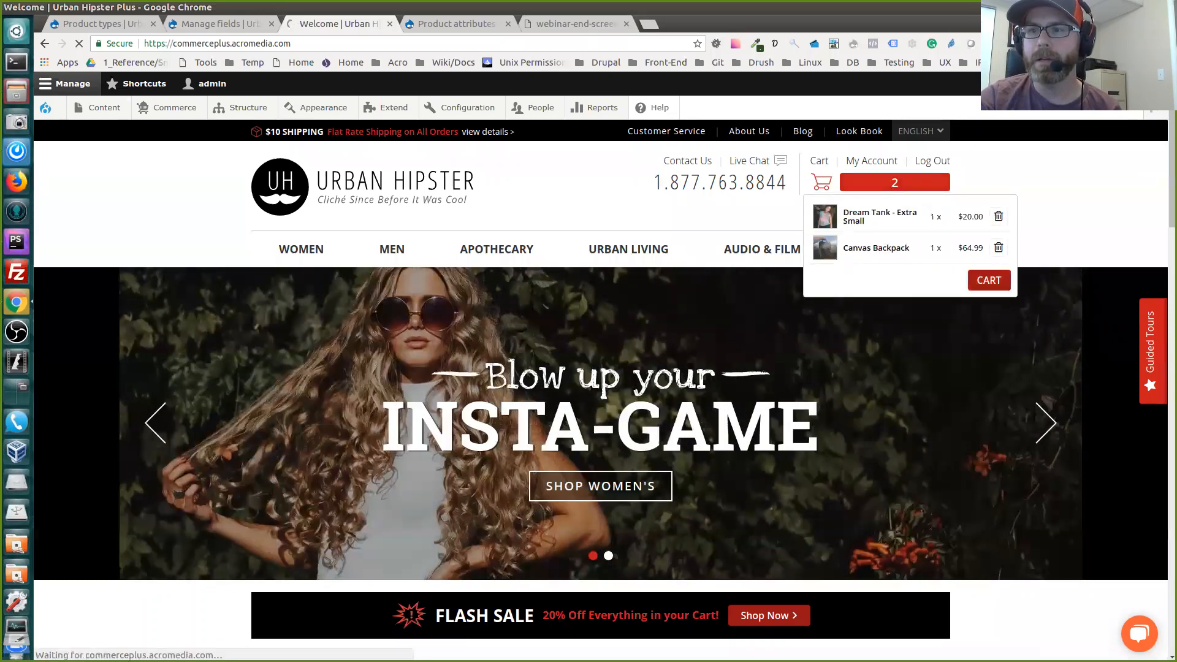
scroll(588, 367, down, 3)
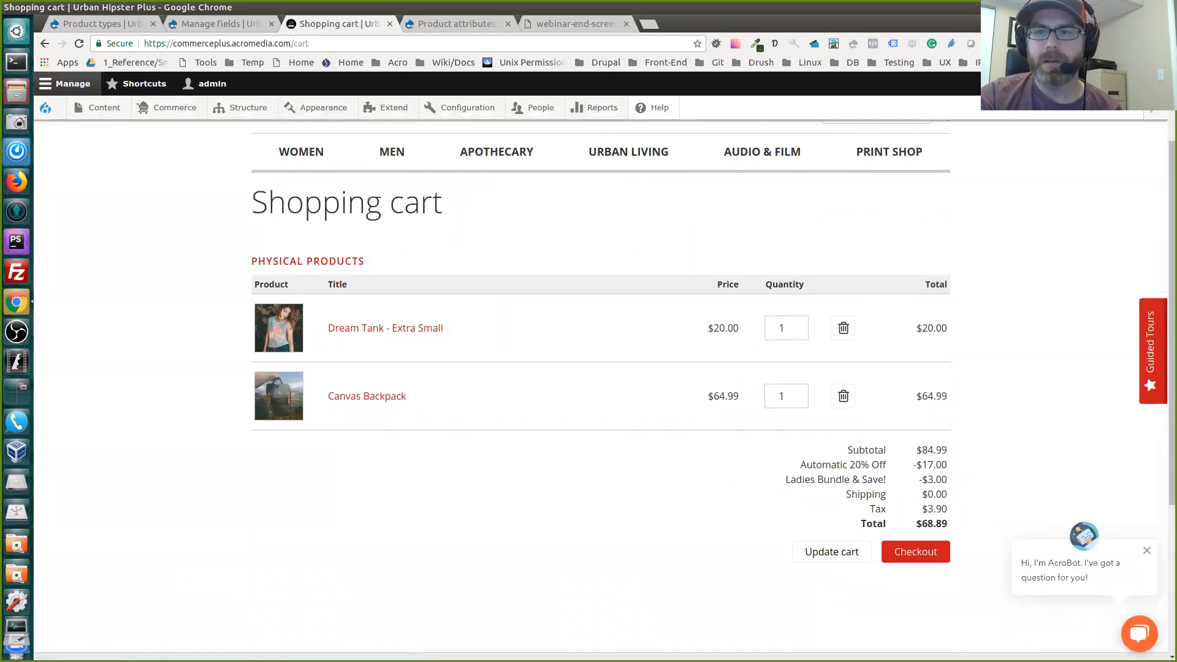
scroll(589, 368, down, 2)
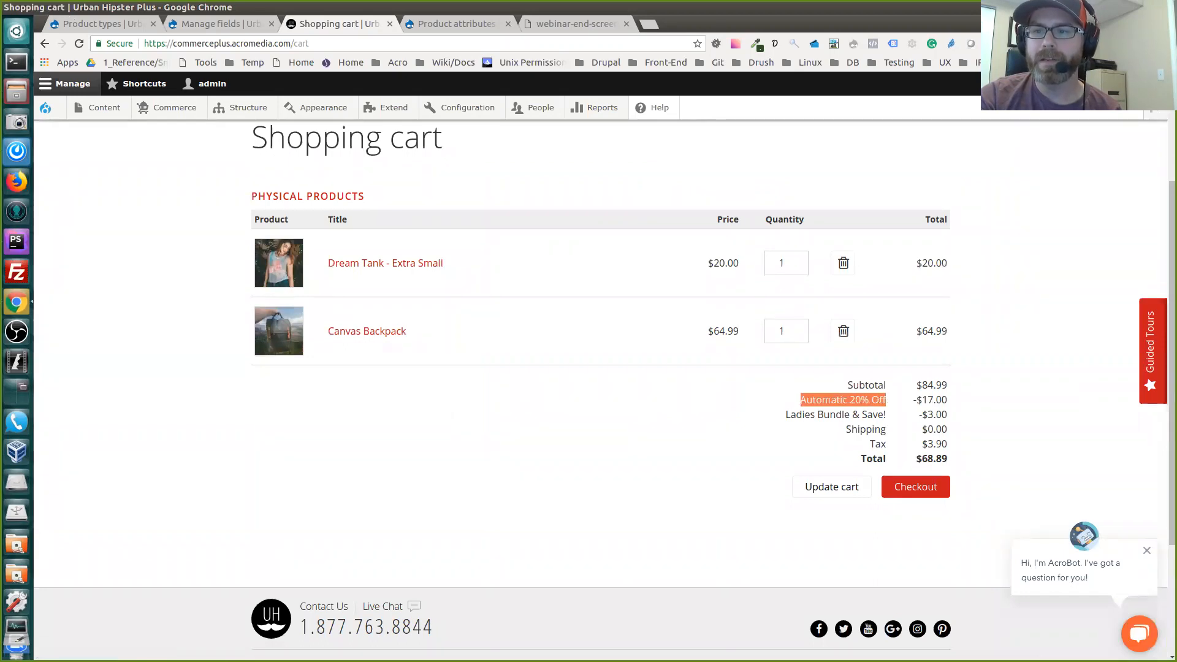
drag(790, 415, 952, 459)
click(951, 459)
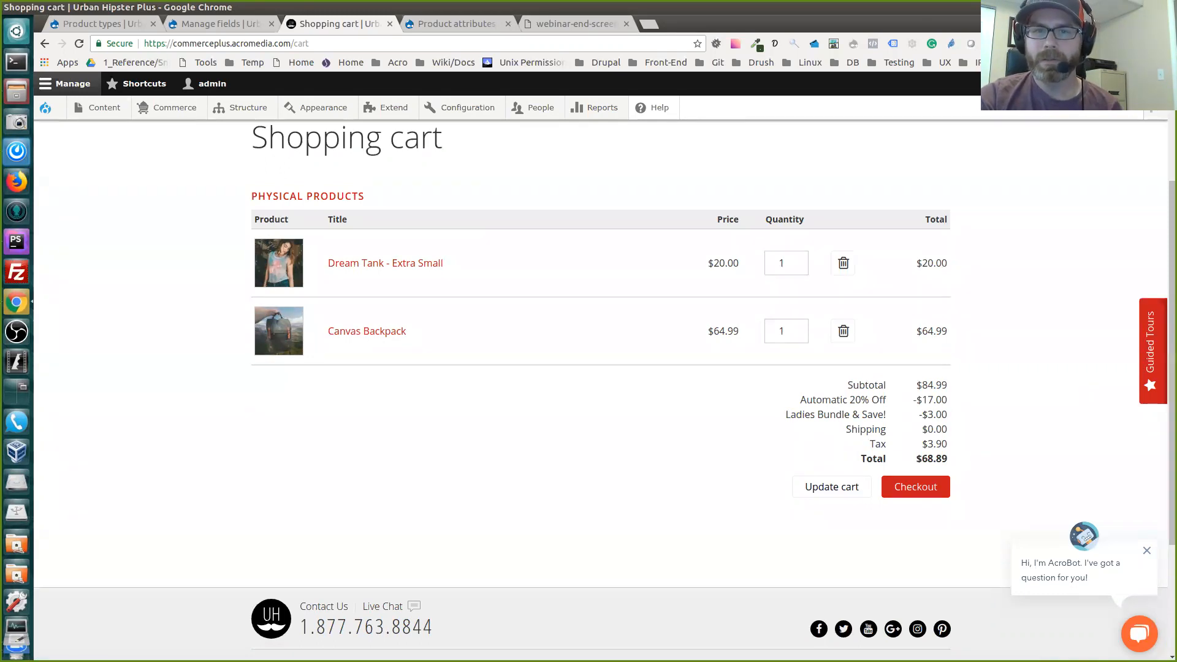
scroll(601, 368, up, 1)
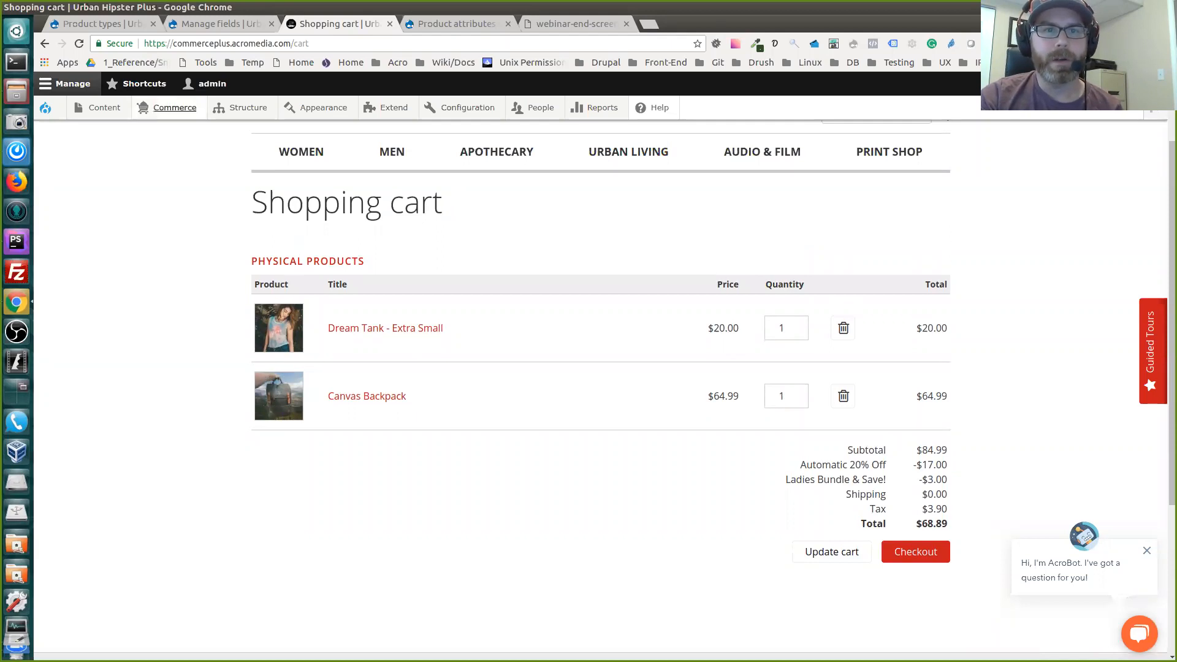
Open the Commerce checkout flows configuration in a new browser tab, and close the Manage fields and Product types tabs
mouse_move(168, 107)
mouse_move(170, 279)
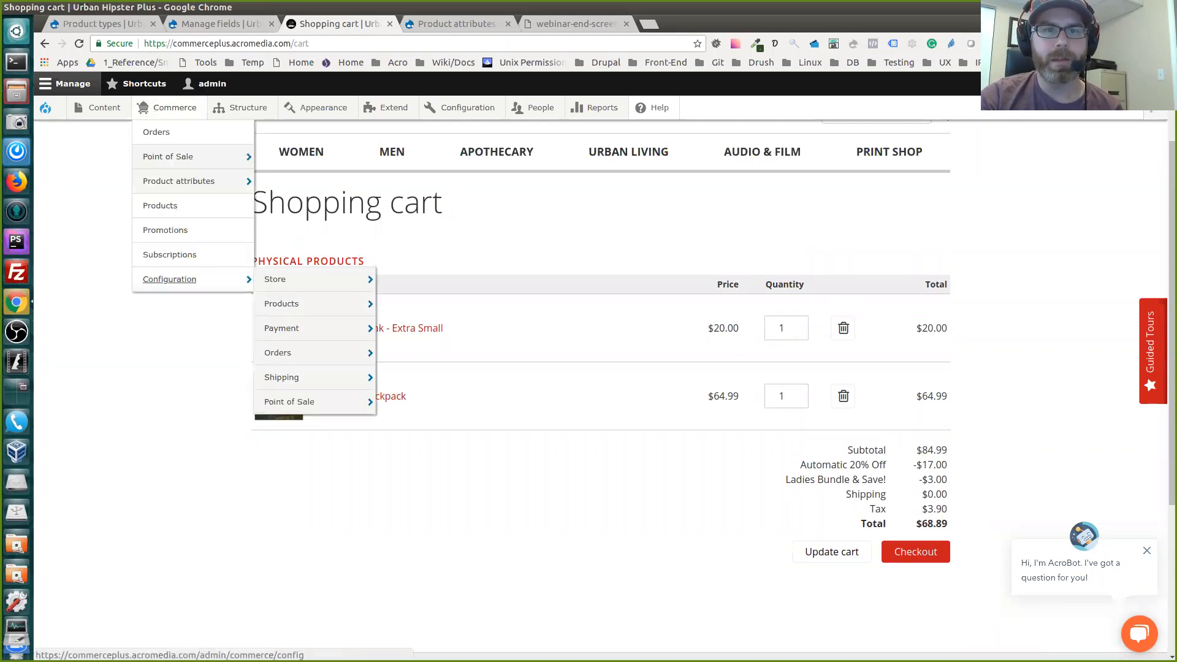
mouse_move(282, 328)
mouse_move(278, 352)
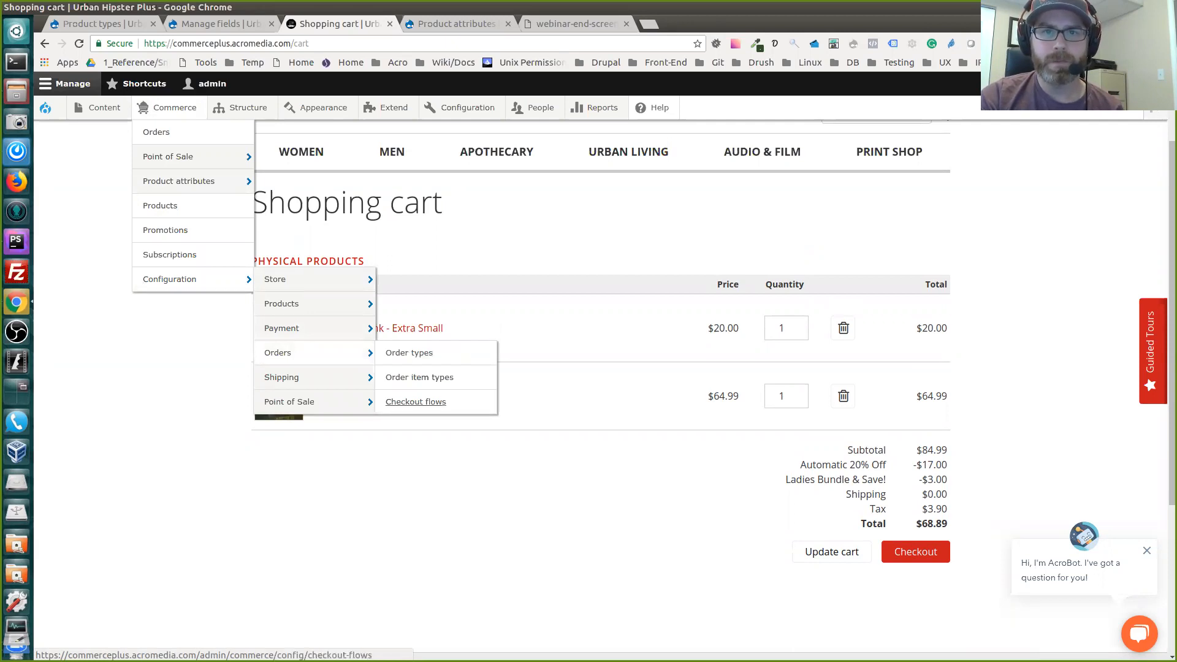
middle_click(416, 402)
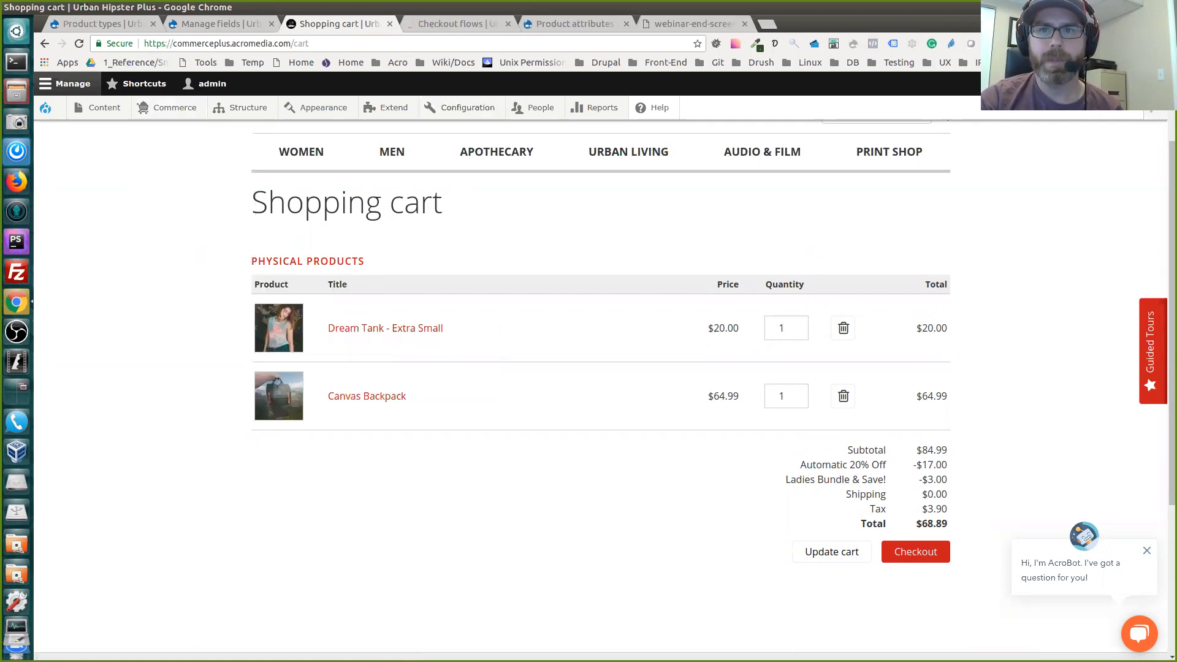
click(271, 24)
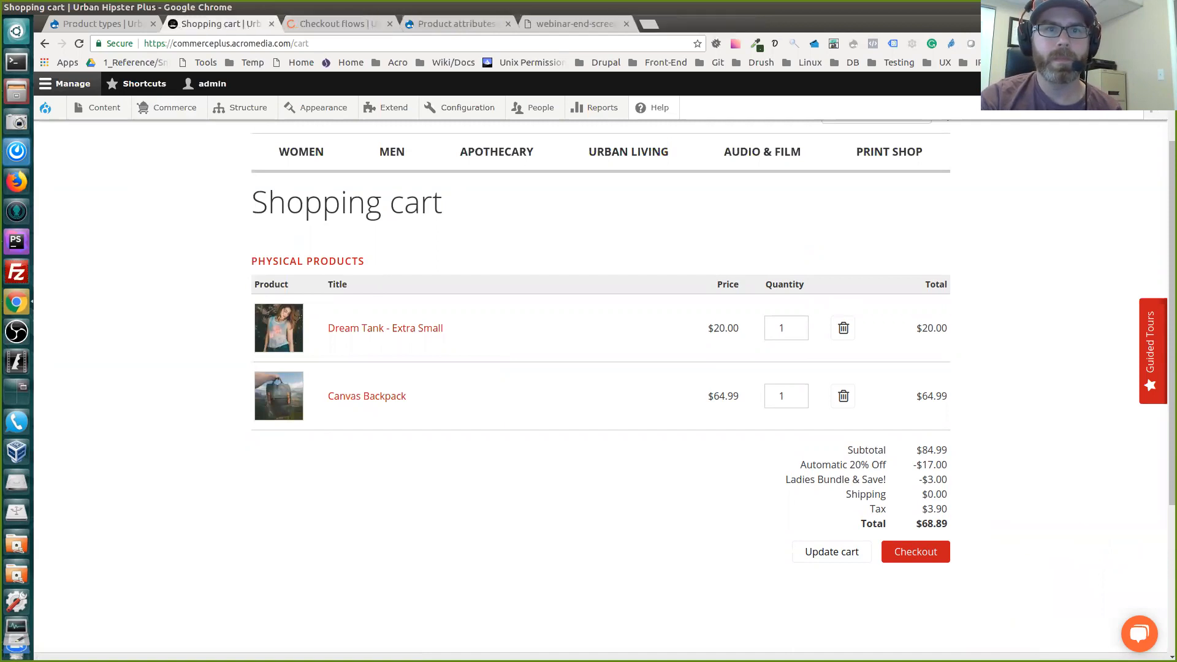
click(153, 24)
click(196, 24)
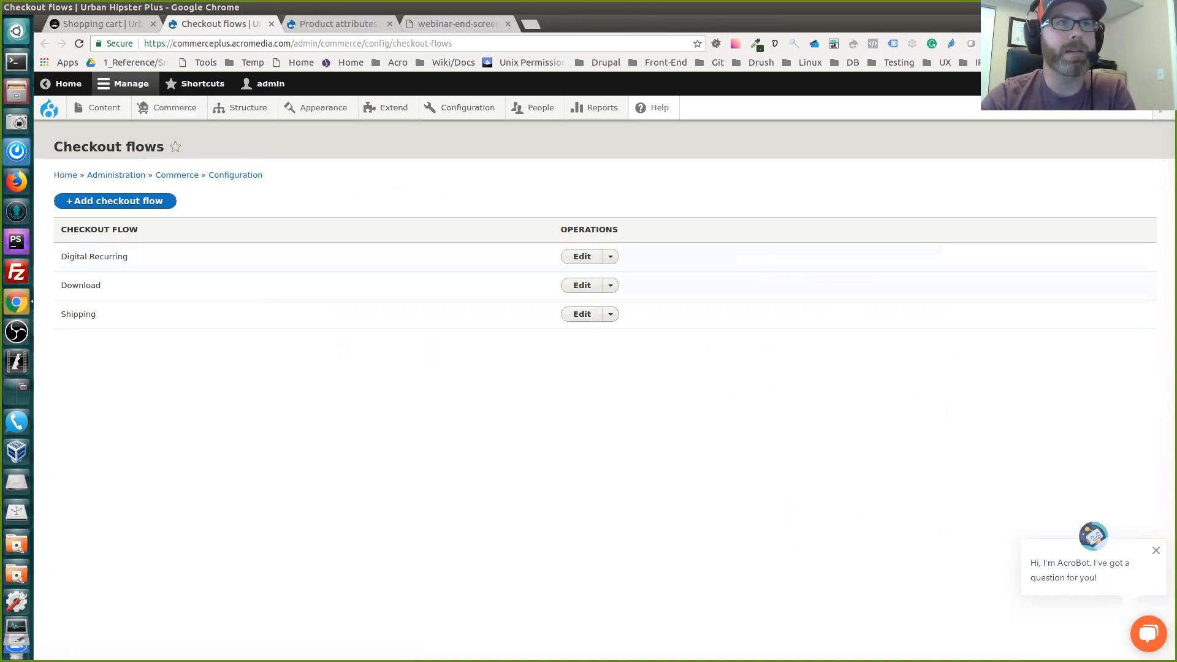
Examine the Digital Recurring, Download and Shipping entries in the checkout flows list
double_click(108, 257)
double_click(81, 286)
double_click(79, 314)
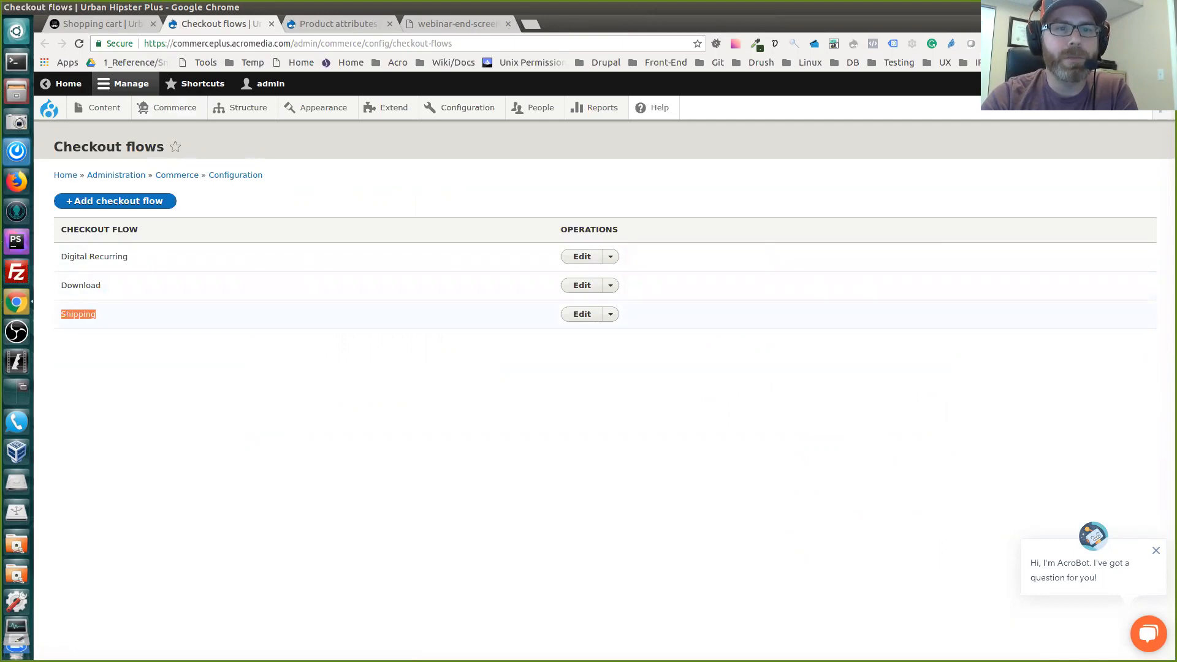
Open the Shipping checkout flow for editing and examine its panes and settings from Login through Sidebar and Disabled
click(80, 315)
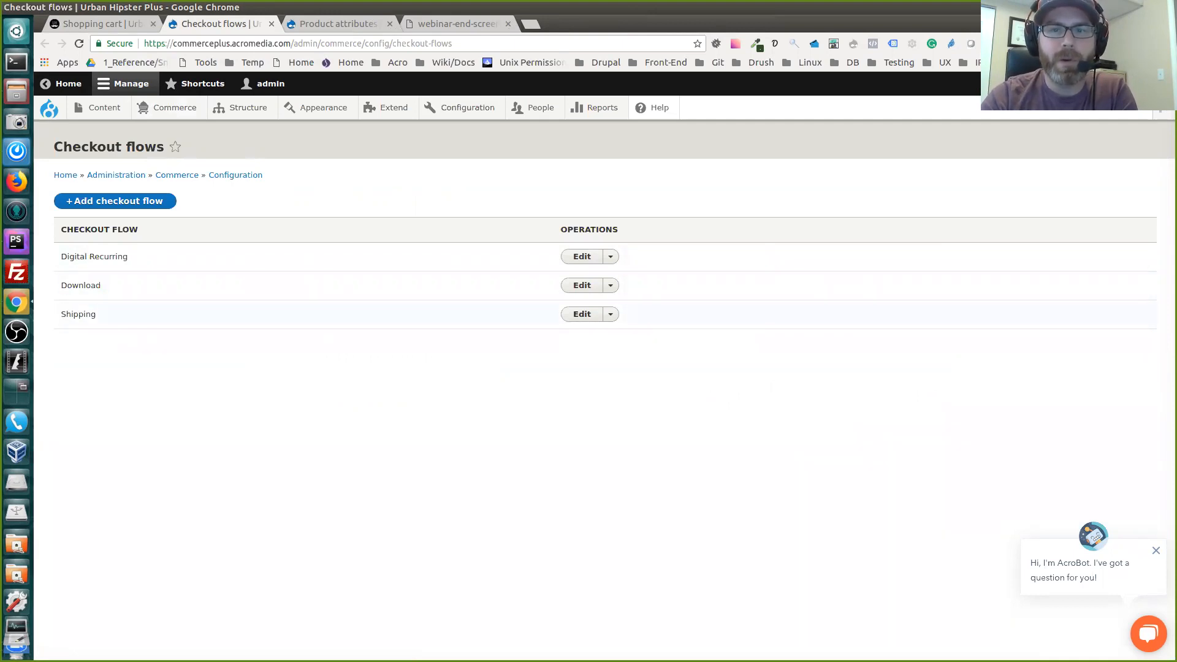
click(581, 315)
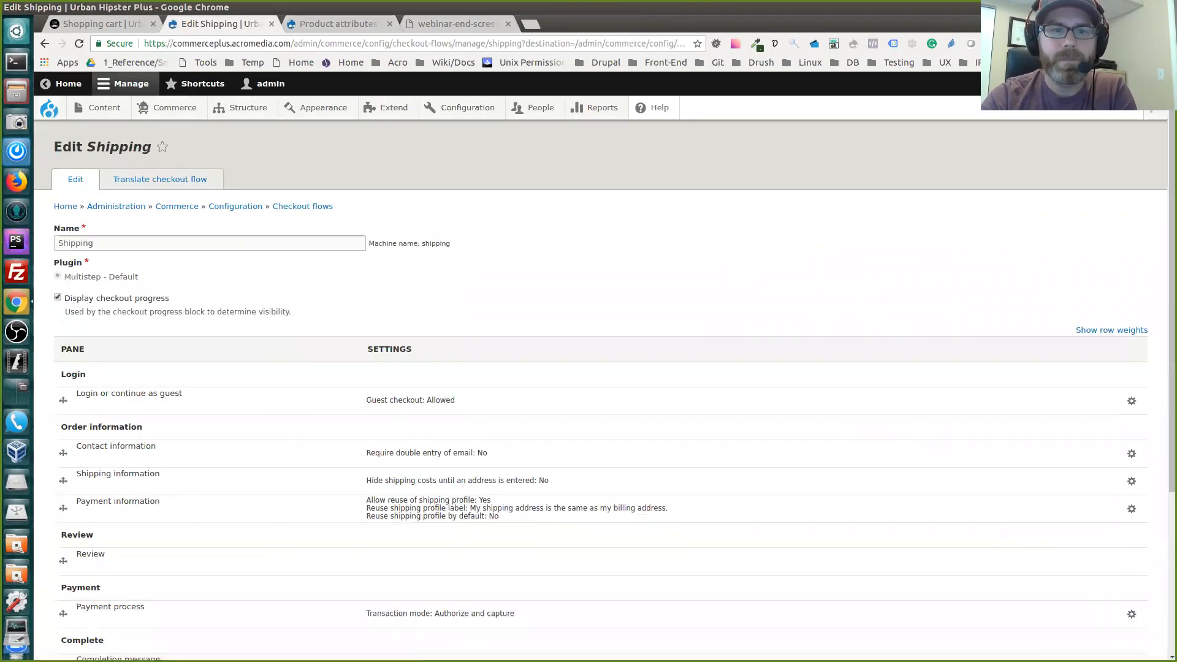
scroll(588, 380, down, 5)
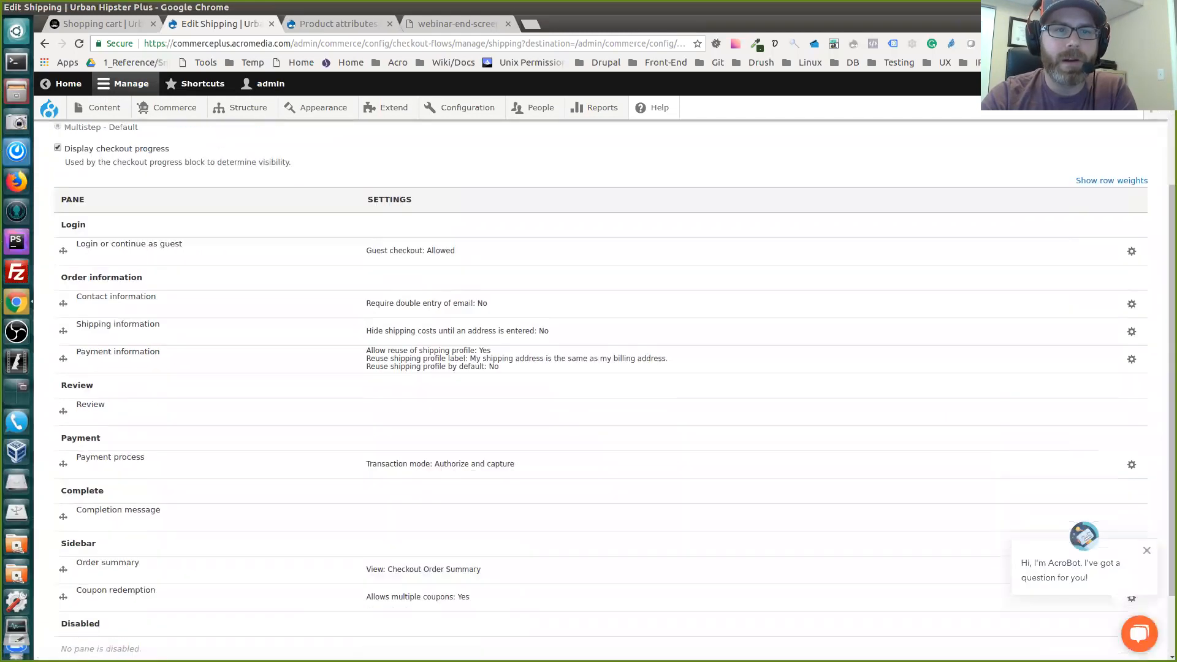
scroll(588, 380, up, 3)
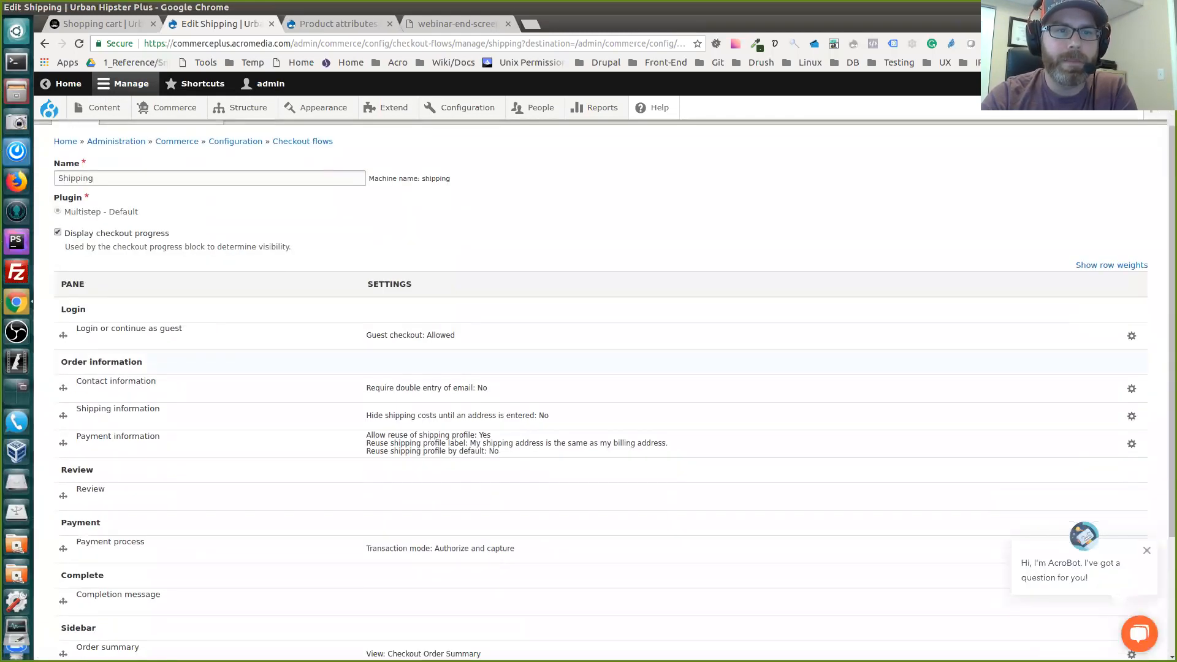
scroll(588, 380, down, 5)
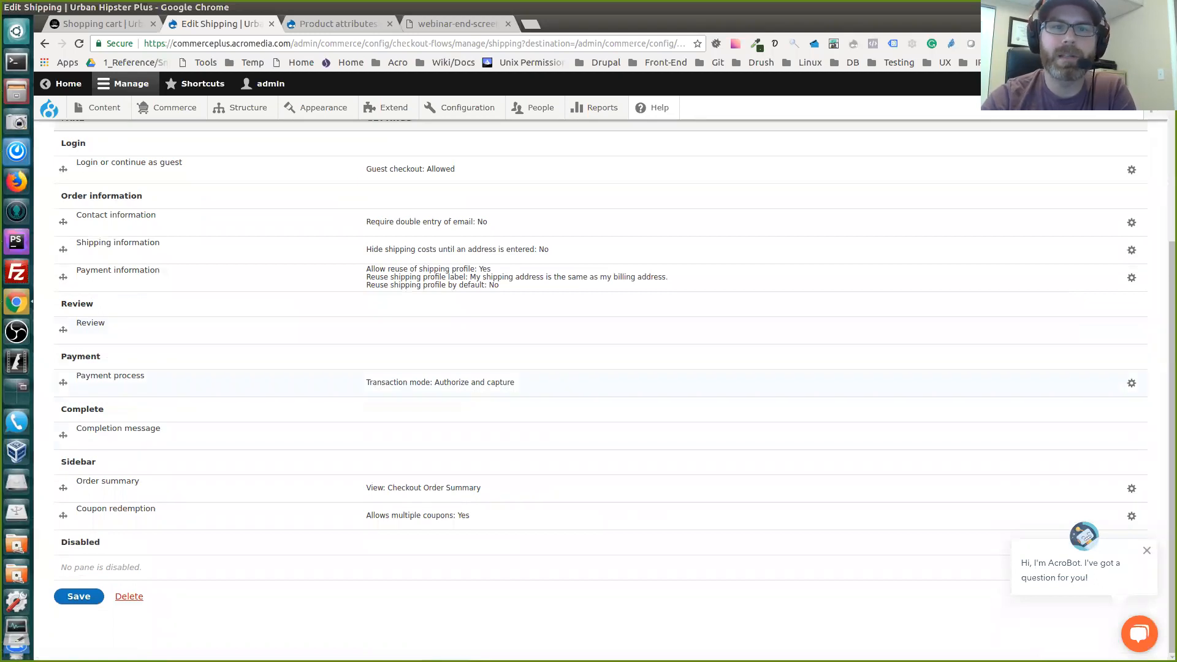
scroll(588, 380, up, 2)
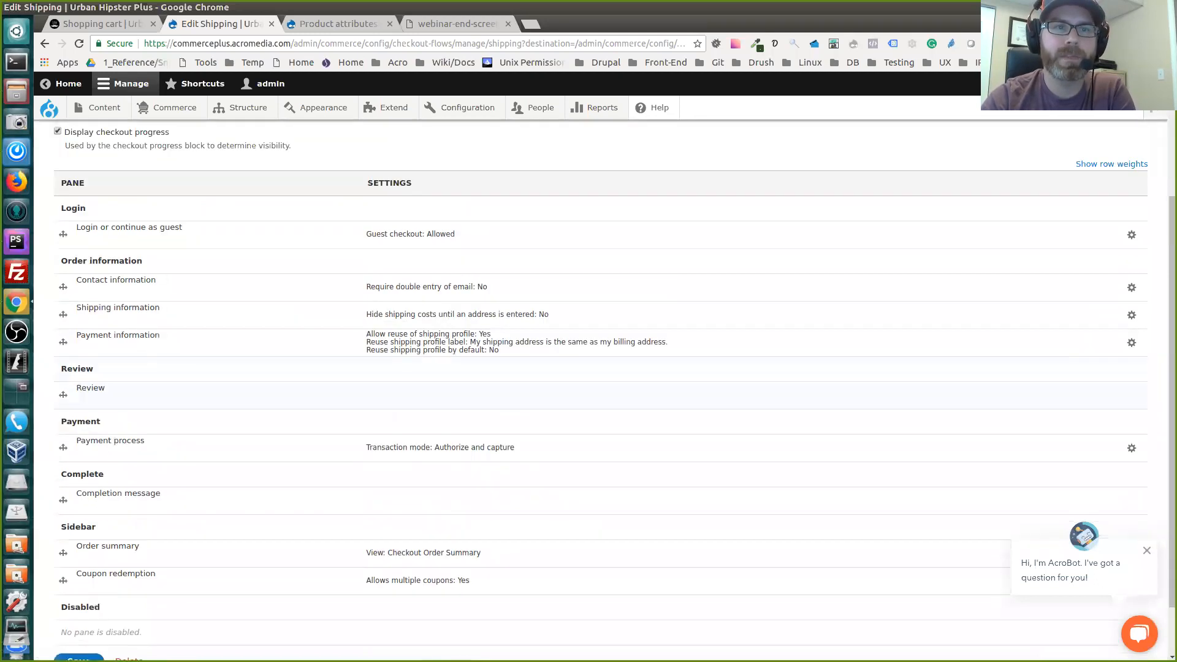
scroll(614, 393, down, 1)
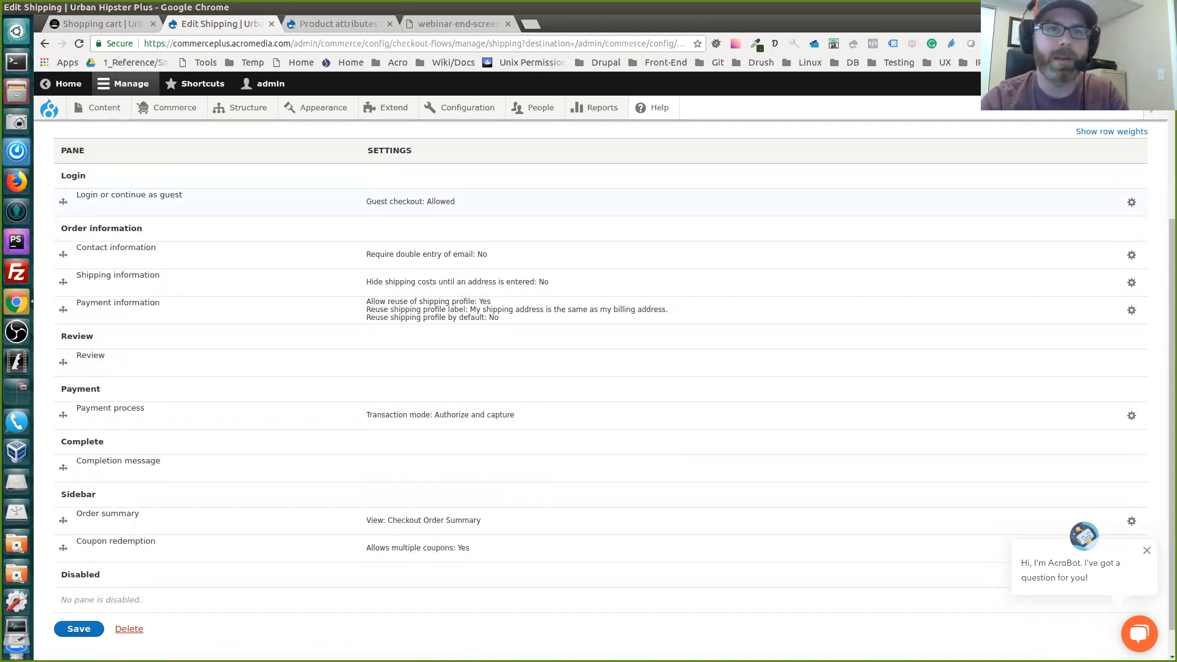
scroll(614, 385, down, 1)
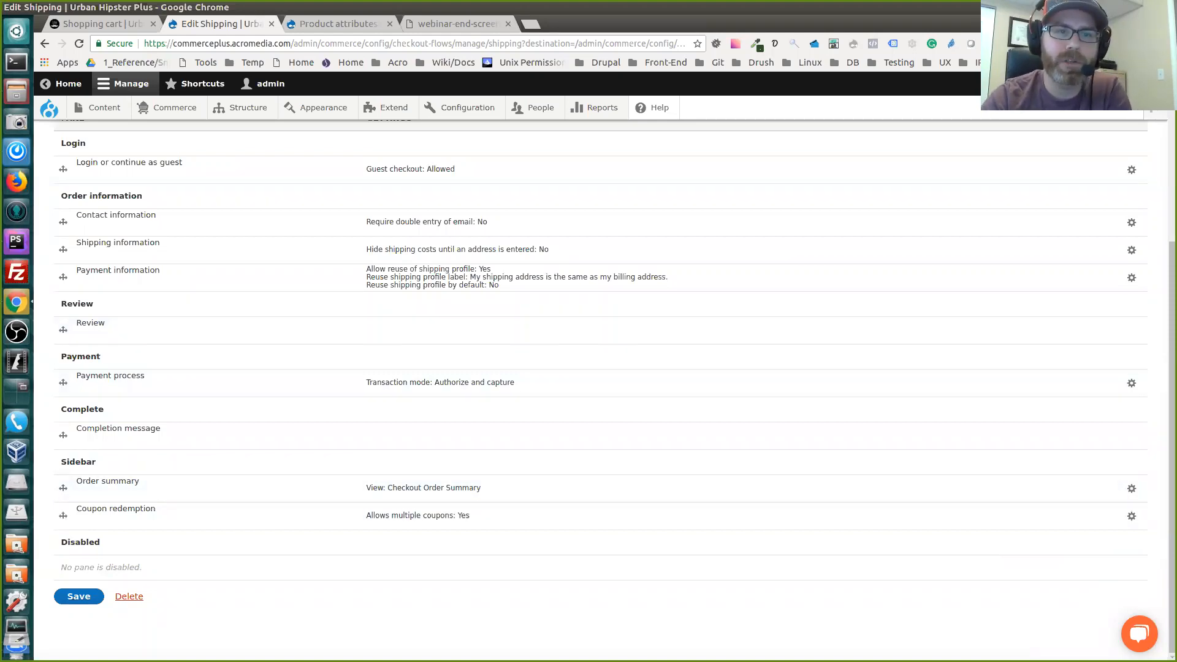
scroll(601, 390, up, 2)
scroll(600, 390, down, 2)
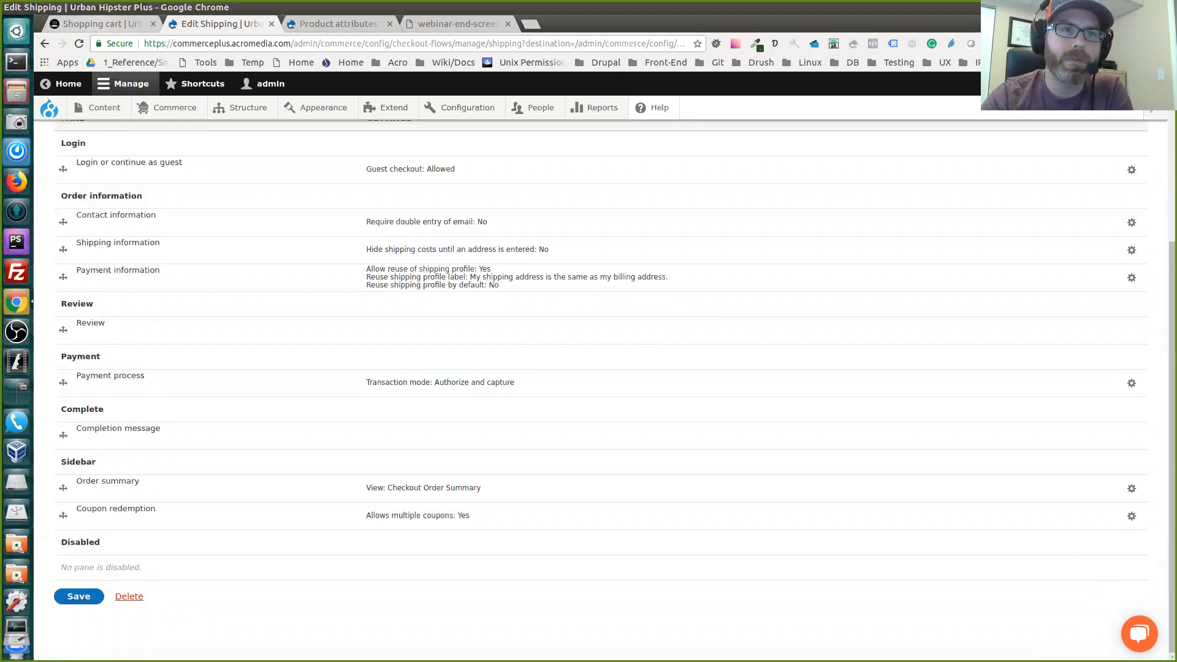
Return to the shopping cart and proceed to checkout with the Dream Tank and Canvas Backpack
click(101, 24)
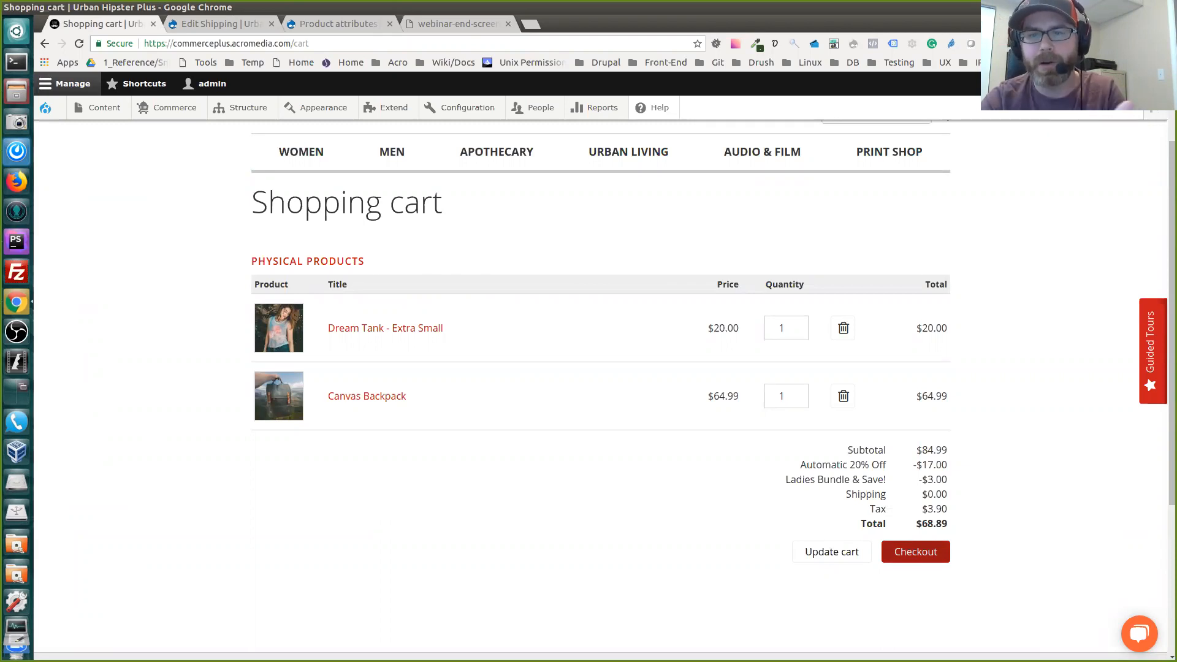
click(915, 552)
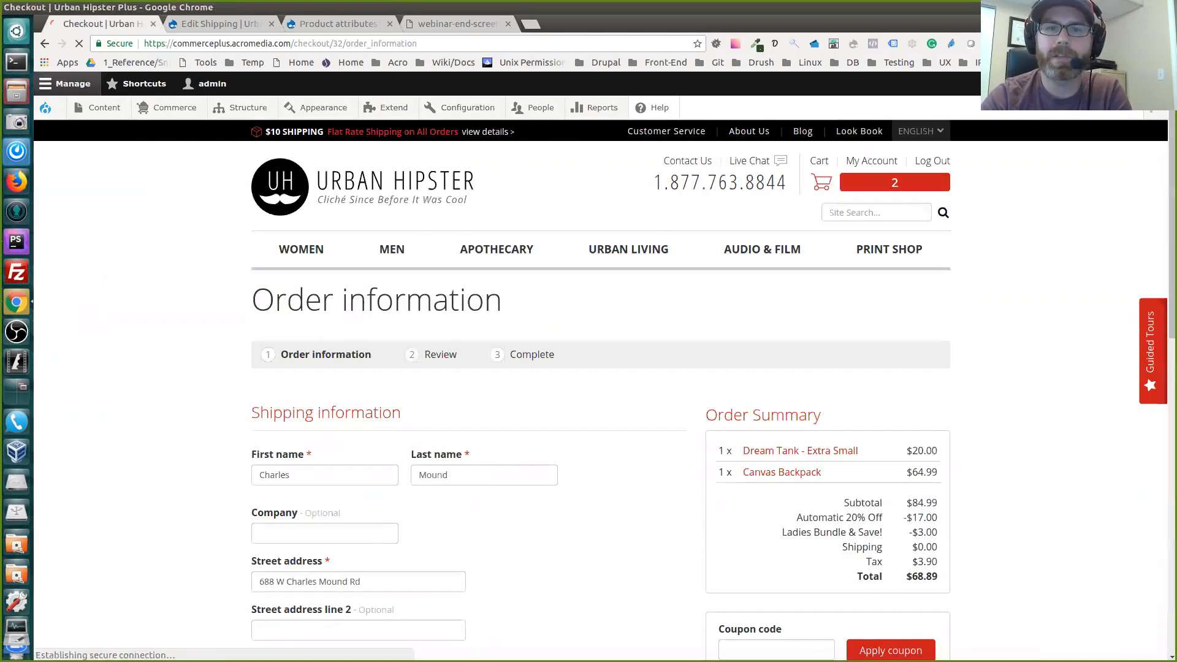
scroll(601, 392, down, 2)
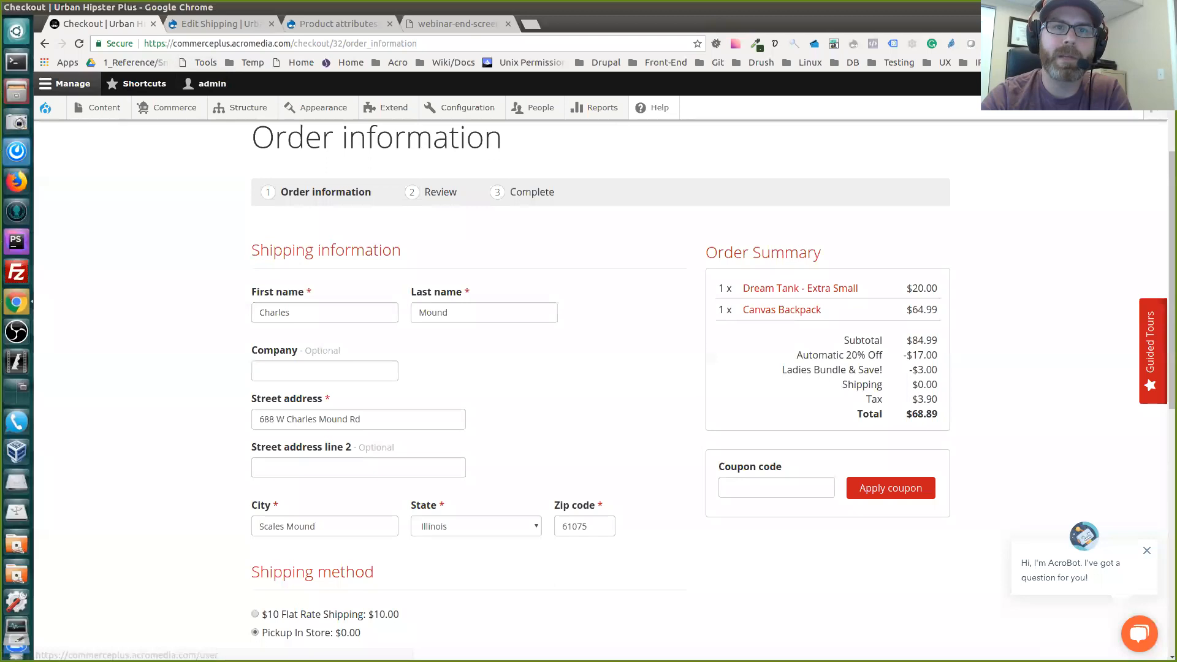
Compare the Shipping flow's Order information panes with the shipping sections of the checkout's Order information page
key(ctrl+Tab)
scroll(601, 385, up, 1)
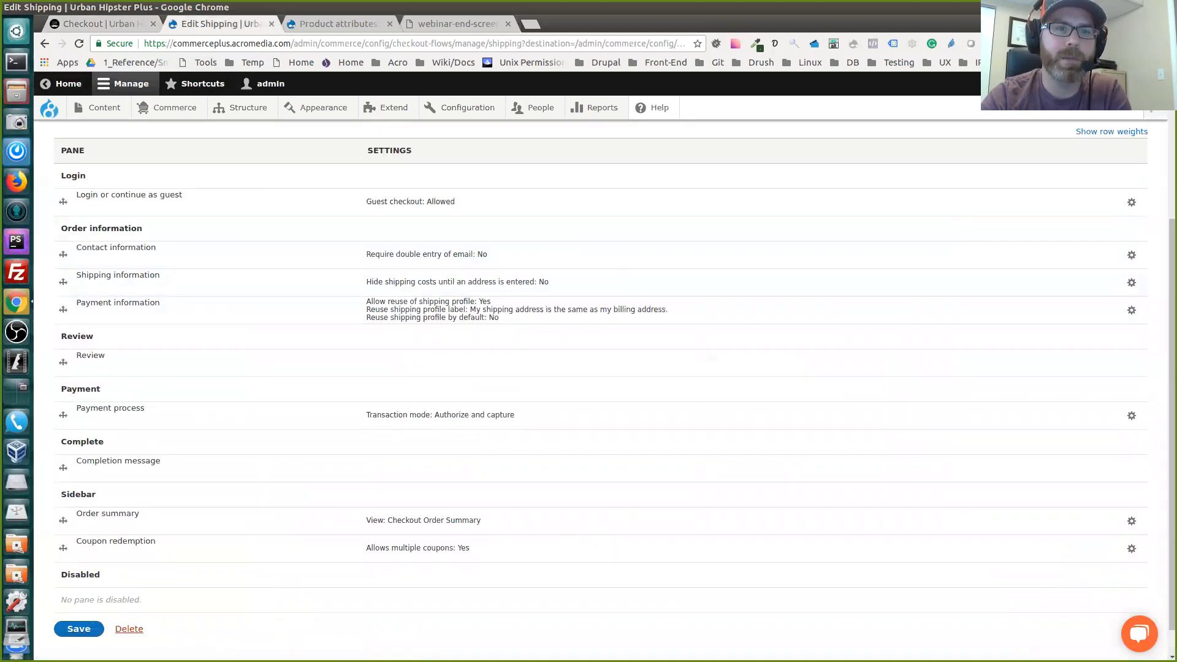
key(ctrl+shift+Tab)
scroll(600, 385, down, 3)
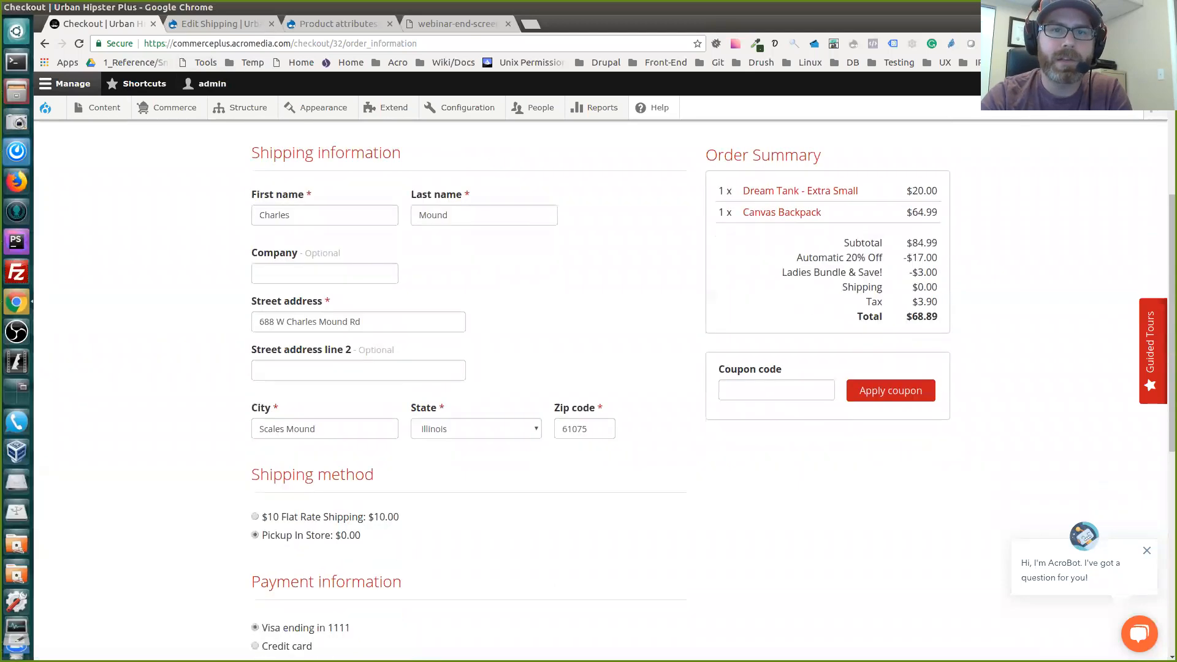
scroll(601, 385, up, 2)
scroll(600, 385, down, 2)
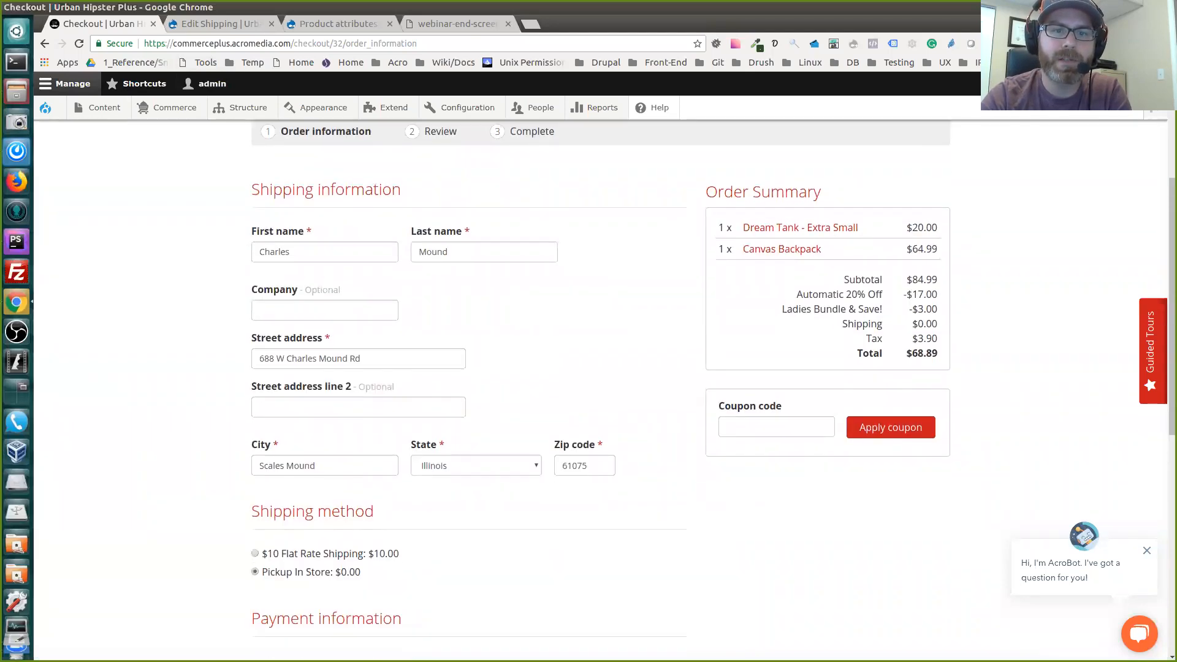
scroll(601, 385, up, 2)
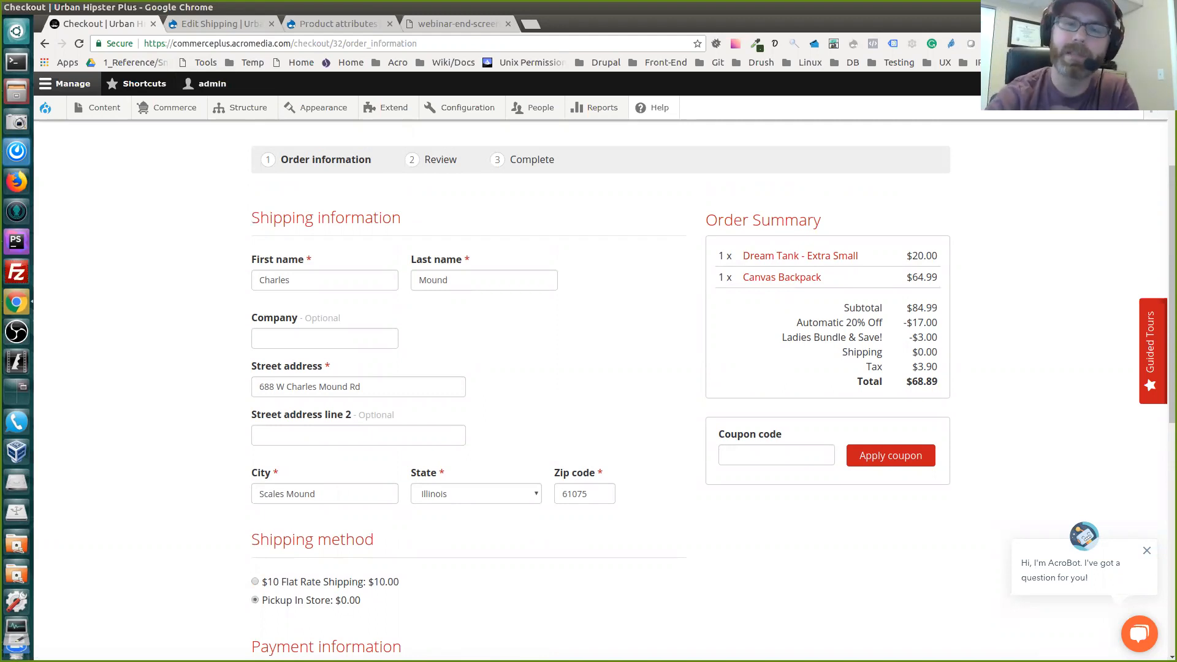
Choose $10 Flat Rate Shipping as the shipping method and review the available payment options
scroll(589, 399, down, 1)
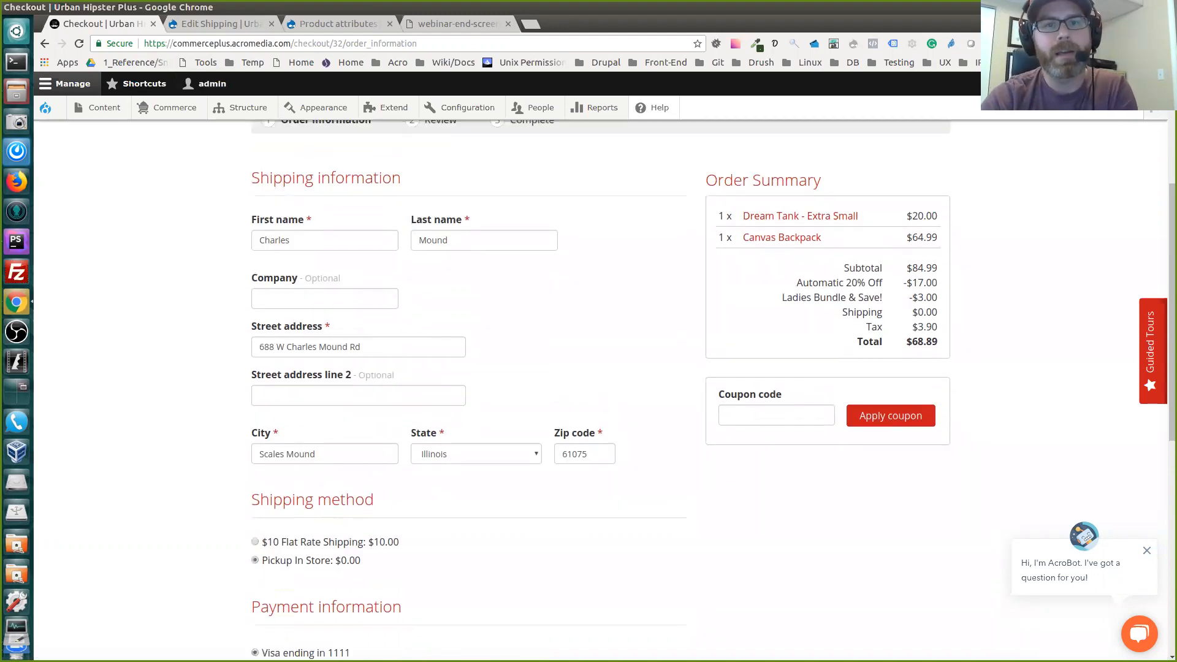
scroll(588, 398, down, 5)
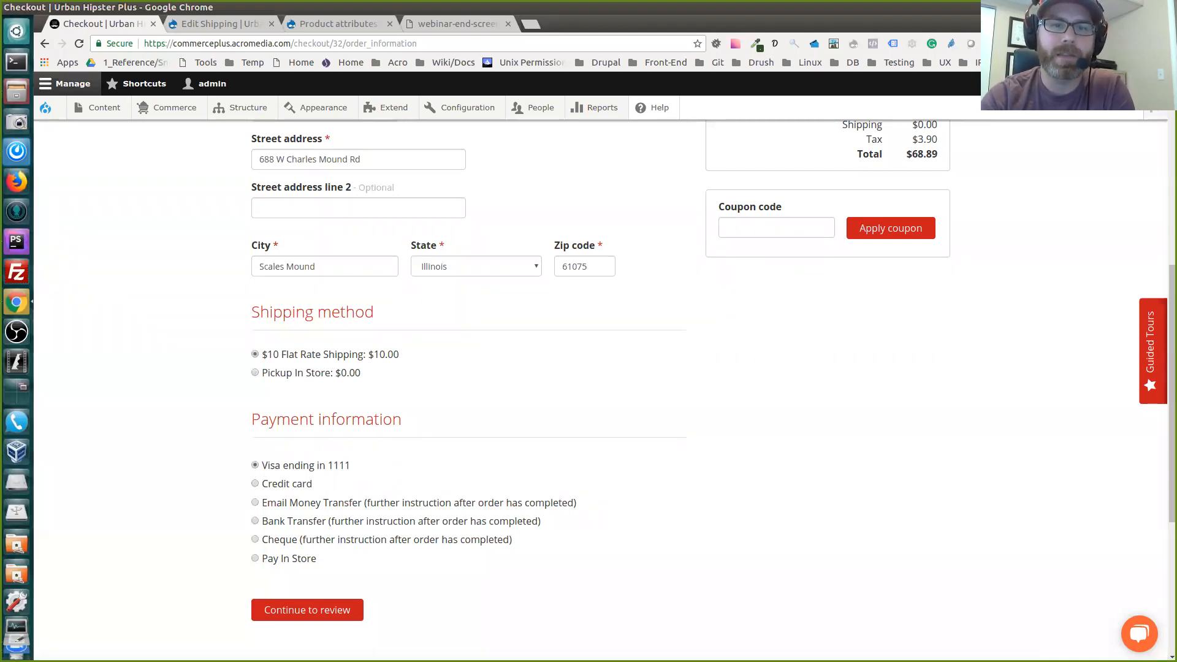
scroll(588, 392, down, 2)
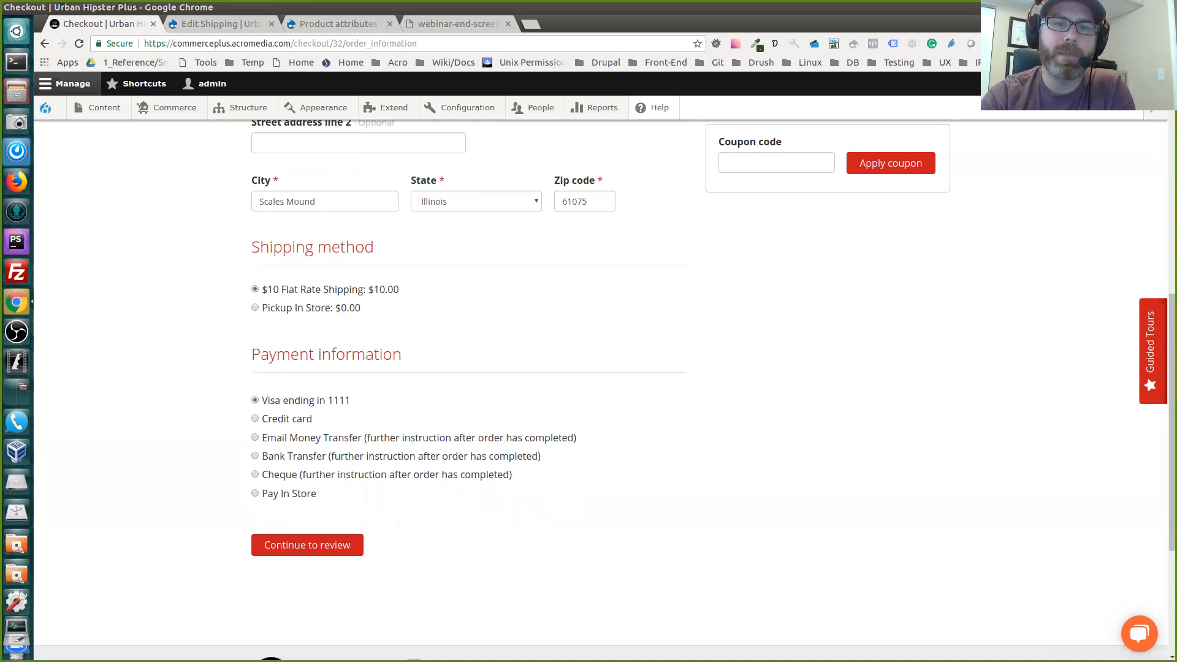
scroll(589, 392, down, 1)
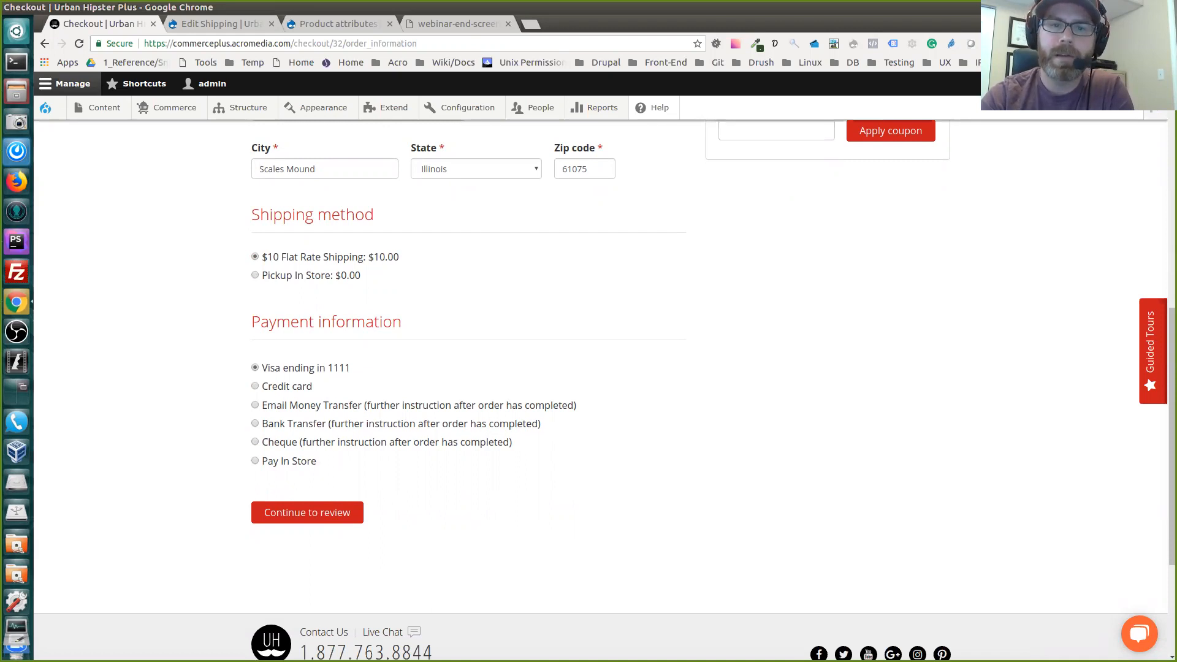
scroll(588, 386, up, 6)
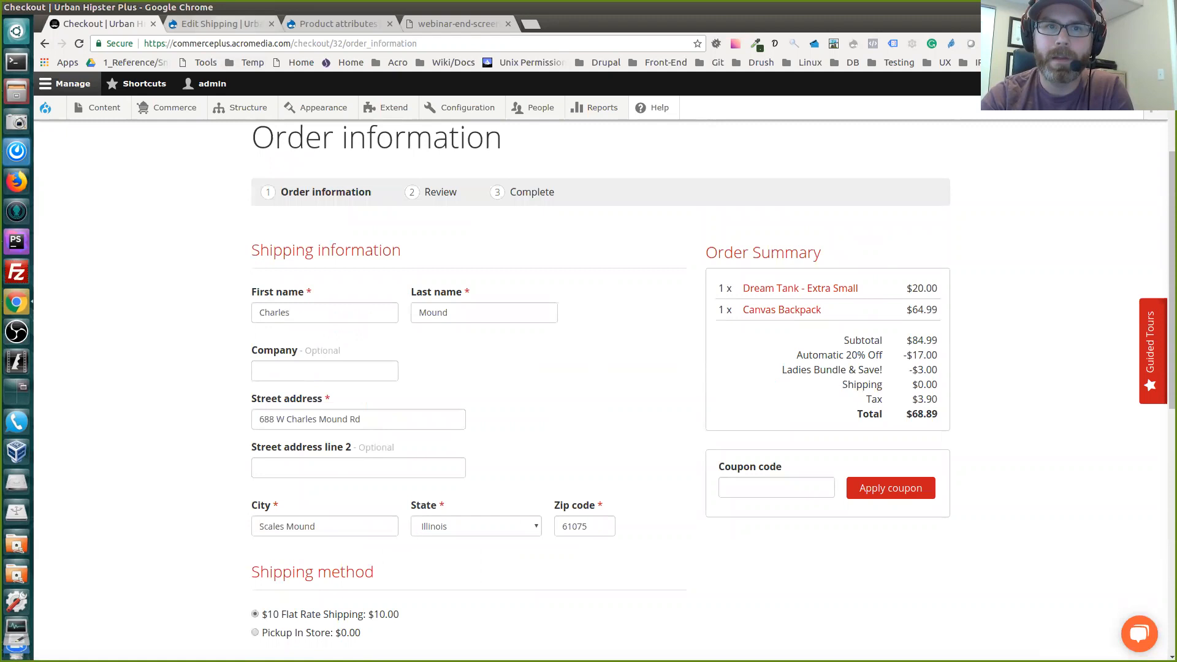
Compare the Shipping flow's Sidebar panes with the order summary and coupon section in the checkout
click(240, 24)
scroll(588, 386, down, 1)
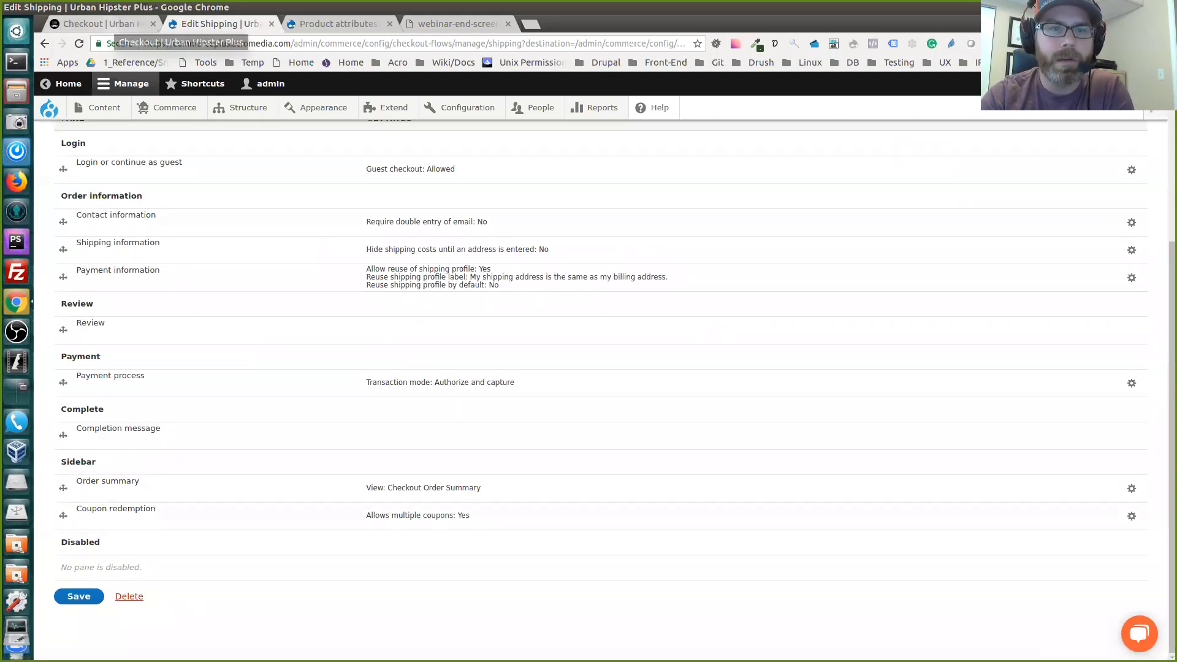
click(101, 24)
scroll(601, 380, down, 3)
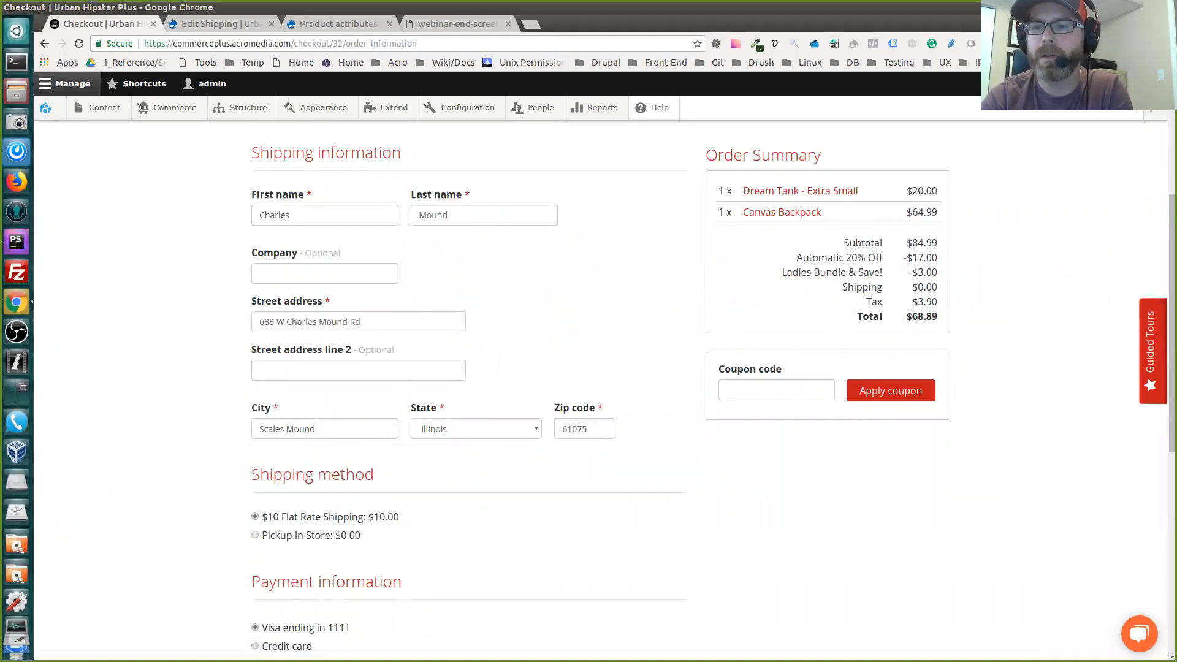
Try to apply the coupon code take10 to the order, and clear the coupon code entry
click(776, 390)
text(take10)
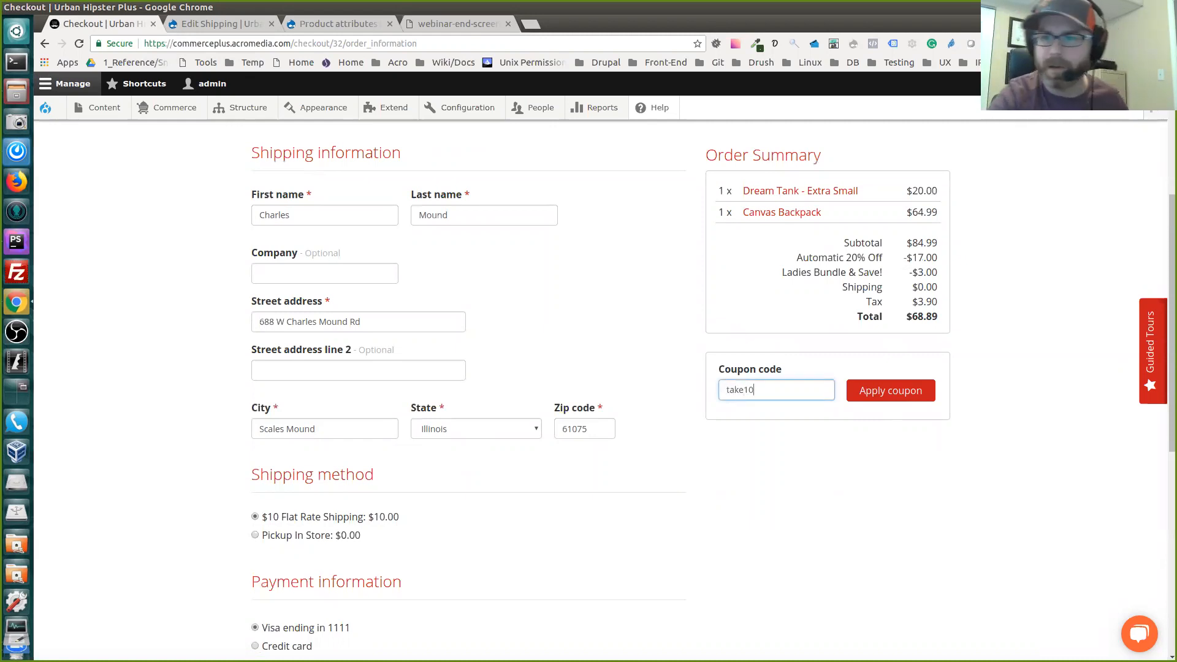
key(Return)
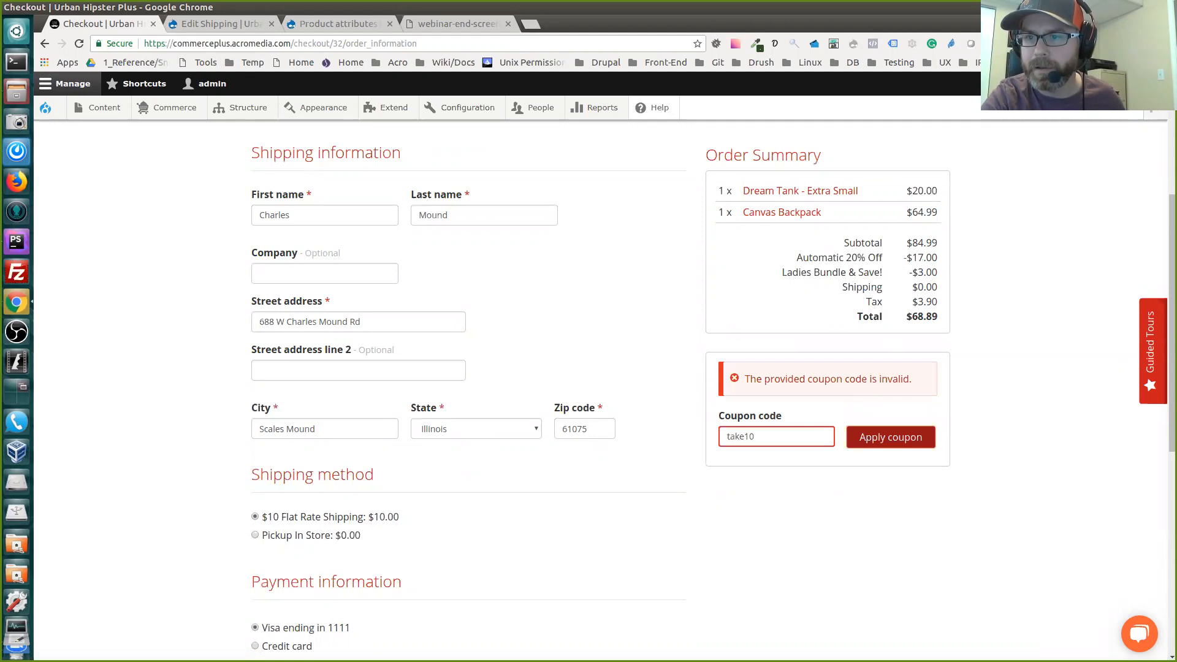
key(shift+Tab)
key(BackSpace)
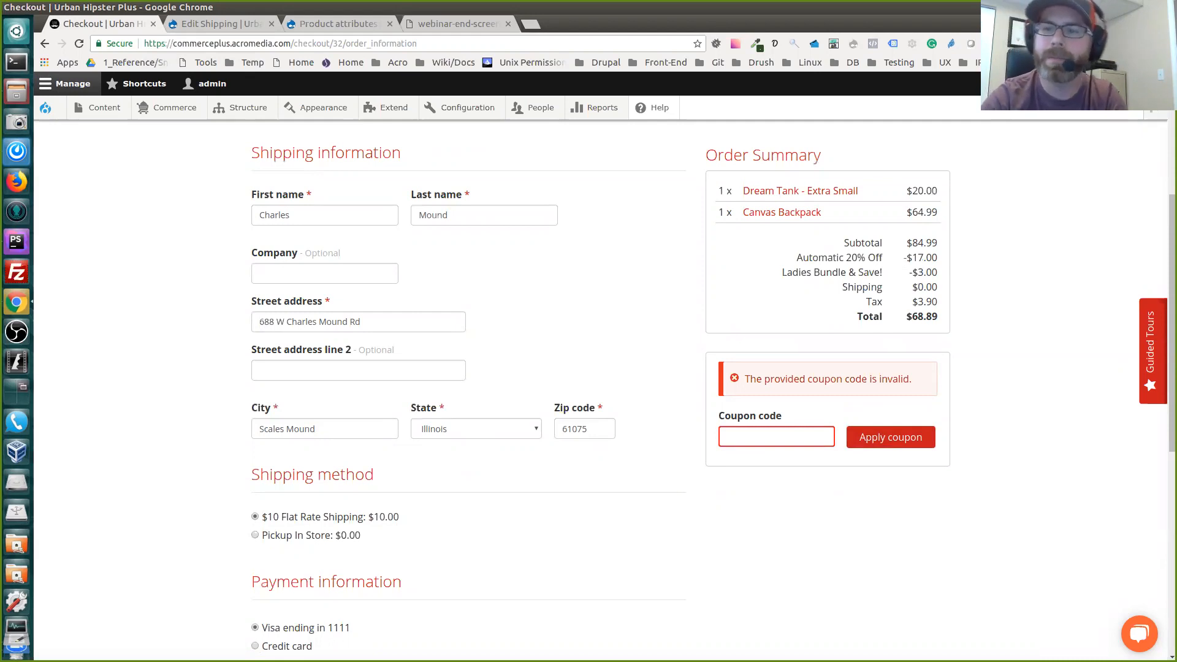
Continue to the order review with the saved Visa card as payment and examine the contact, shipping and payment details
scroll(601, 380, down, 2)
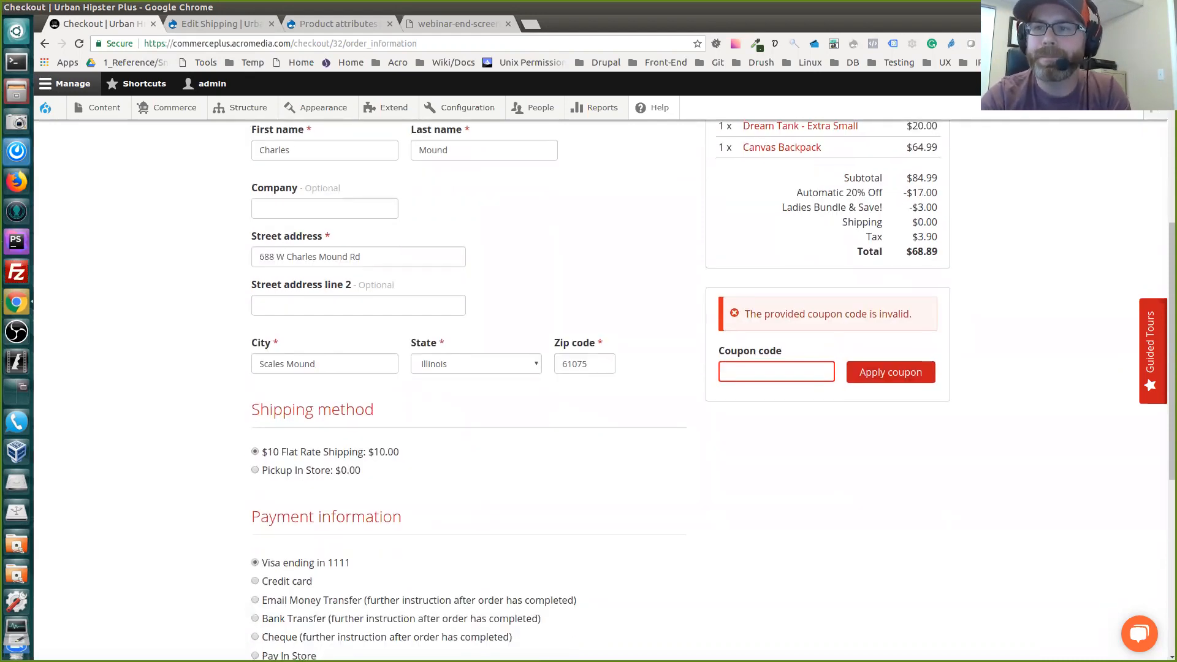
scroll(601, 380, down, 9)
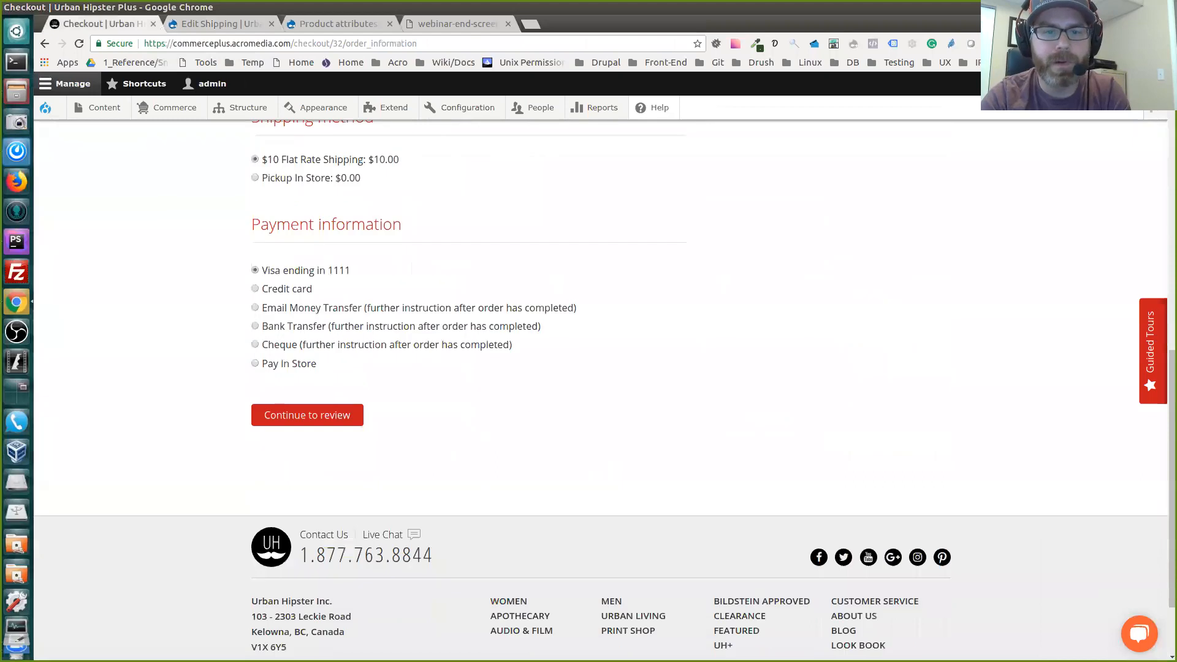
click(307, 415)
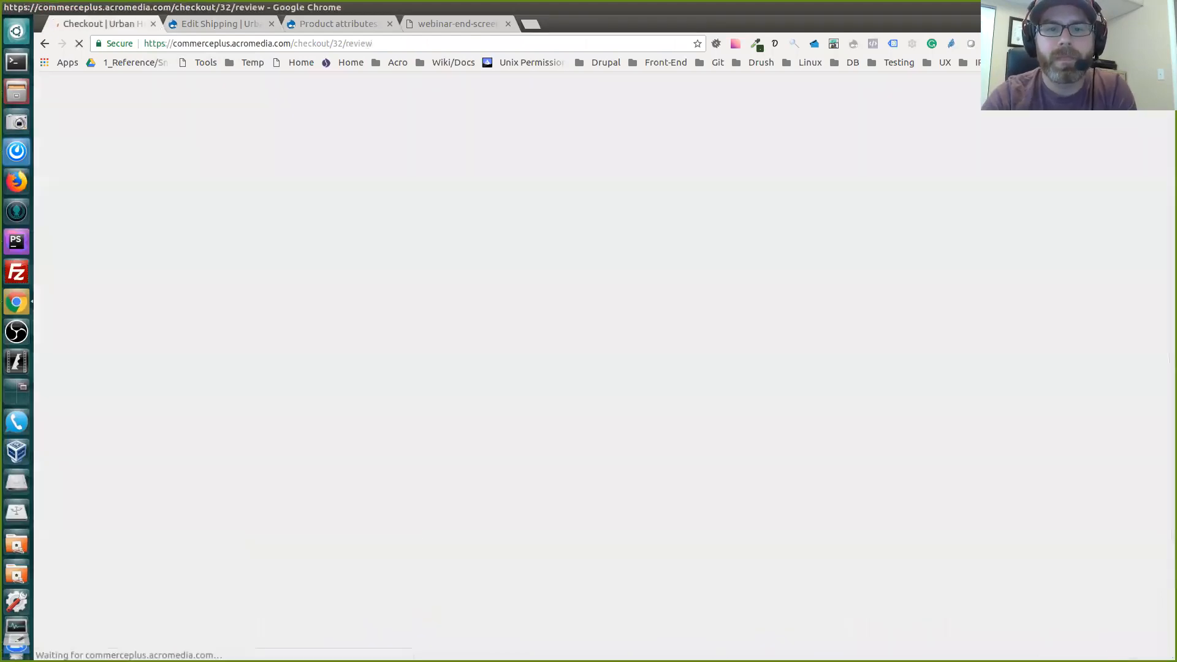
scroll(589, 367, down, 5)
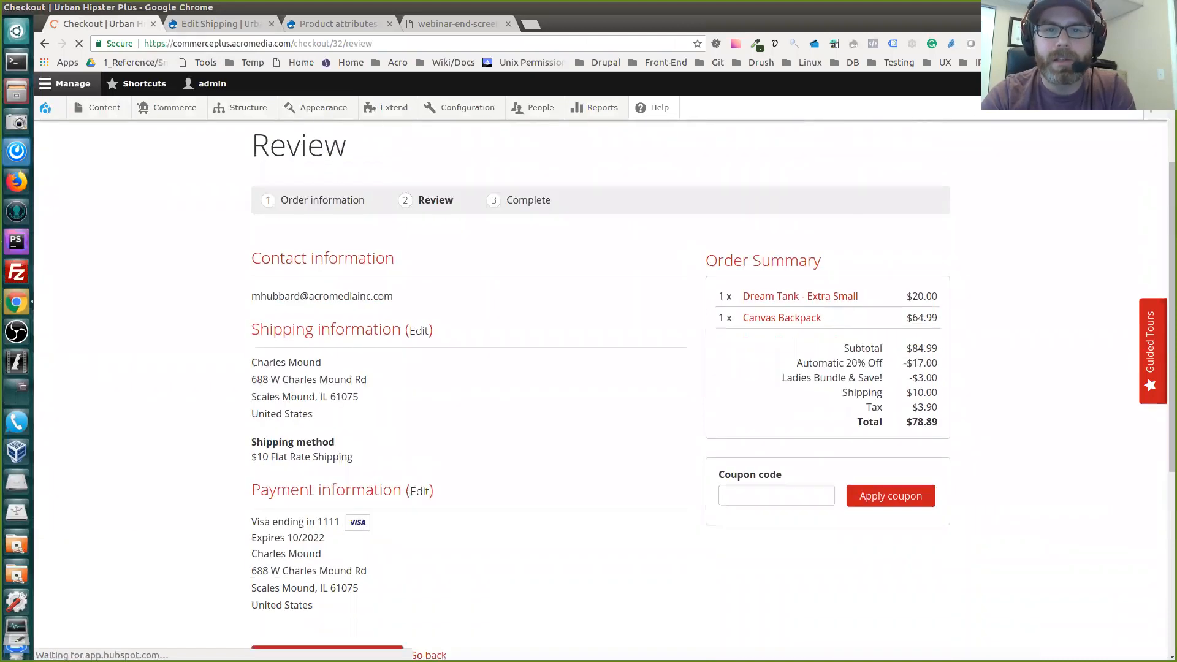
Check the Review and Payment panes in the Shipping checkout flow, and pay for and complete the purchase
key(ctrl+Tab)
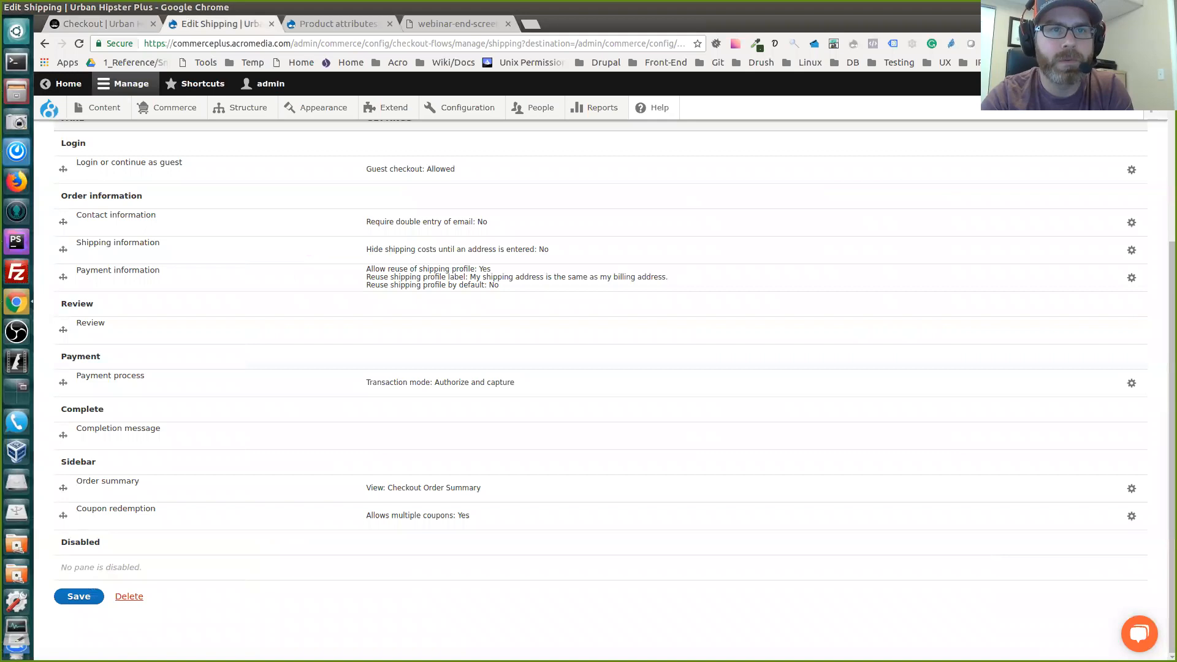
key(ctrl+shift+Tab)
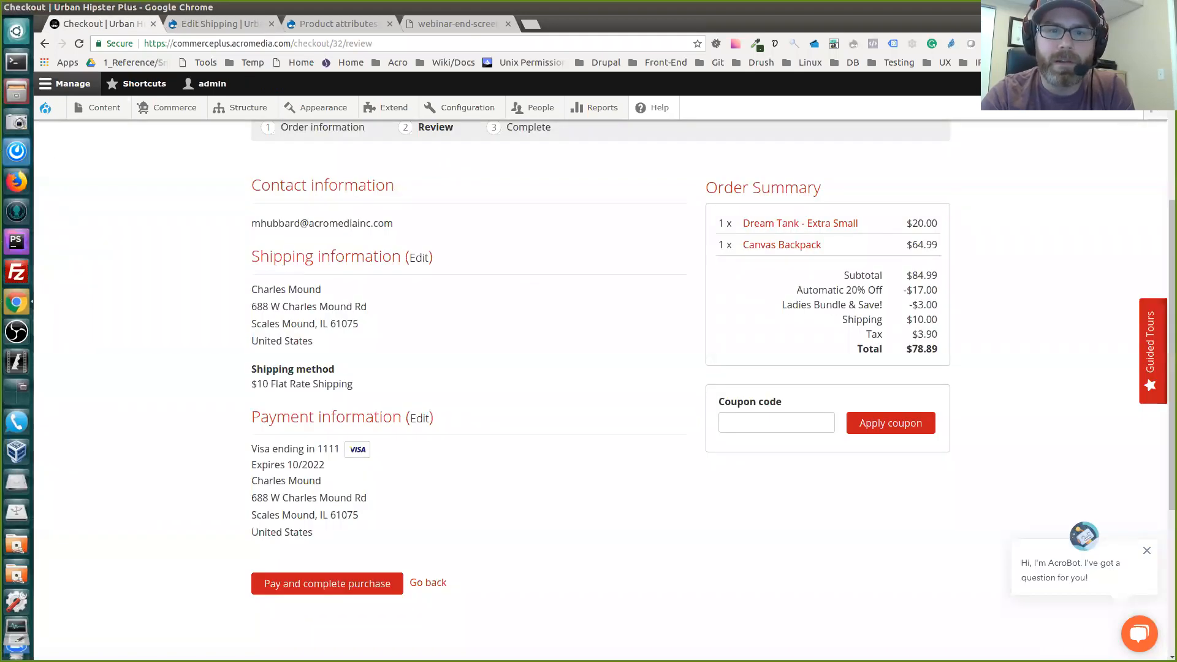
scroll(601, 368, down, 1)
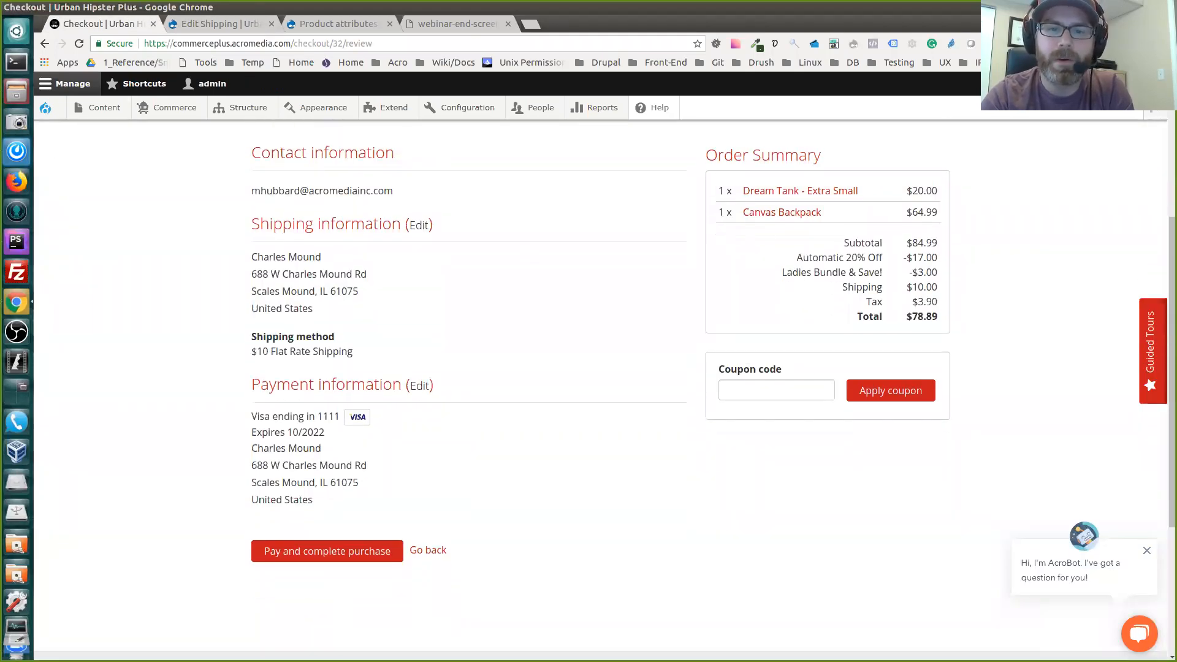
click(327, 551)
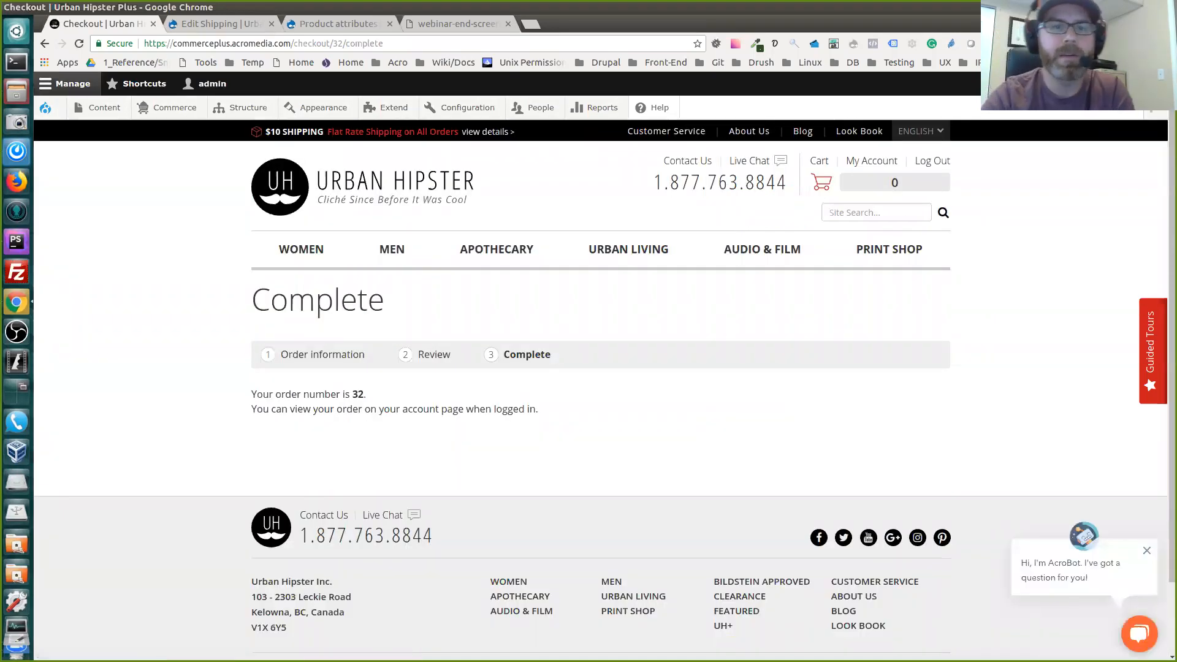
scroll(588, 368, down, 1)
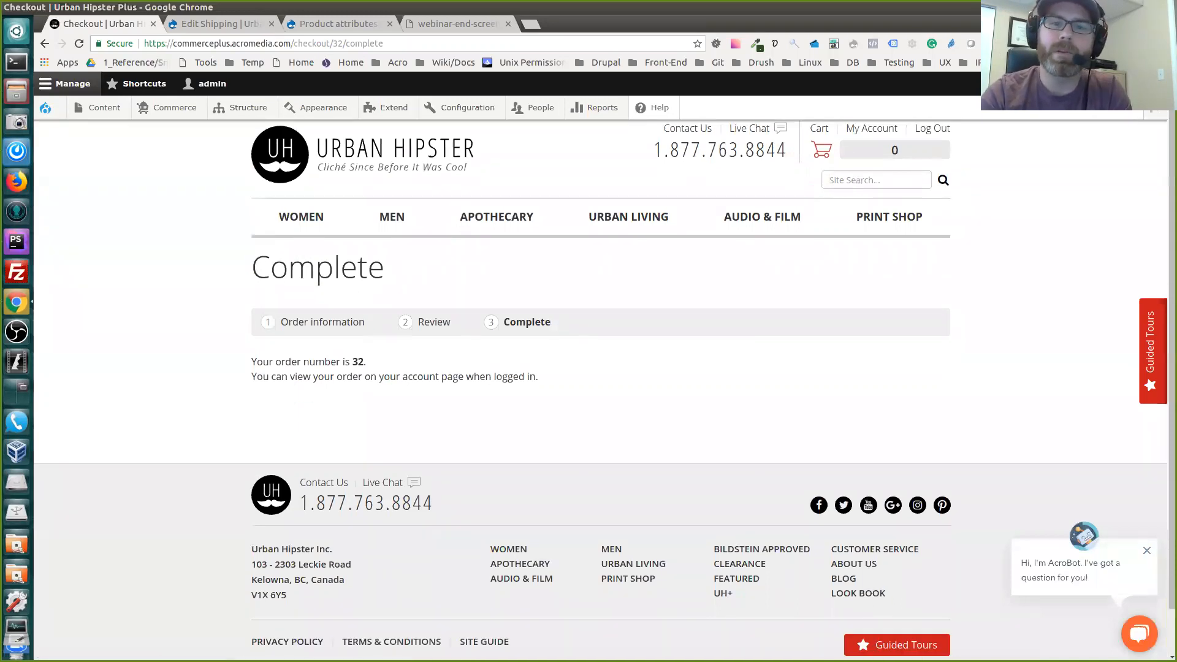
Examine the order number and the account-page note on the Complete page of the checkout
double_click(358, 362)
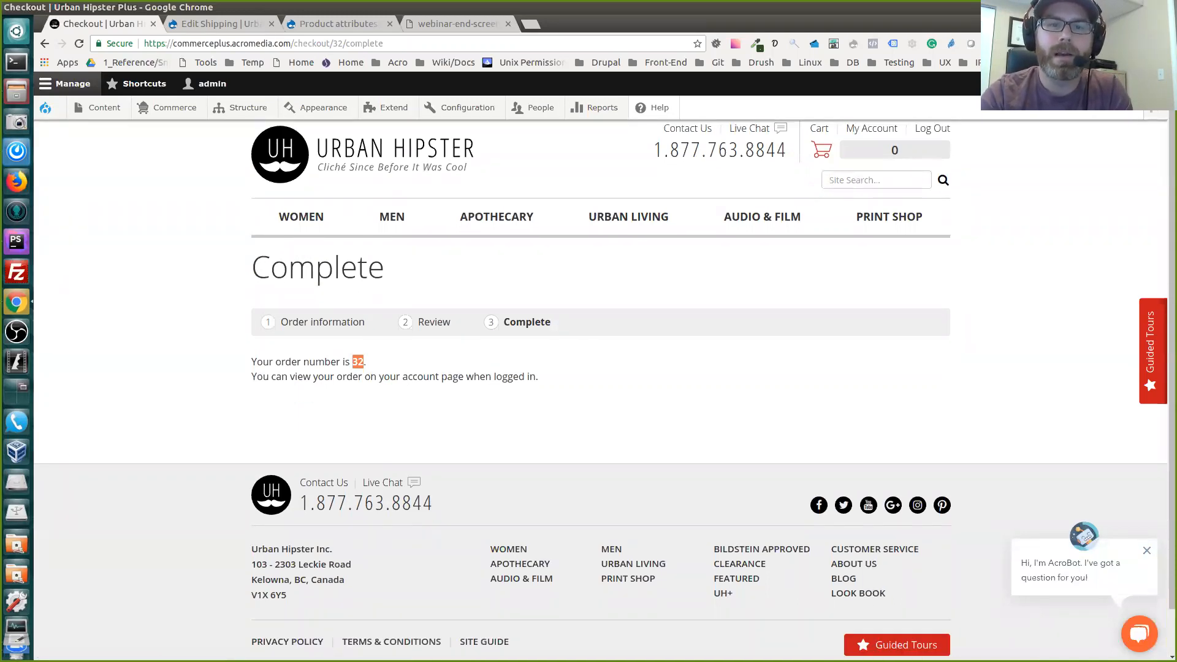
triple_click(380, 376)
click(393, 378)
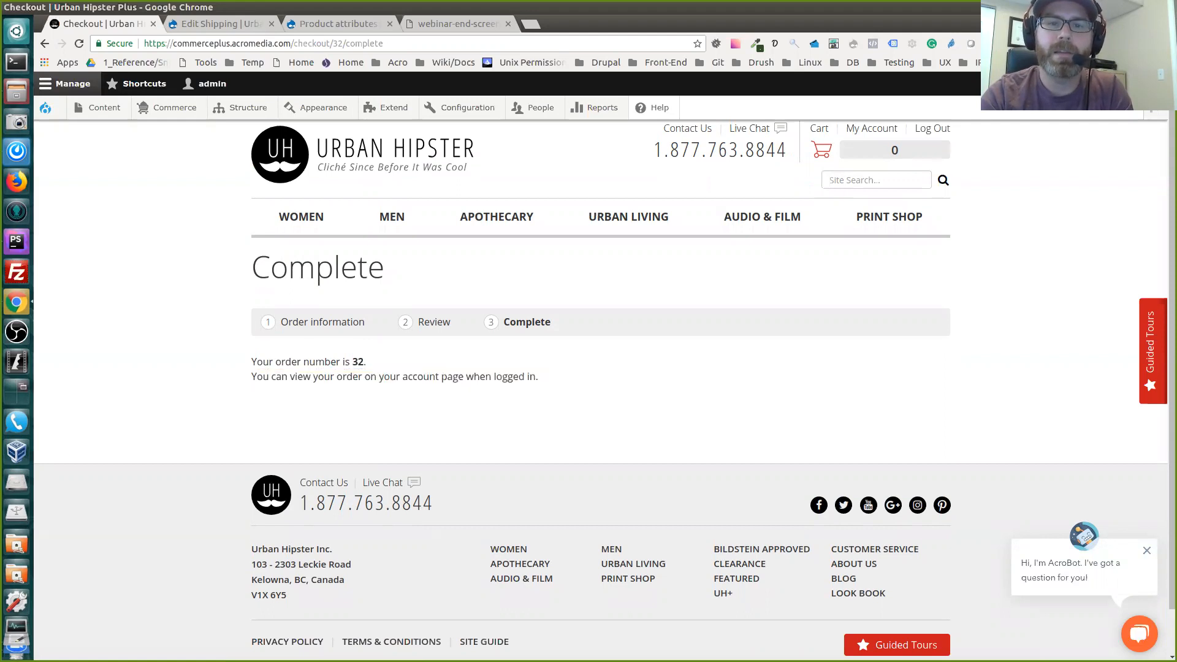
scroll(600, 386, up, 1)
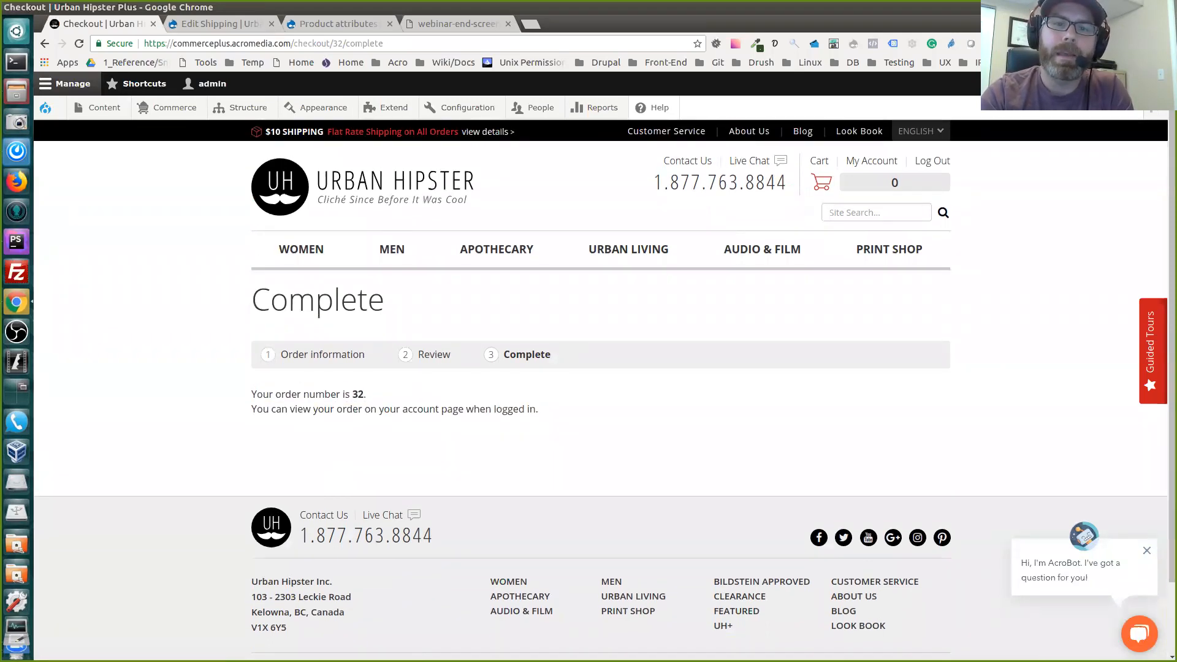
double_click(358, 394)
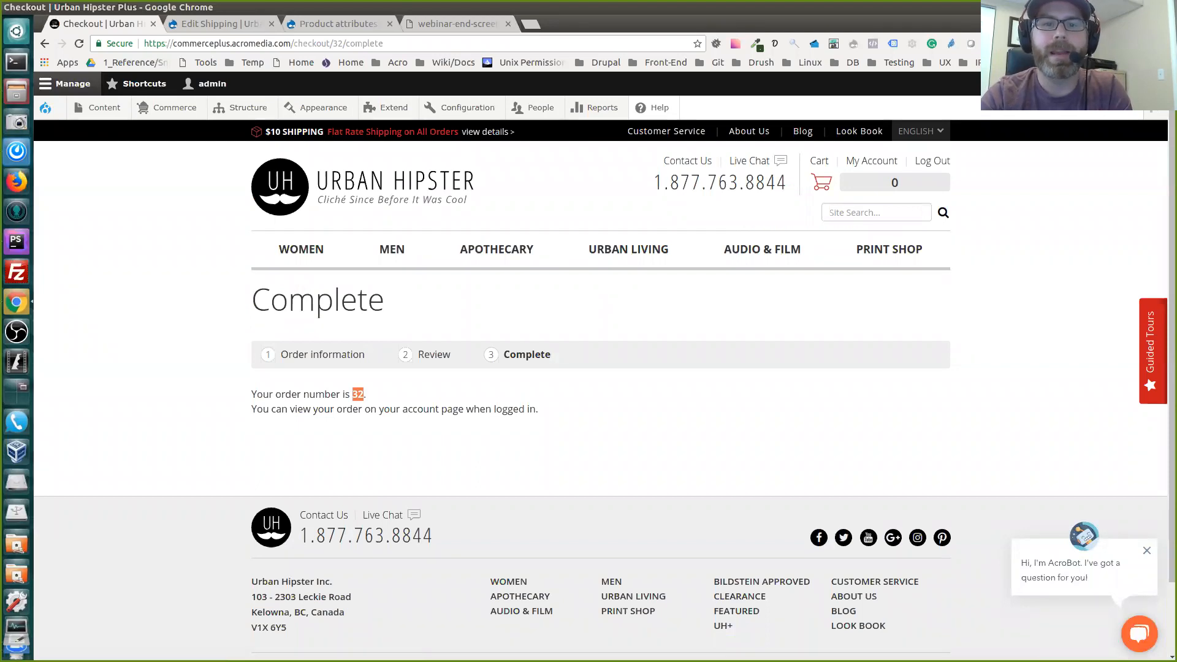
click(380, 394)
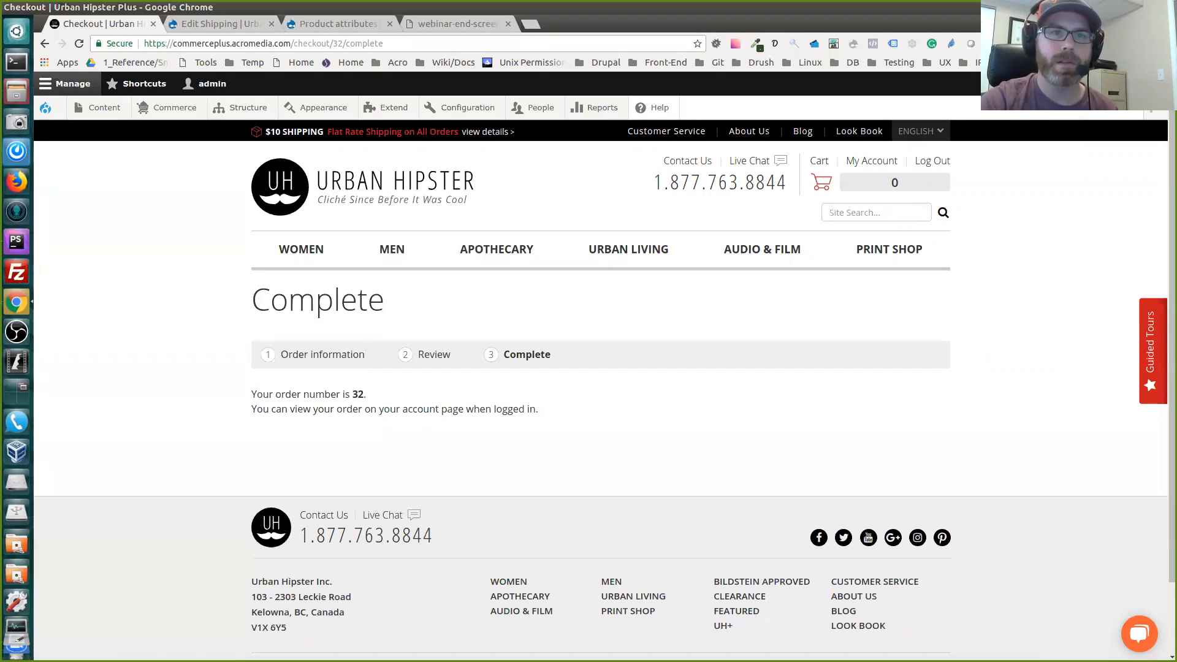
Open the Download checkout flow from the checkout flows list and examine its panes
key(ctrl+Tab)
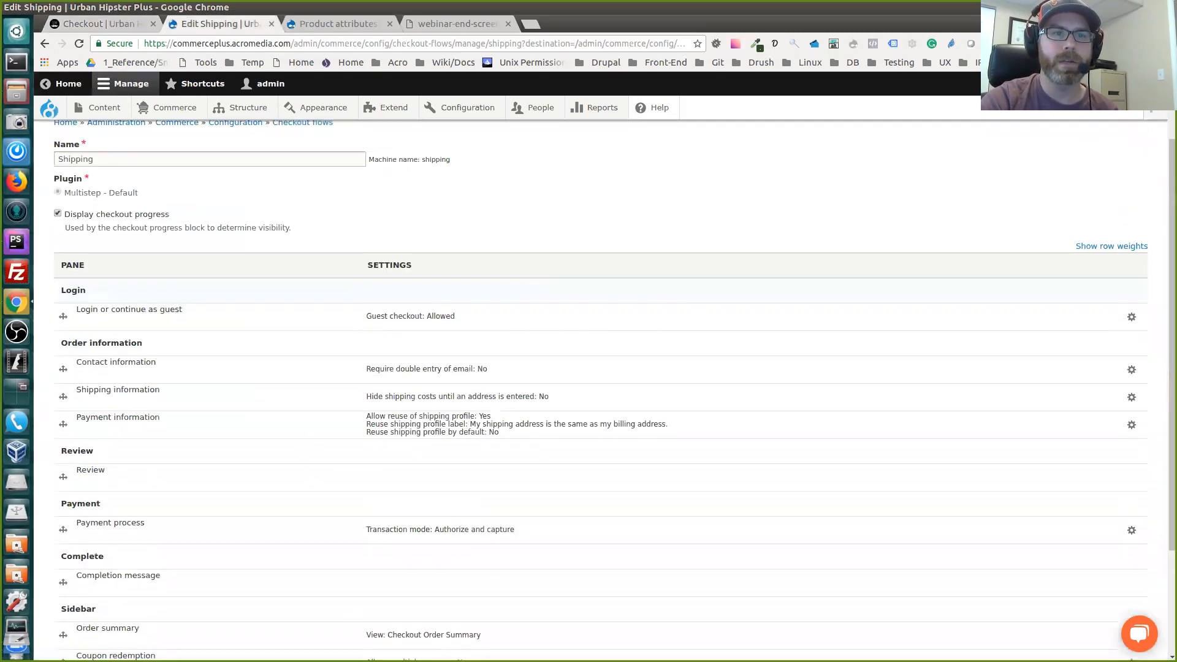
scroll(276, 290, up, 3)
click(45, 44)
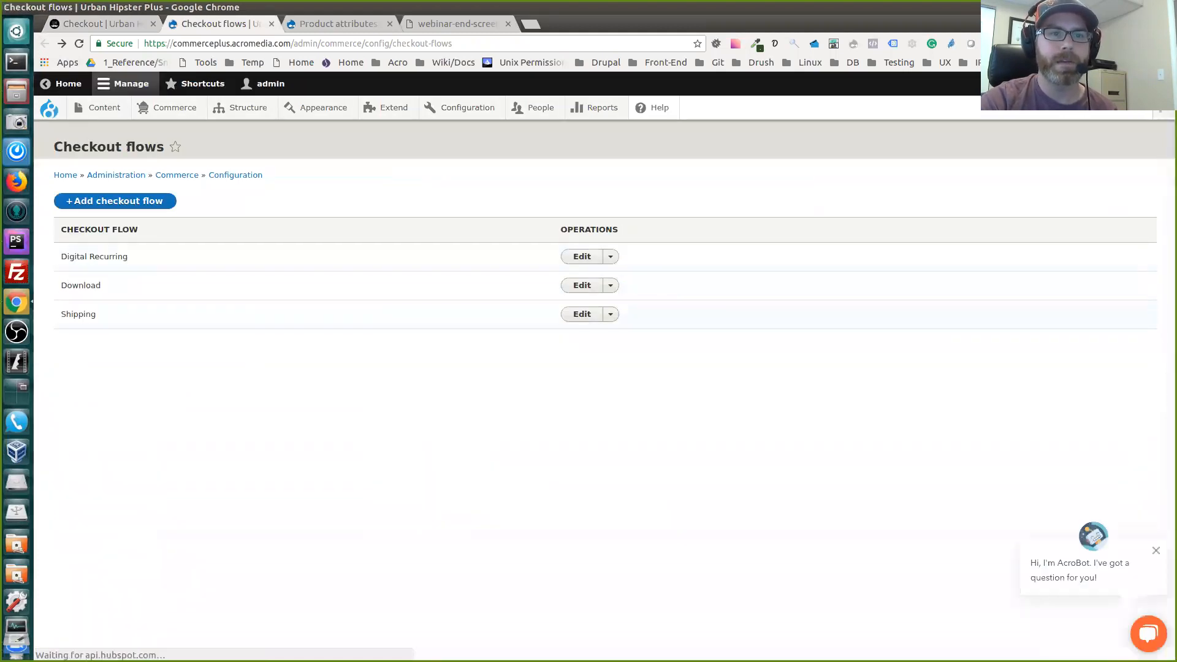
click(582, 285)
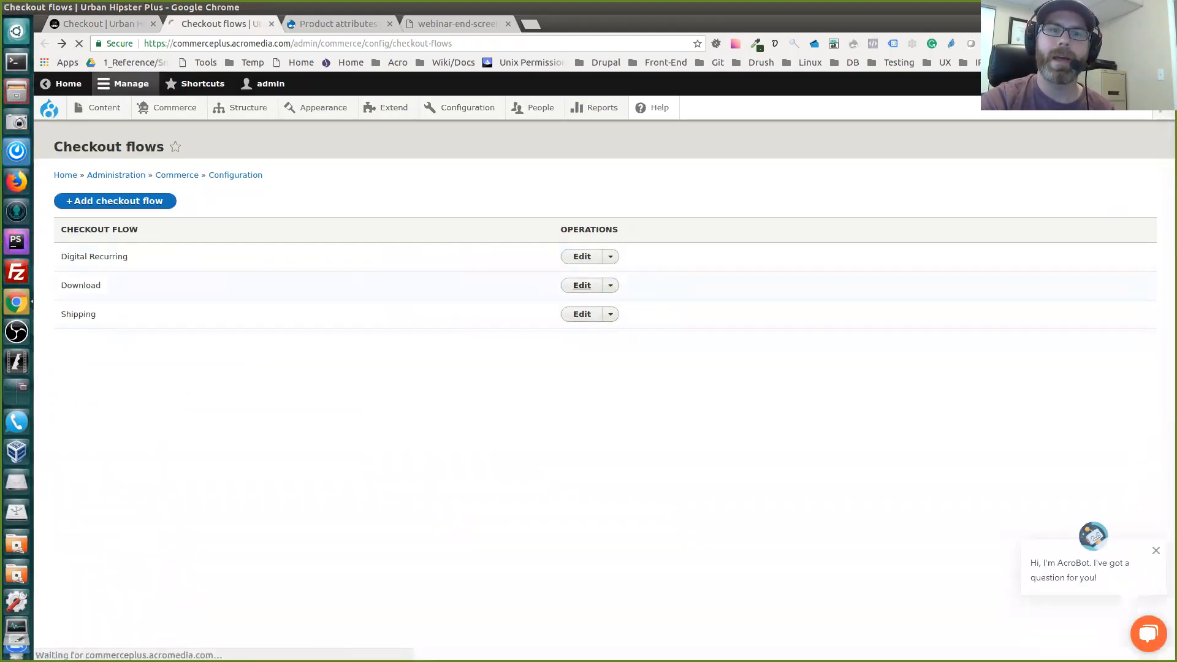
scroll(604, 386, down, 5)
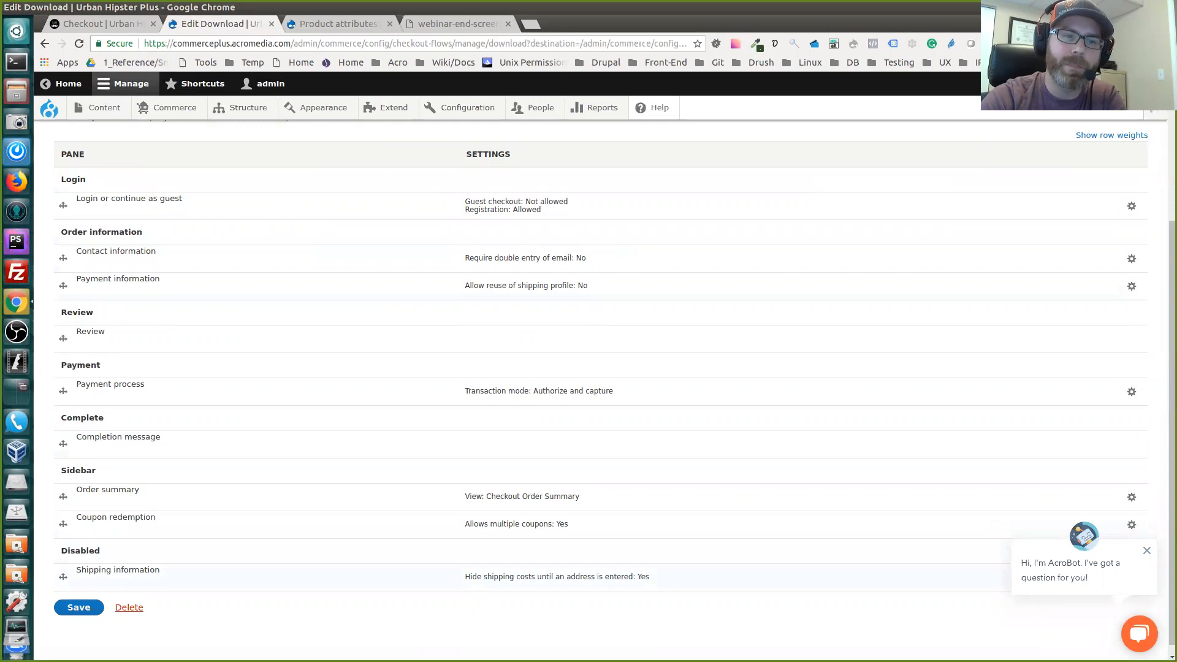
Try moving the Download flow's Payment information pane to Disabled, and return it to Order information
drag(63, 285, 63, 550)
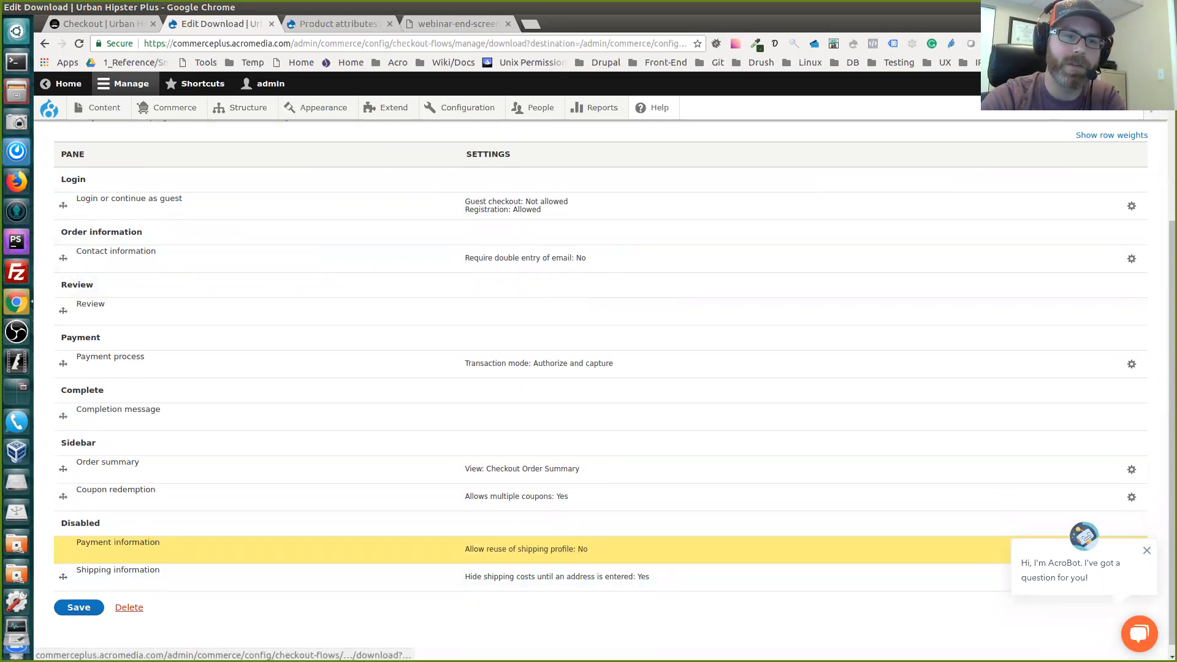
drag(63, 591, 63, 326)
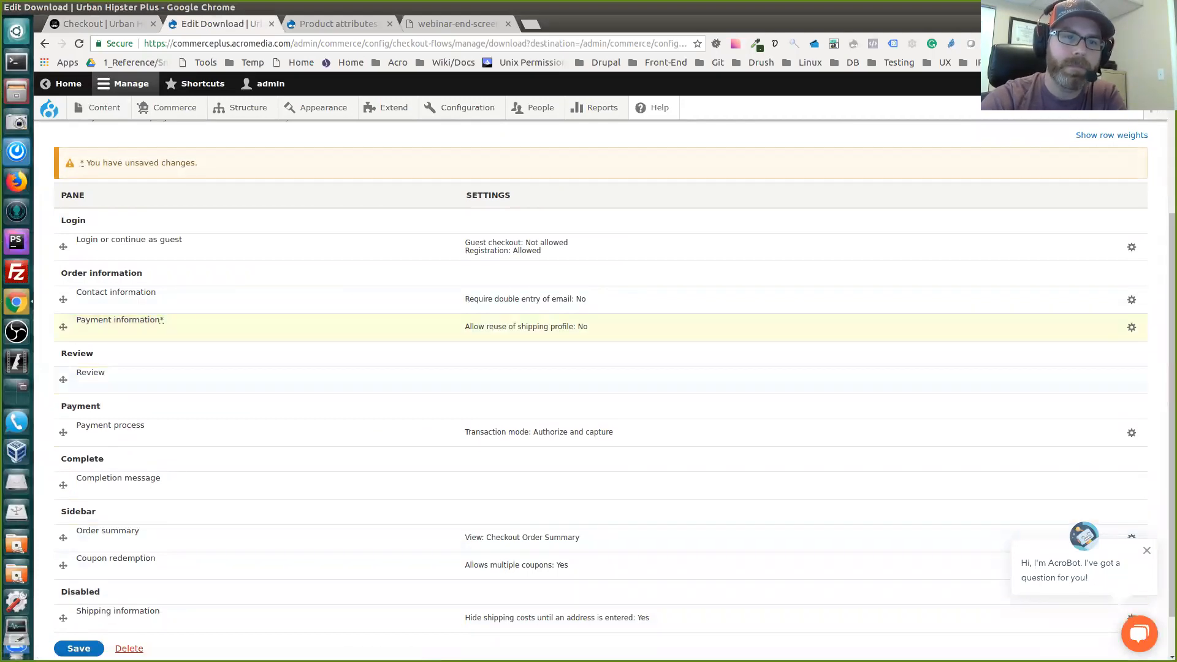
scroll(601, 386, down, 2)
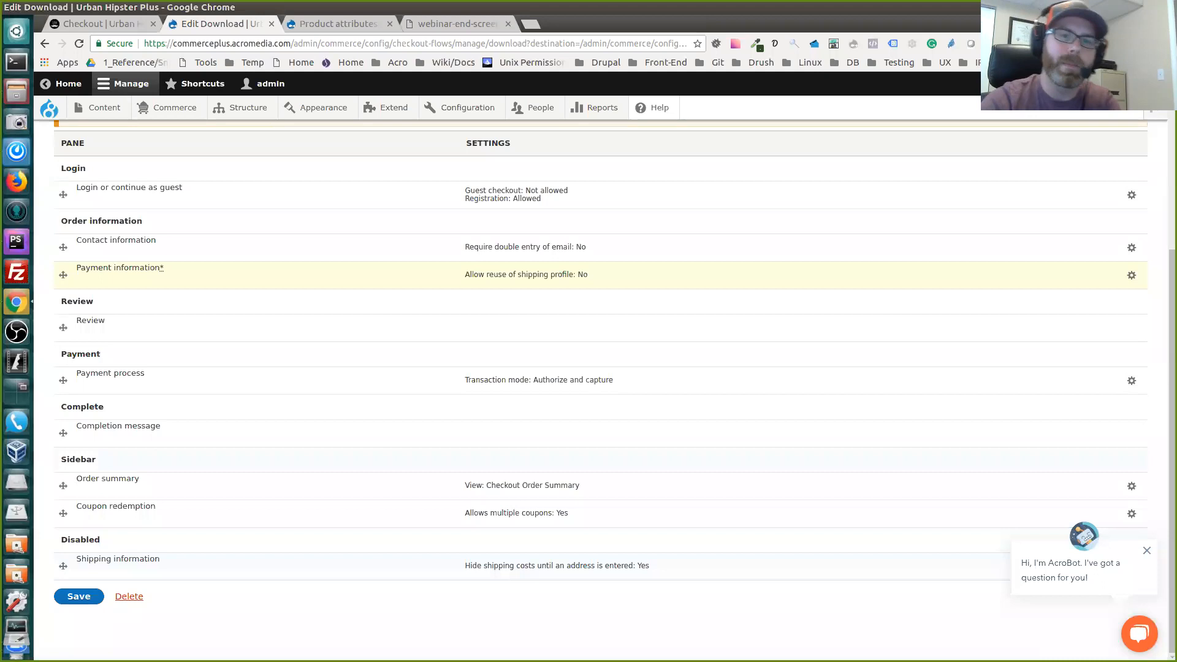
scroll(601, 368, up, 2)
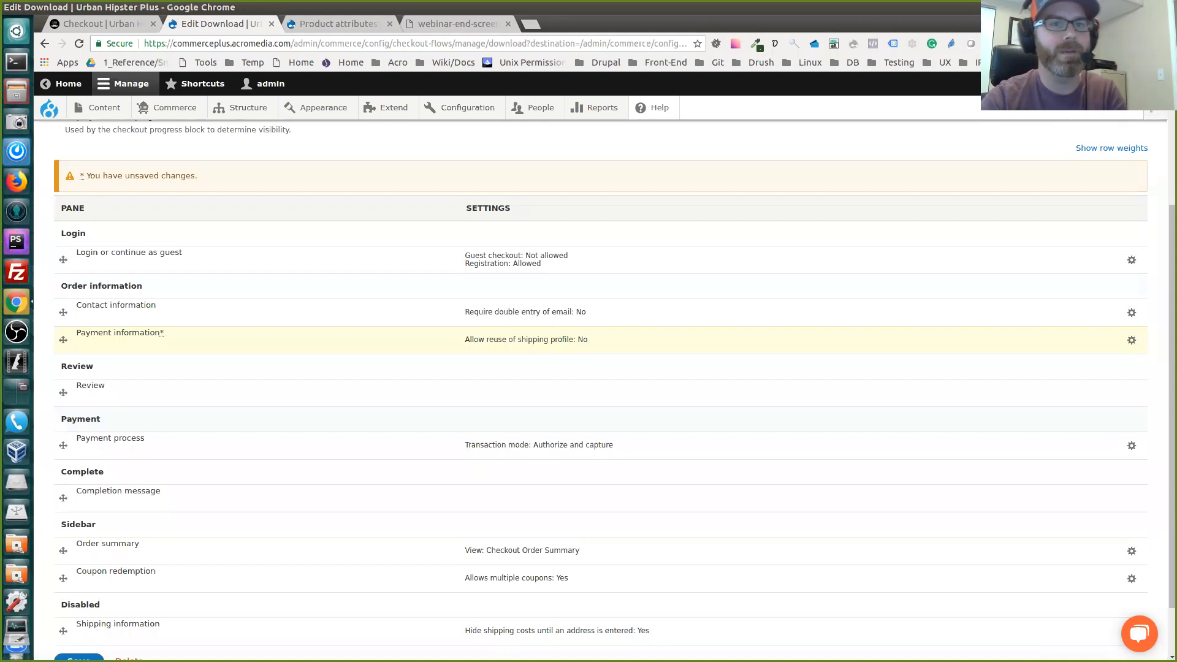
scroll(600, 390, up, 2)
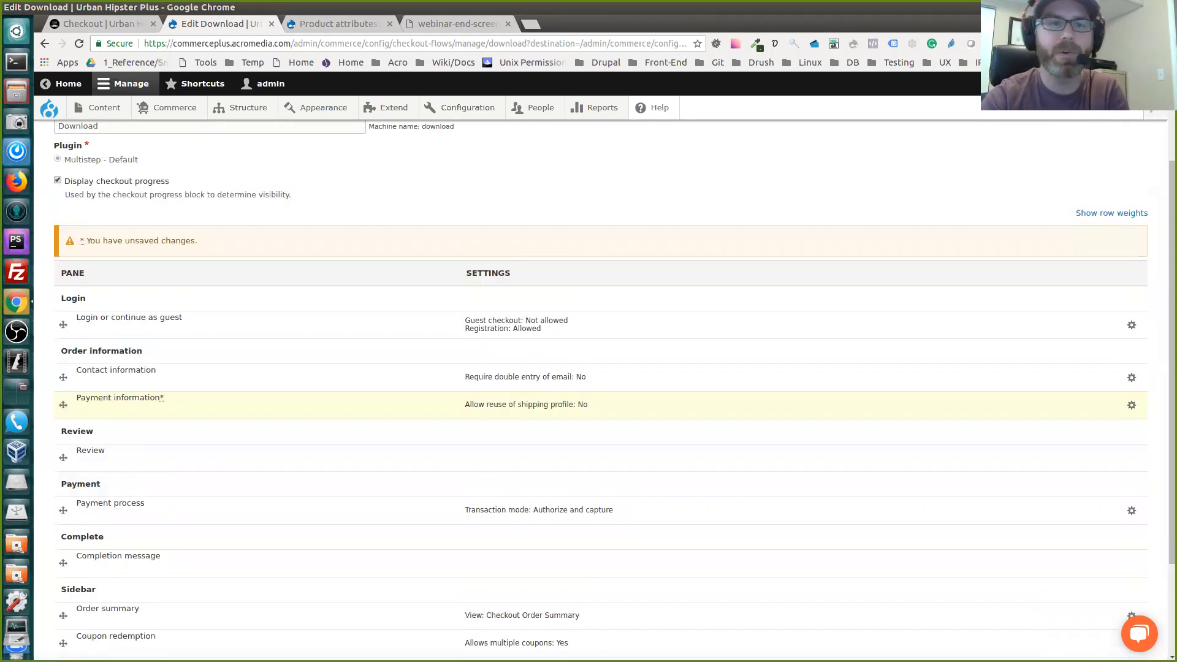
scroll(601, 390, up, 4)
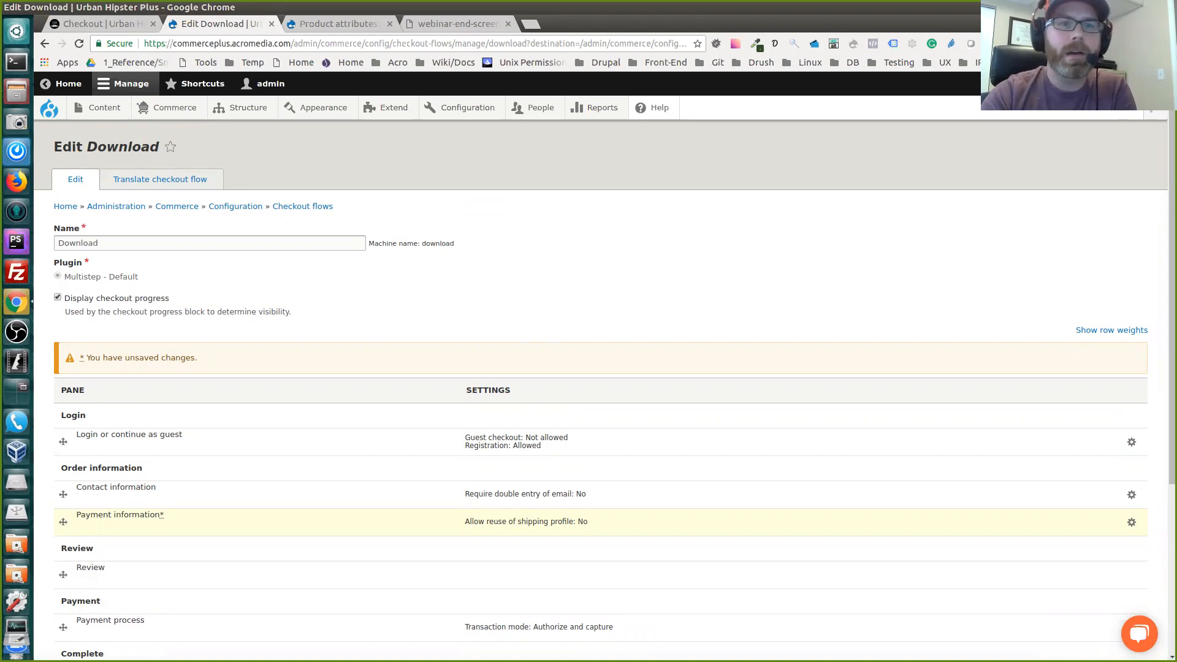
Open the Default order item type from the Commerce order configuration and check its order type and taxable type
mouse_move(167, 108)
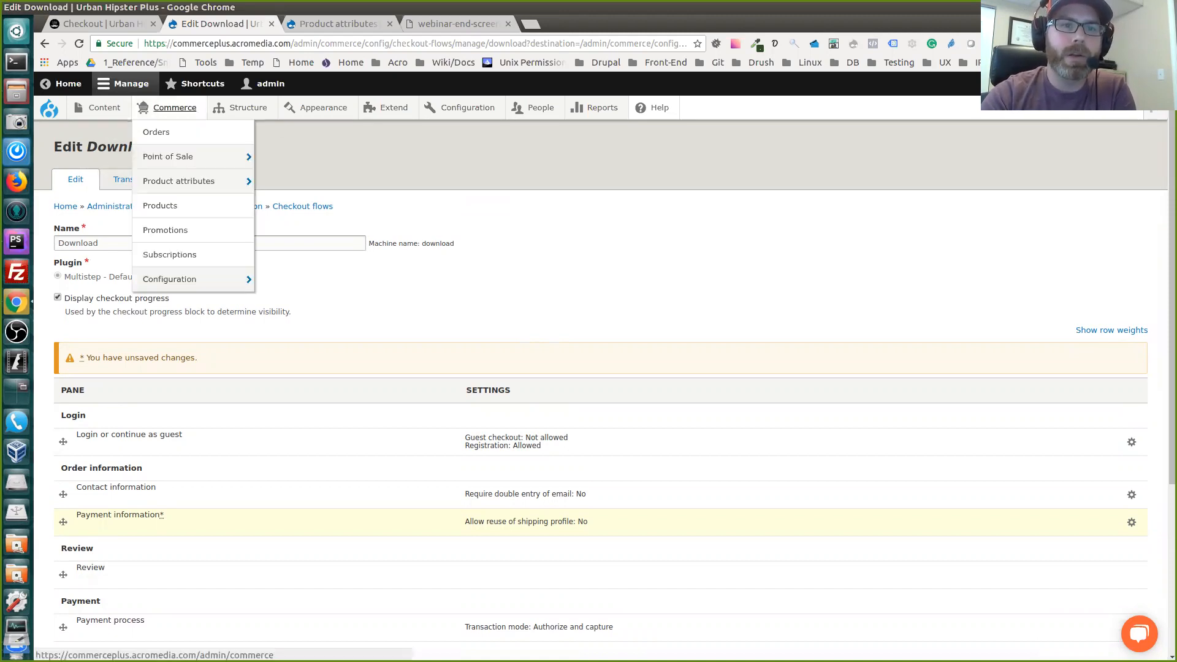
mouse_move(169, 279)
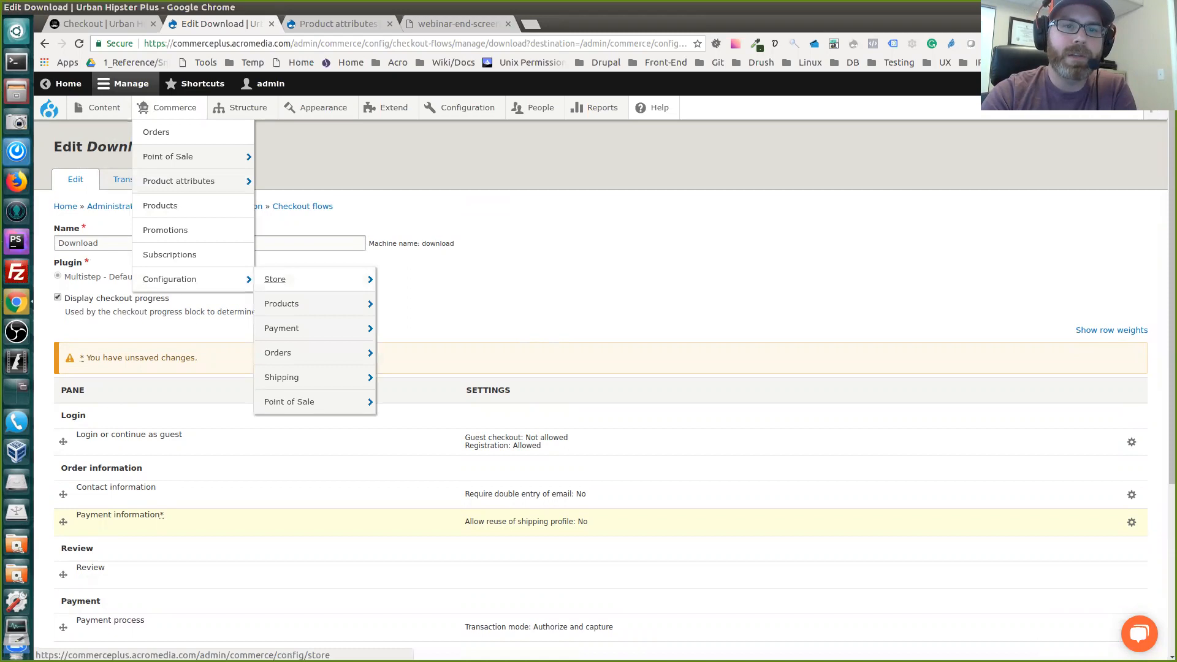
mouse_move(278, 352)
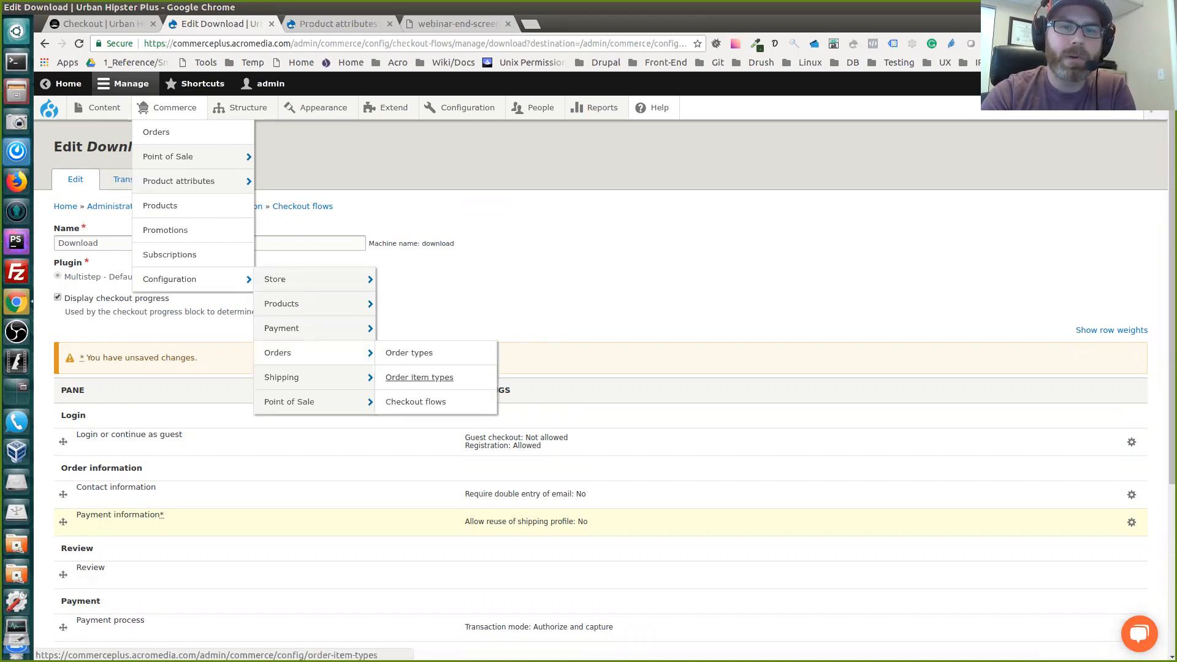
click(419, 377)
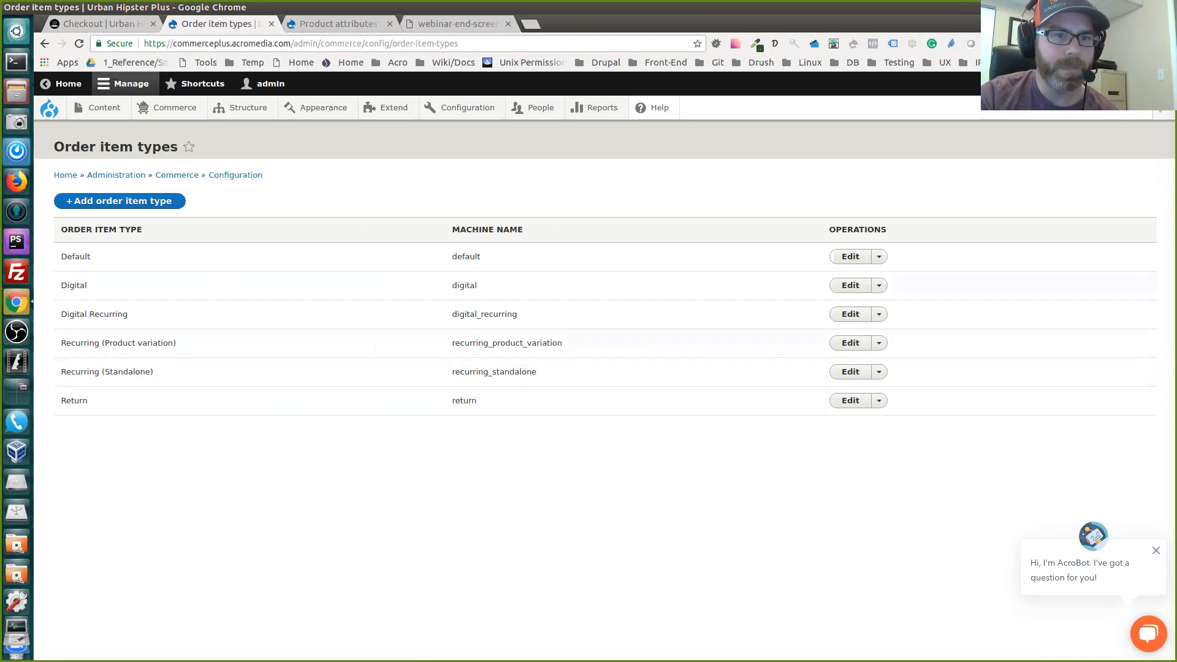
click(850, 257)
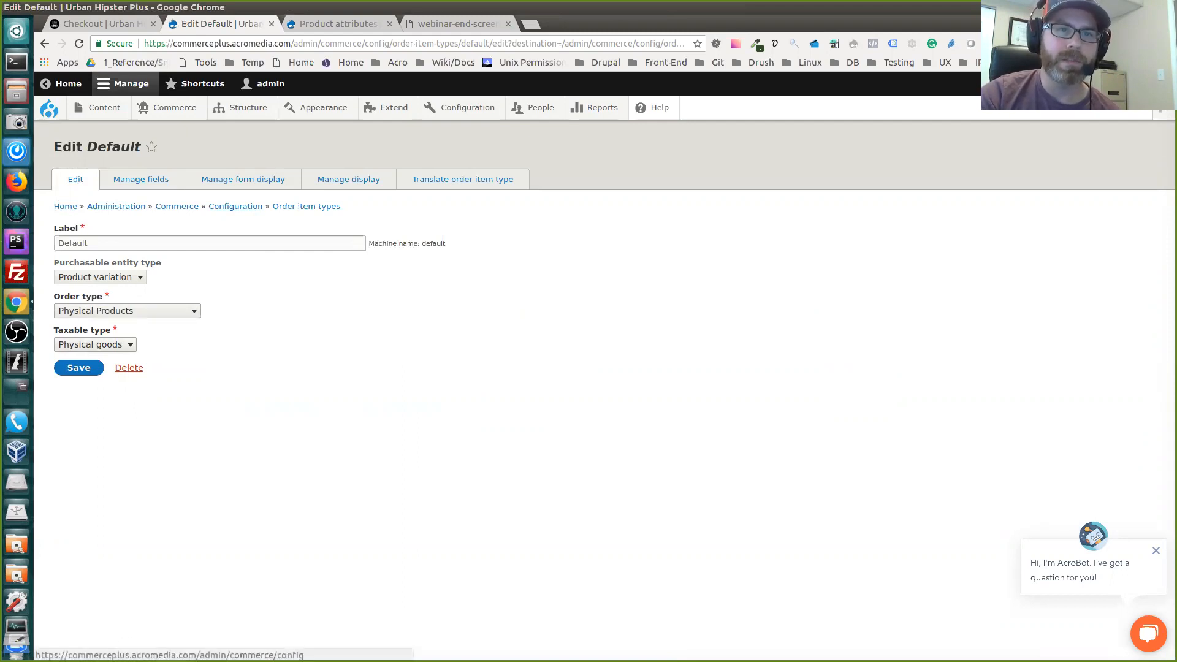
Open the Physical Products order type, check its label and available shipment types, and return to the order types list
mouse_move(174, 107)
mouse_move(169, 279)
mouse_move(278, 352)
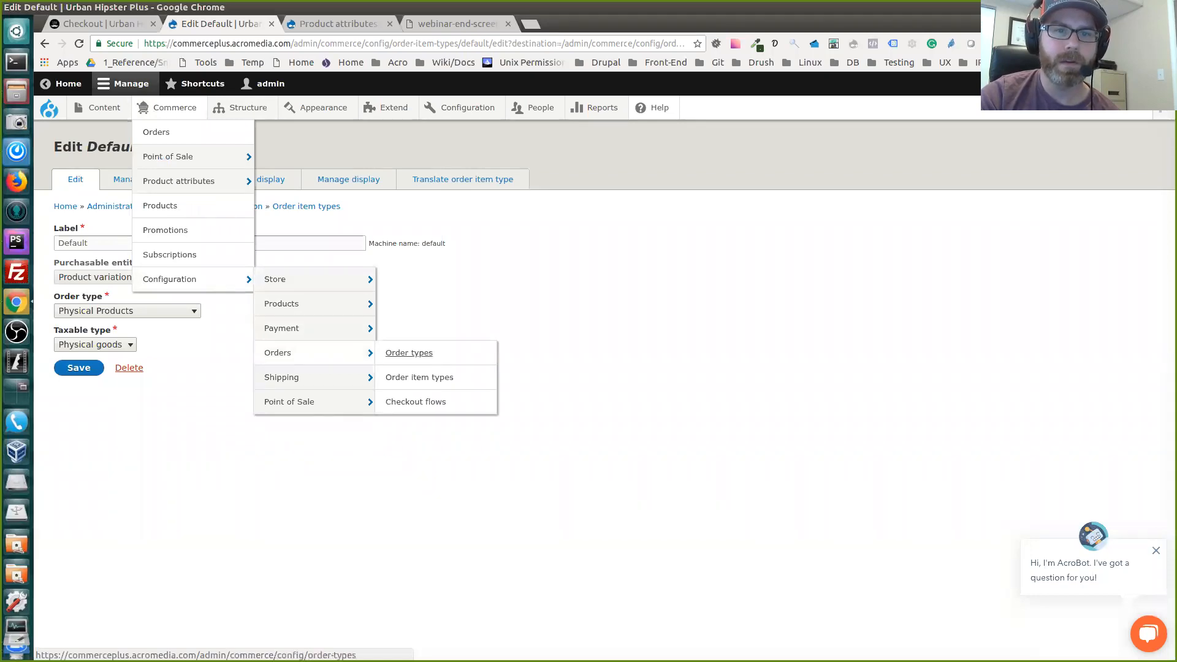
click(409, 352)
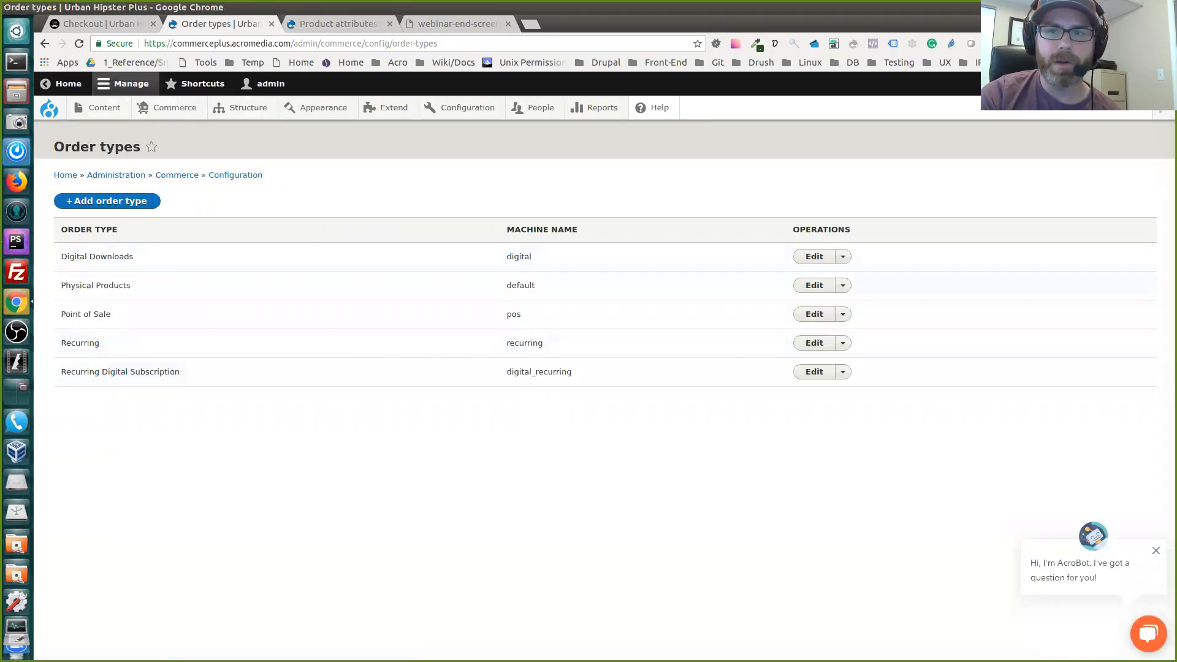
click(814, 285)
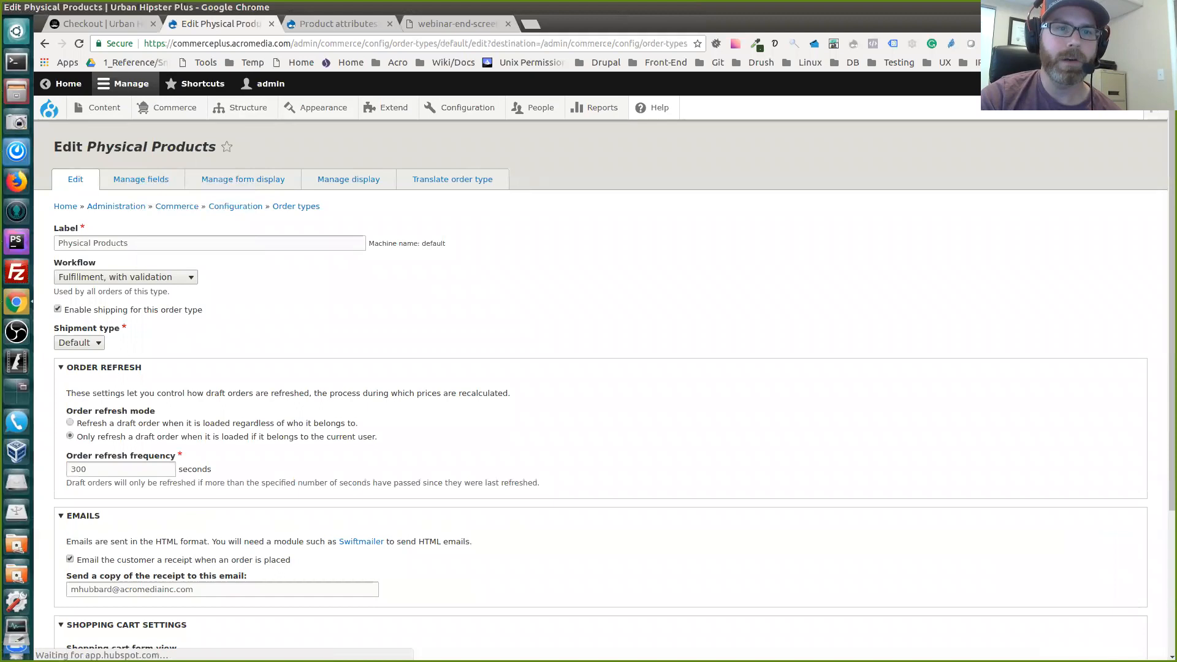
scroll(588, 368, down, 1)
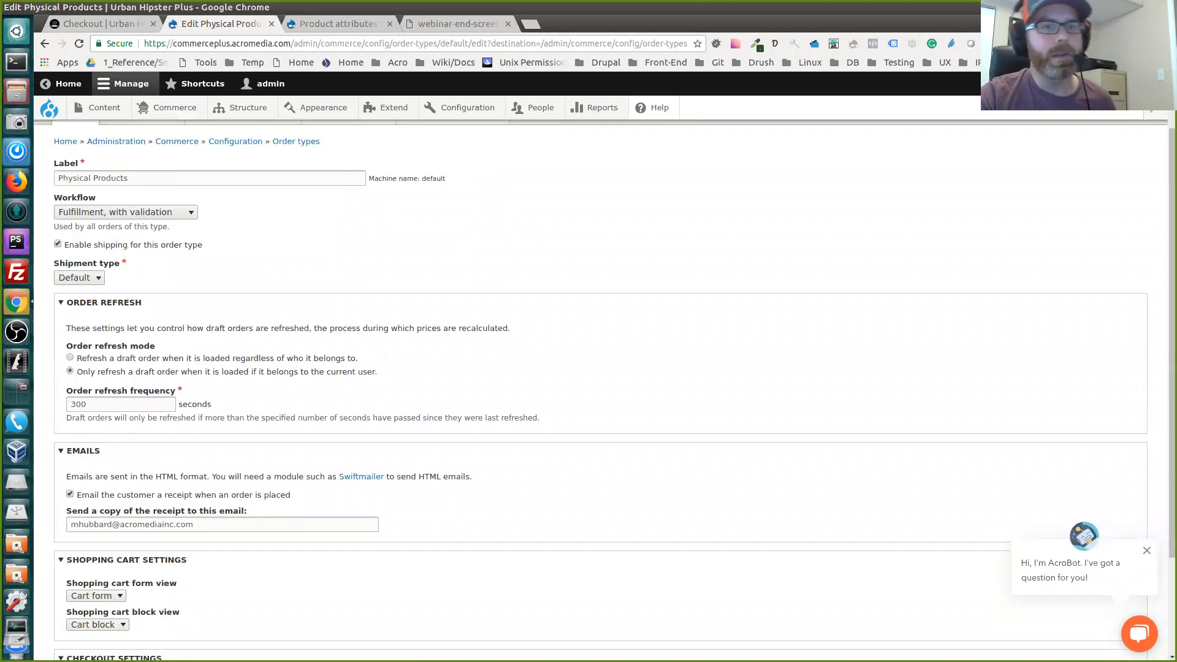
click(79, 278)
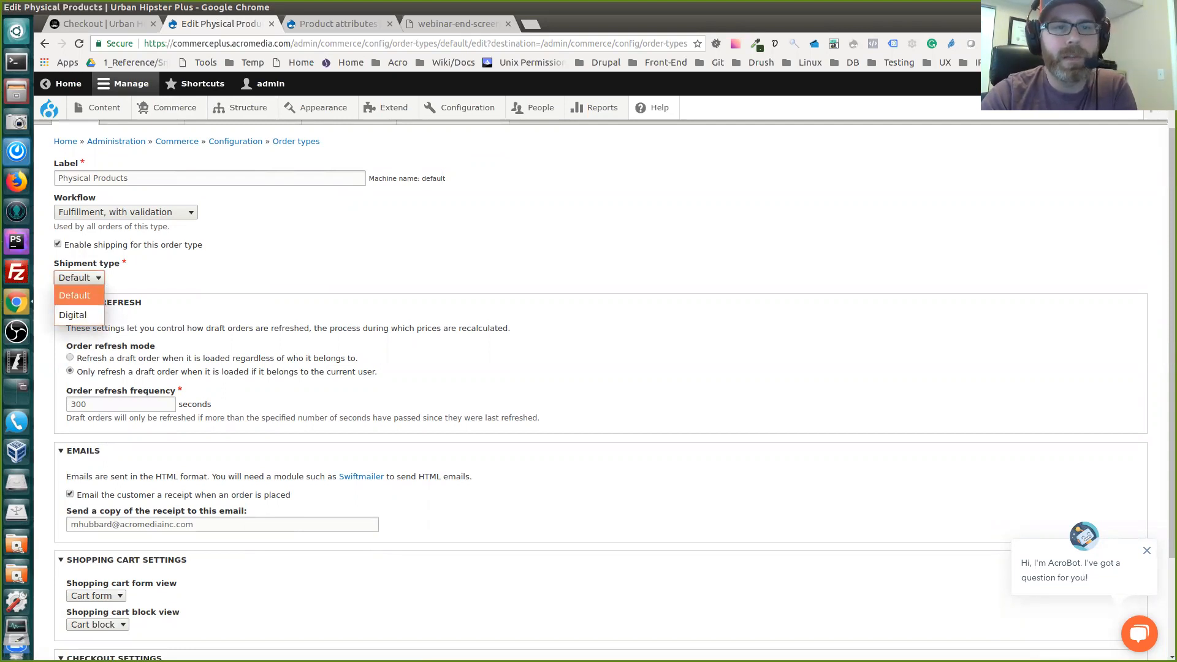
click(75, 296)
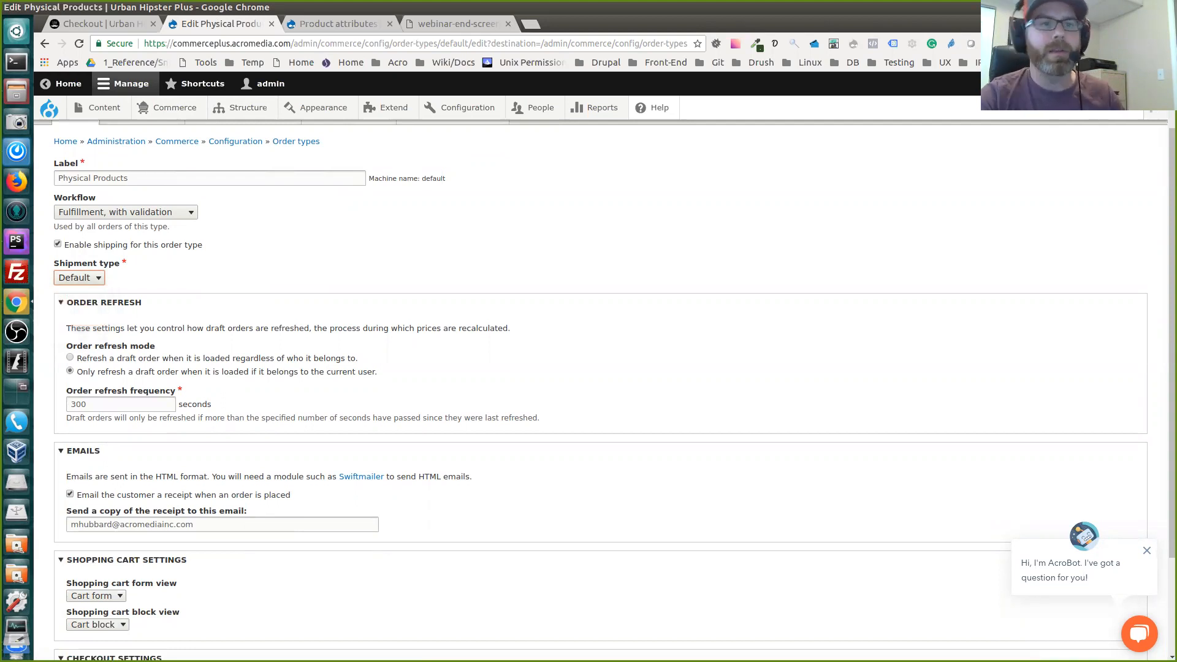
triple_click(93, 179)
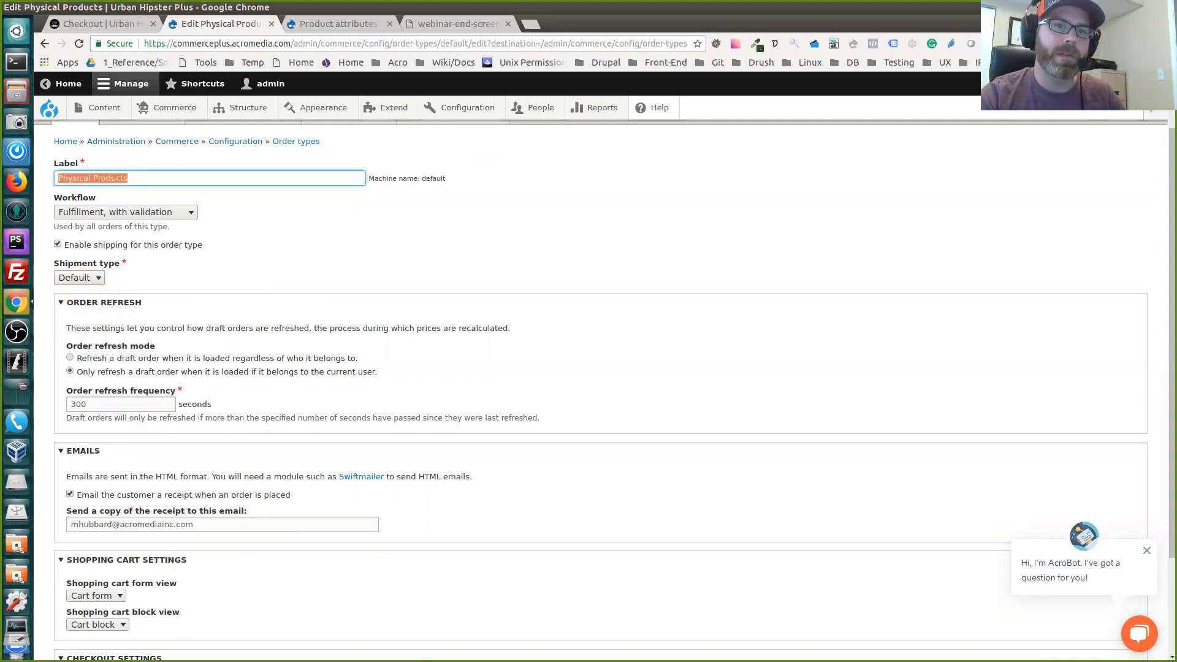
click(44, 43)
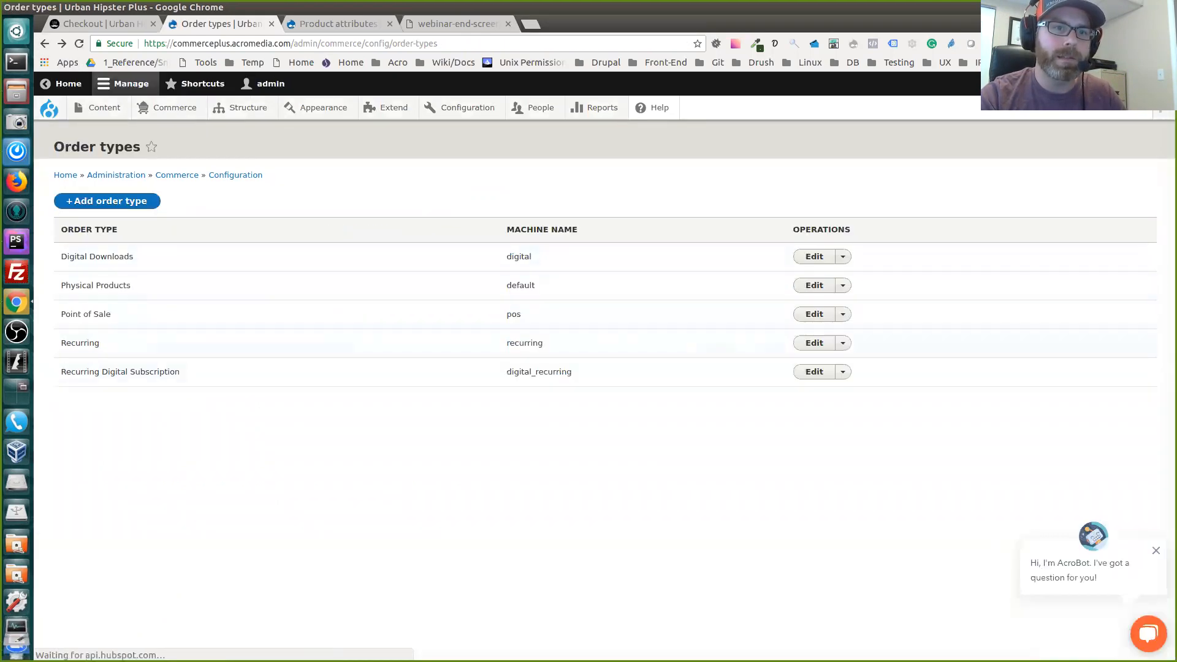
Check the checkout flow options of the Digital Downloads order type, keep Download selected, and return to the order types list
click(814, 257)
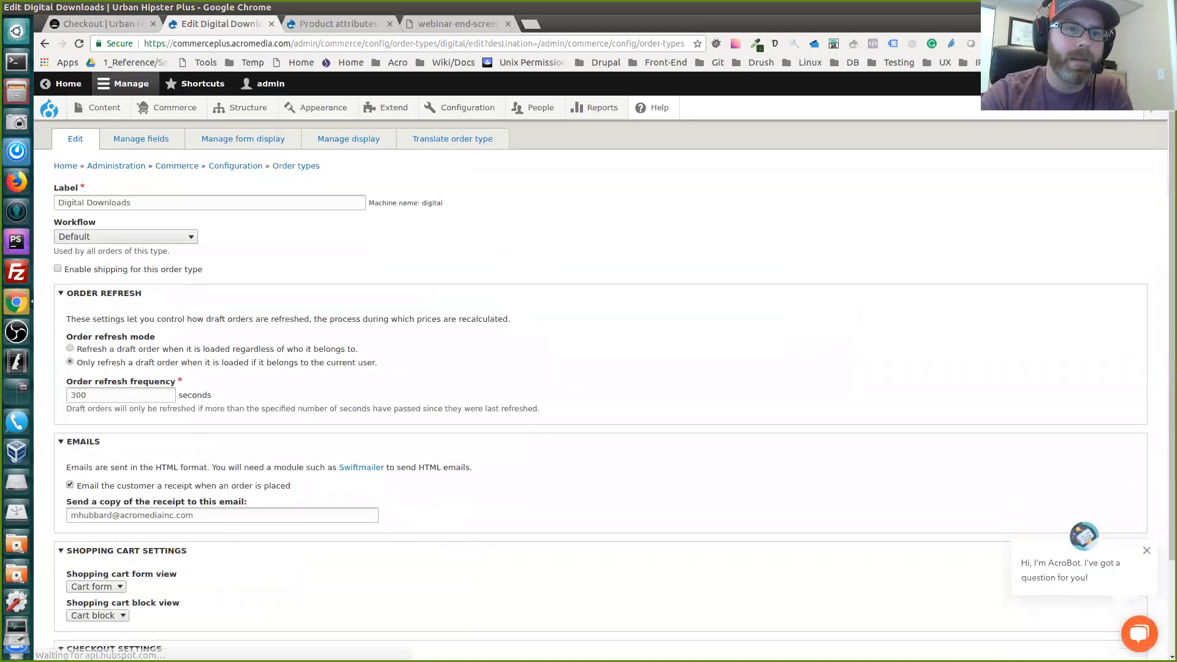
scroll(604, 398, down, 3)
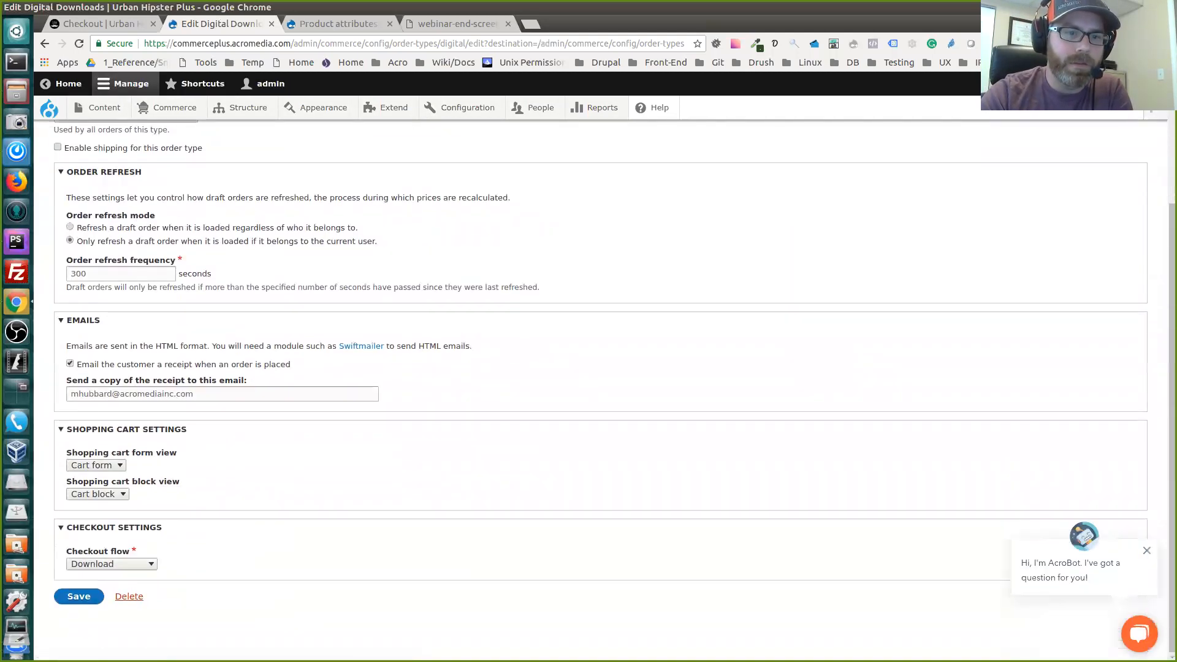
click(111, 564)
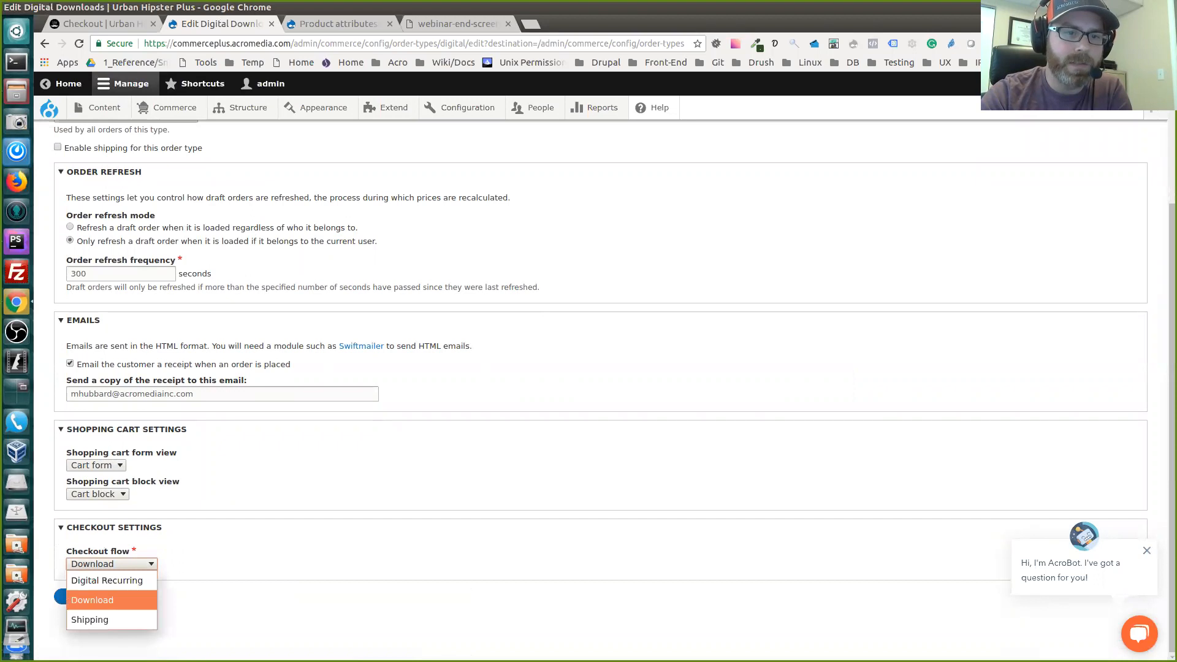
click(92, 600)
click(77, 596)
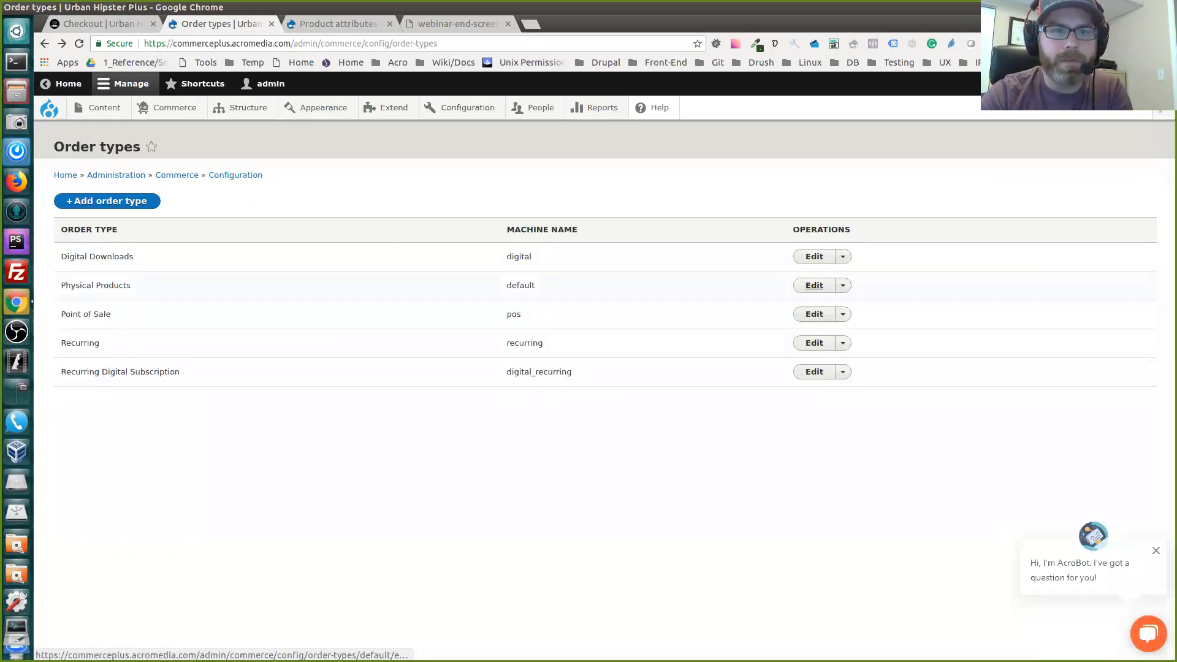
Check the checkout flow options of the Physical Products order type and keep Shipping selected
click(814, 285)
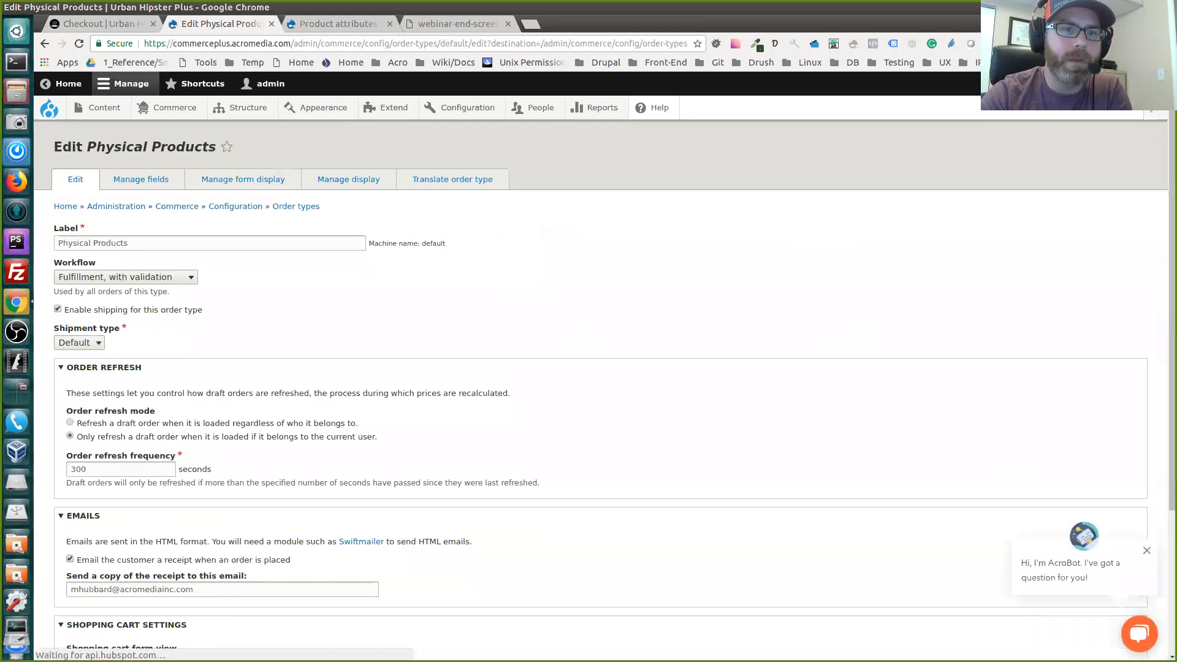
scroll(603, 383, down, 3)
scroll(600, 386, down, 3)
scroll(601, 386, up, 1)
scroll(601, 386, down, 1)
click(112, 564)
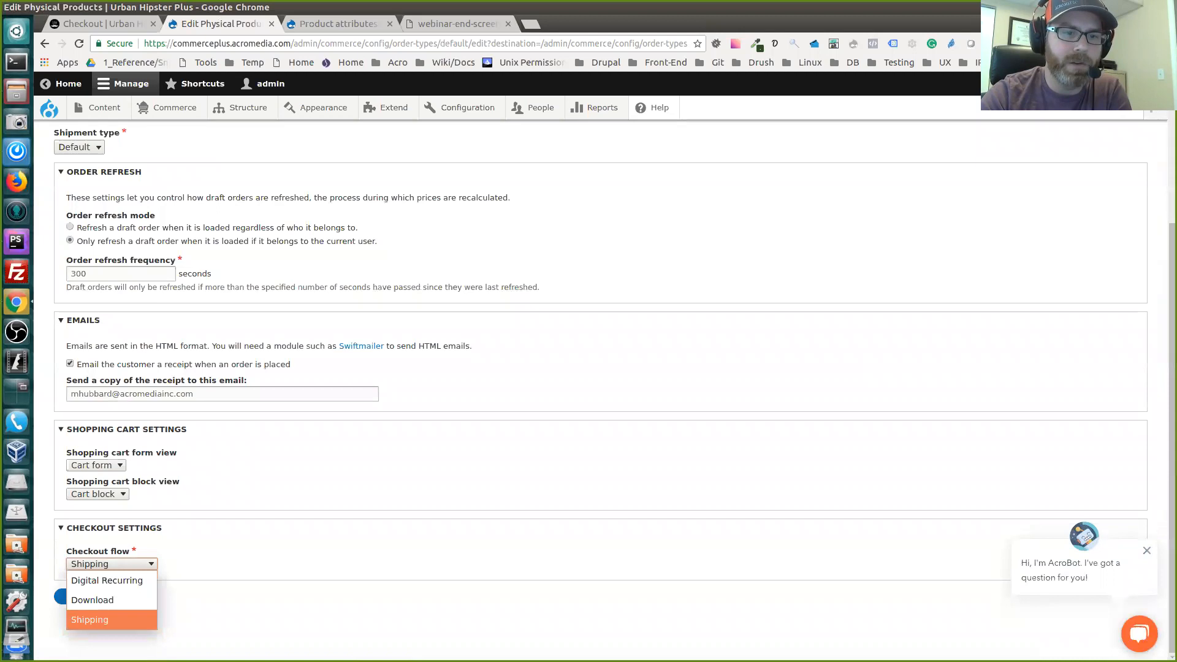
click(111, 620)
scroll(601, 386, up, 6)
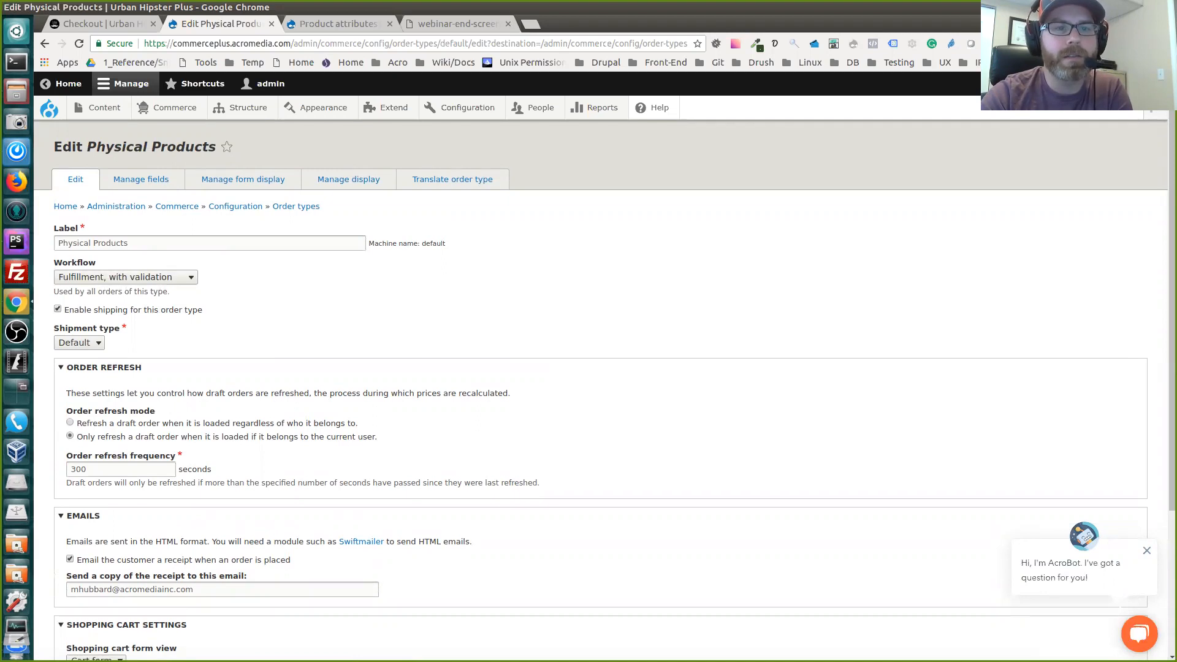
Check the workflow options of the Physical Products order type, keep Fulfillment, with validation, and review the remaining settings
click(125, 277)
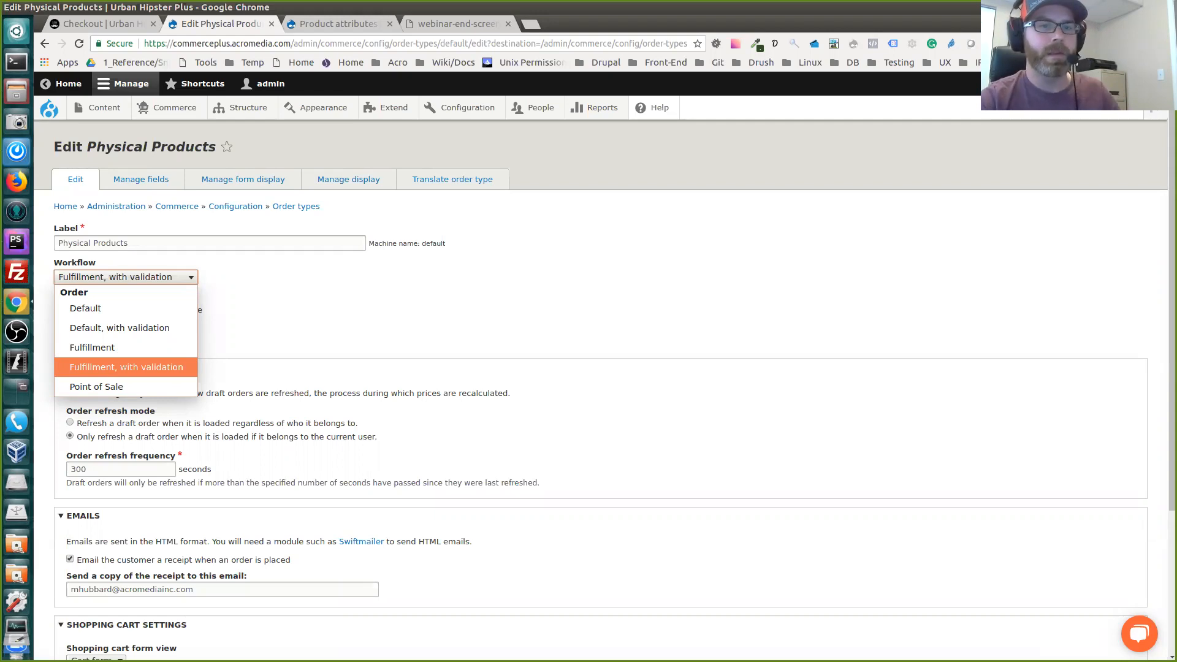
click(126, 367)
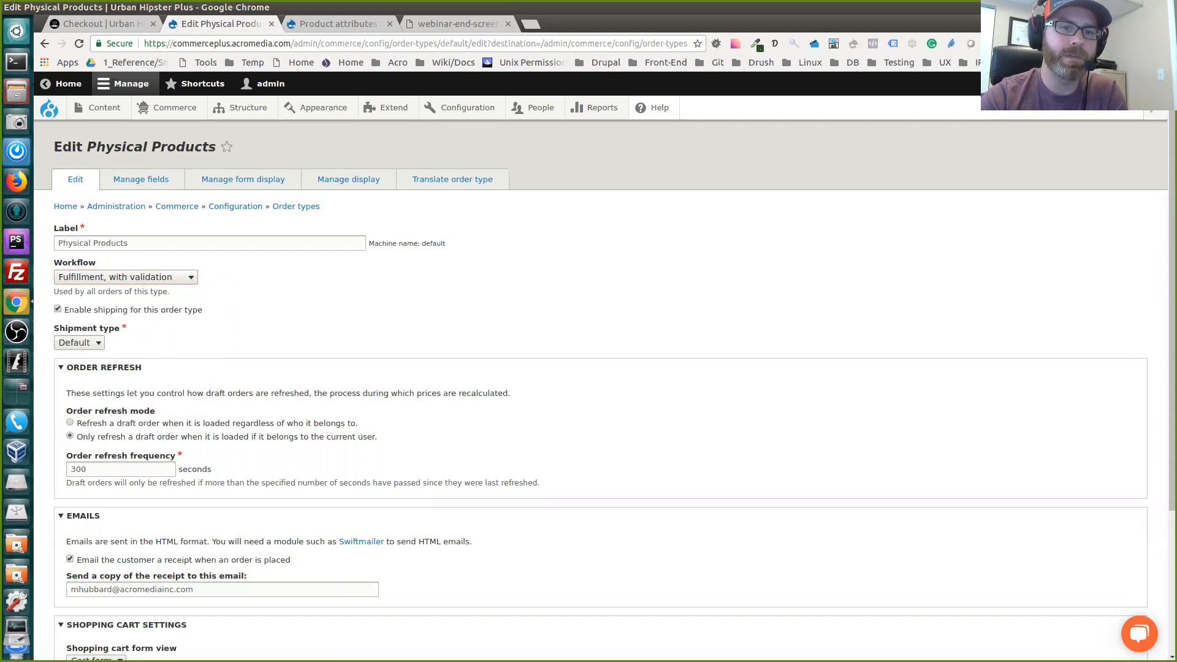
scroll(603, 389, down, 5)
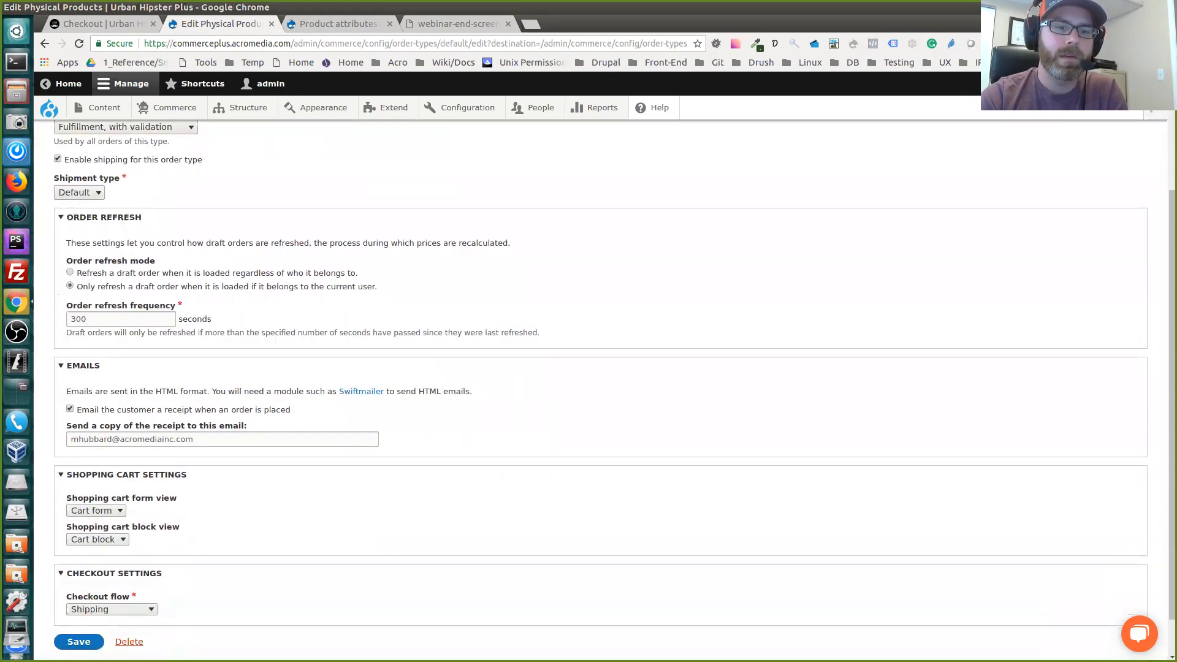
scroll(603, 389, up, 3)
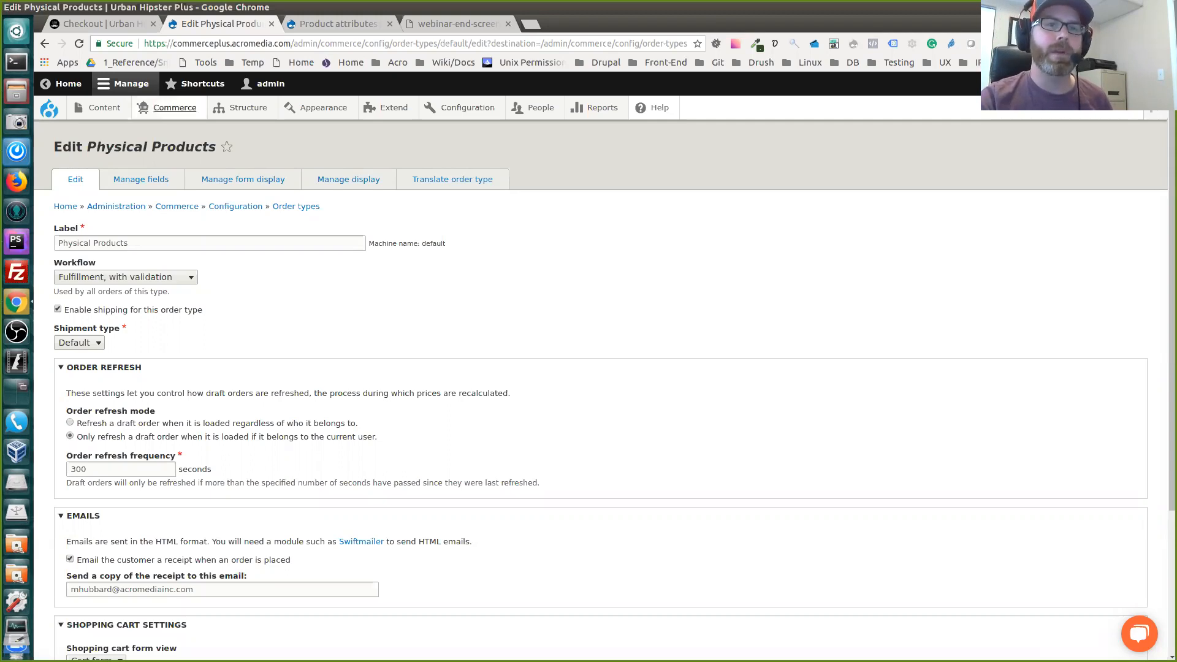
Open the Commerce orders list and examine the order types, pointing out the type of the most recent order
mouse_move(174, 108)
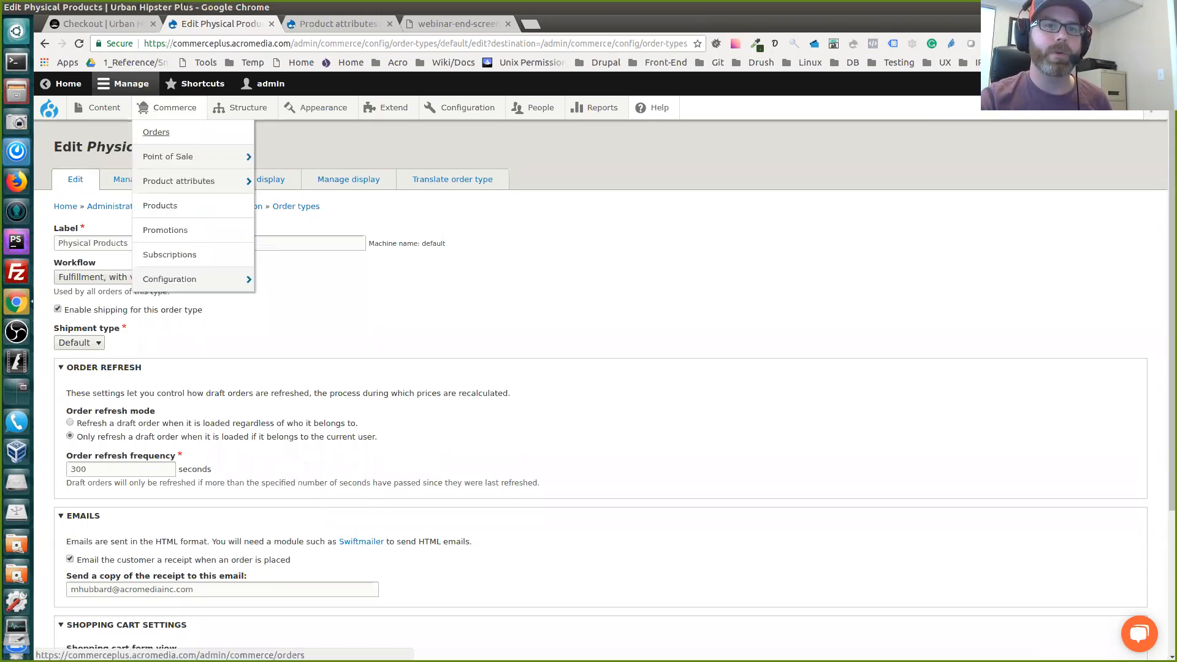
click(156, 133)
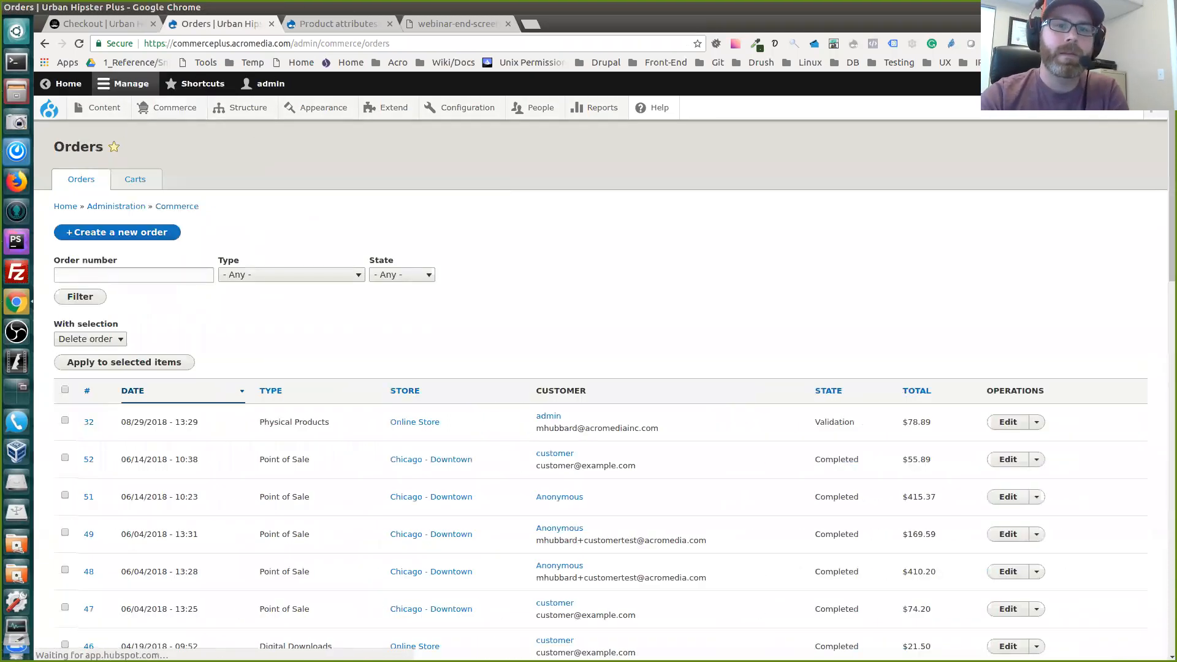
scroll(603, 389, down, 8)
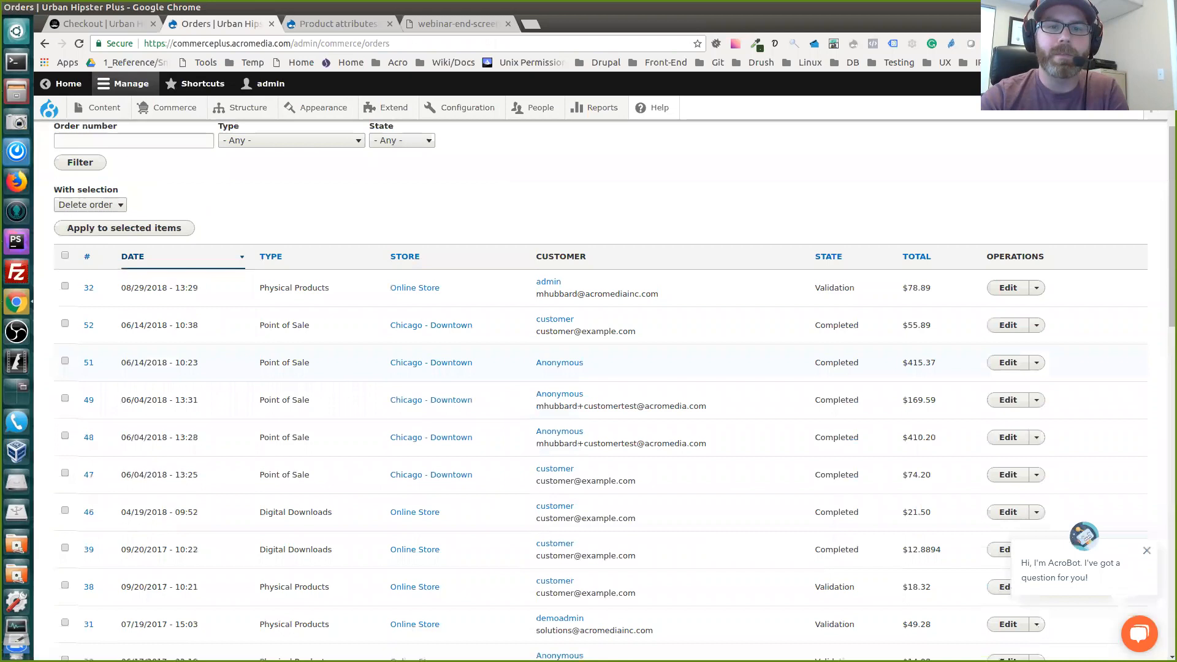
scroll(603, 389, up, 8)
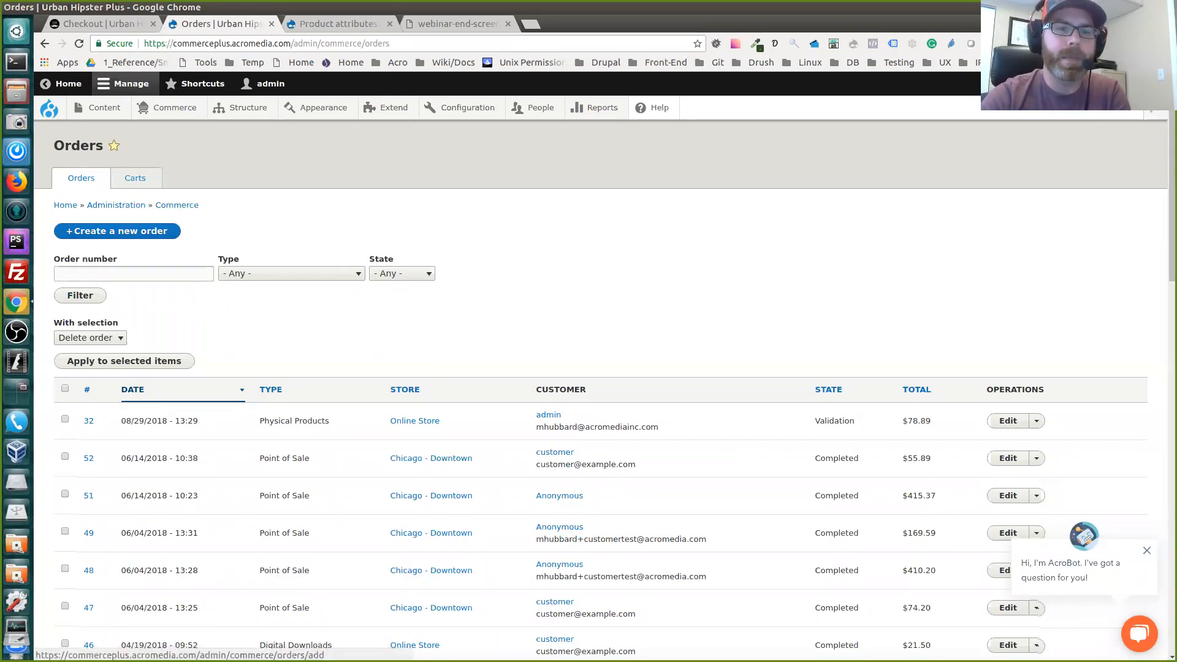
scroll(604, 393, down, 2)
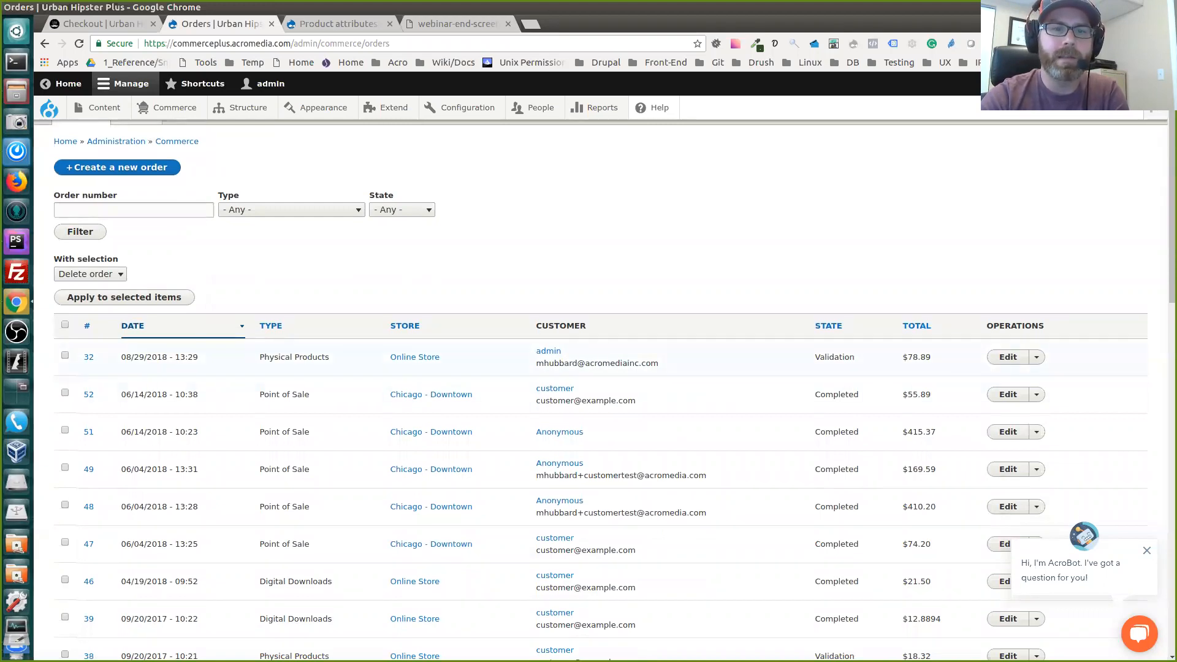
triple_click(294, 357)
click(294, 357)
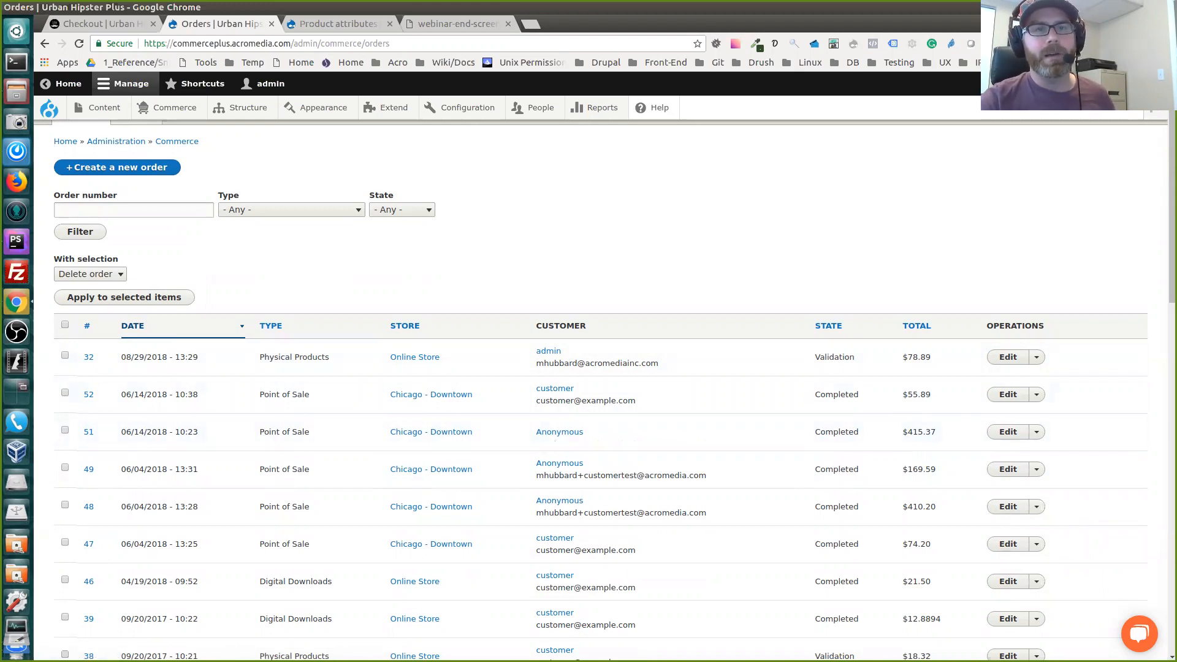
Bring up the store options within the Commerce configuration
mouse_move(175, 108)
mouse_move(170, 279)
mouse_move(275, 279)
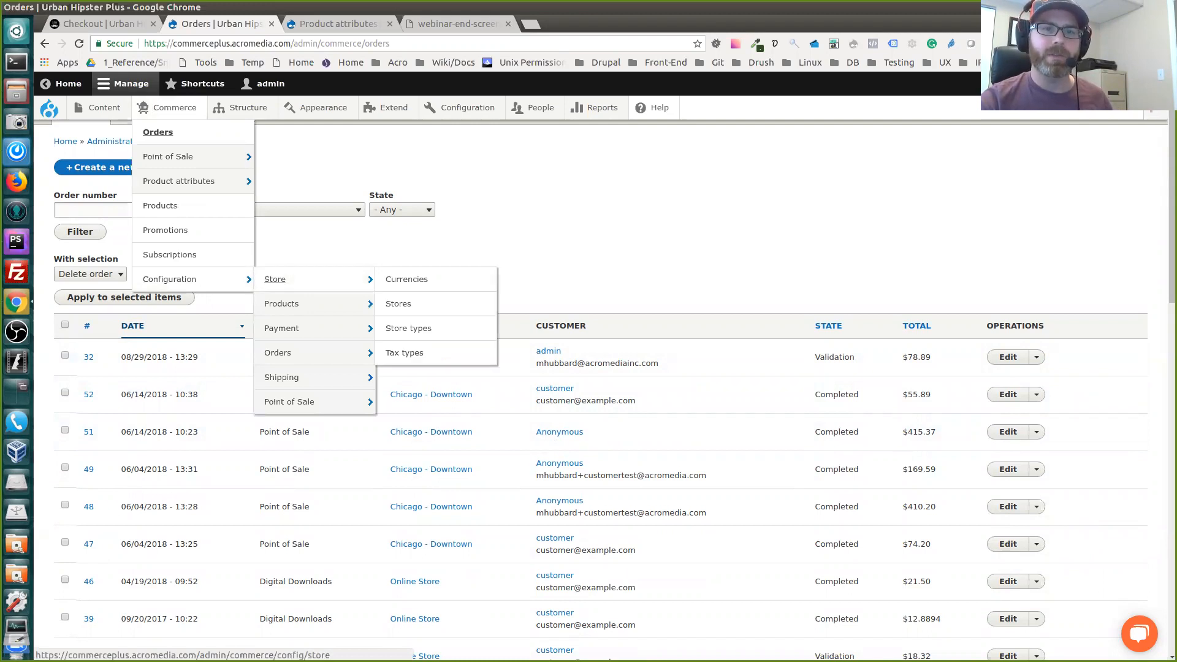
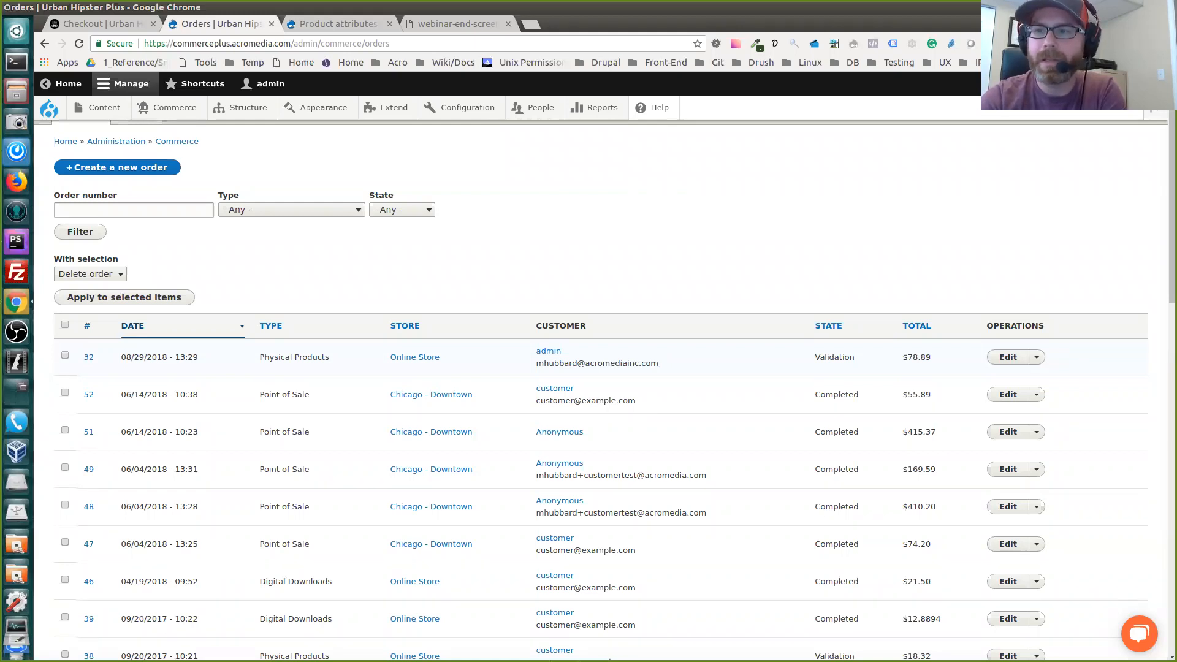
Open the details of the most recent Physical Products order and review its items, customer, billing and shipping information, pointing out the shipping method
click(1036, 356)
click(1007, 357)
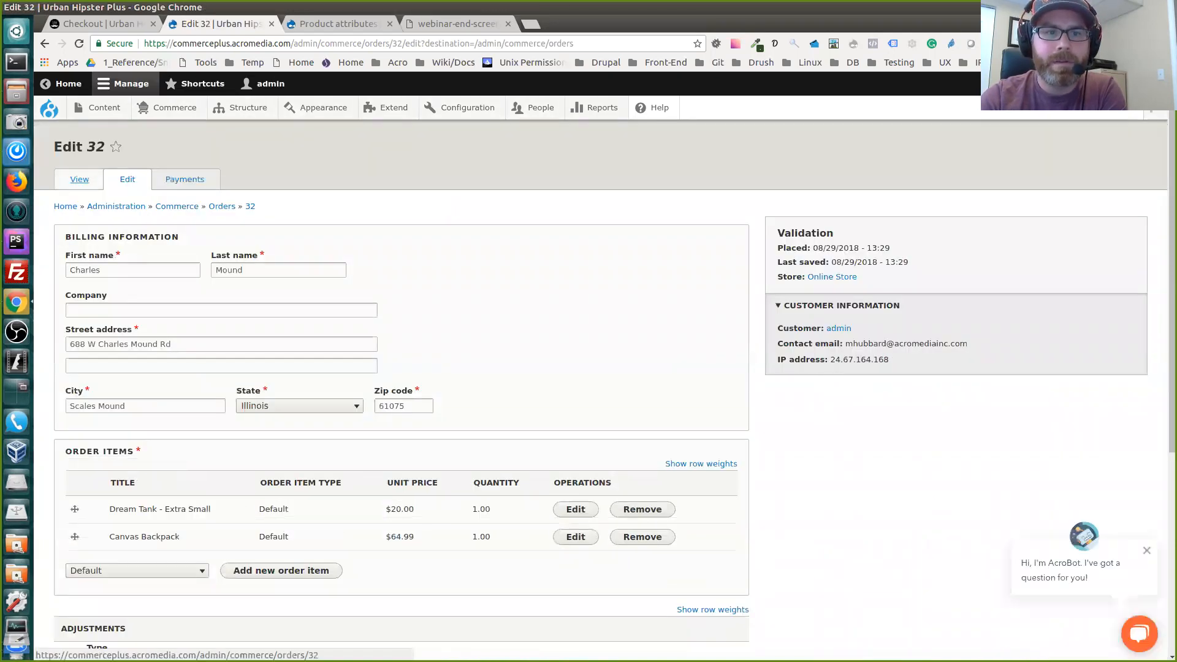
click(80, 179)
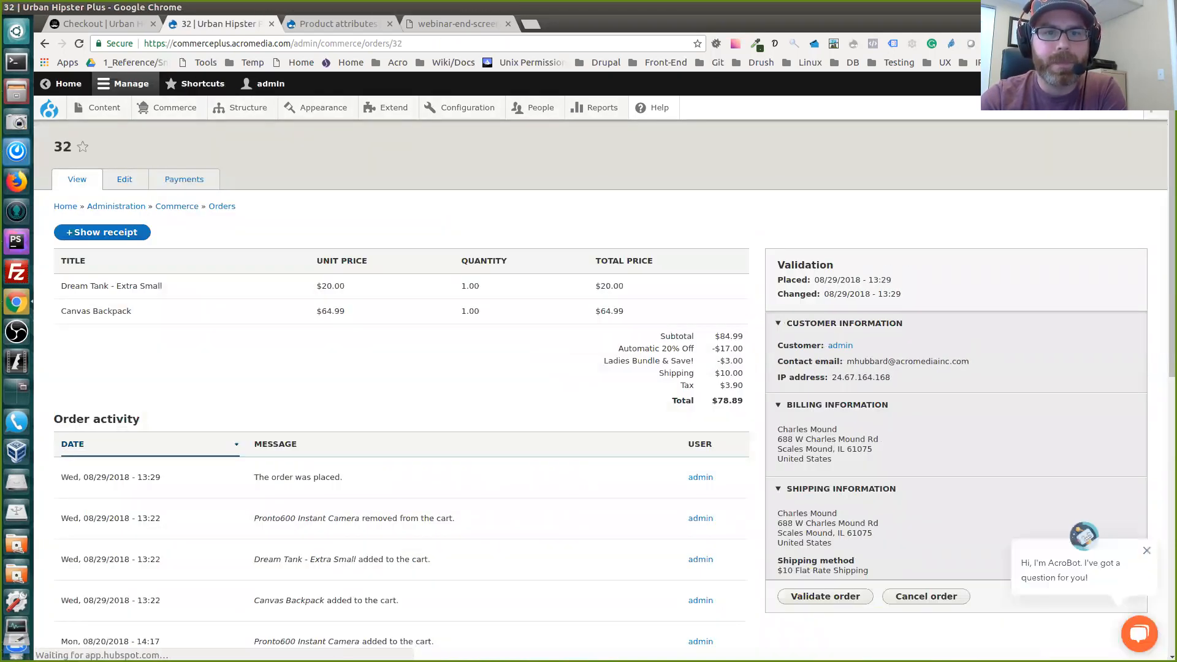
scroll(600, 388, down, 2)
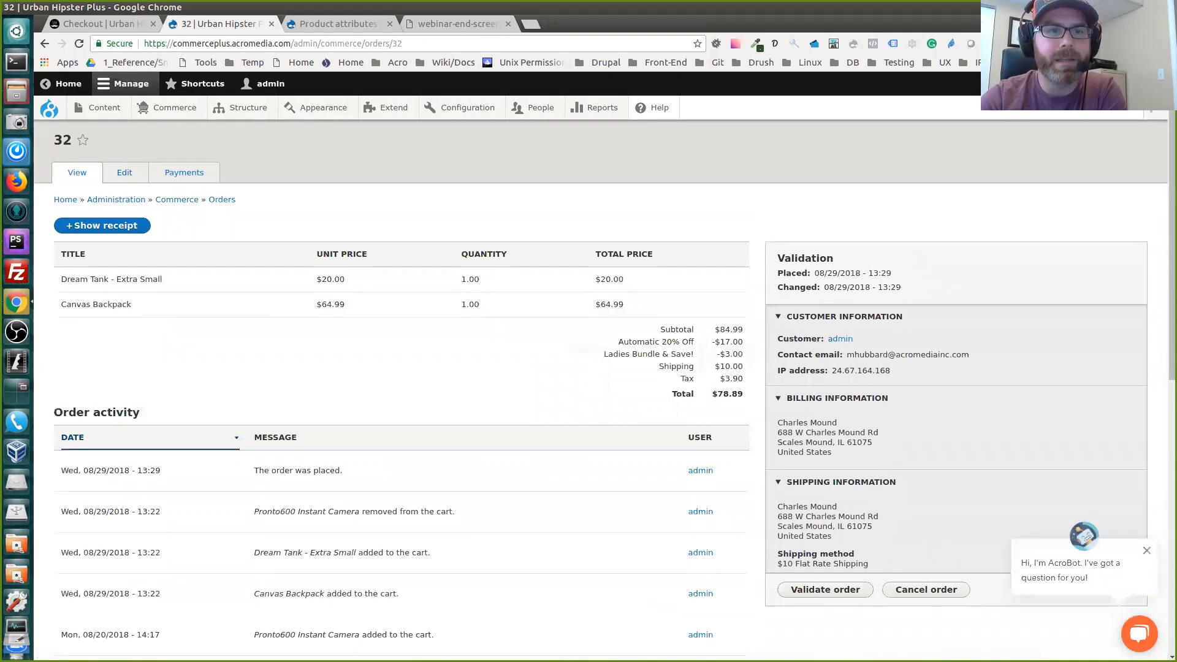
scroll(600, 388, up, 1)
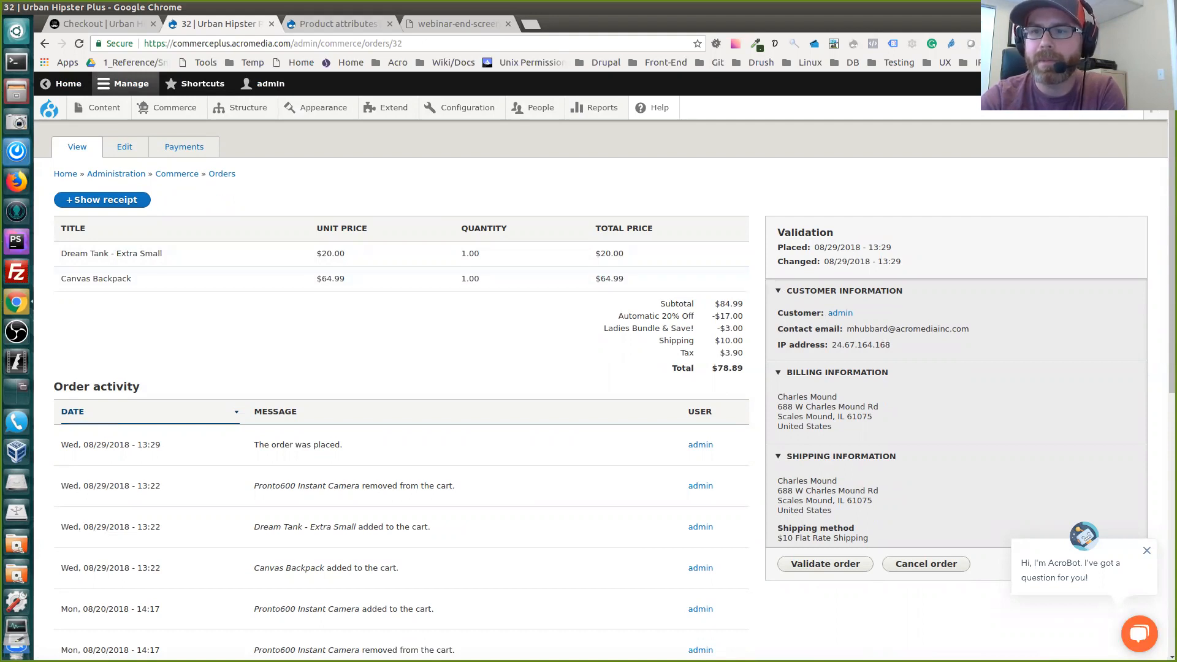
scroll(604, 390, down, 1)
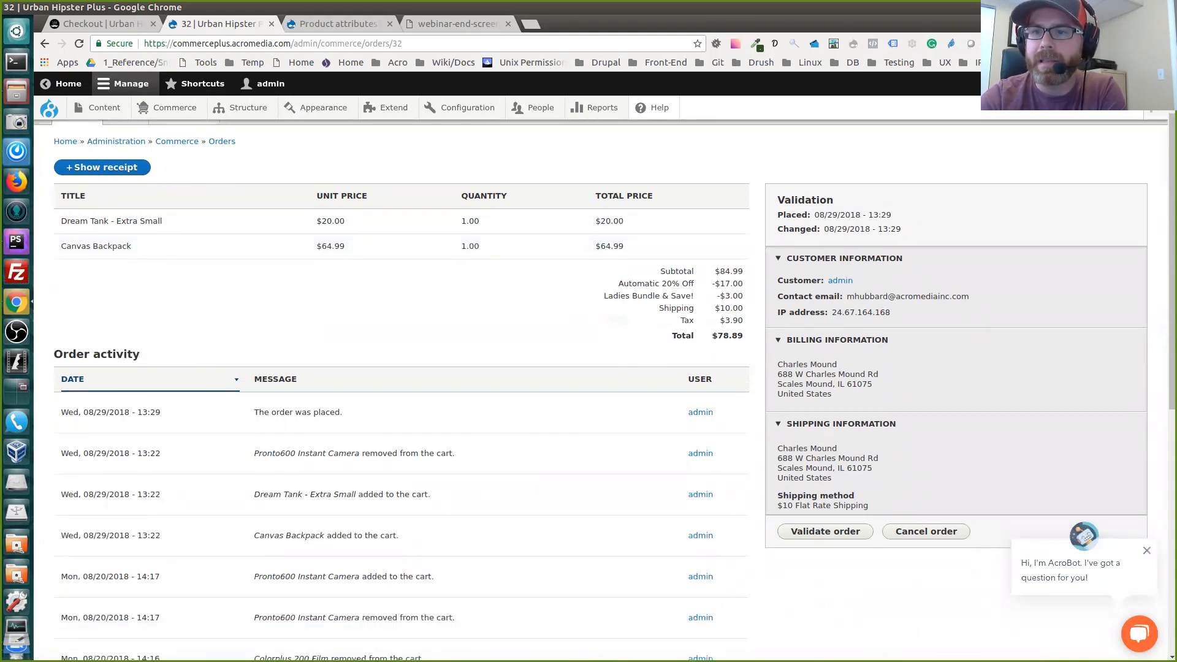
scroll(604, 390, down, 1)
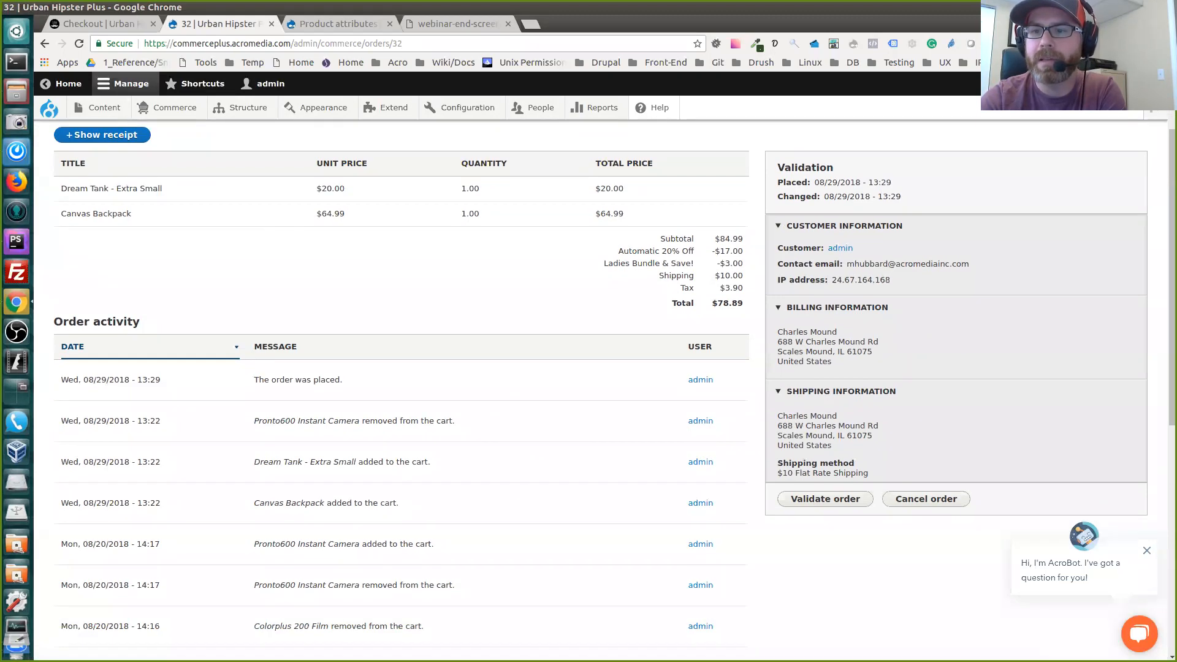
triple_click(823, 473)
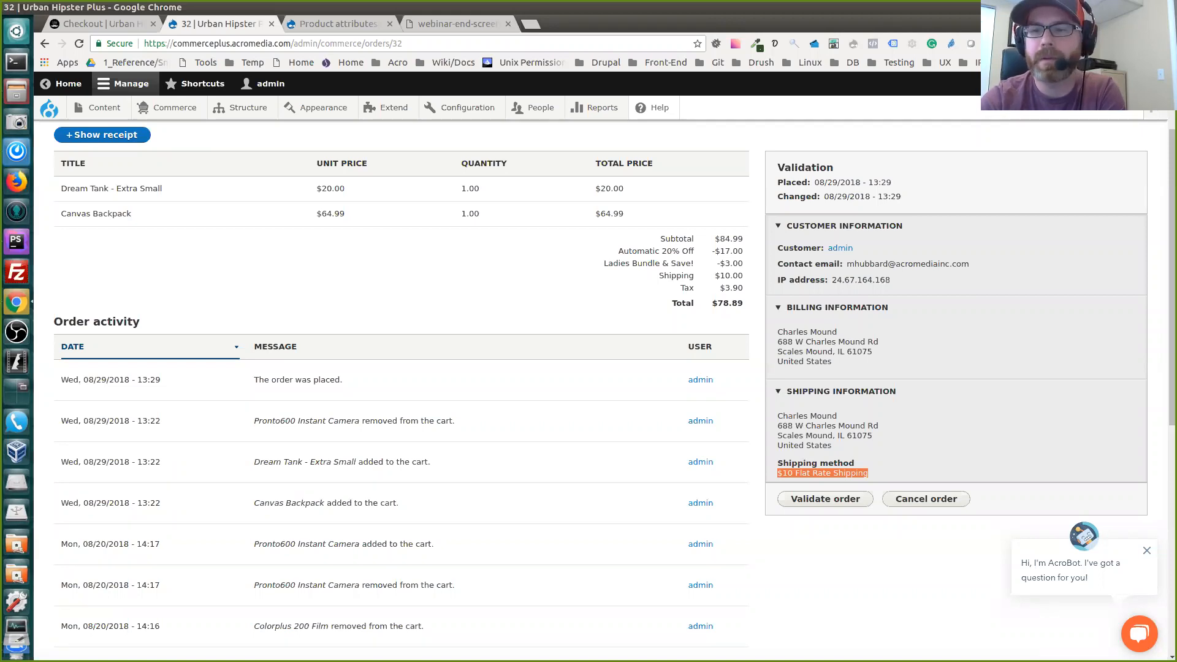
Examine the order activity log from the earliest cart changes up to the order placement, pointing out the placement's date and time
scroll(588, 380, down, 2)
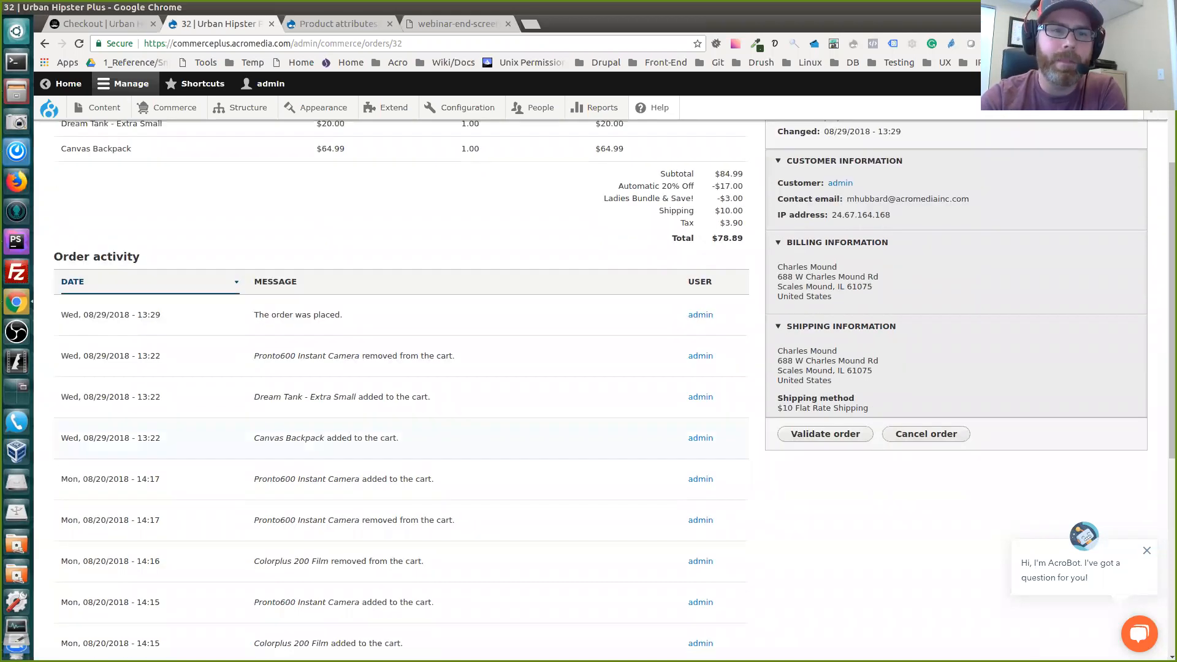
scroll(589, 380, down, 2)
scroll(589, 380, down, 5)
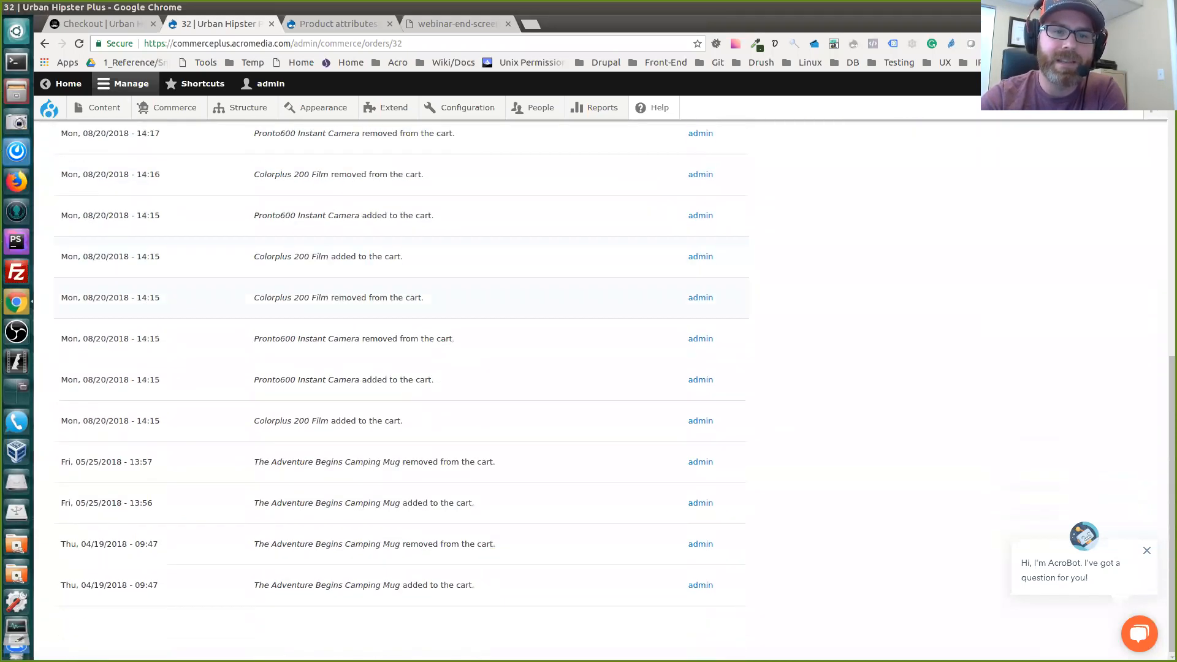
scroll(588, 380, up, 3)
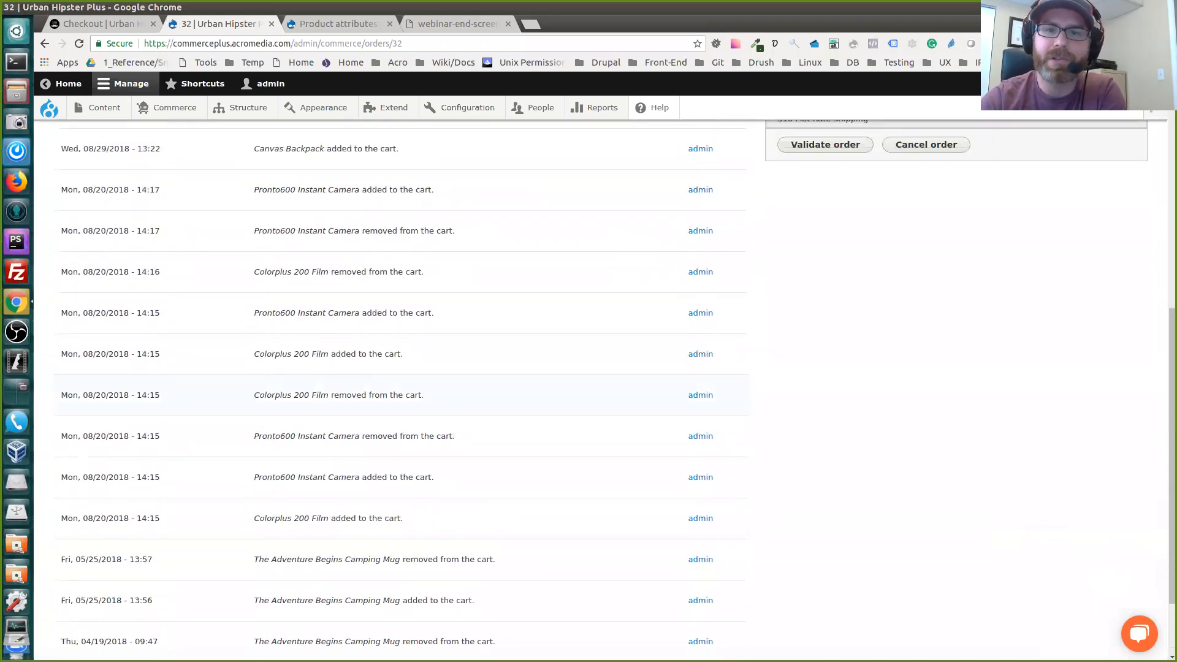
scroll(589, 380, up, 10)
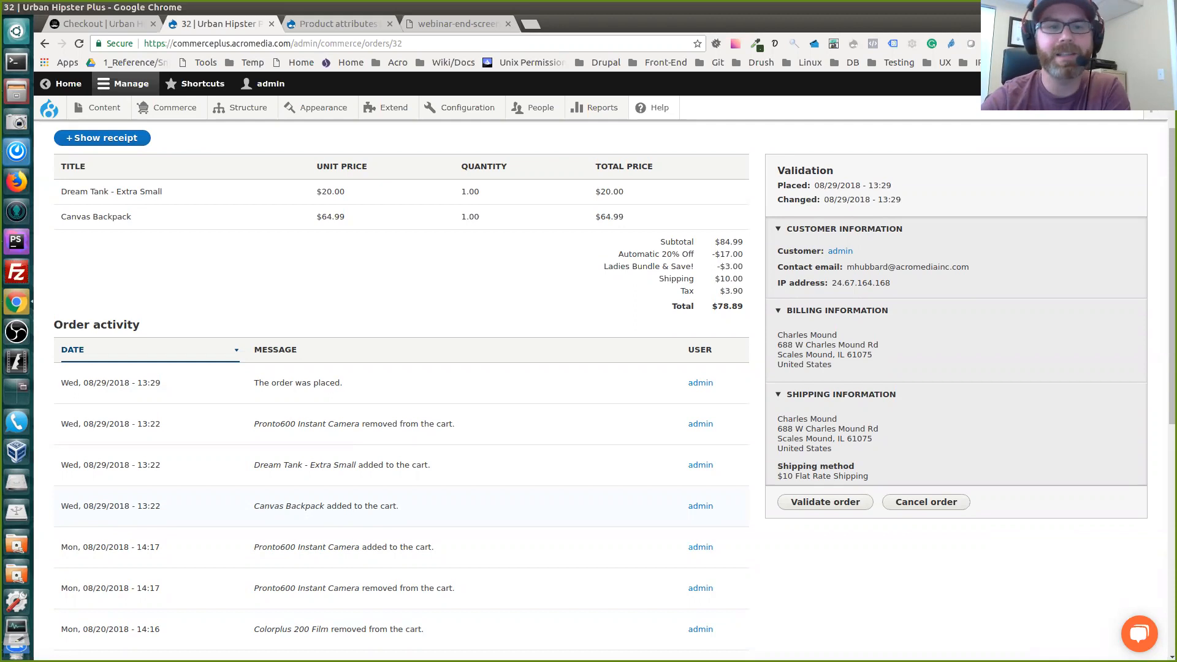
scroll(588, 380, down, 2)
scroll(588, 380, down, 1)
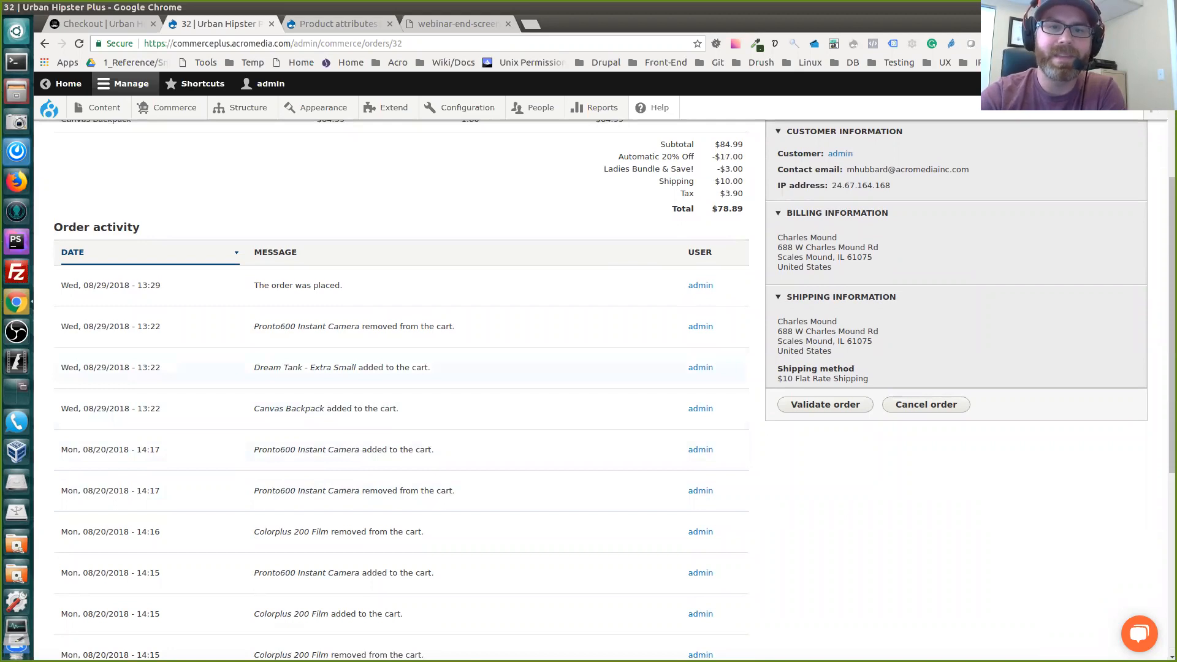
scroll(588, 380, up, 1)
scroll(588, 380, down, 12)
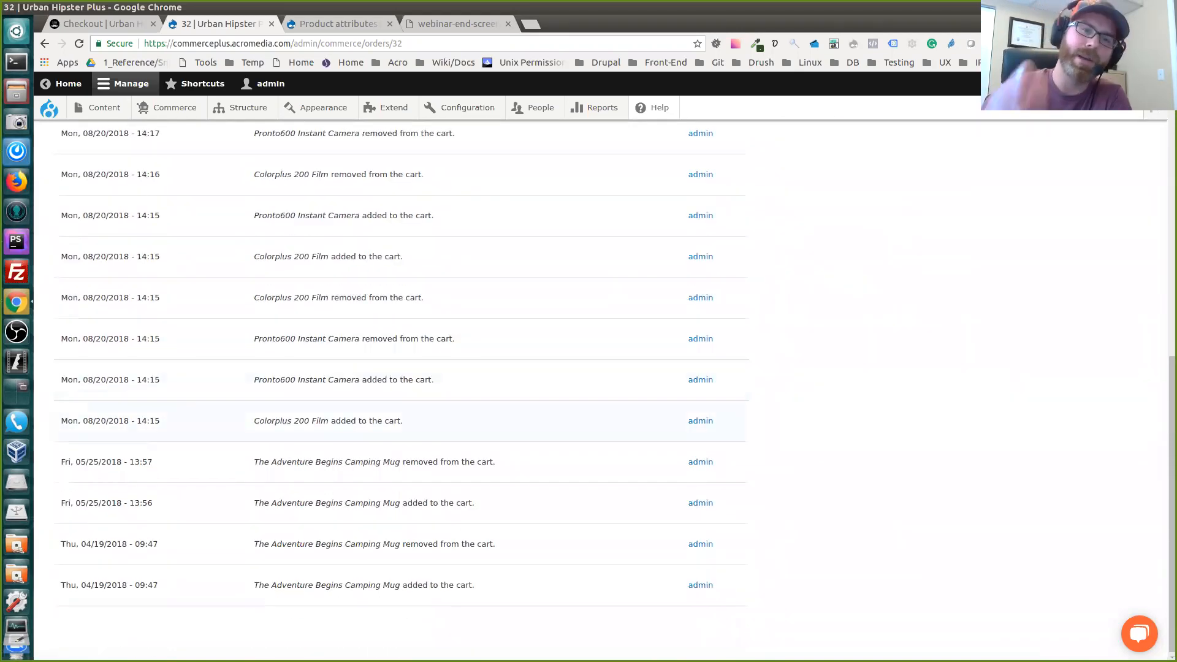
scroll(588, 380, up, 5)
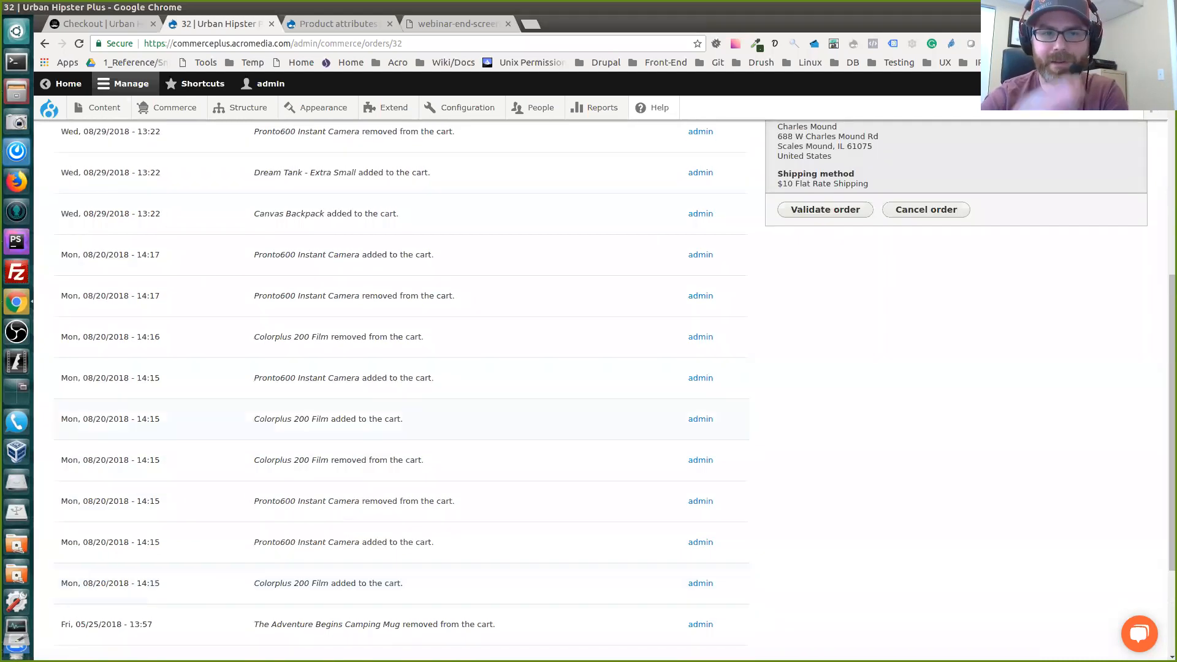
scroll(589, 380, up, 10)
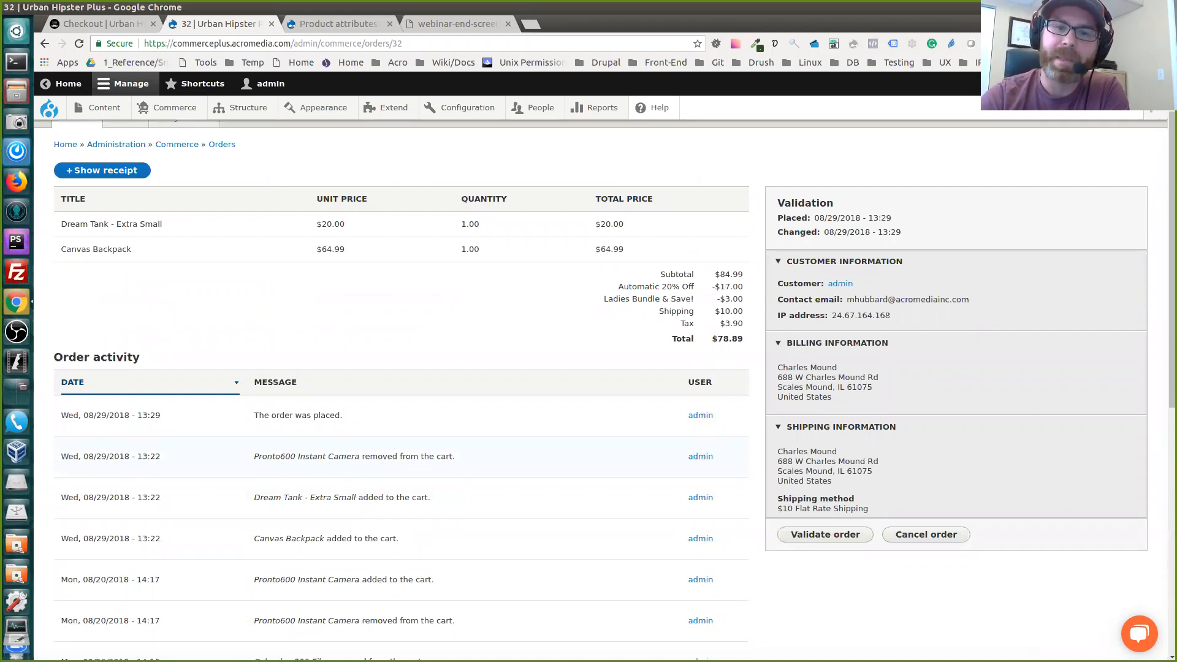
drag(61, 415, 162, 415)
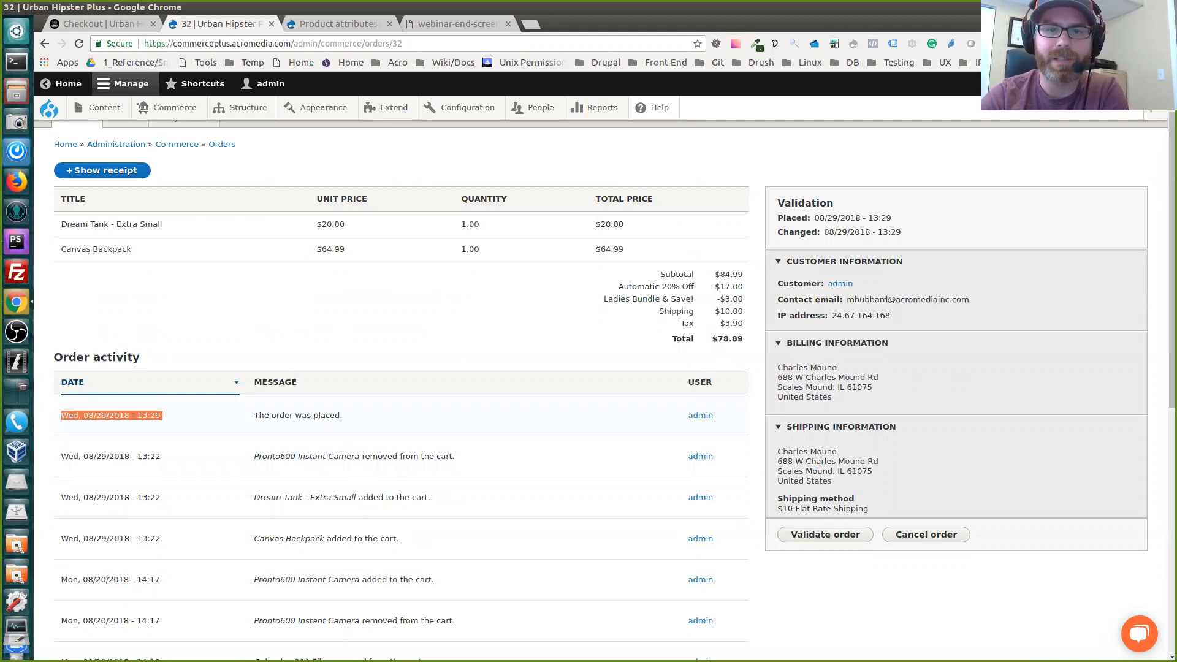
click(184, 446)
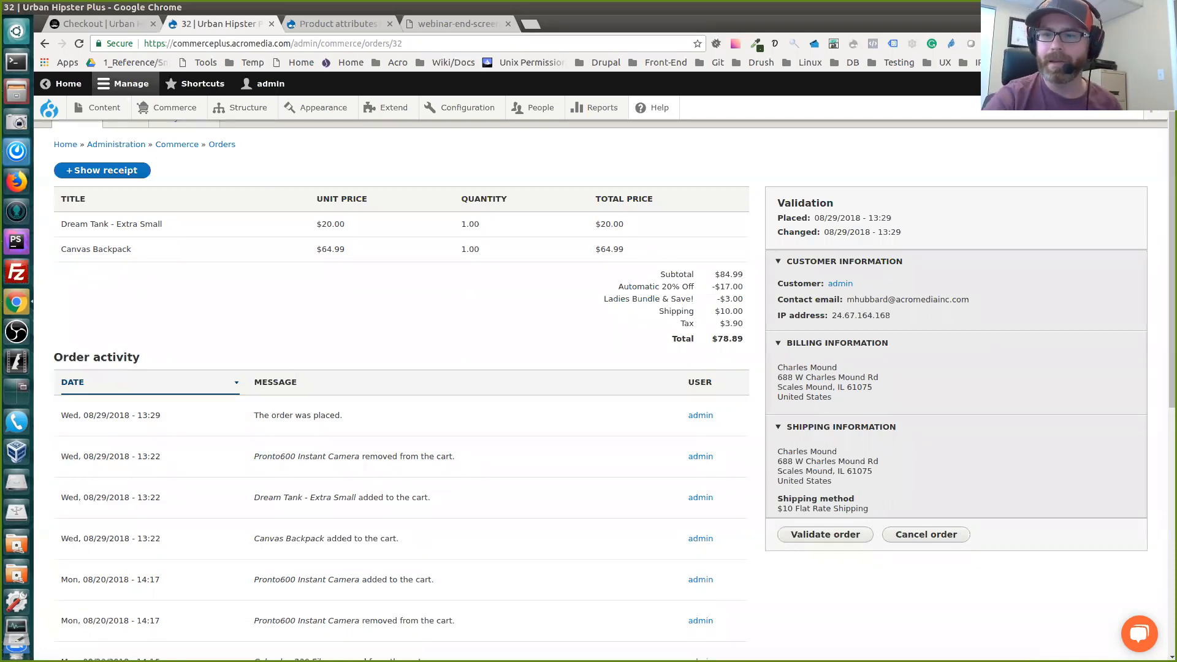
Validate the order and check its state in the Commerce orders list, opened in a separate browser tab
click(825, 534)
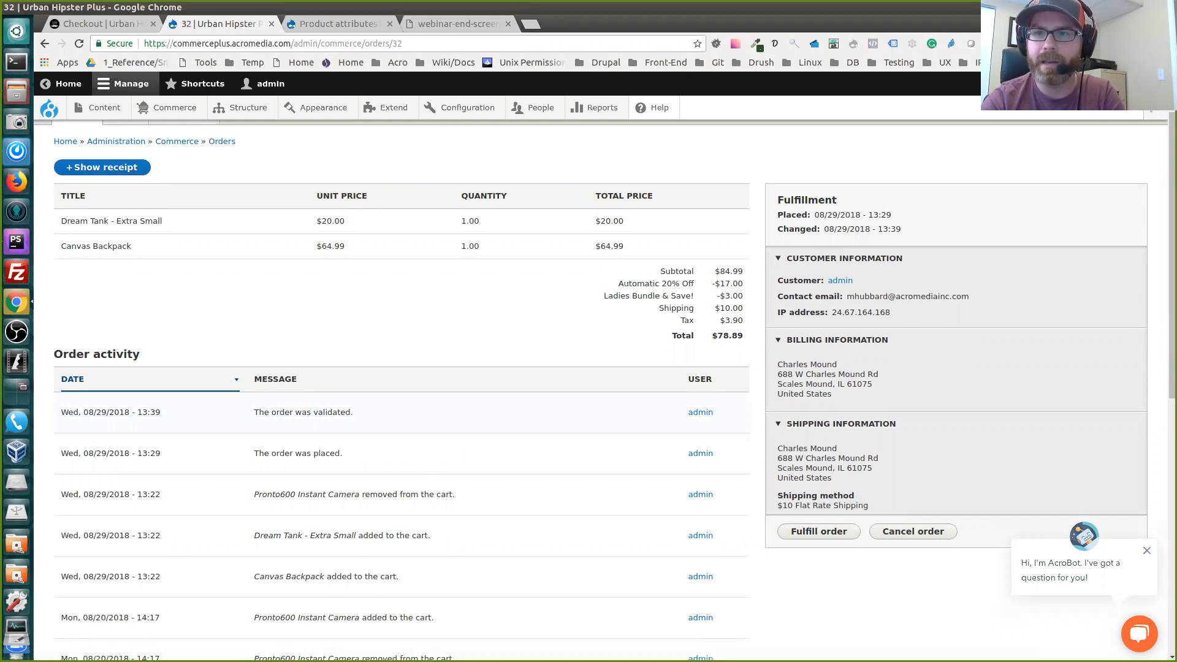
scroll(588, 386, up, 1)
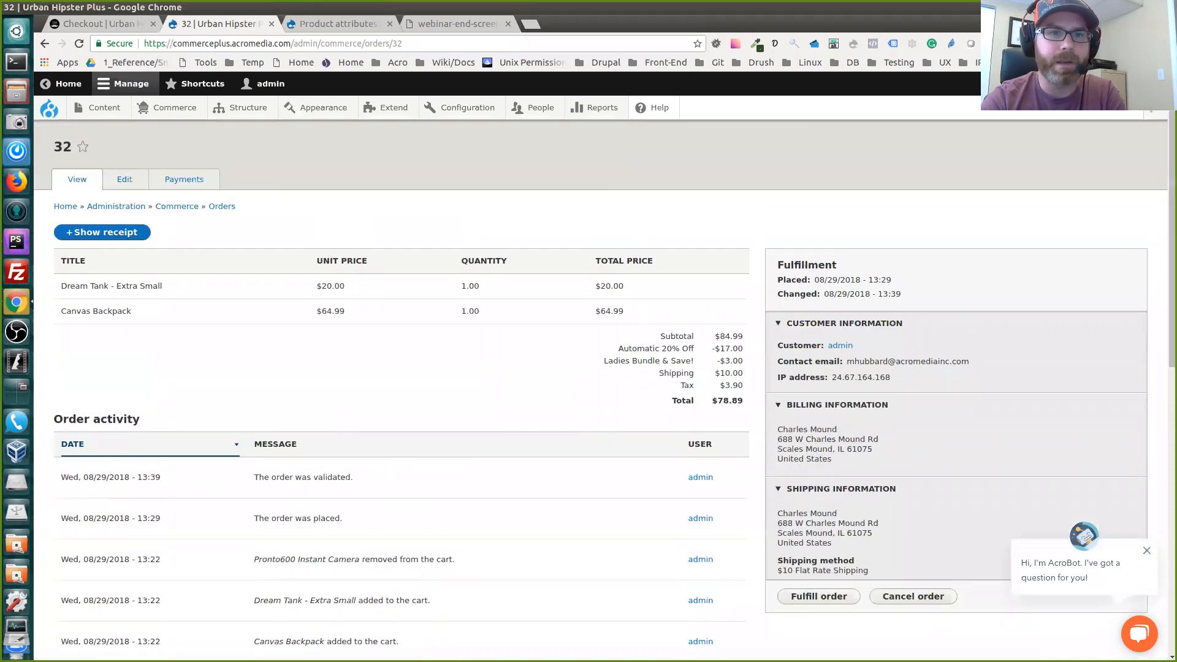
mouse_move(167, 108)
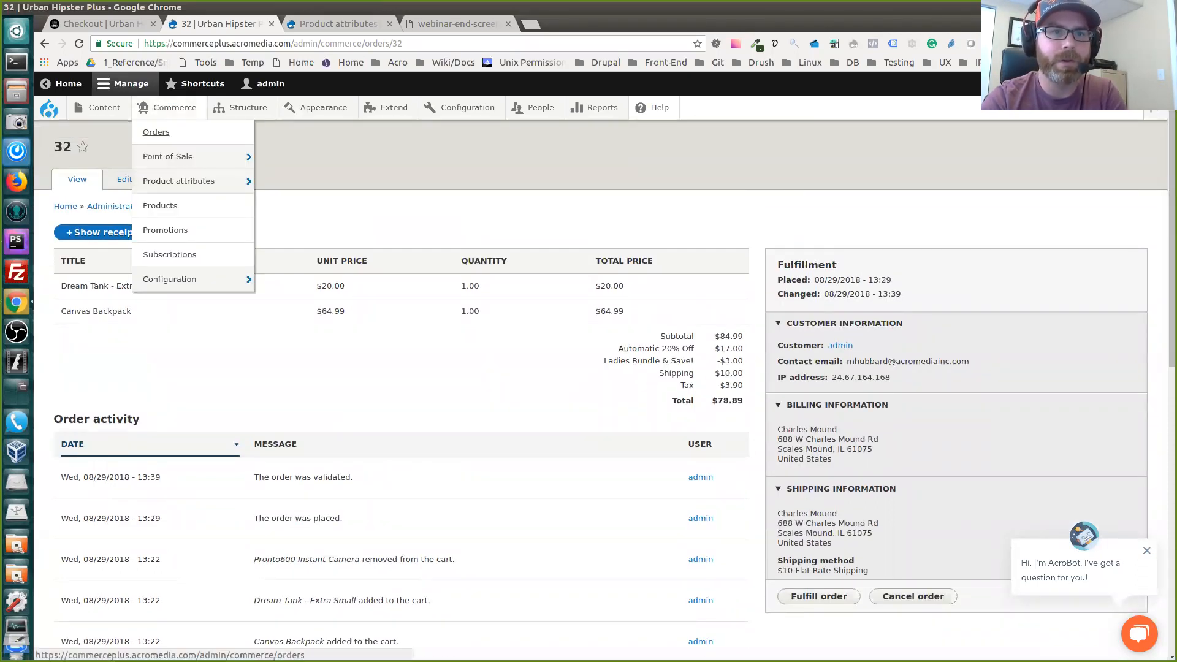
middle_click(156, 133)
click(339, 23)
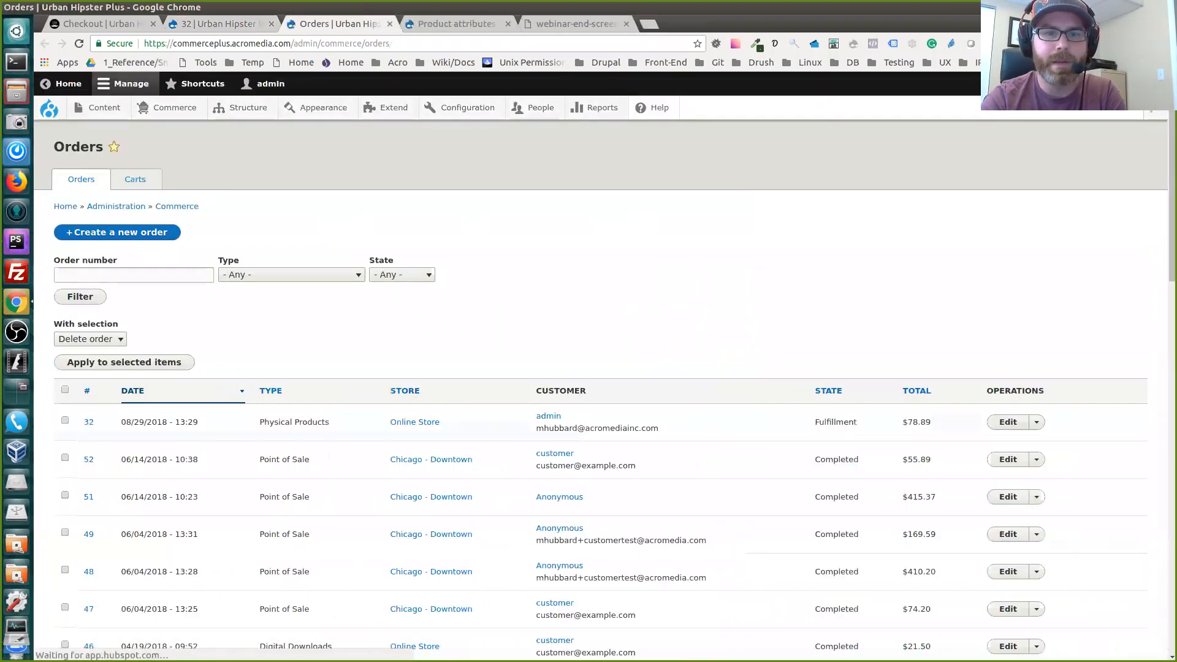
scroll(600, 392, down, 1)
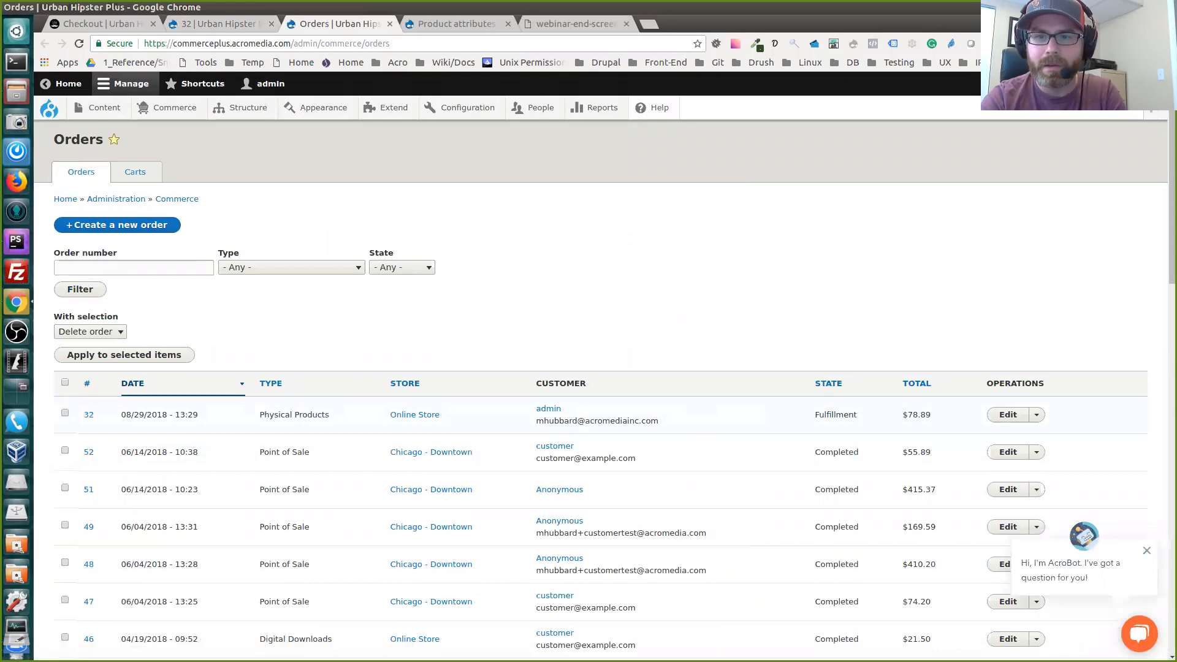
scroll(600, 392, up, 1)
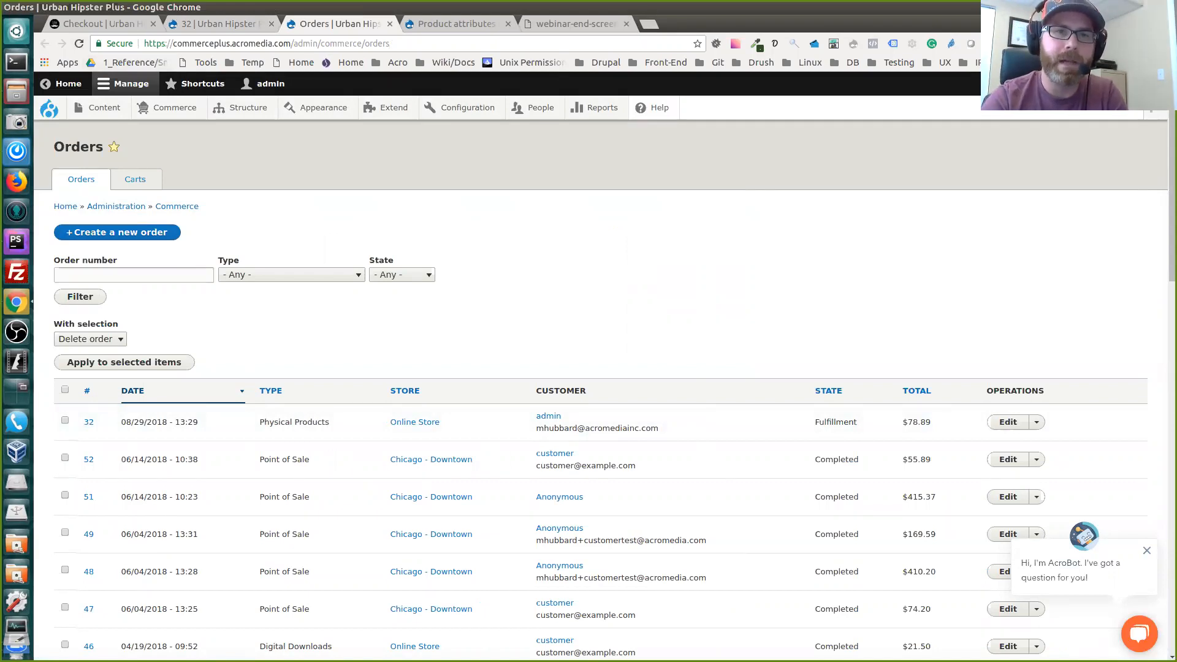
Return to the validated order, fulfill it, and review its status and activity log
click(220, 23)
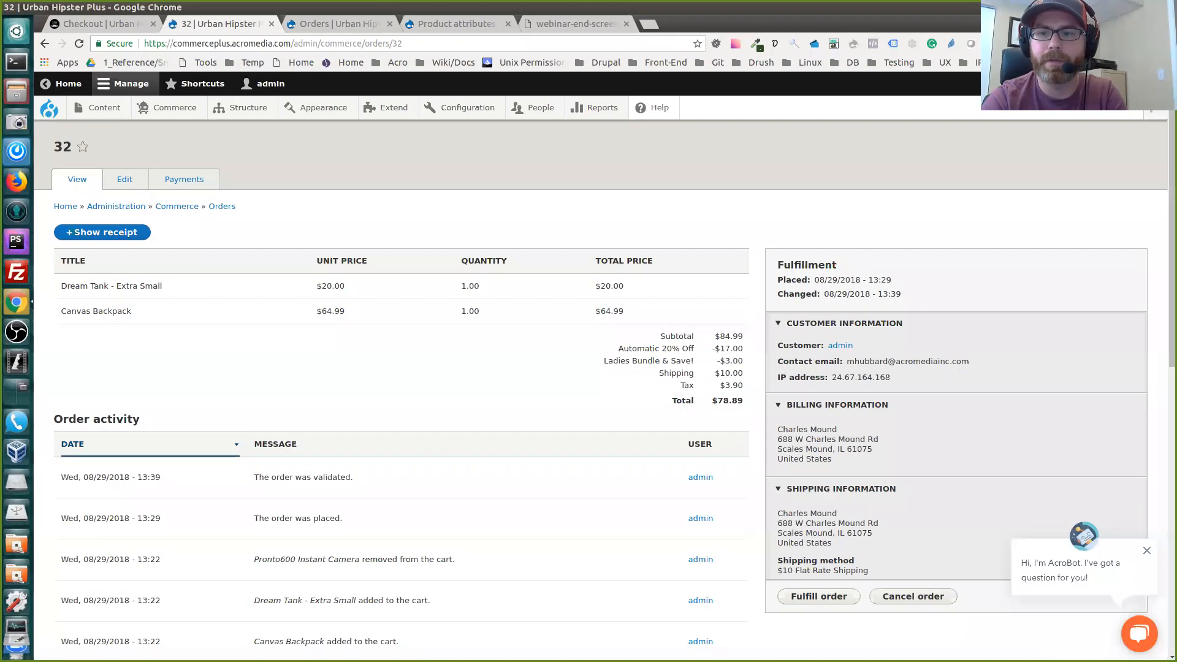
scroll(600, 380, down, 1)
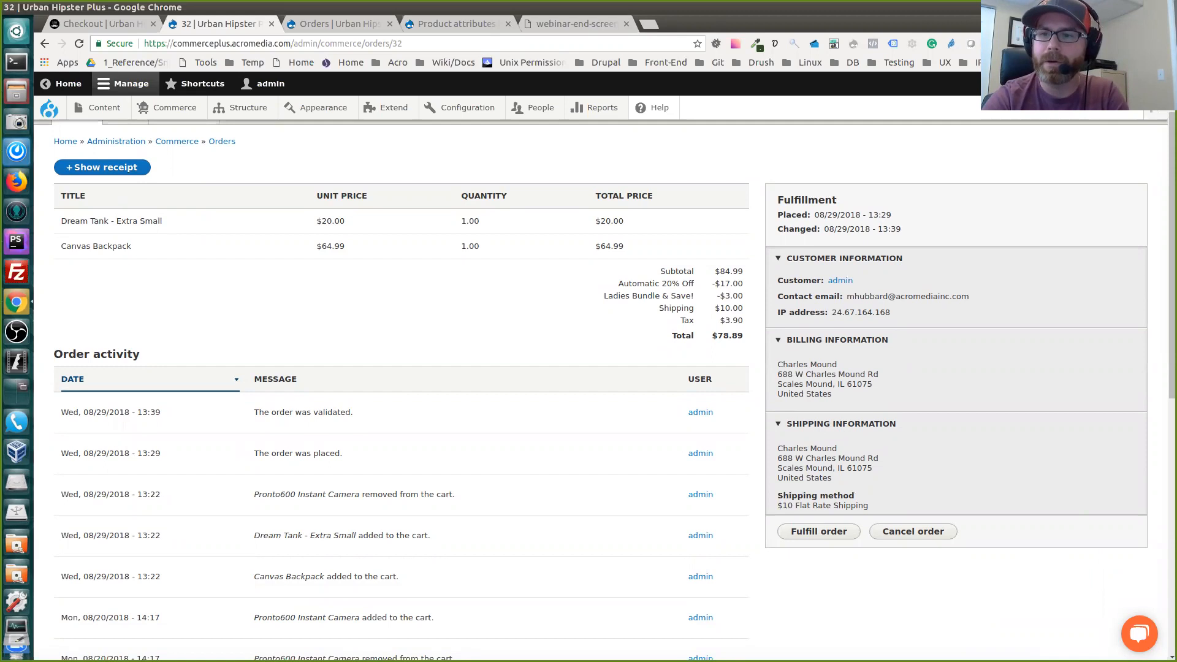
click(819, 530)
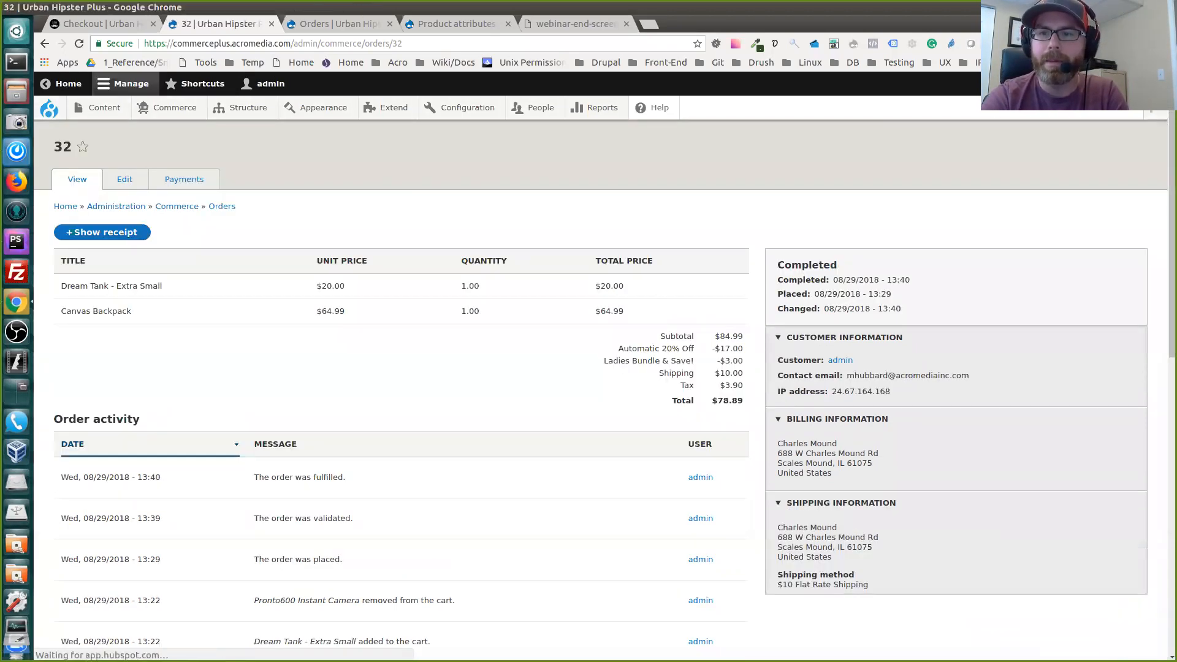
double_click(807, 266)
click(490, 368)
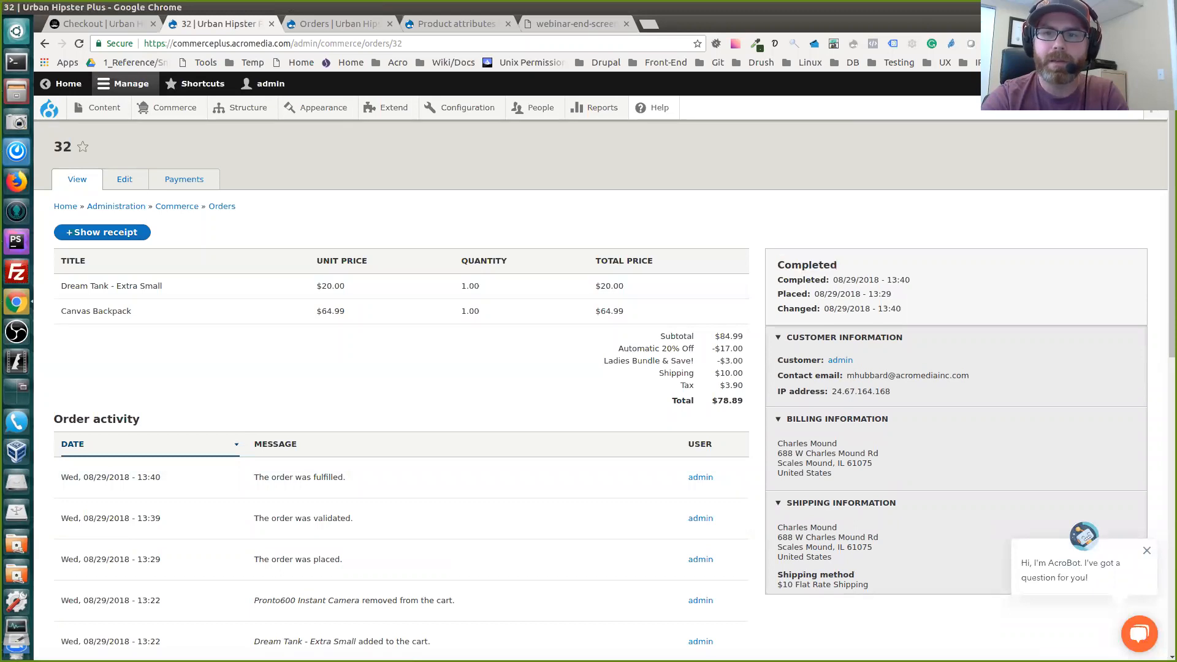
scroll(588, 368, down, 2)
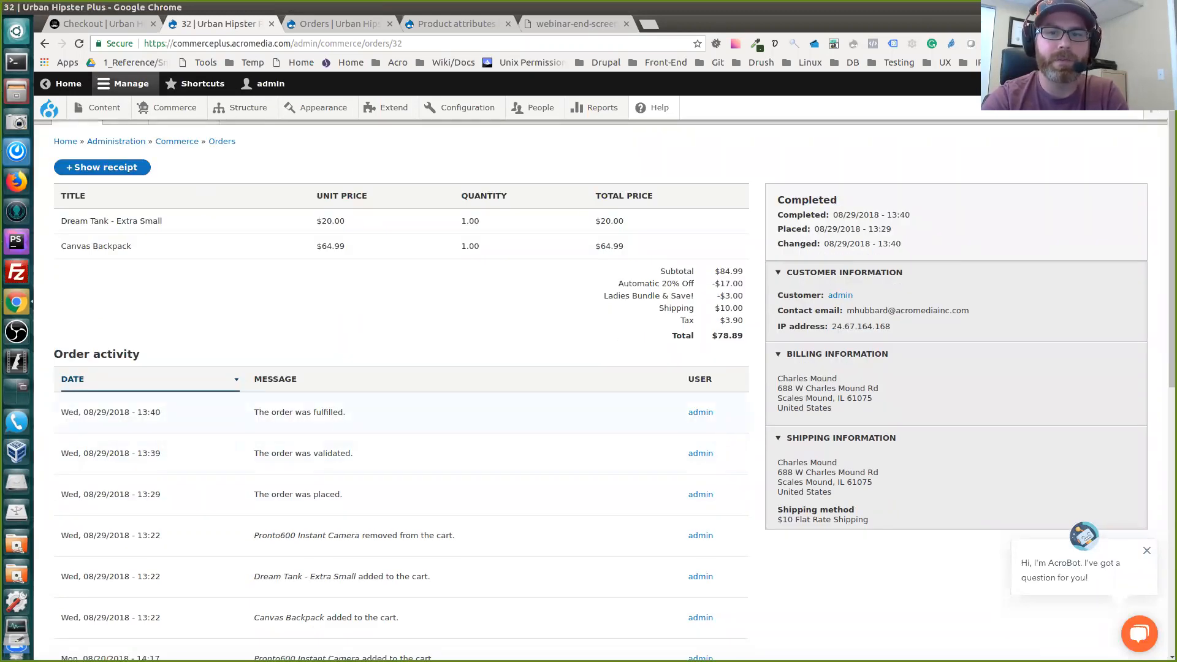
scroll(588, 368, up, 2)
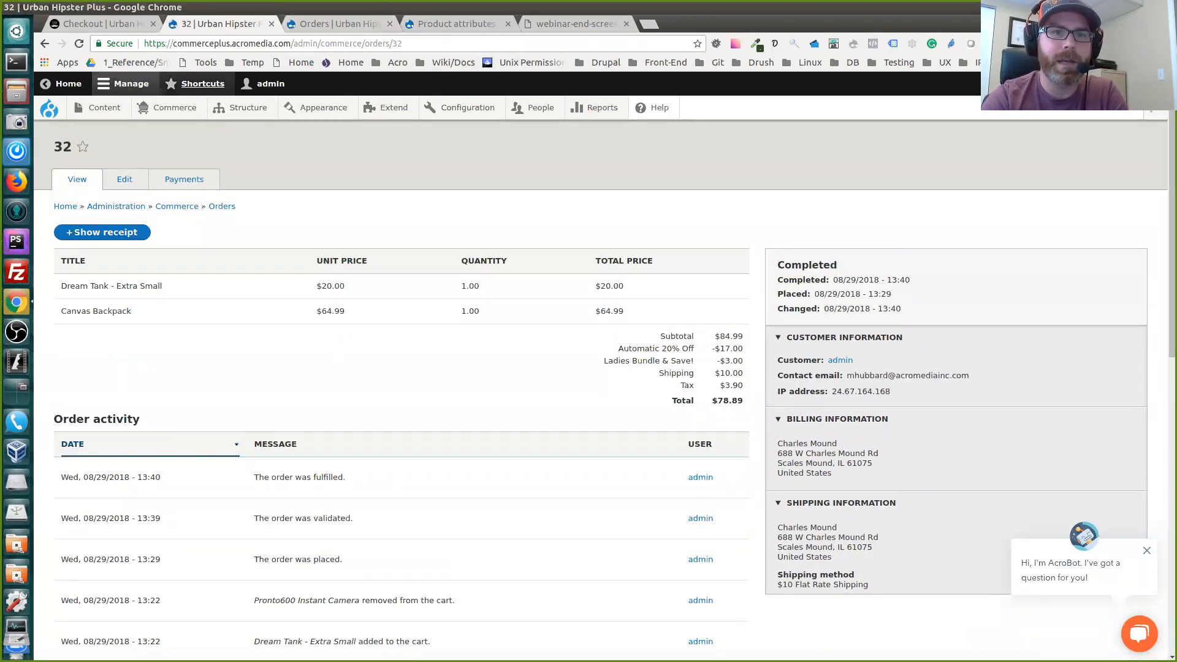
Go back to the Commerce orders list and check the state of the fulfilled order
mouse_move(175, 108)
click(156, 132)
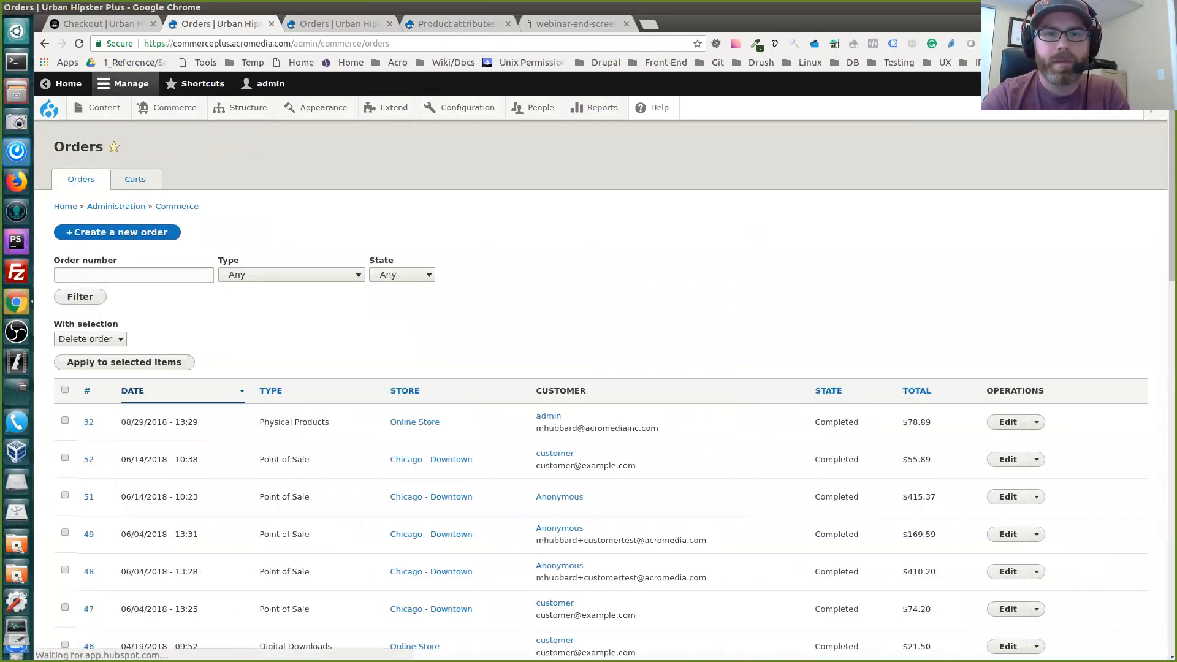
scroll(604, 398, down, 4)
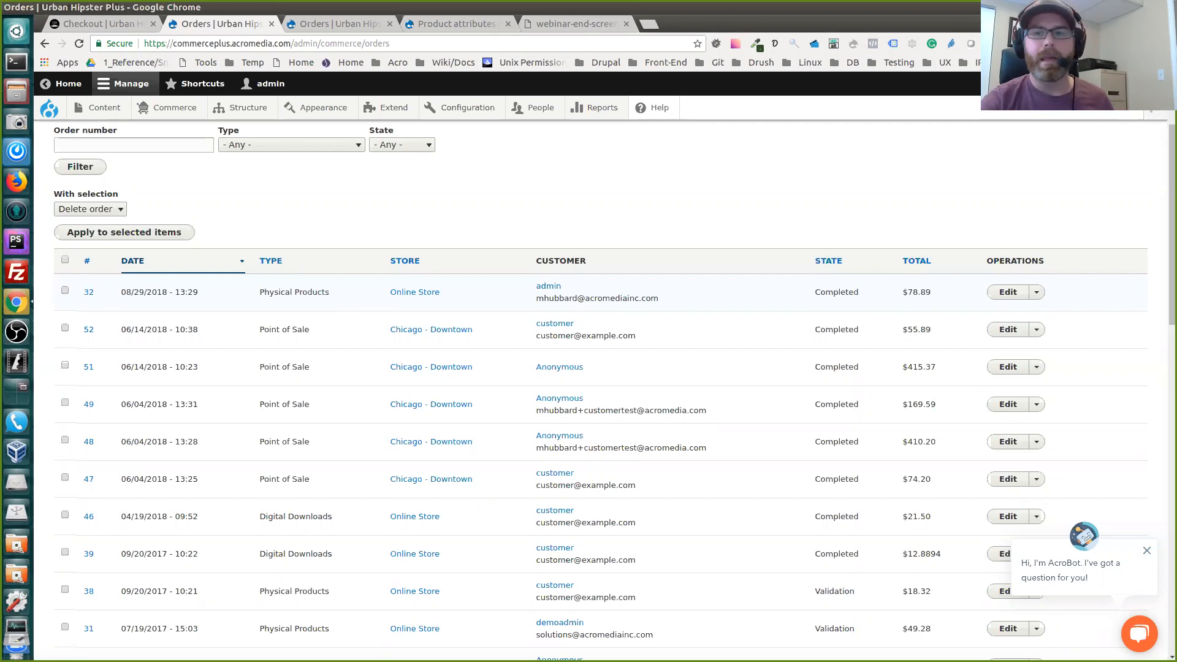
scroll(613, 386, up, 2)
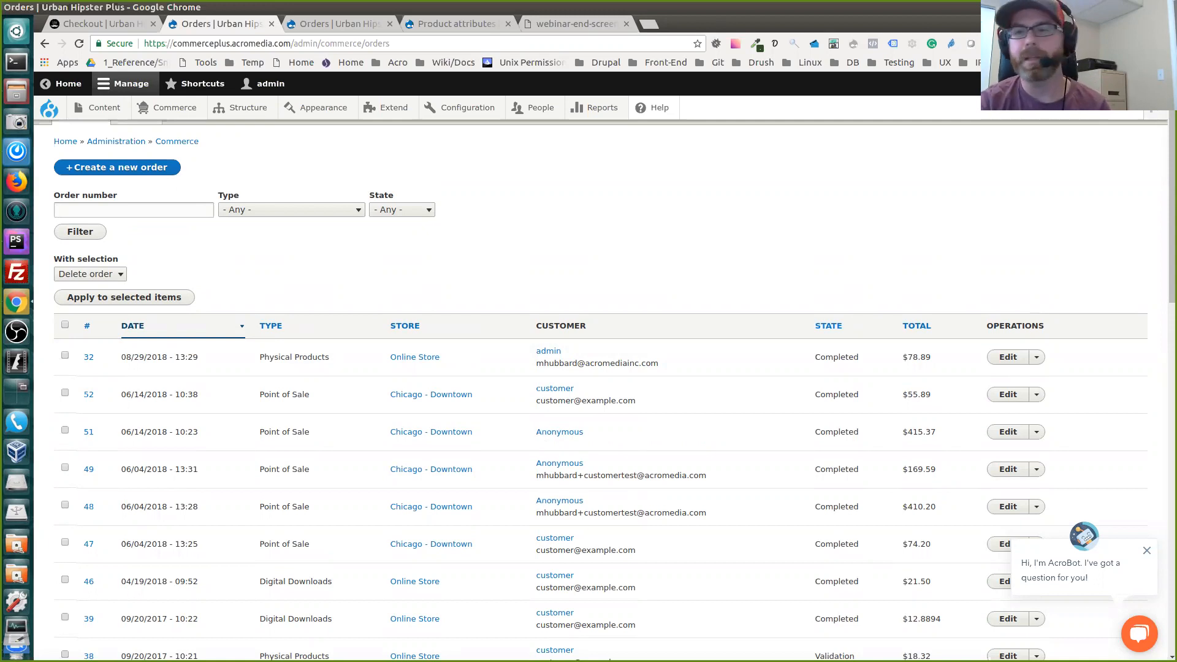
Dismiss the chat message and reopen the details of the most recent order in view mode
click(1146, 550)
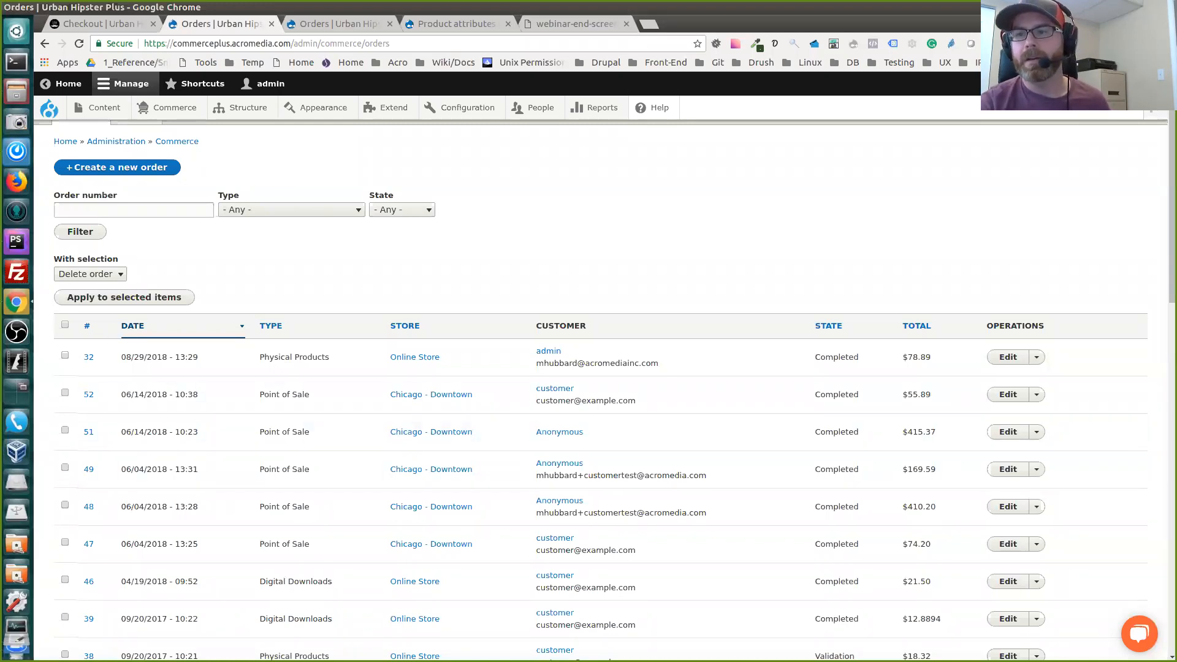
click(1007, 357)
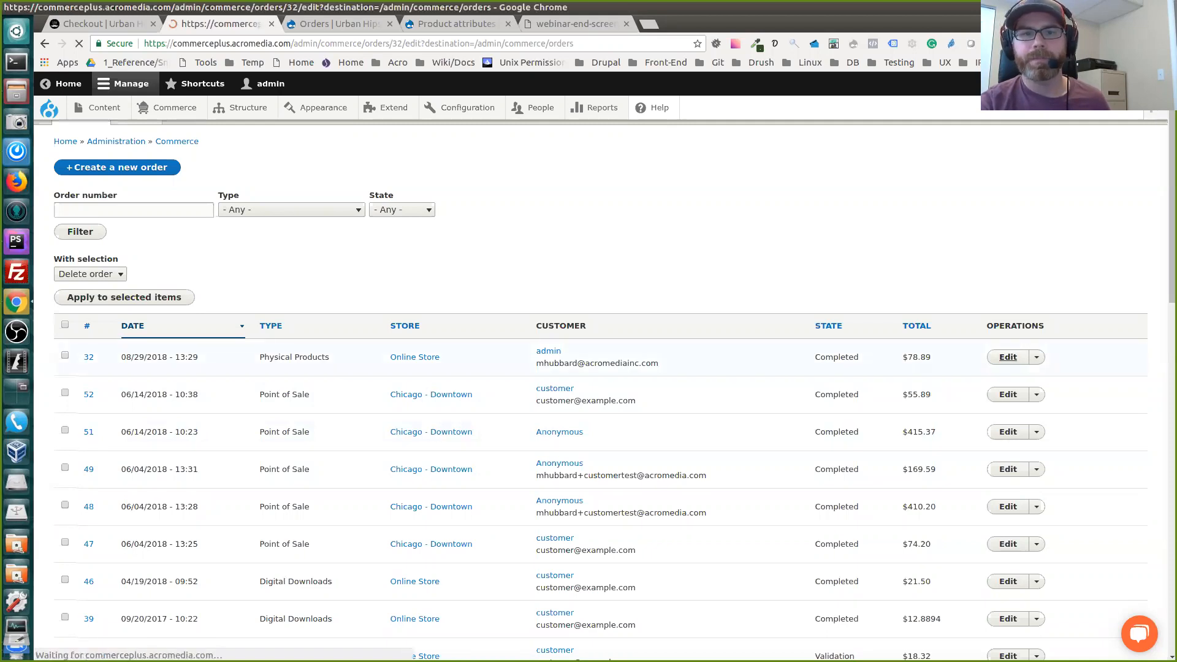
click(79, 179)
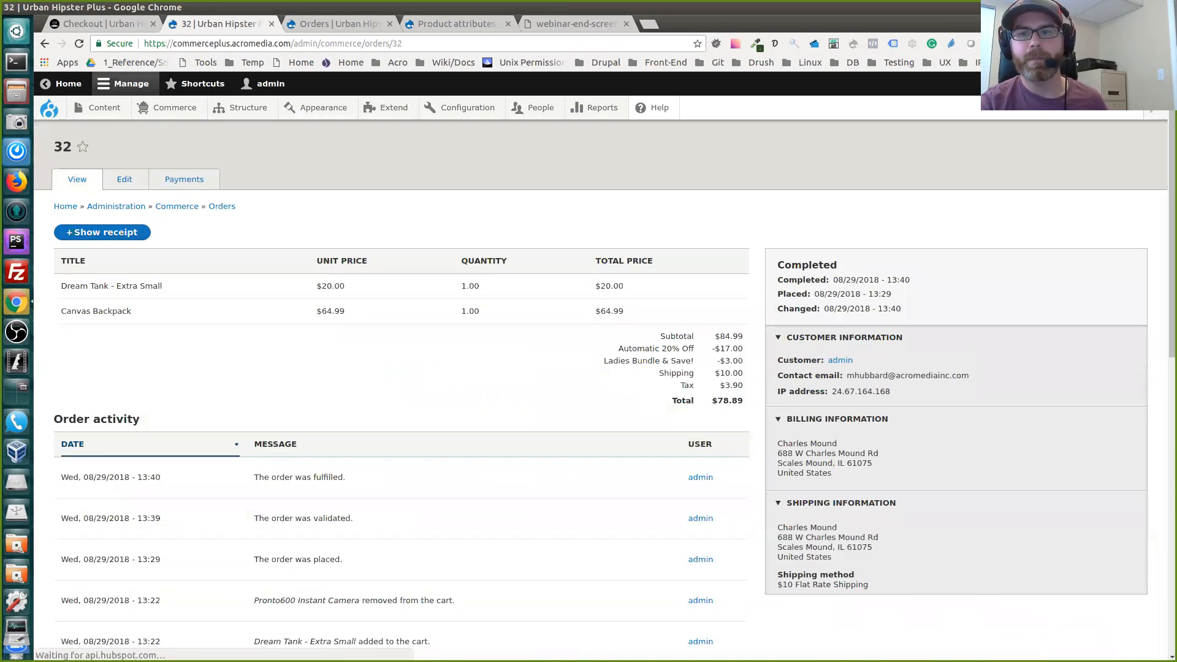
Open the completed order for editing and review its billing information, order items and the available order item types
click(124, 179)
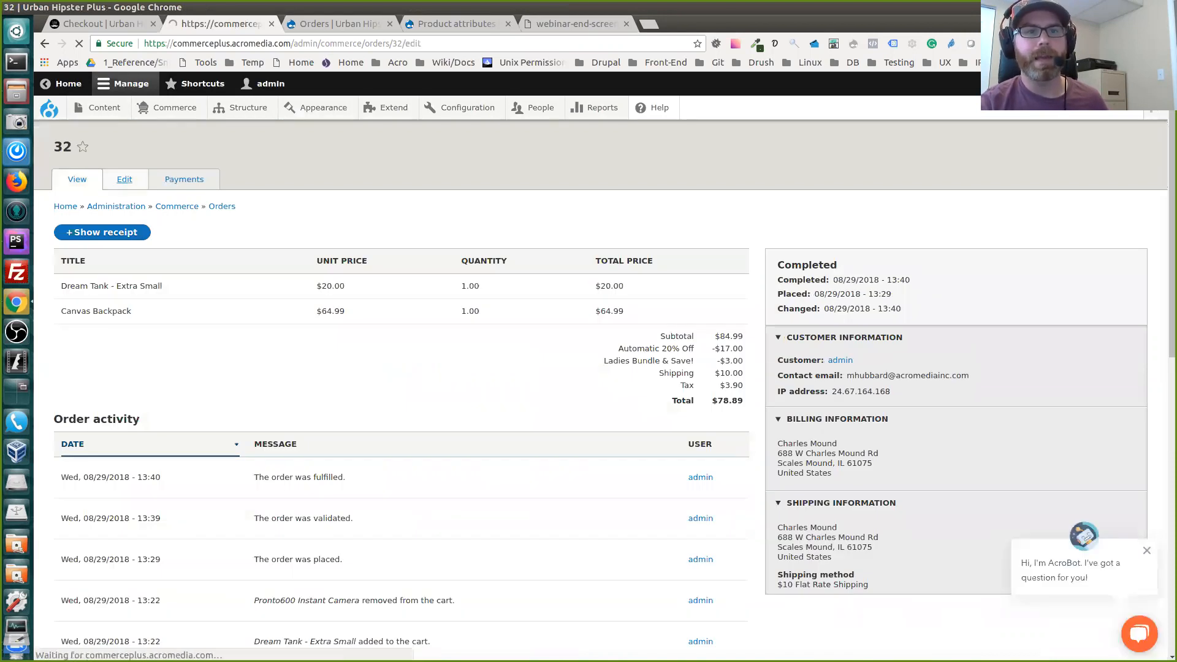
scroll(124, 179, down, 1)
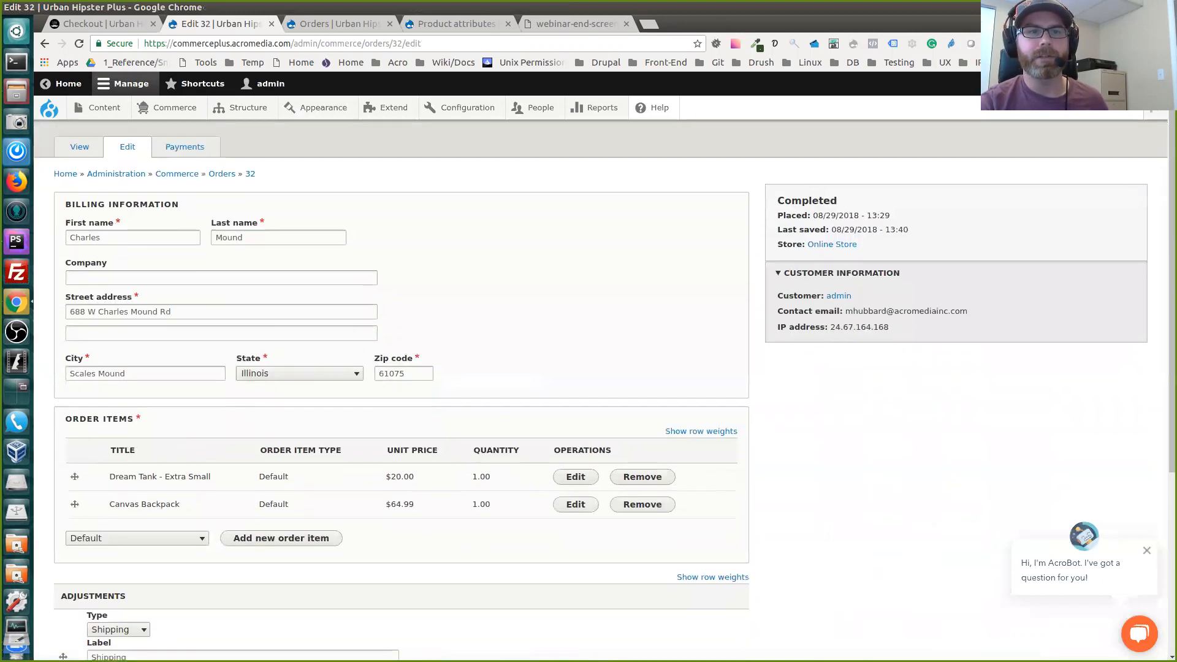
scroll(613, 392, down, 3)
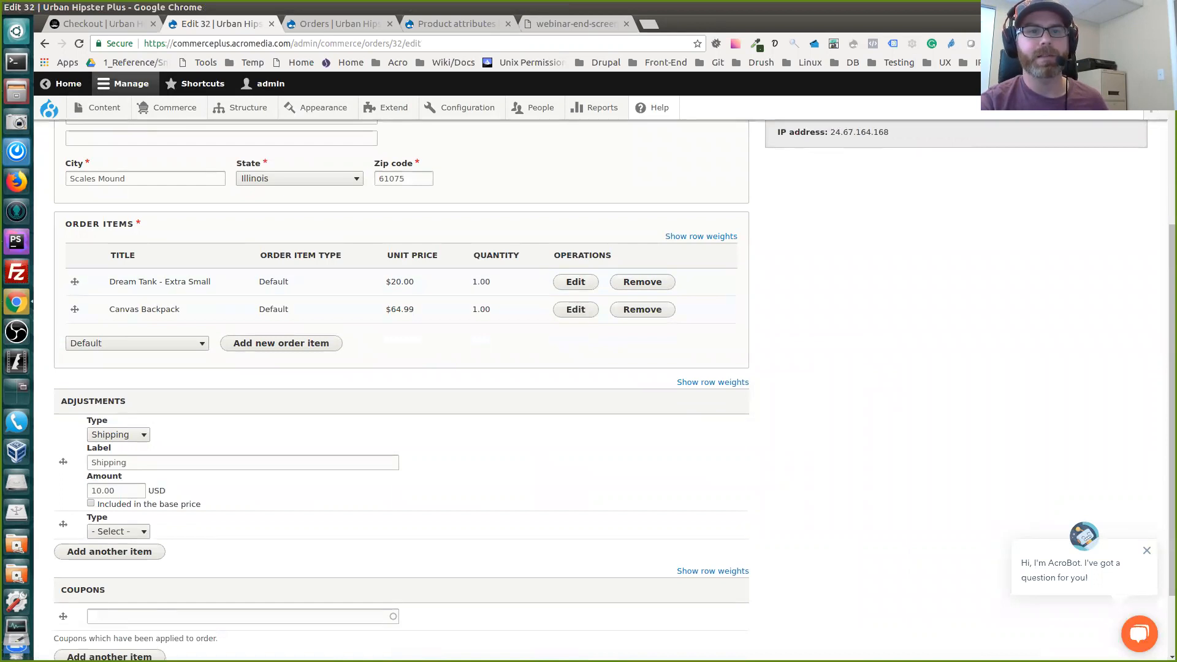
click(137, 343)
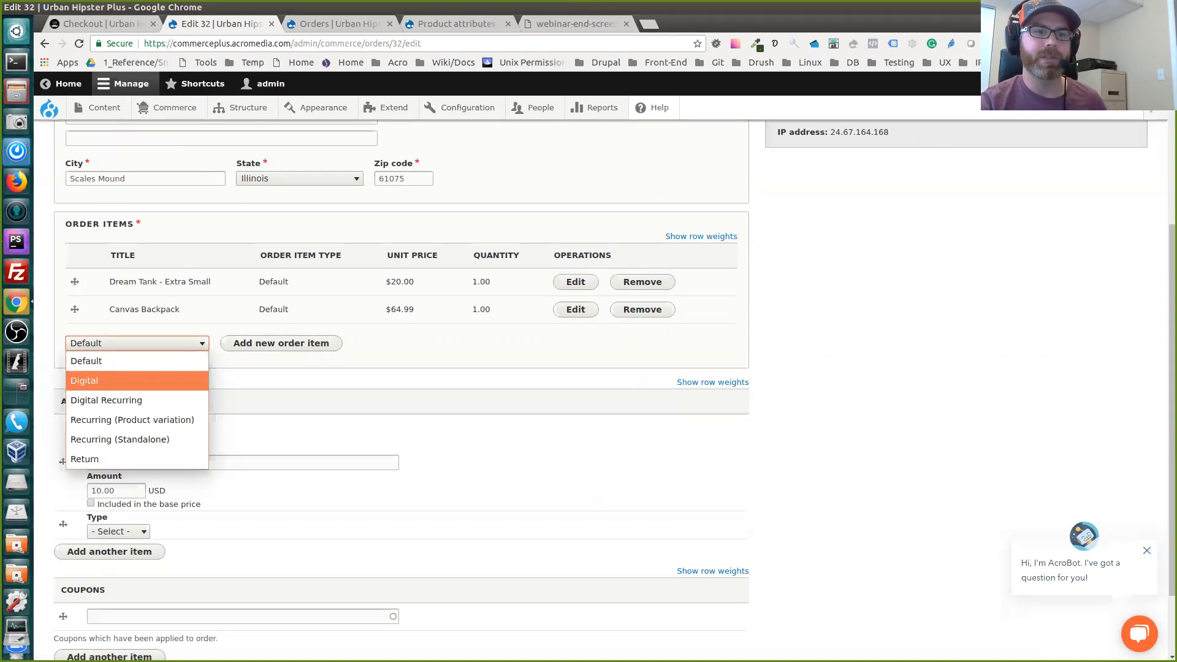
key(Escape)
scroll(401, 380, down, 3)
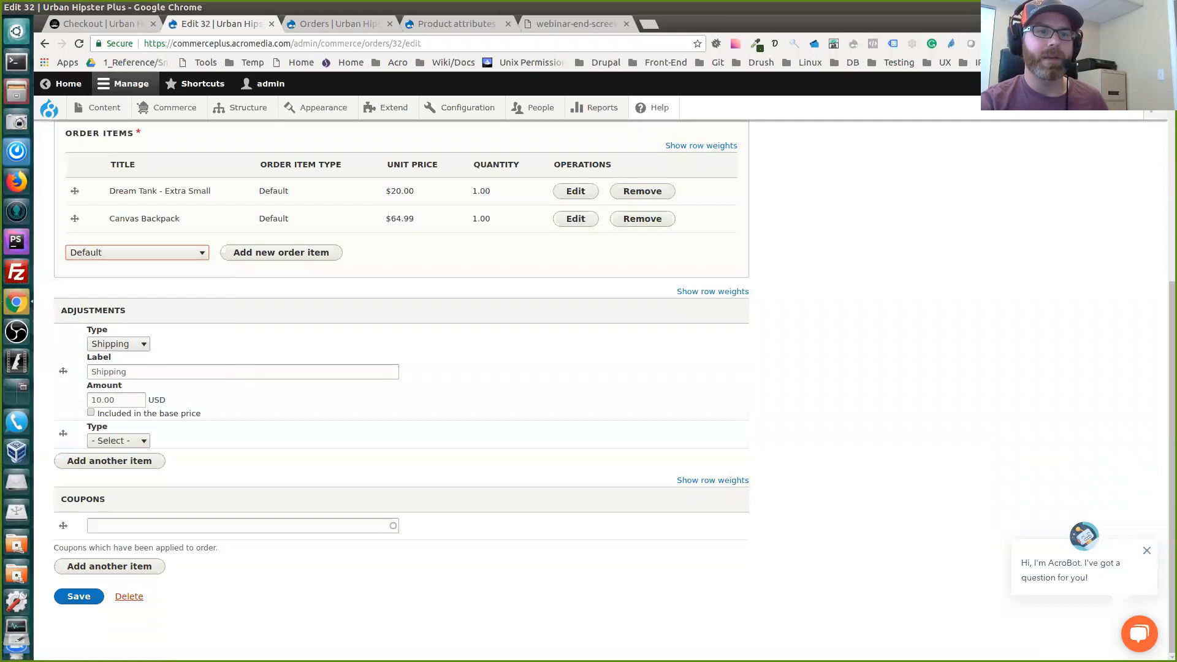
Review the available adjustment types for the order's shipping adjustment without changing the selection
click(119, 344)
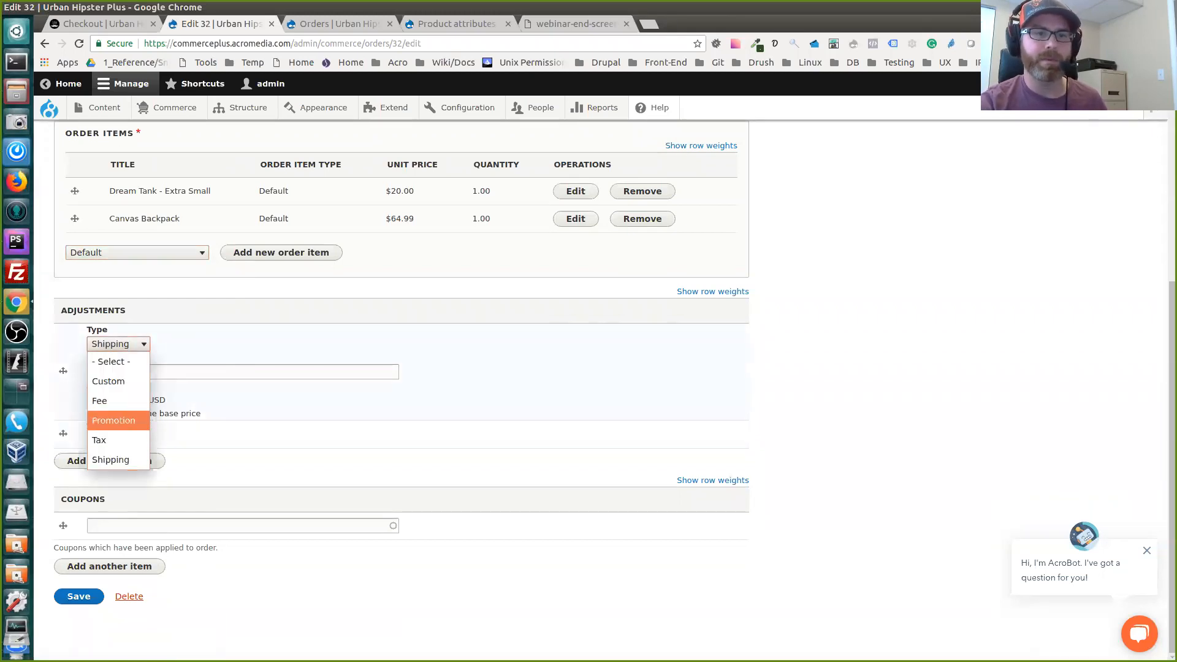
key(Escape)
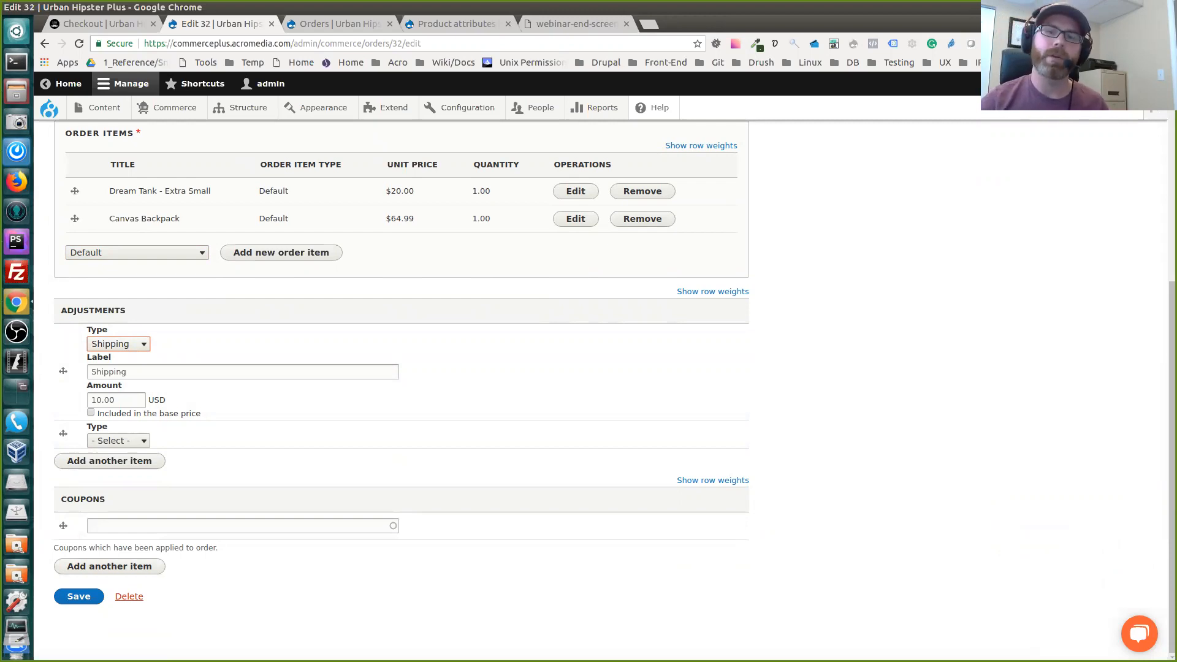
scroll(398, 368, up, 5)
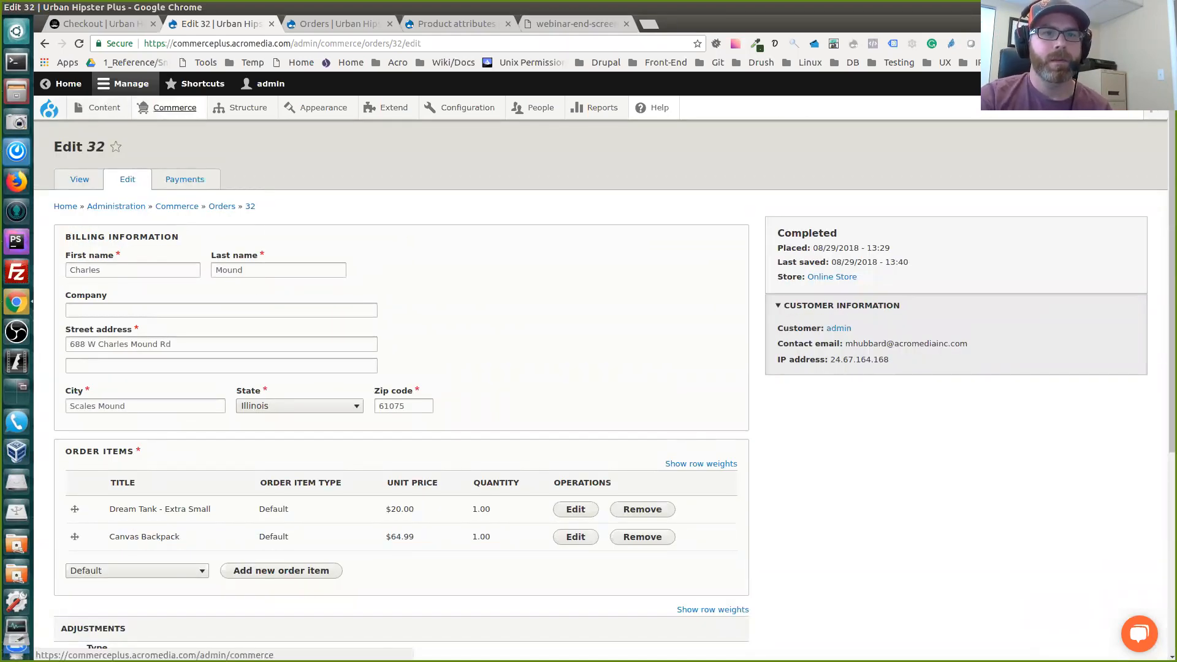
Go to the Commerce promotions list and open the 10% Off Coupon promotion for editing
mouse_move(175, 108)
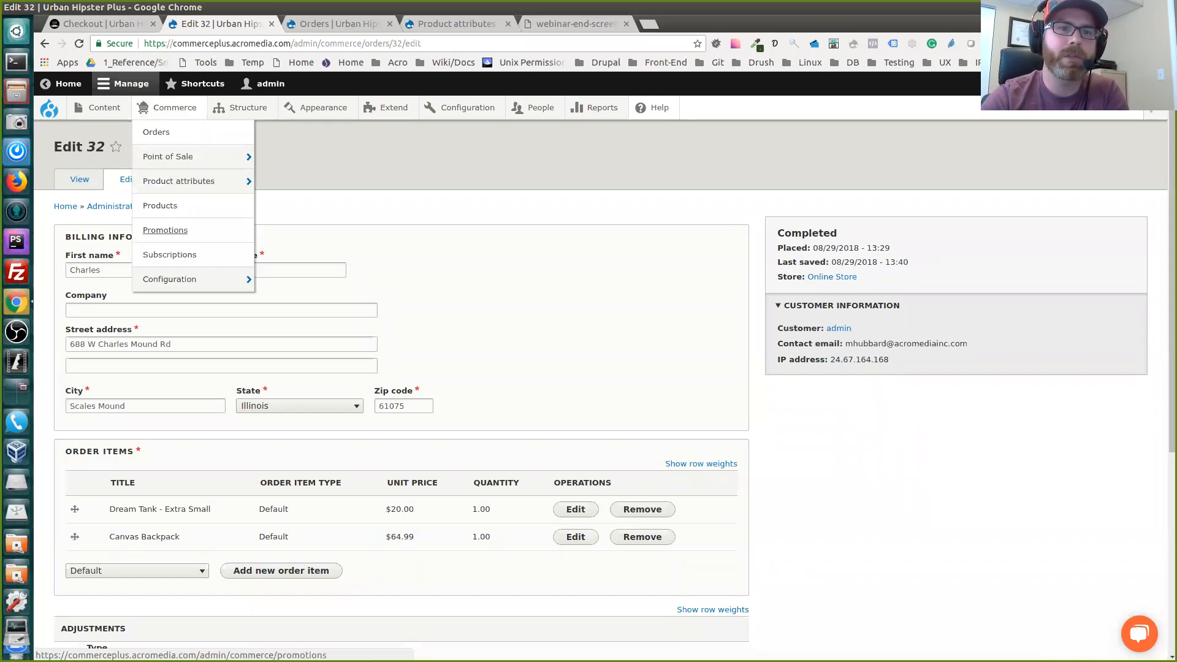
click(165, 230)
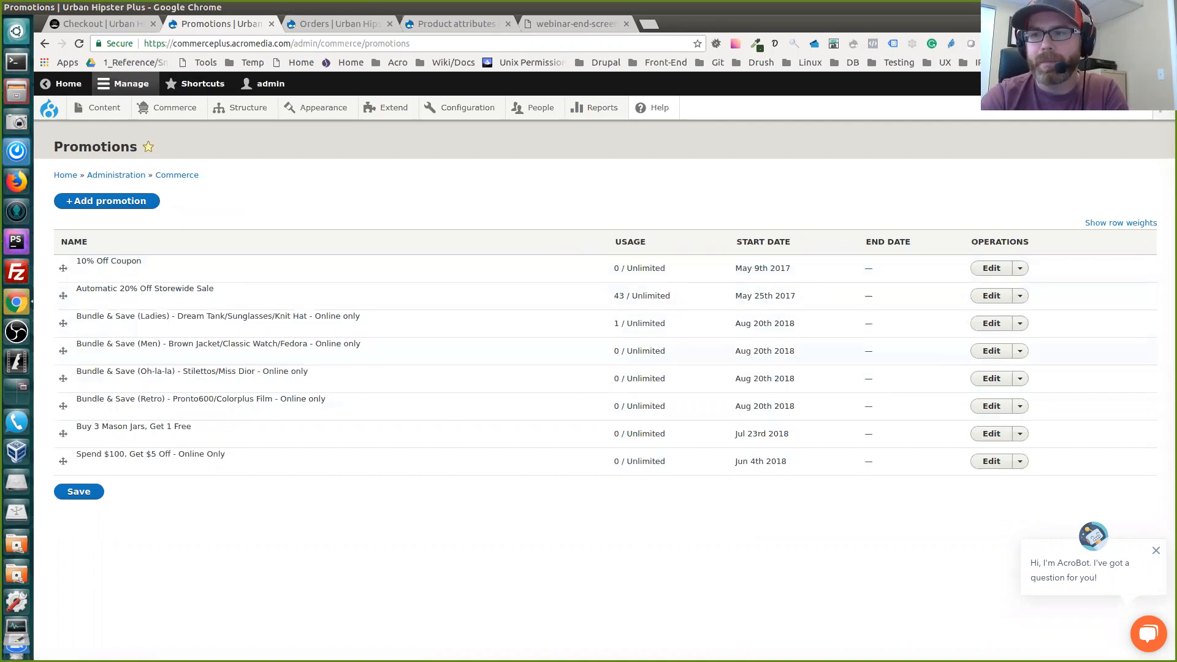
click(1020, 268)
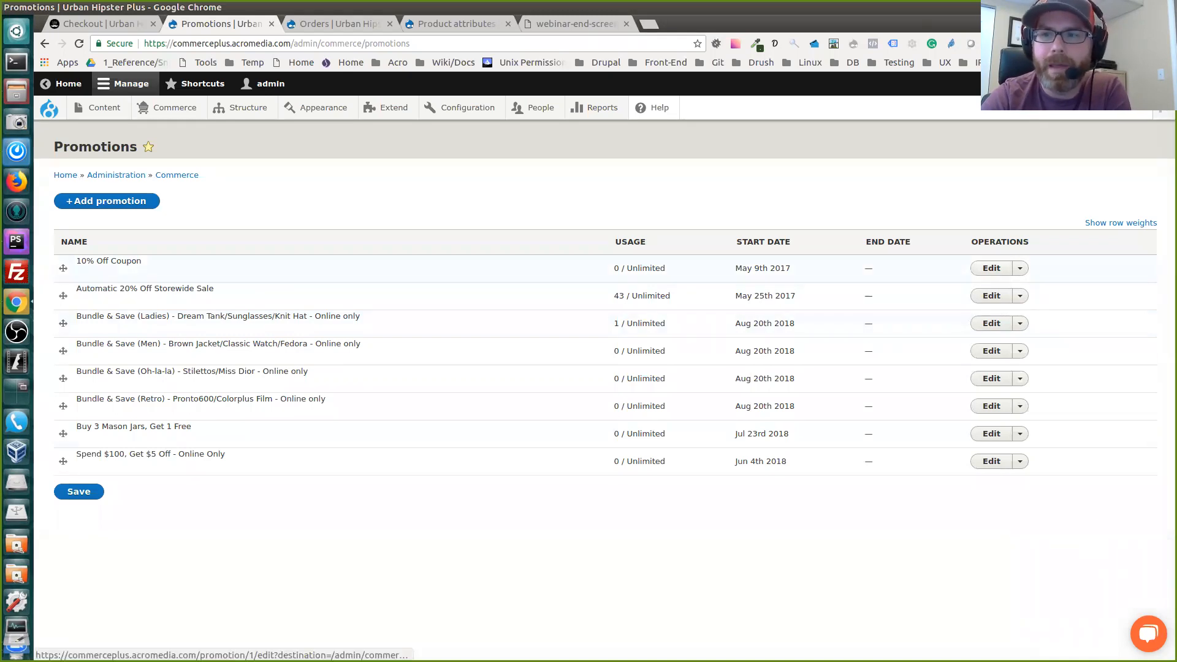
click(108, 260)
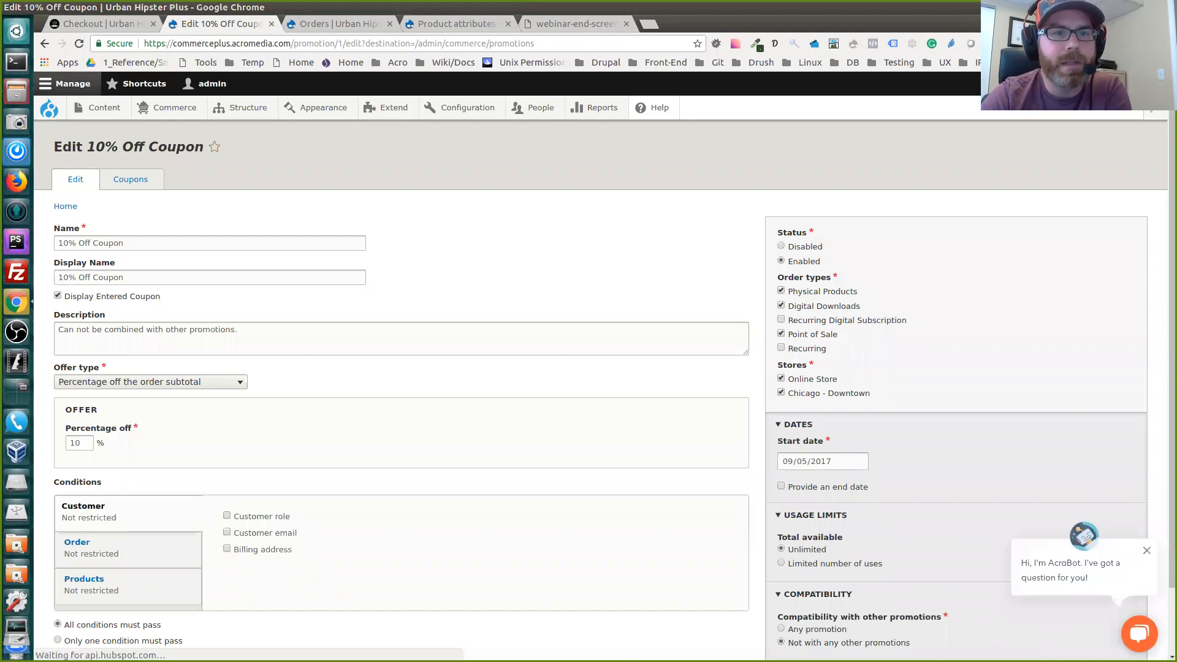
Examine the promotion's name, display name, entered-coupon display option and description
triple_click(92, 244)
scroll(604, 396, down, 2)
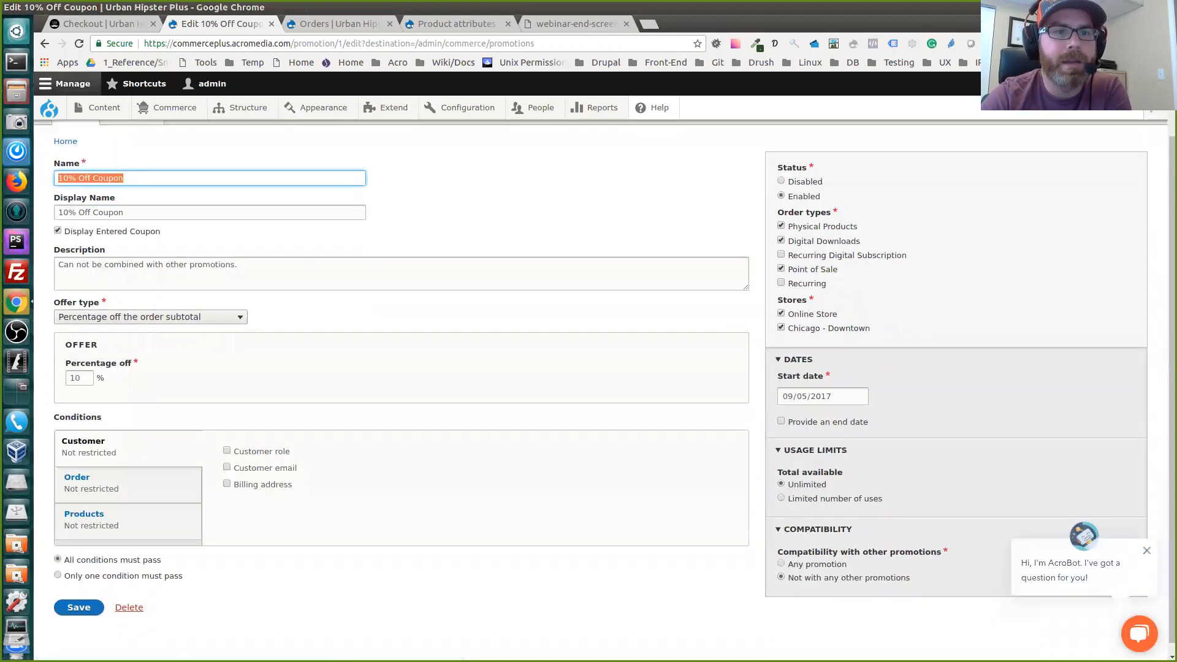
key(Tab)
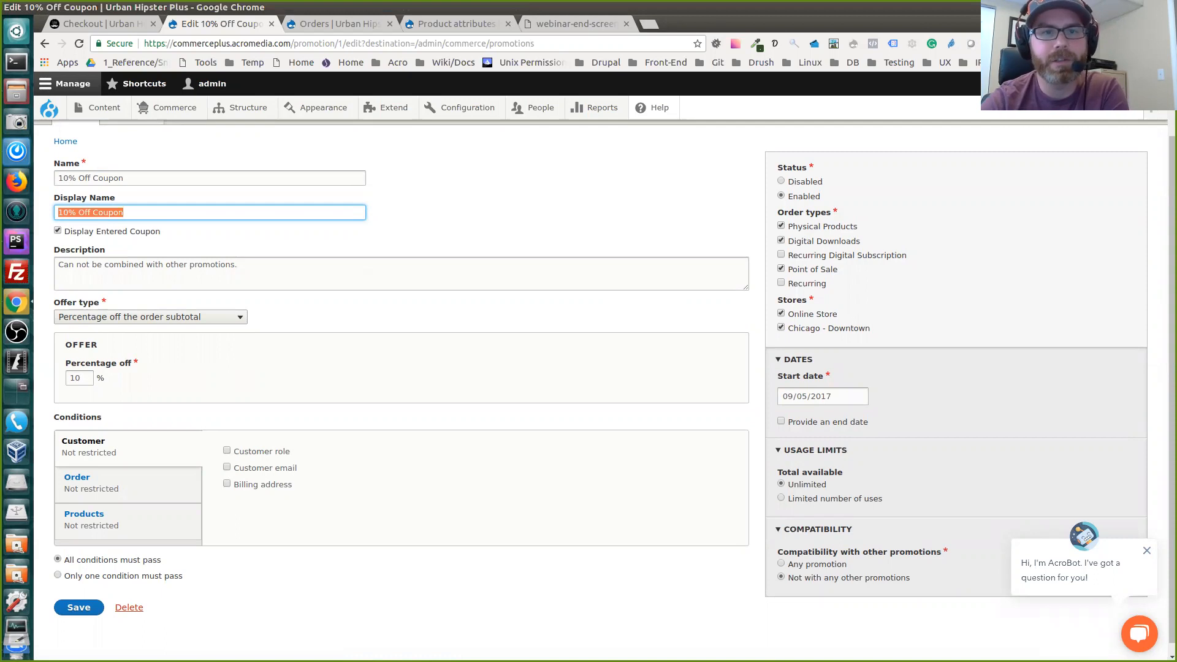
key(Tab)
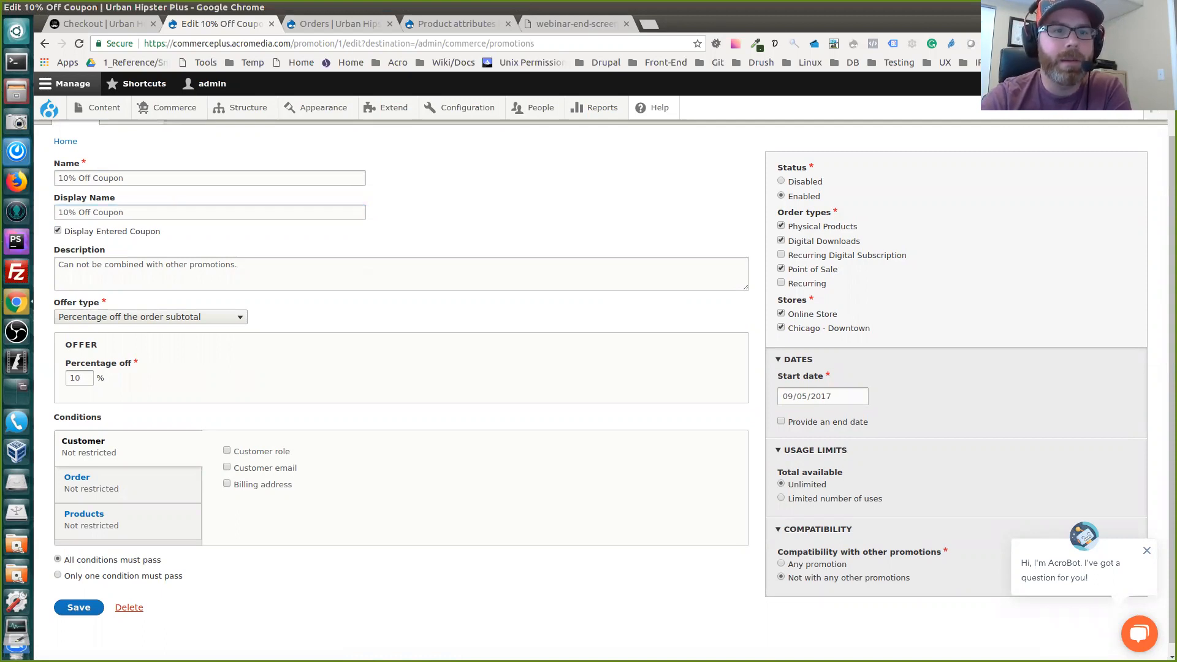
scroll(603, 386, down, 1)
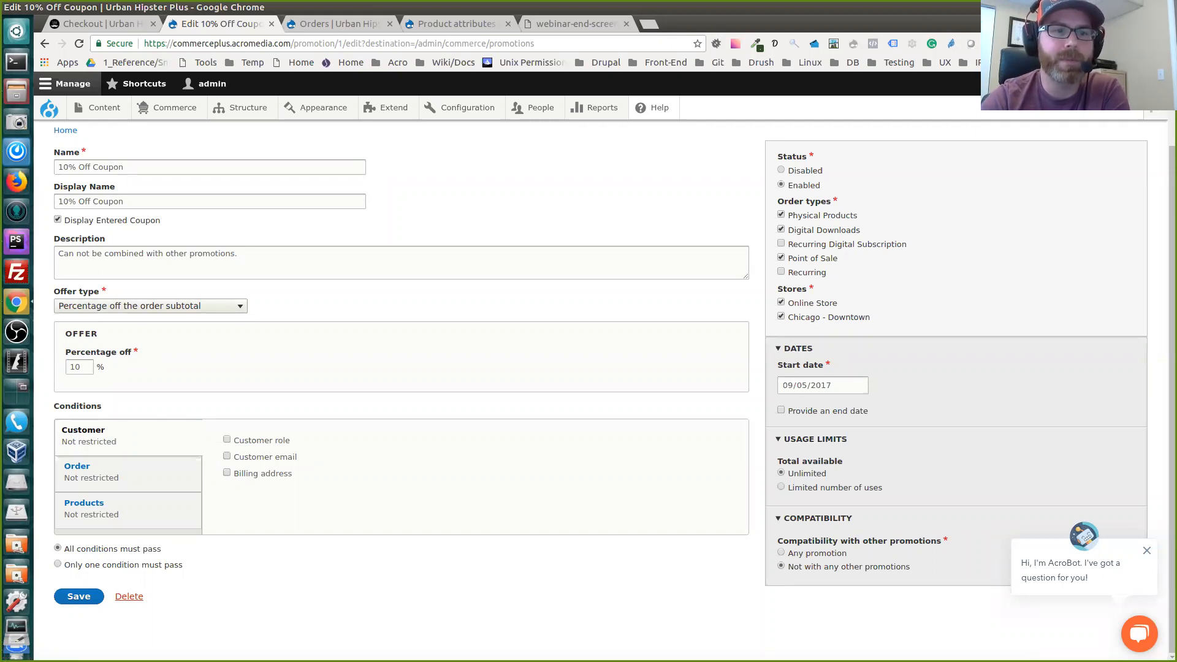
Try the Buy X Get Y and Fixed amount off each matching product offer types, and reload the form to discard the changes
click(151, 306)
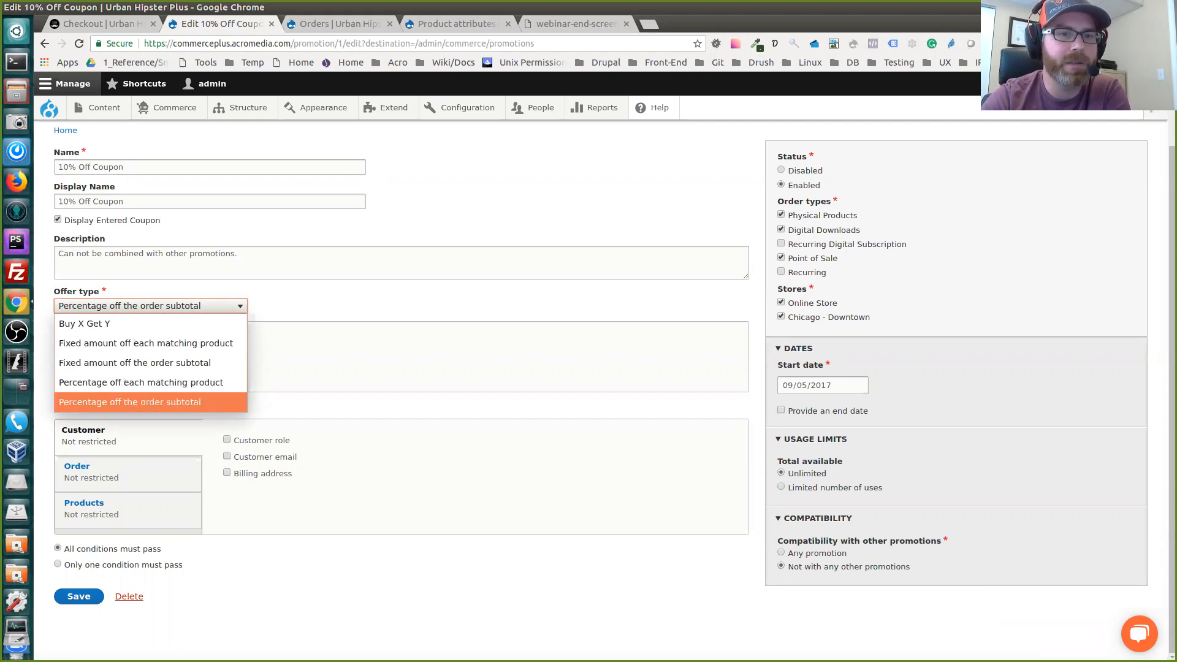
click(151, 402)
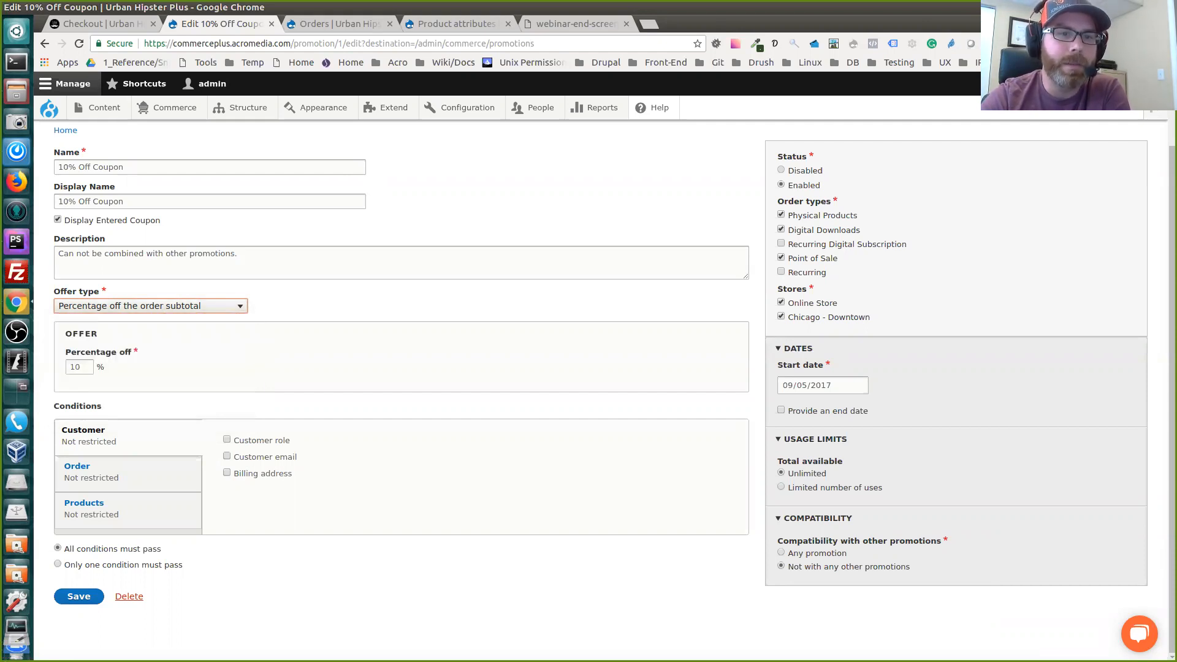
click(150, 306)
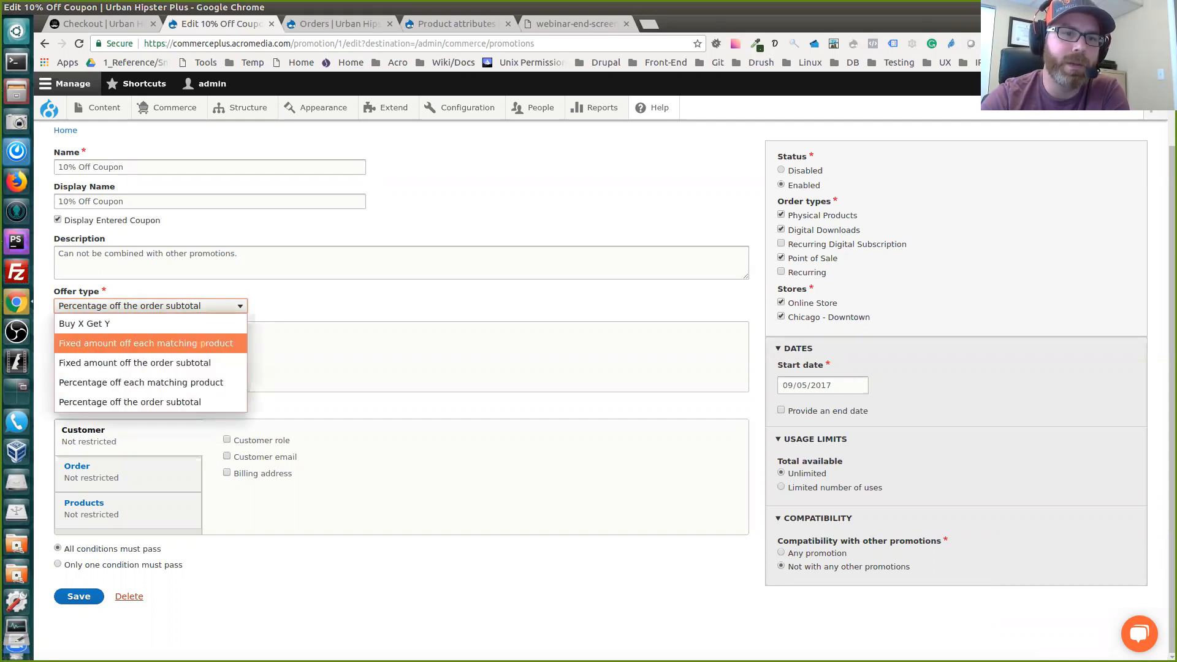
click(151, 324)
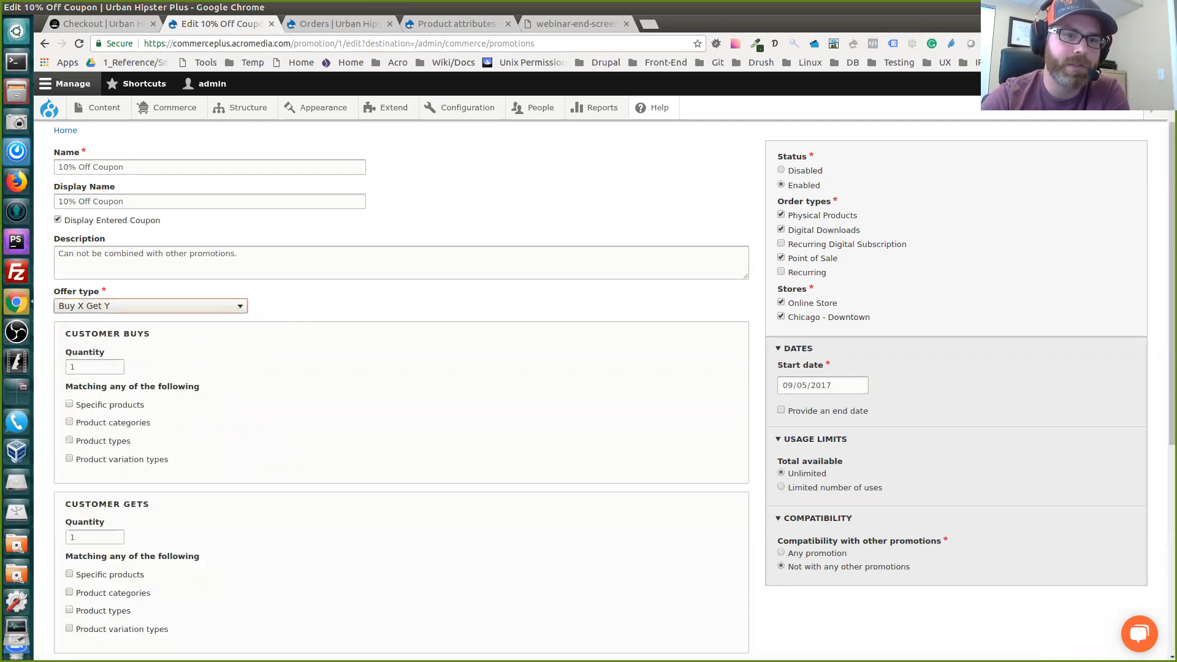
click(151, 306)
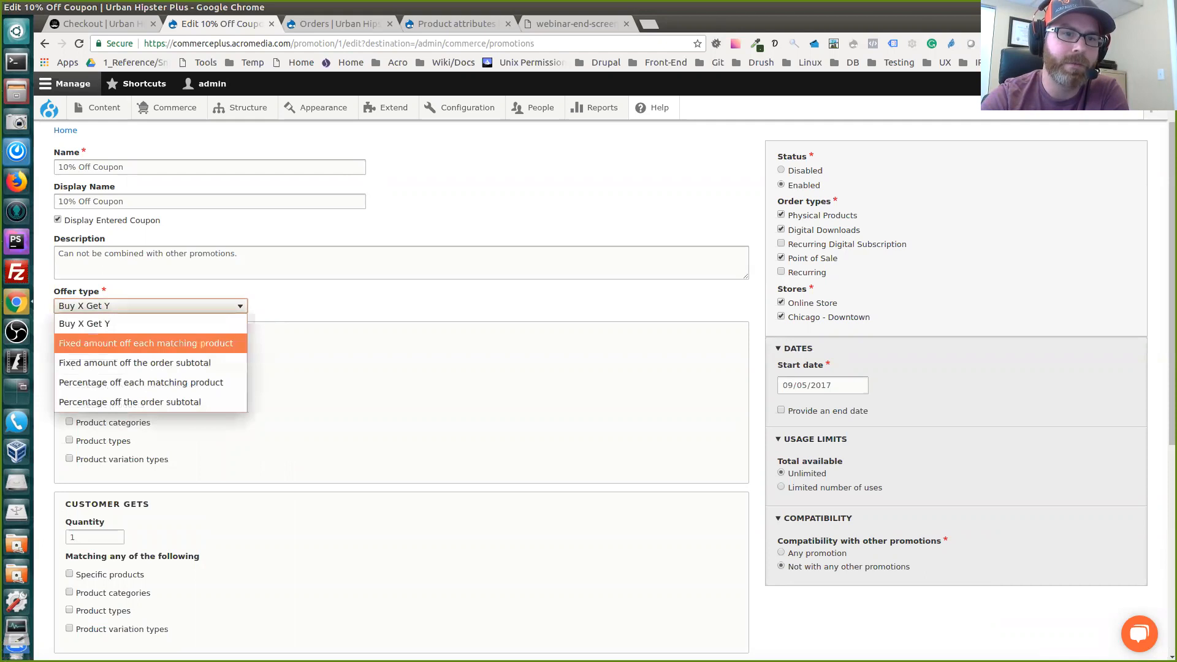
click(150, 339)
click(151, 306)
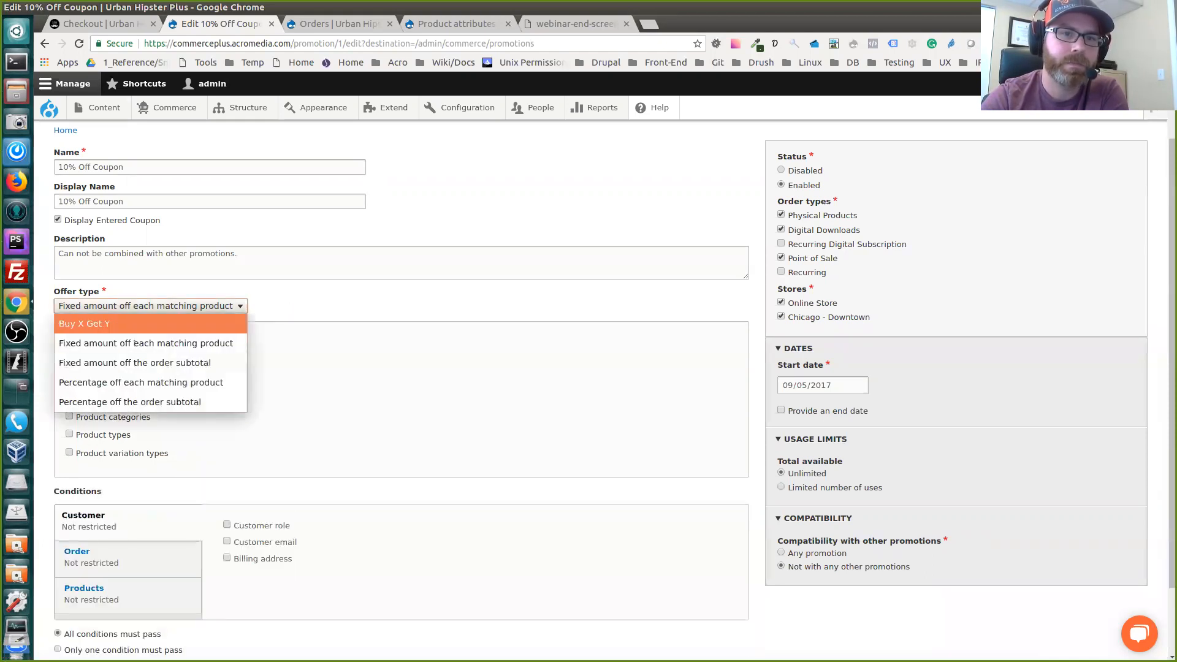
click(151, 306)
click(79, 43)
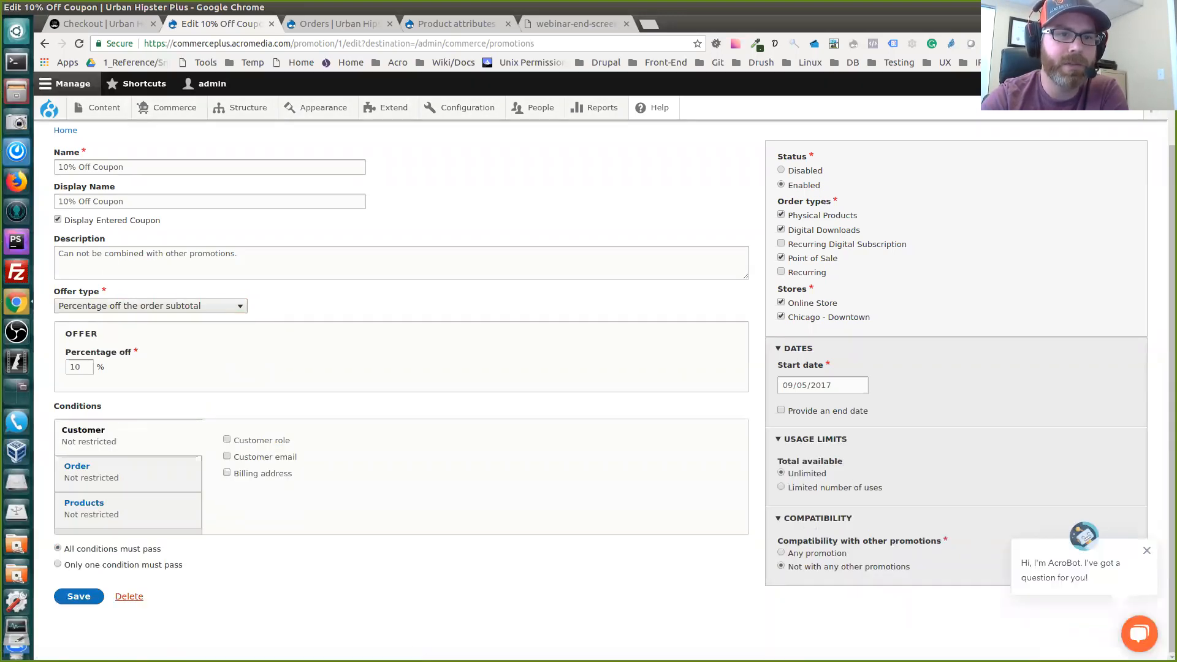
Review the promotion's display name and percentage-off offer settings
triple_click(100, 202)
triple_click(100, 201)
drag(132, 353, 125, 353)
click(138, 368)
scroll(92, 436, down, 1)
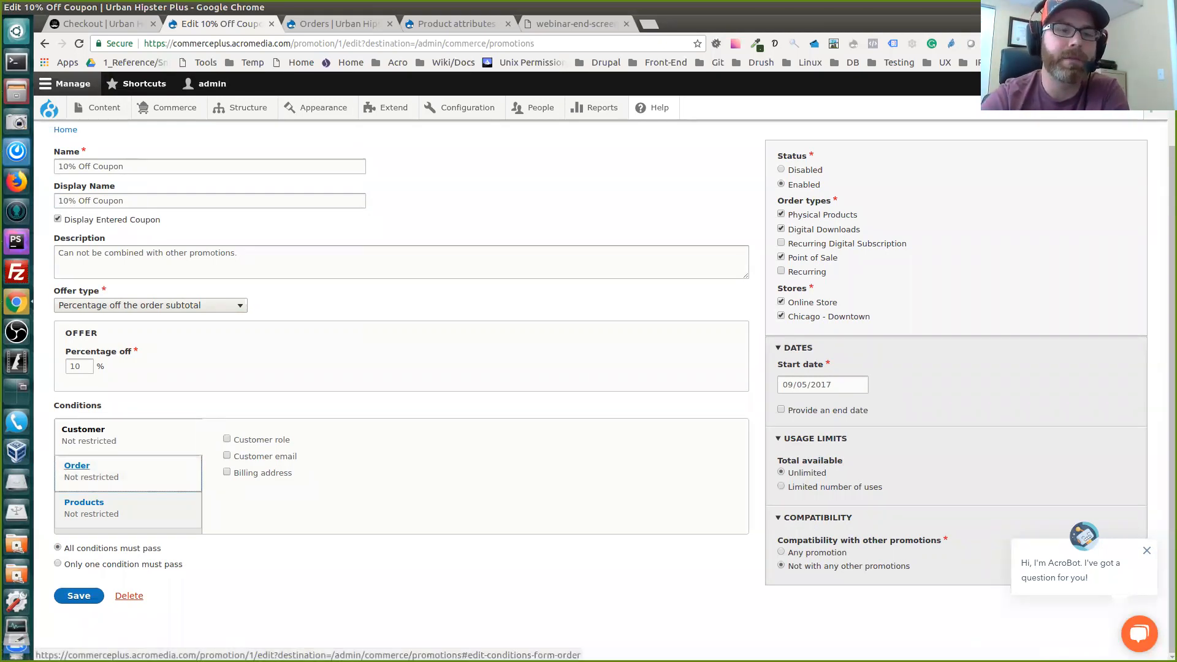
Try an order condition requiring a current order total greater than 100 USD, check the other operators, and remove the condition
click(76, 465)
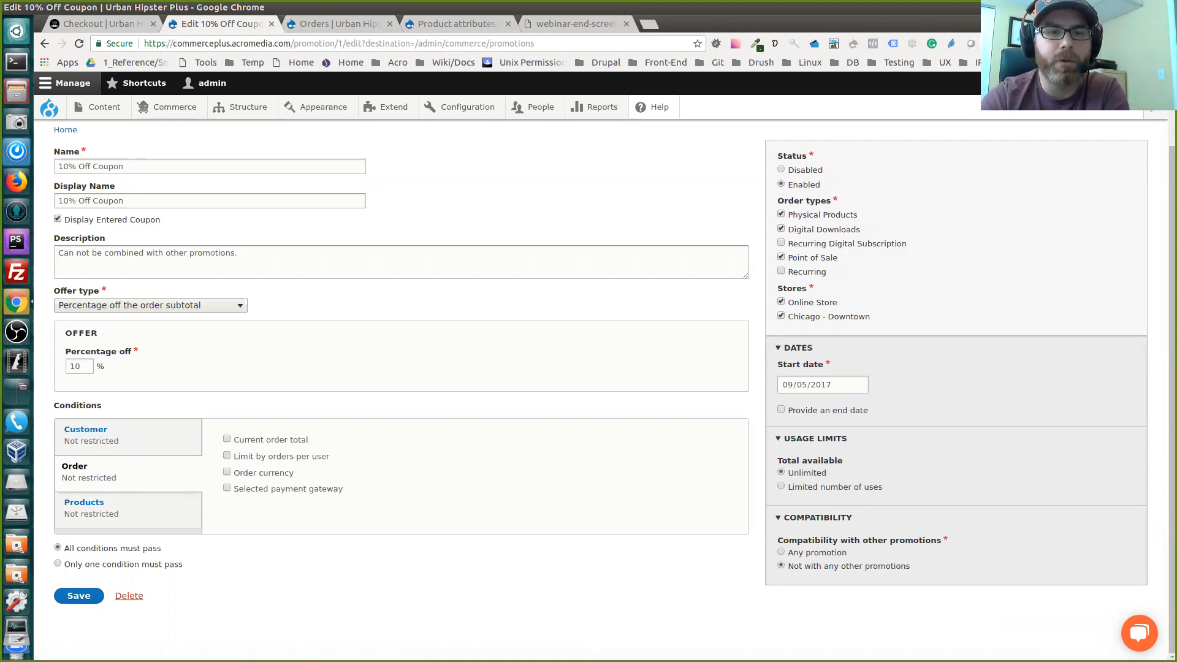
click(227, 439)
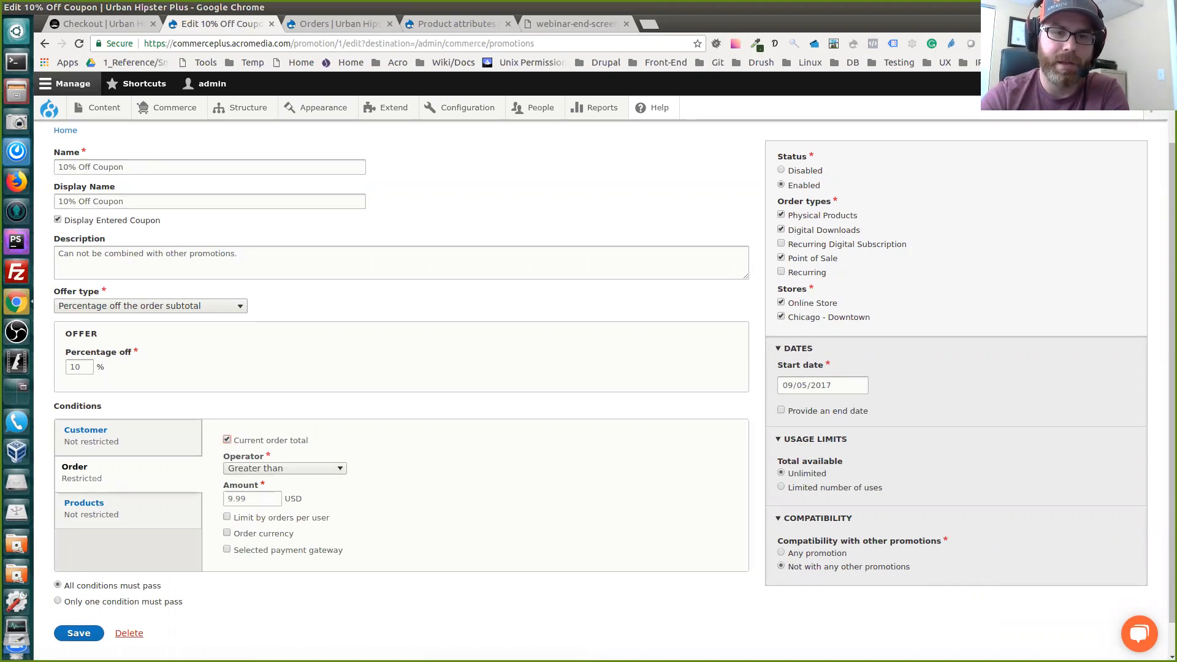
click(268, 498)
text(100)
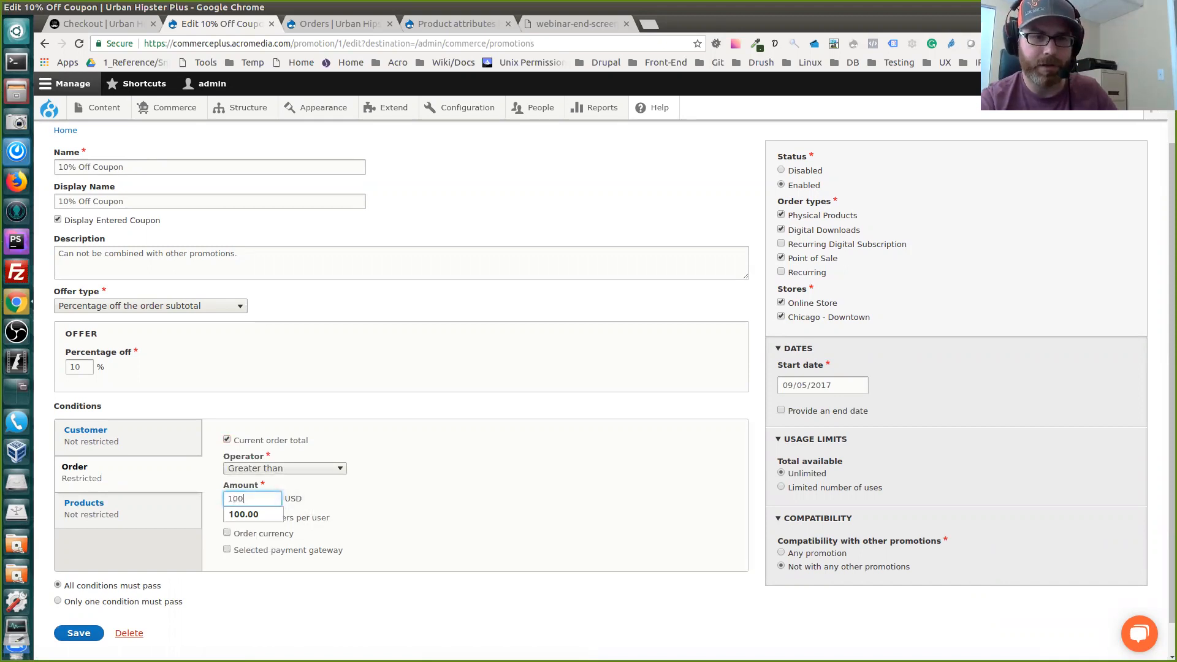
key(Tab)
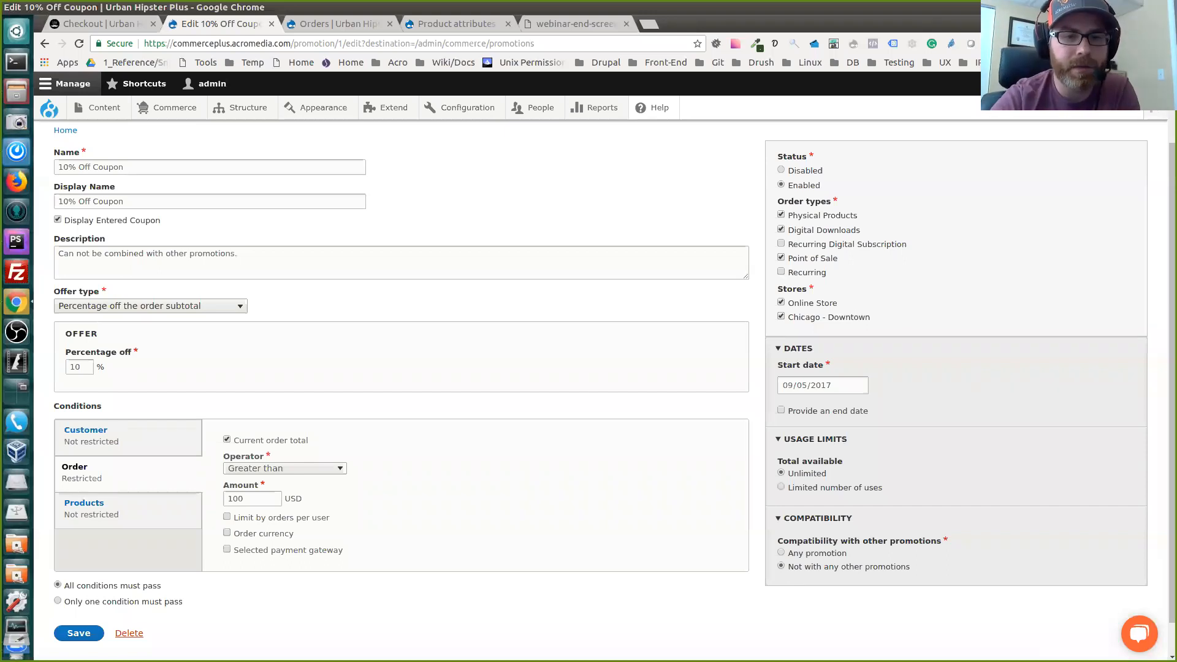
click(285, 468)
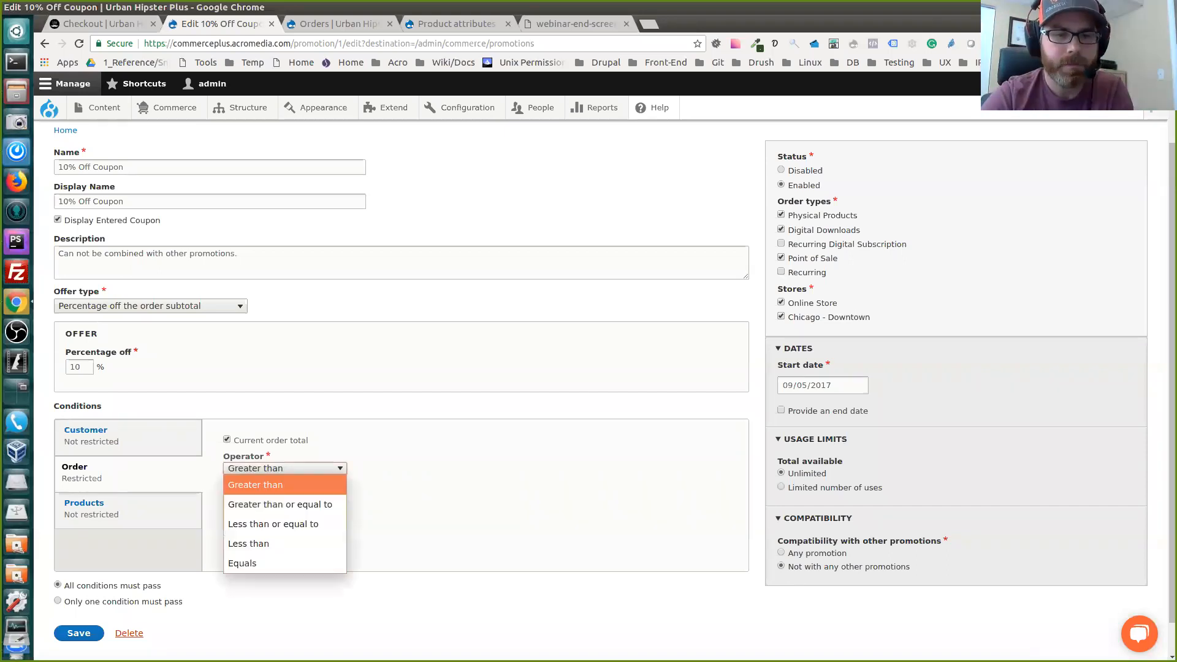
click(285, 468)
click(227, 439)
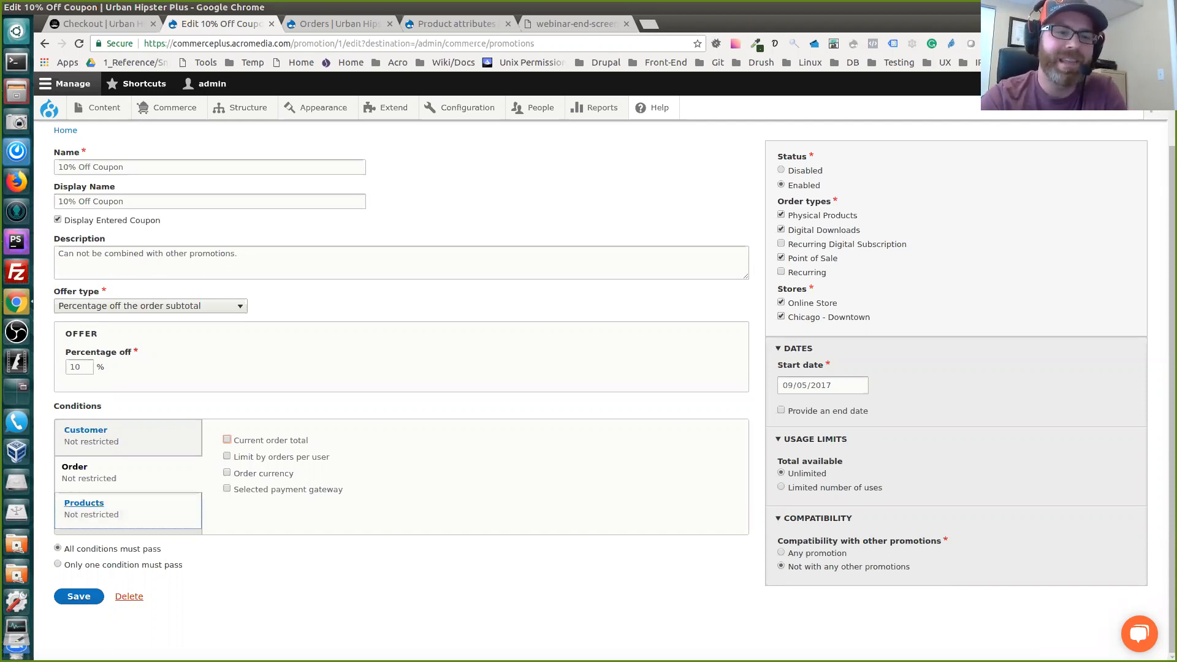
Preview the total discounted product quantity condition and the end date option, clearing each one again
click(120, 511)
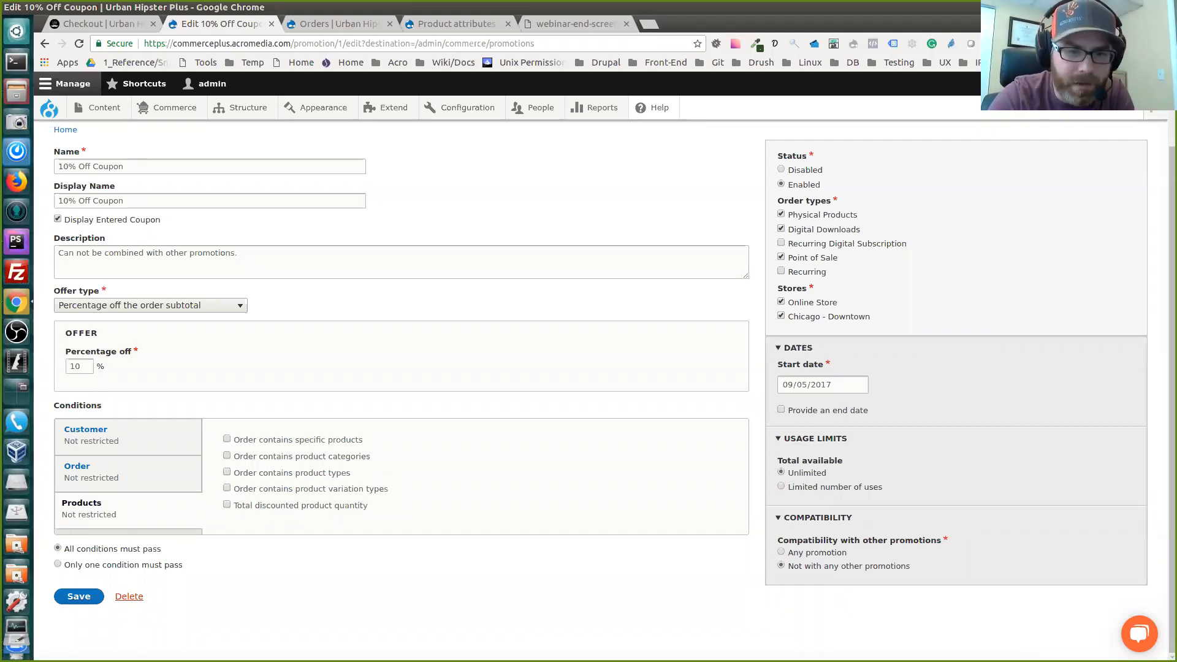
click(227, 504)
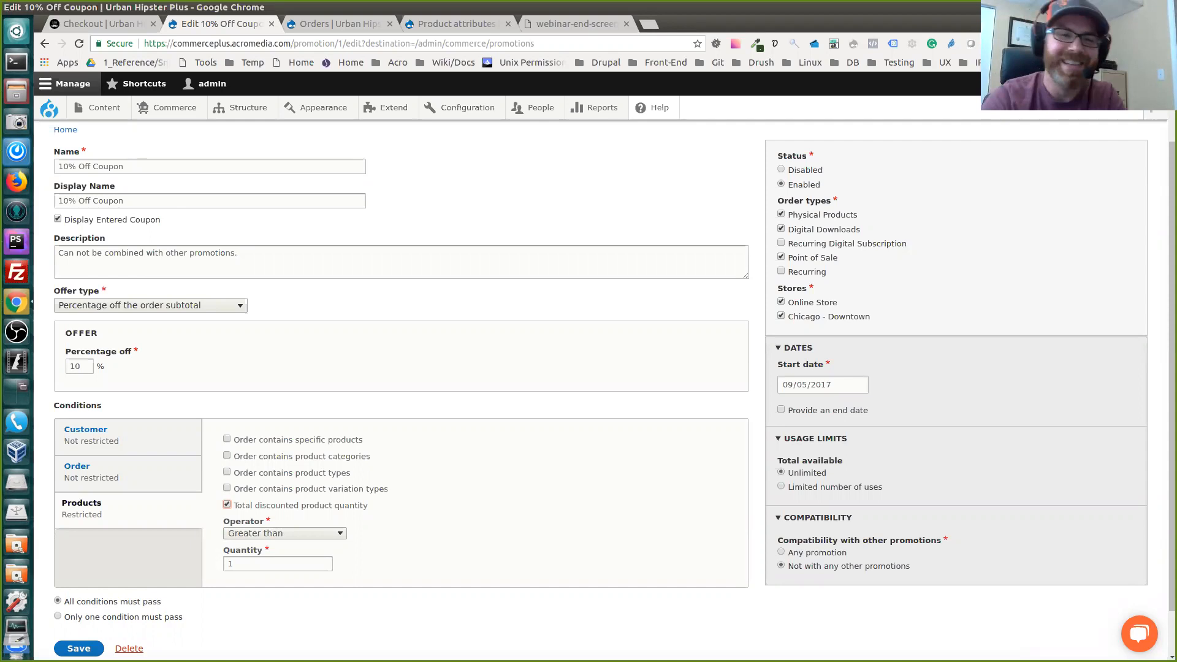
click(227, 505)
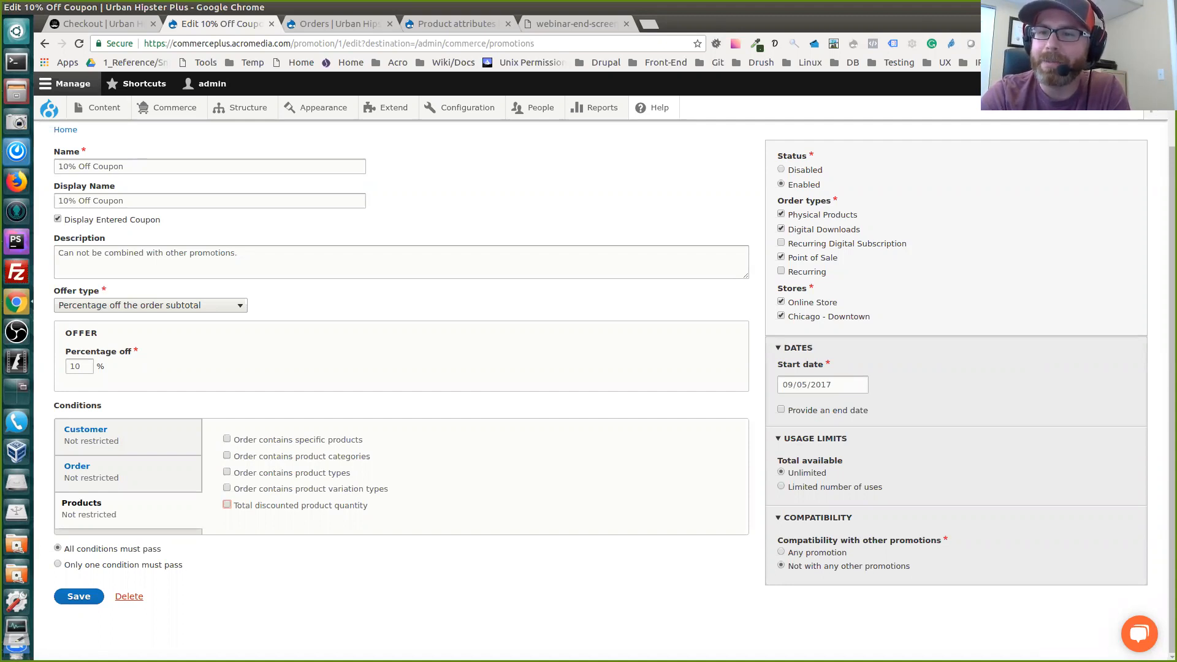
click(781, 409)
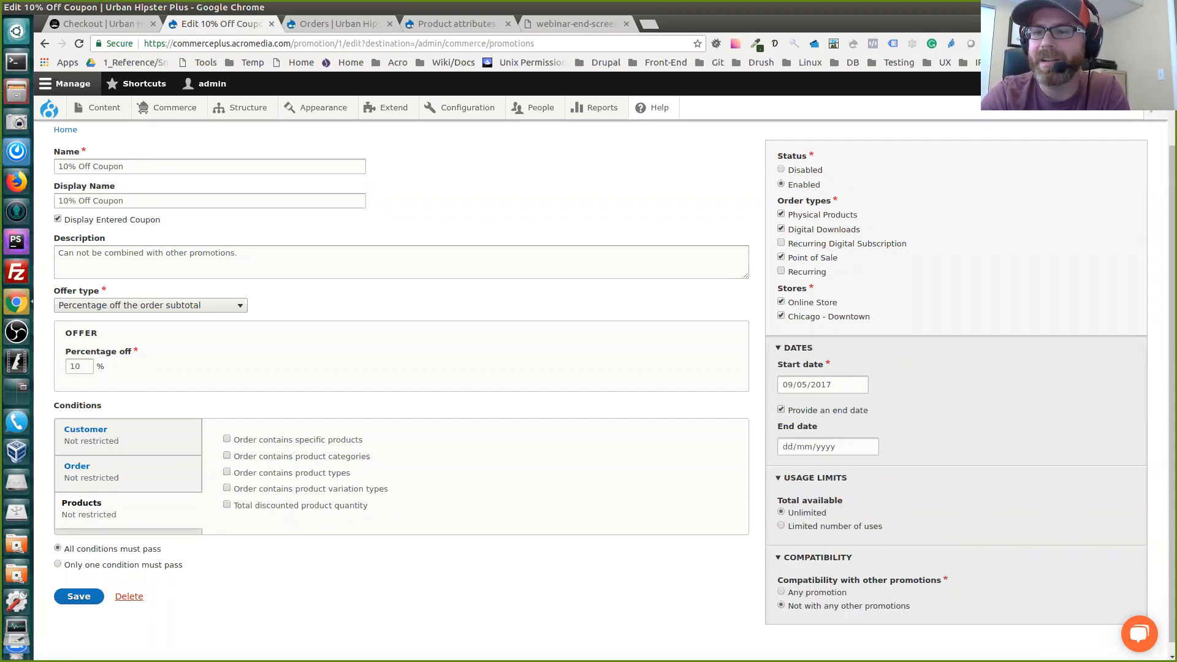
click(781, 409)
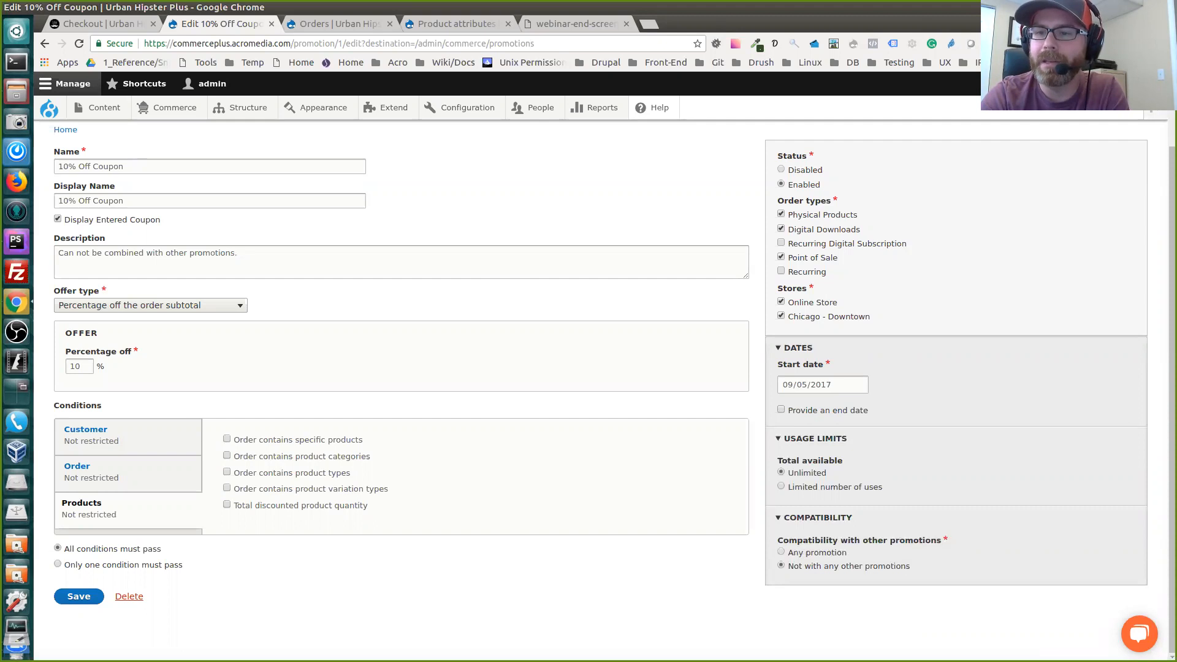
Preview limiting the promotion to a set number of uses, and restore its total availability to Unlimited
click(781, 486)
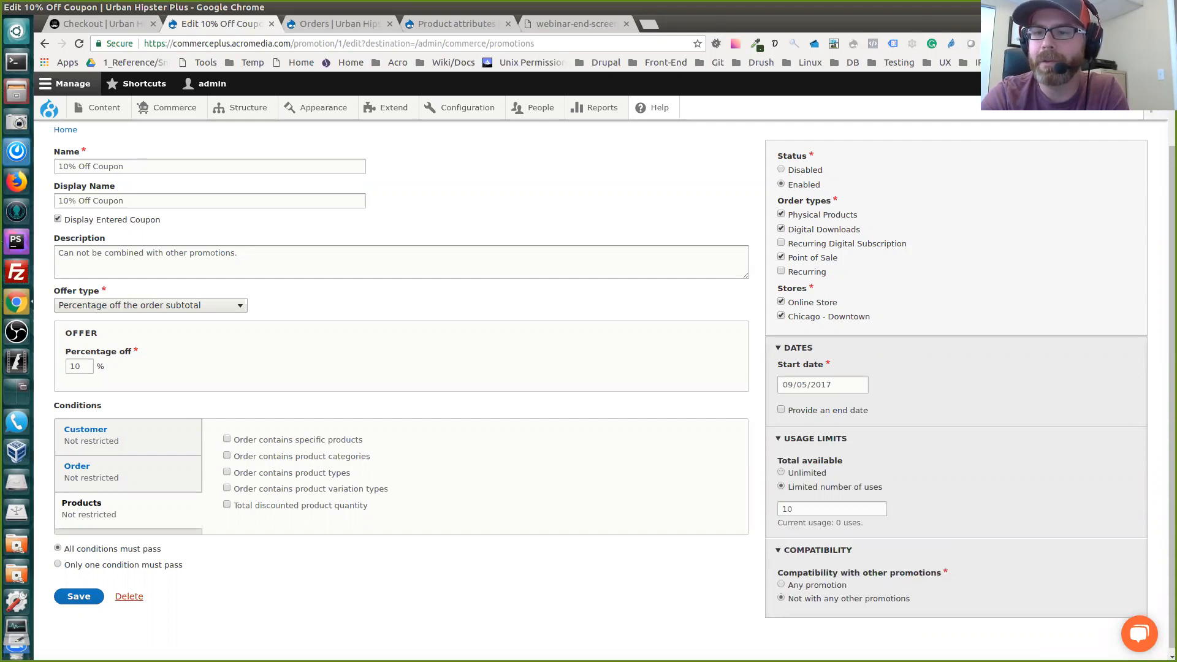
click(781, 472)
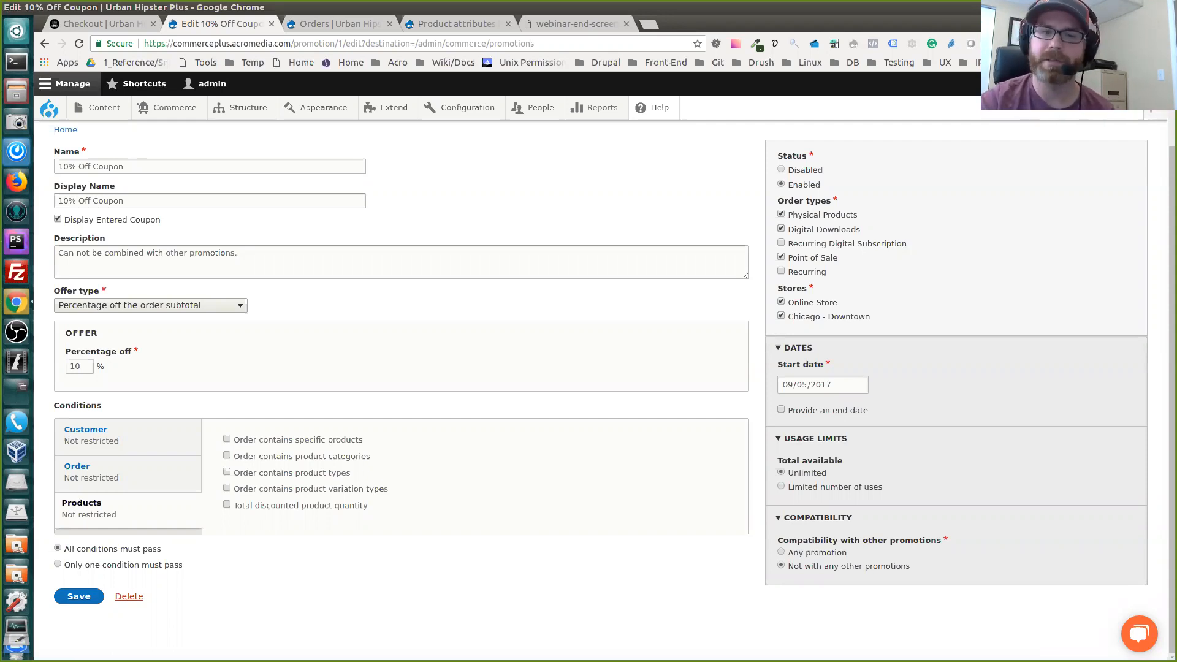
scroll(398, 368, up, 3)
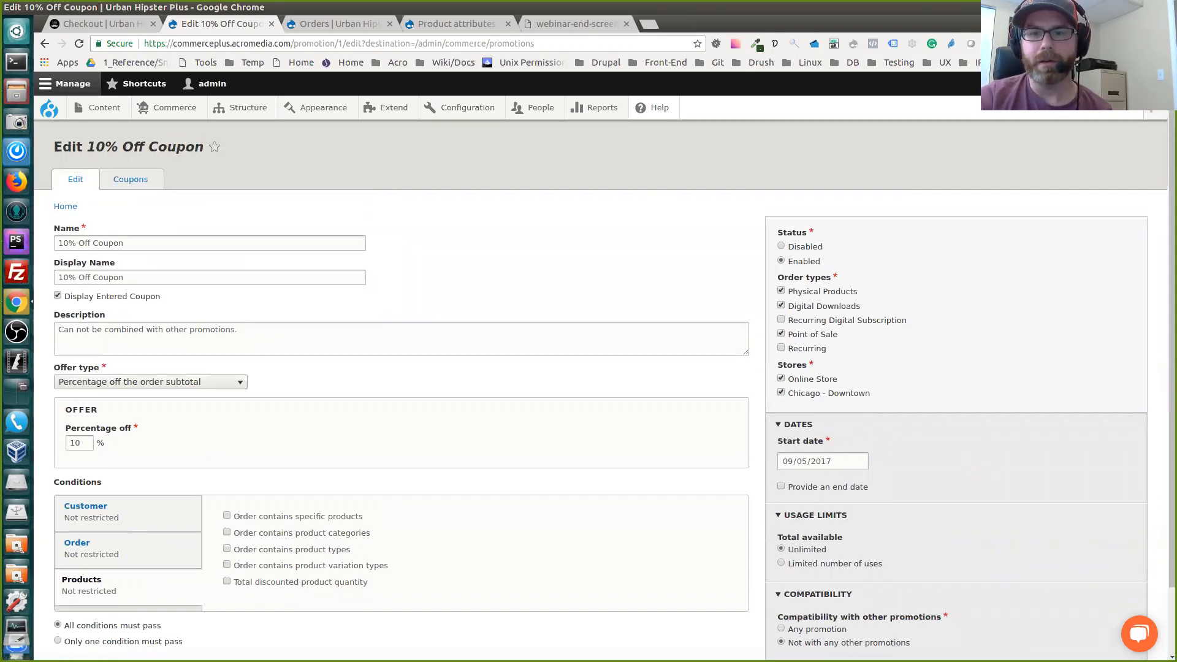
scroll(398, 368, down, 3)
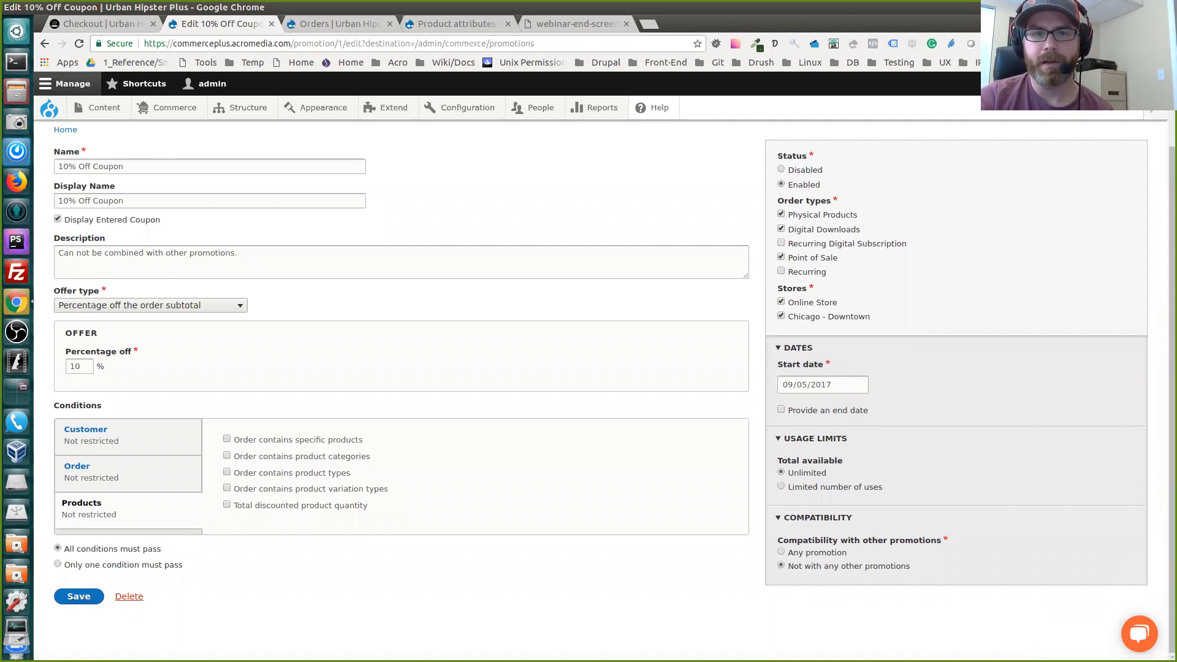
scroll(398, 368, up, 3)
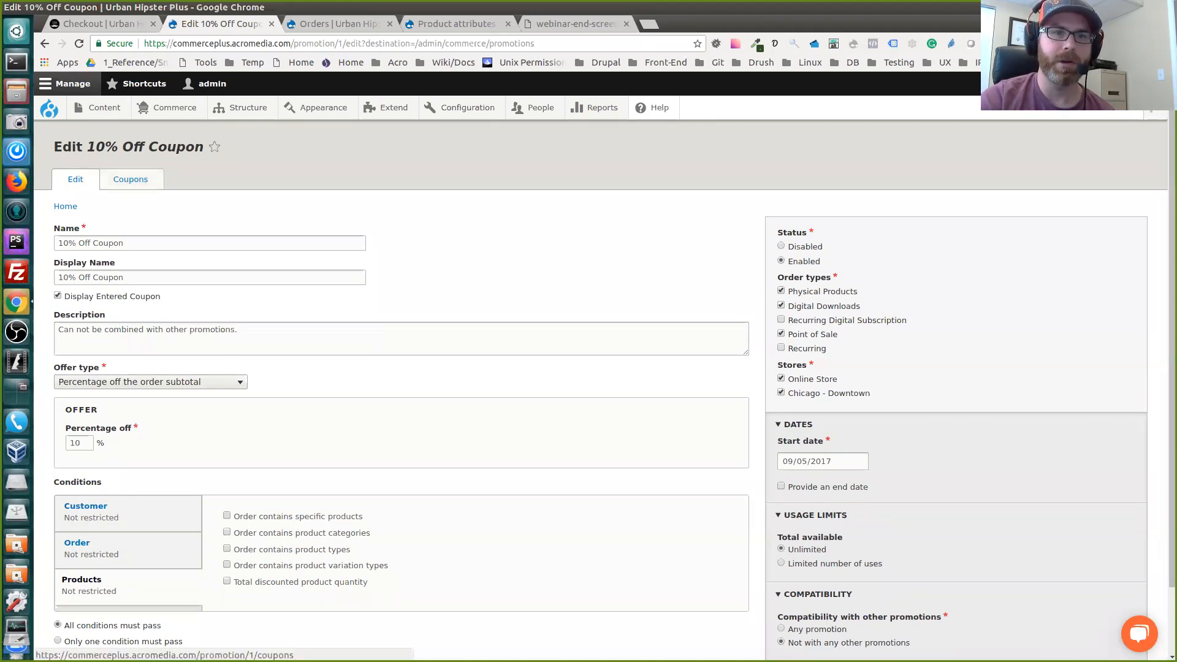
Open the promotion's coupons and review the existing coupon code and the blank form for adding a single coupon
click(130, 179)
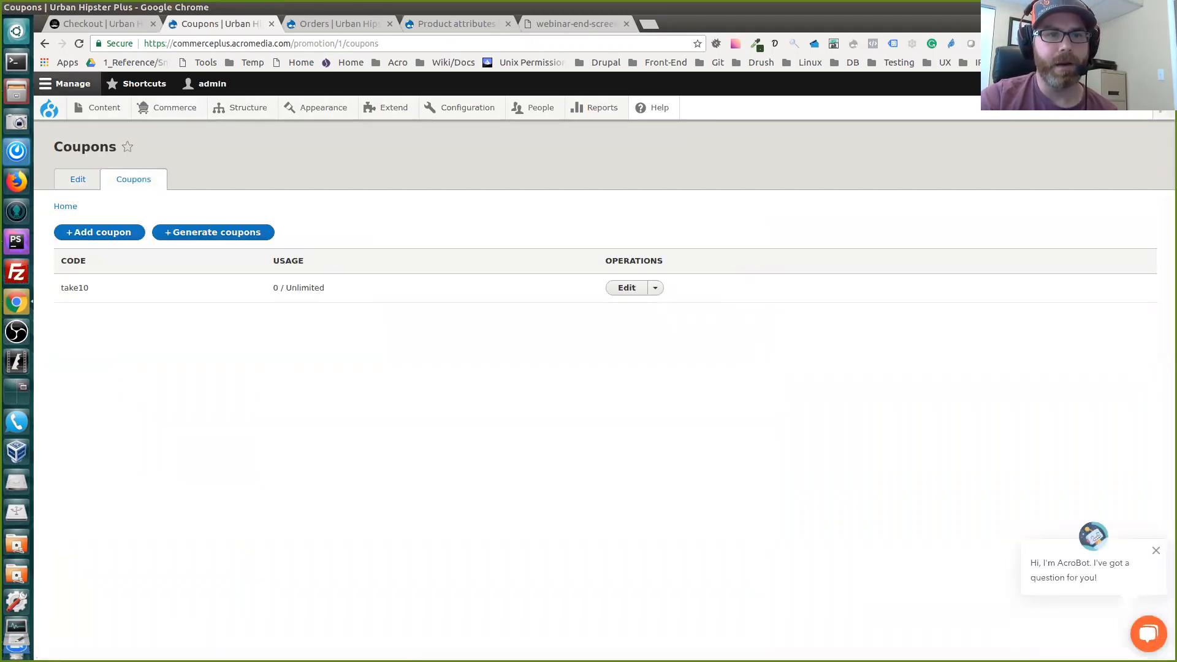
double_click(75, 288)
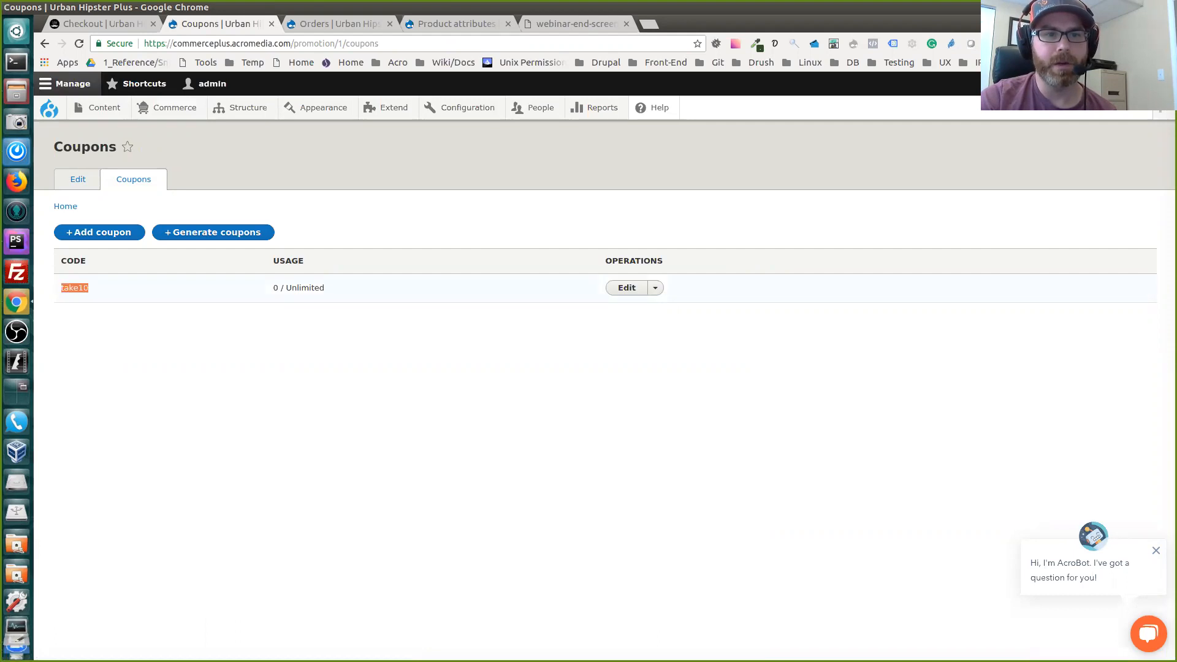
click(147, 356)
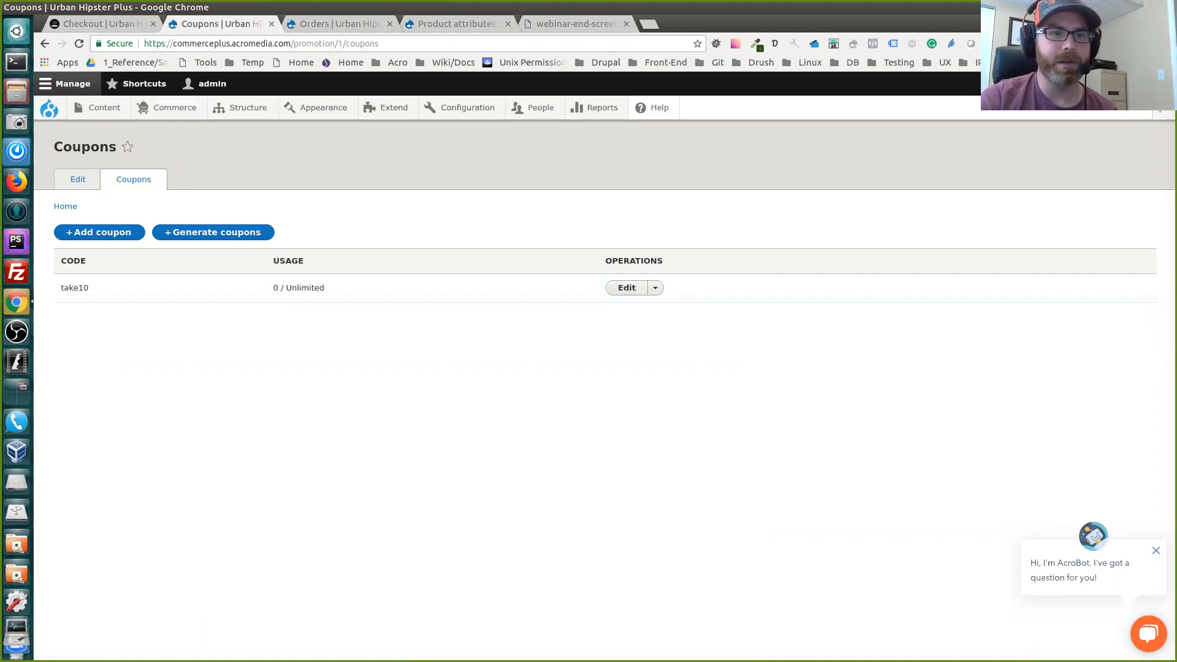
click(99, 232)
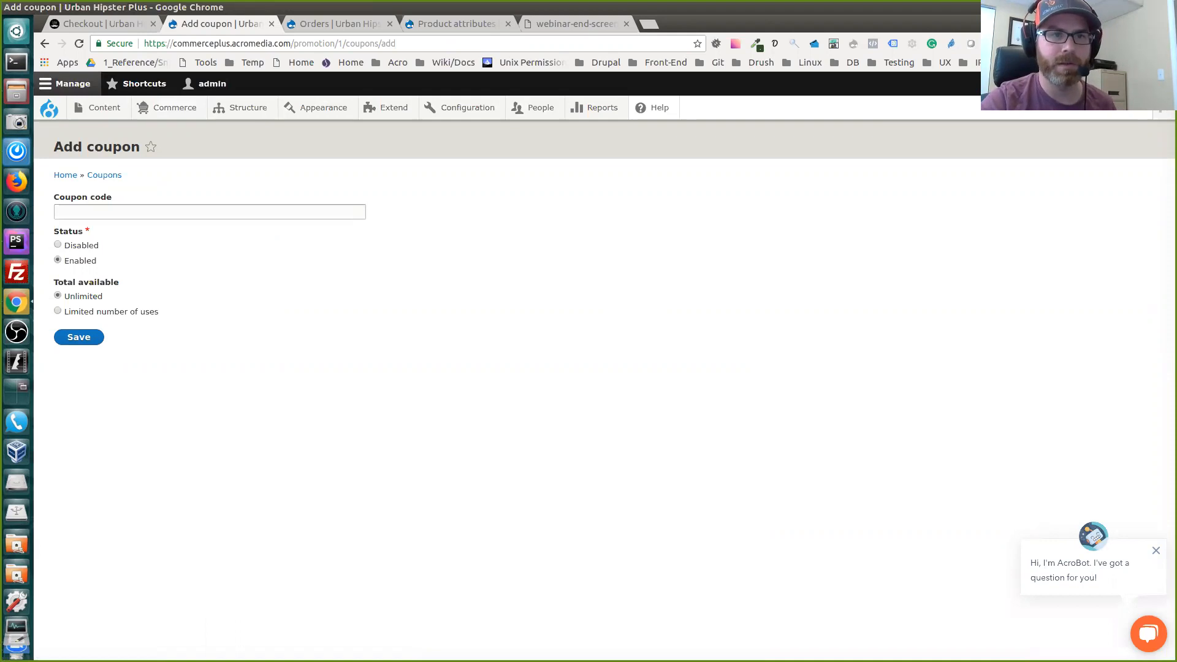
click(44, 43)
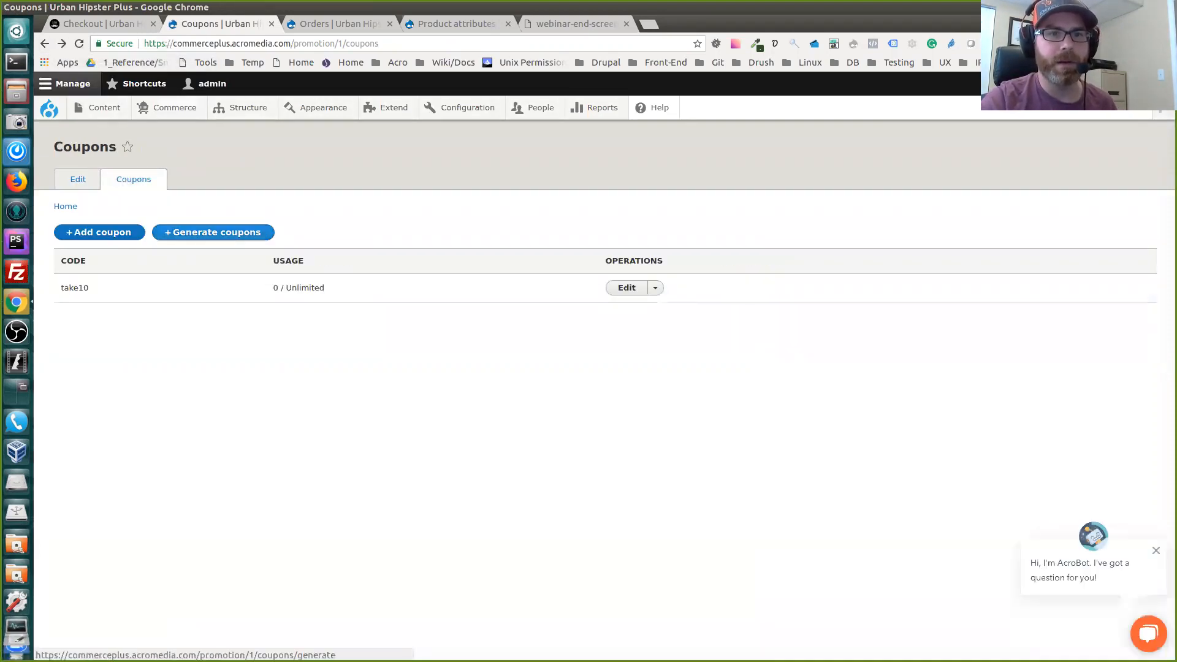
Open the bulk coupon generation form and examine the code format, length and number-of-uses-per-coupon options
click(213, 232)
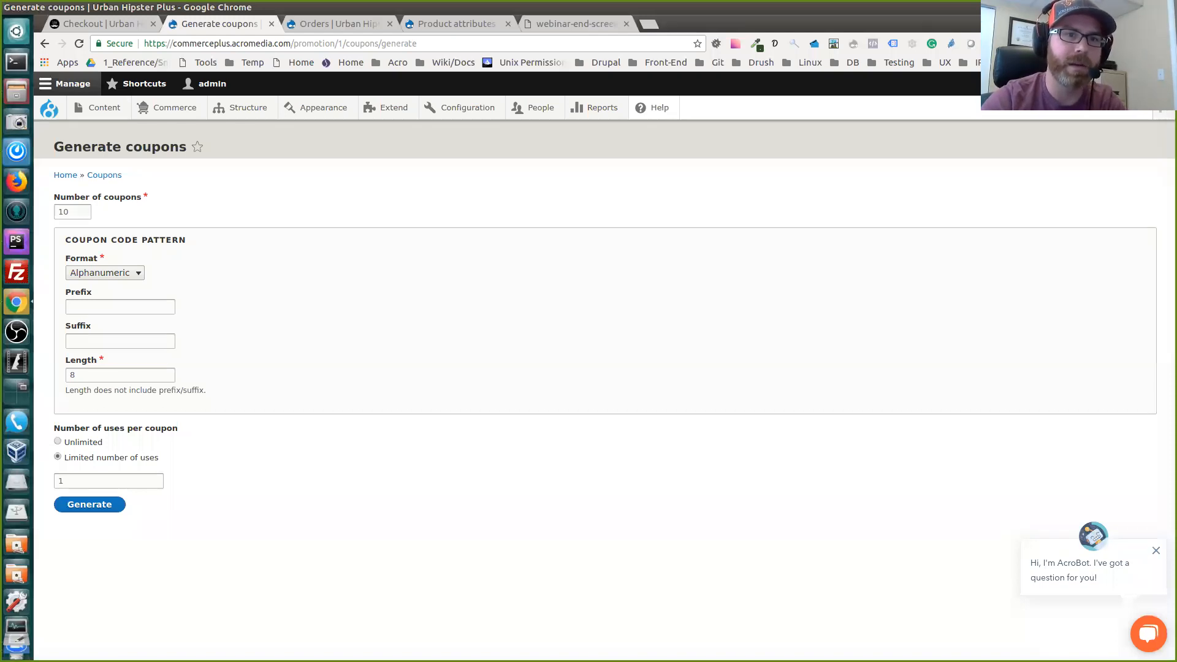
click(105, 273)
click(105, 273)
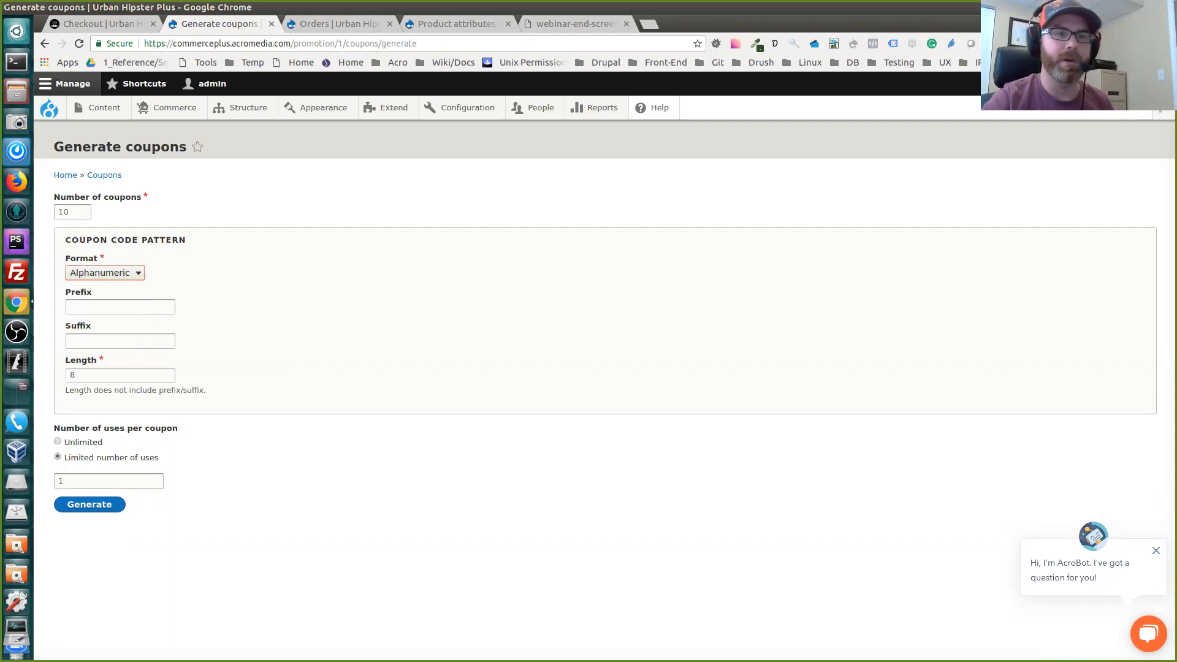
click(121, 375)
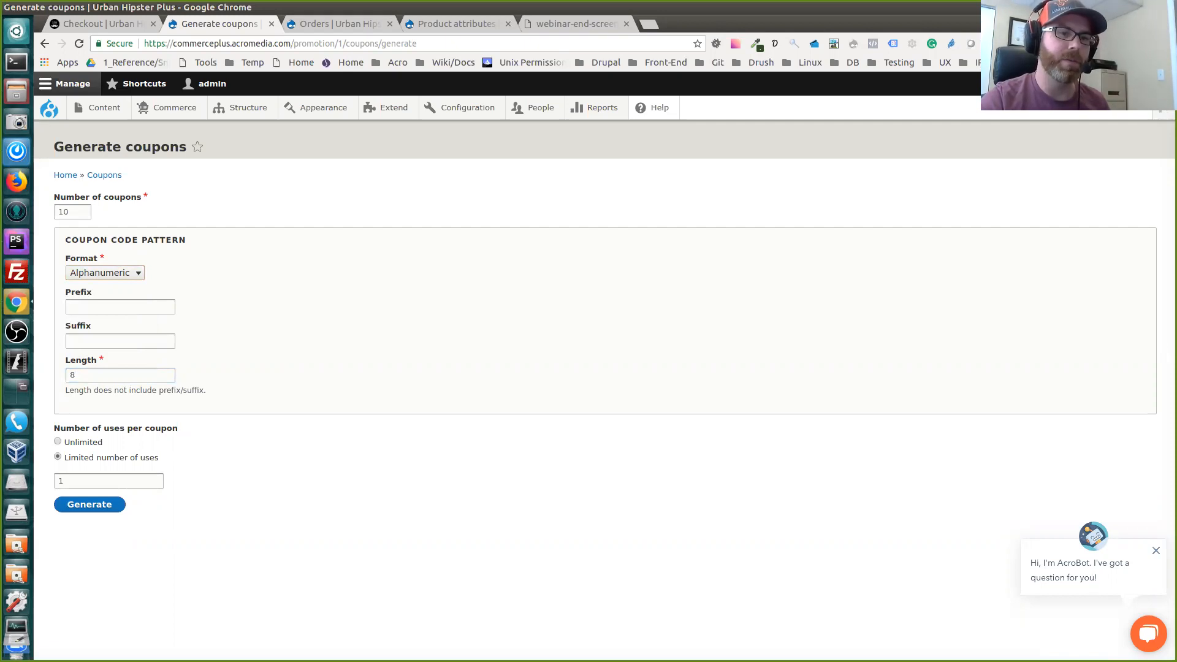
click(59, 442)
click(58, 457)
click(109, 481)
click(58, 442)
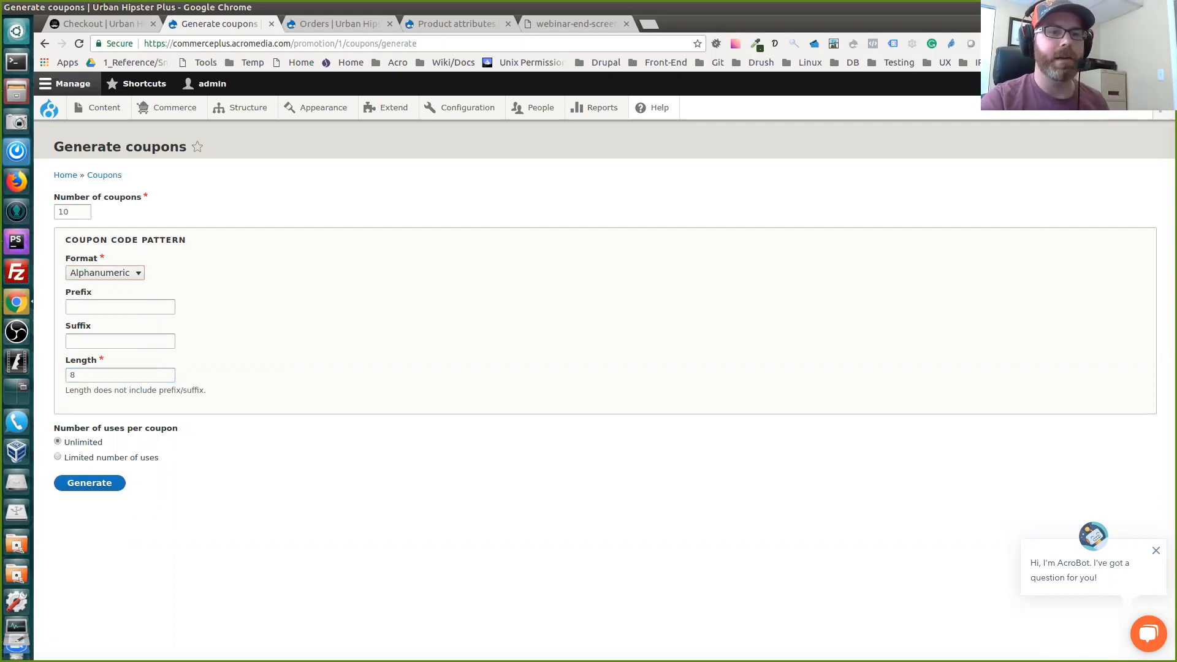
click(58, 457)
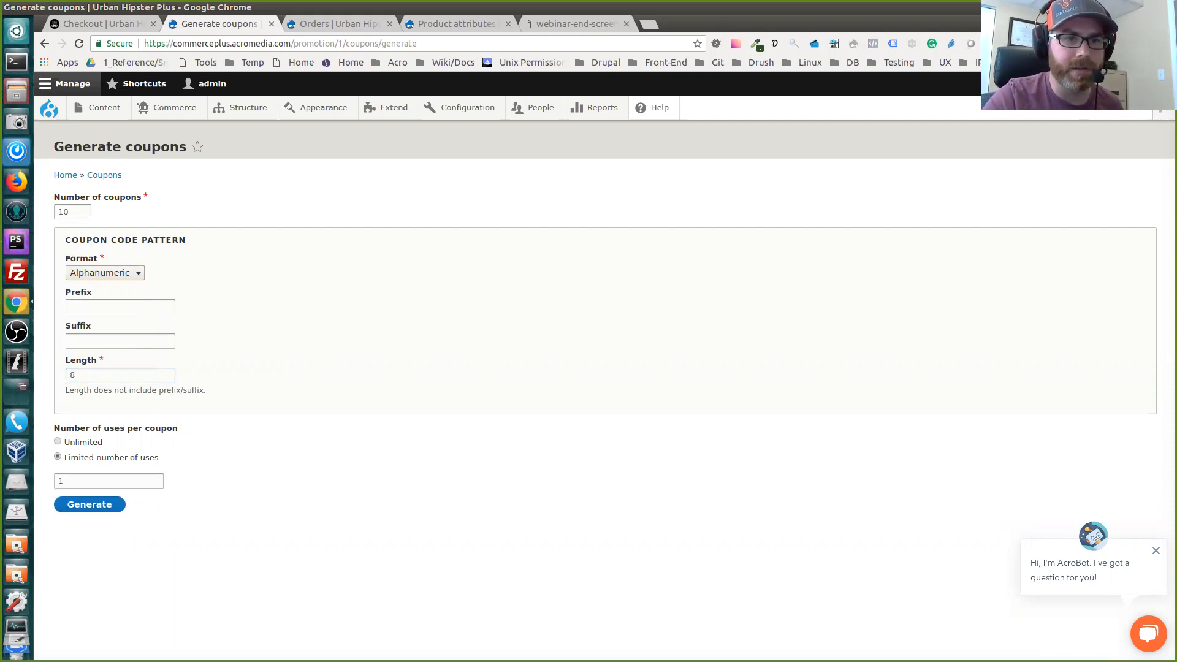
Generate 10 alphanumeric coupons with the prefix take10_, a code length of 8 and one use per coupon
click(105, 273)
click(105, 273)
click(120, 307)
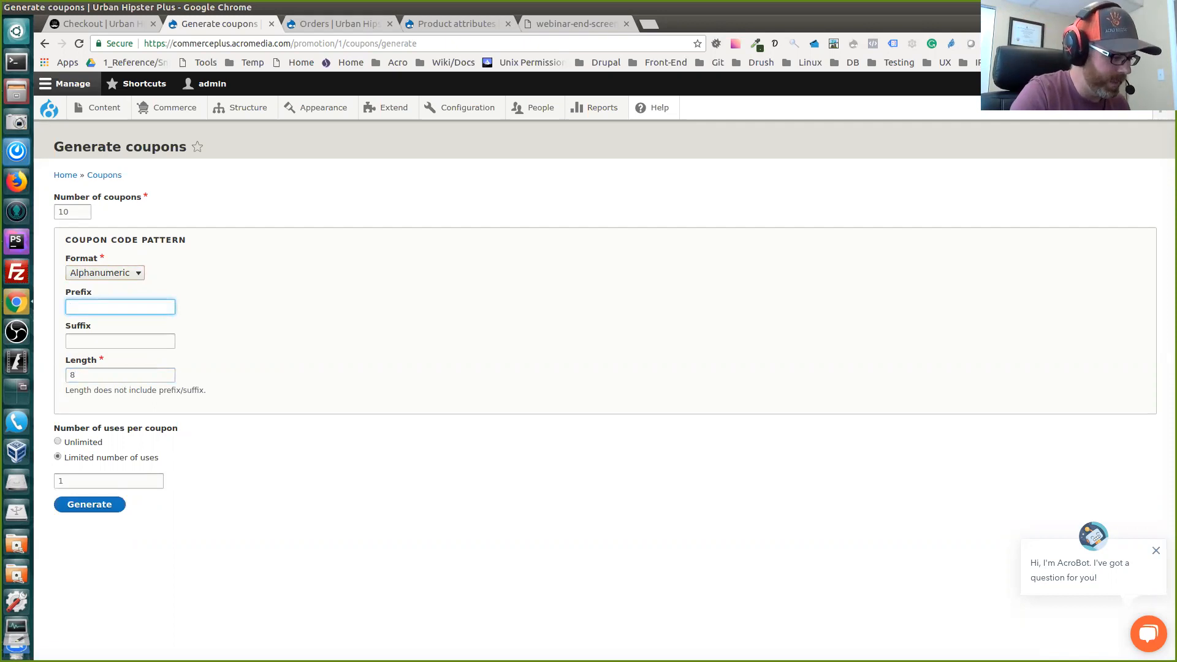
text(take10_)
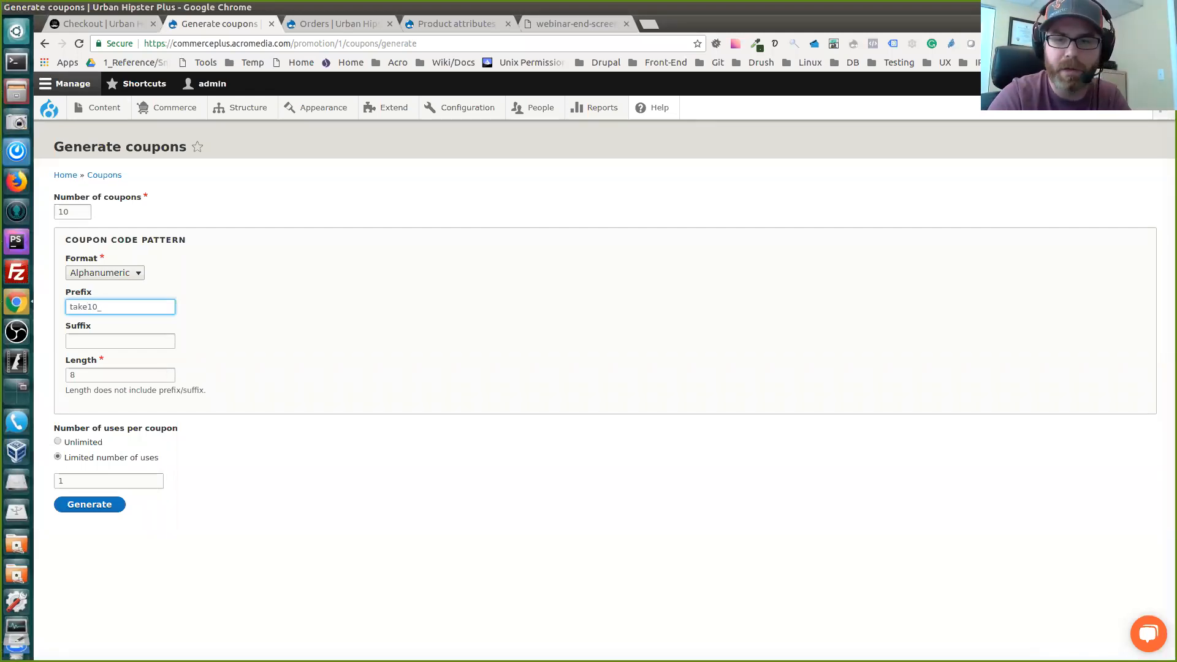
click(90, 504)
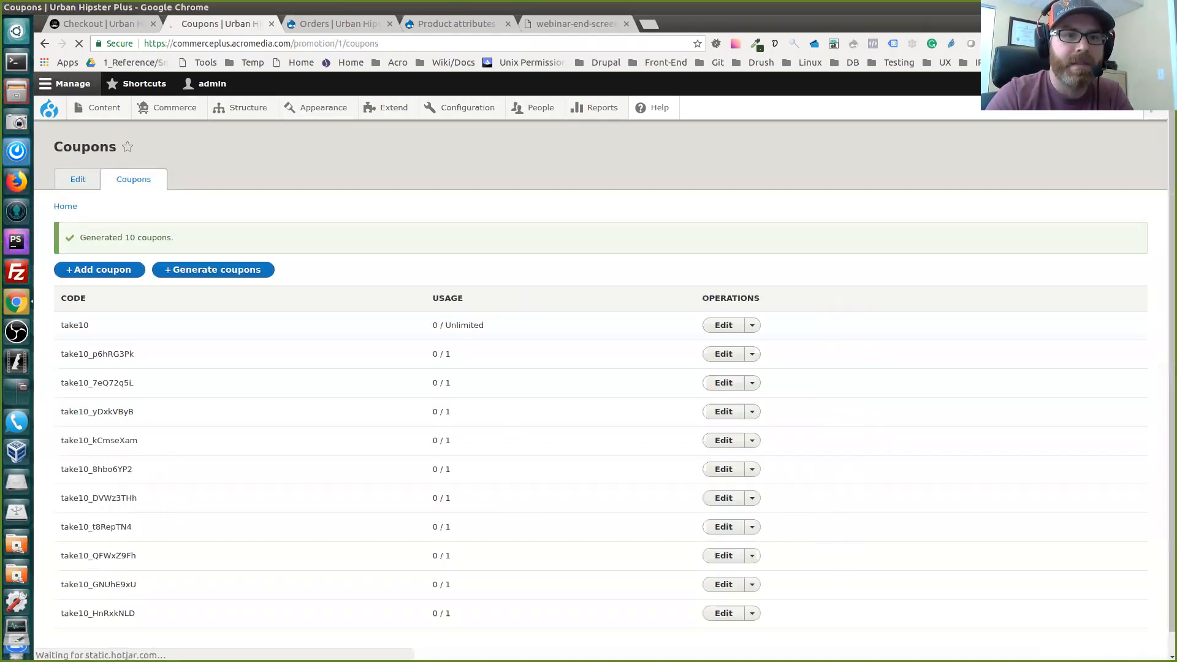
Go through the generated coupon codes in the promotion's coupon list one by one
double_click(98, 332)
double_click(98, 361)
double_click(98, 390)
double_click(99, 418)
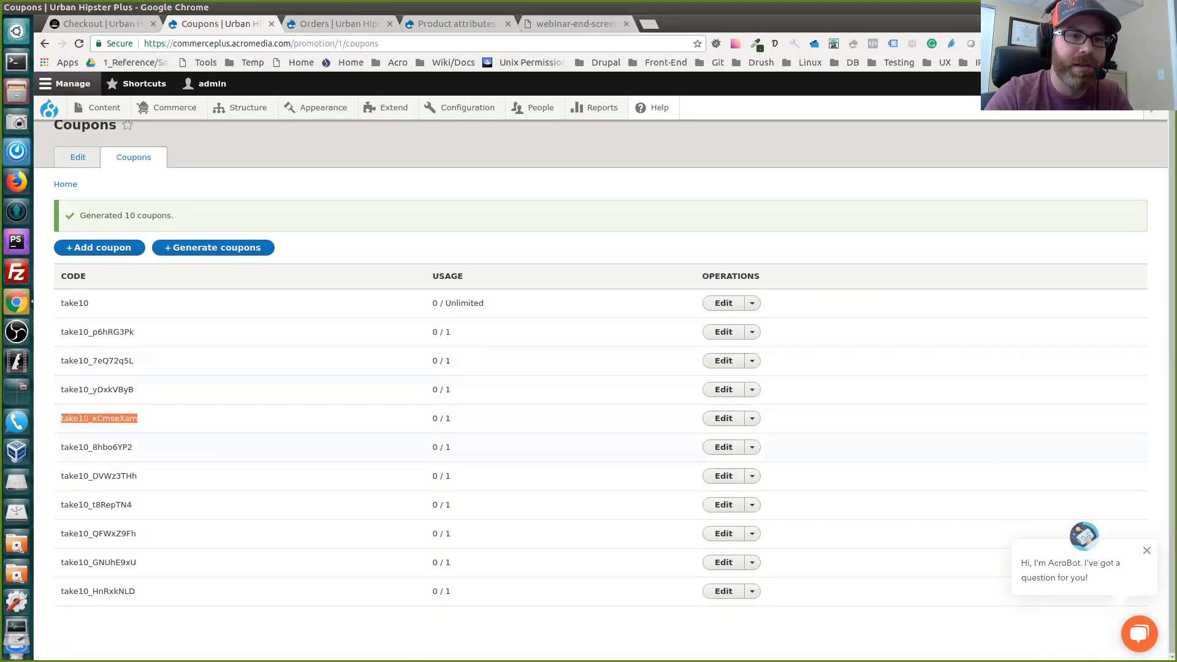
double_click(97, 447)
double_click(98, 476)
double_click(96, 505)
double_click(98, 533)
click(98, 563)
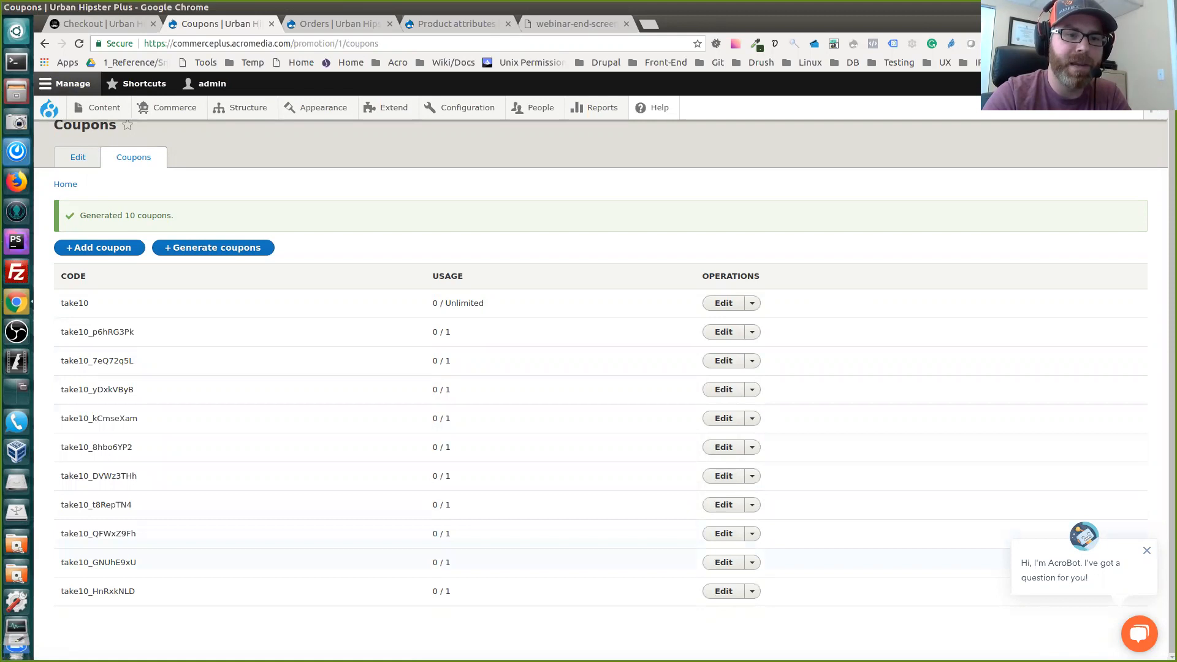
double_click(98, 562)
double_click(98, 590)
click(101, 620)
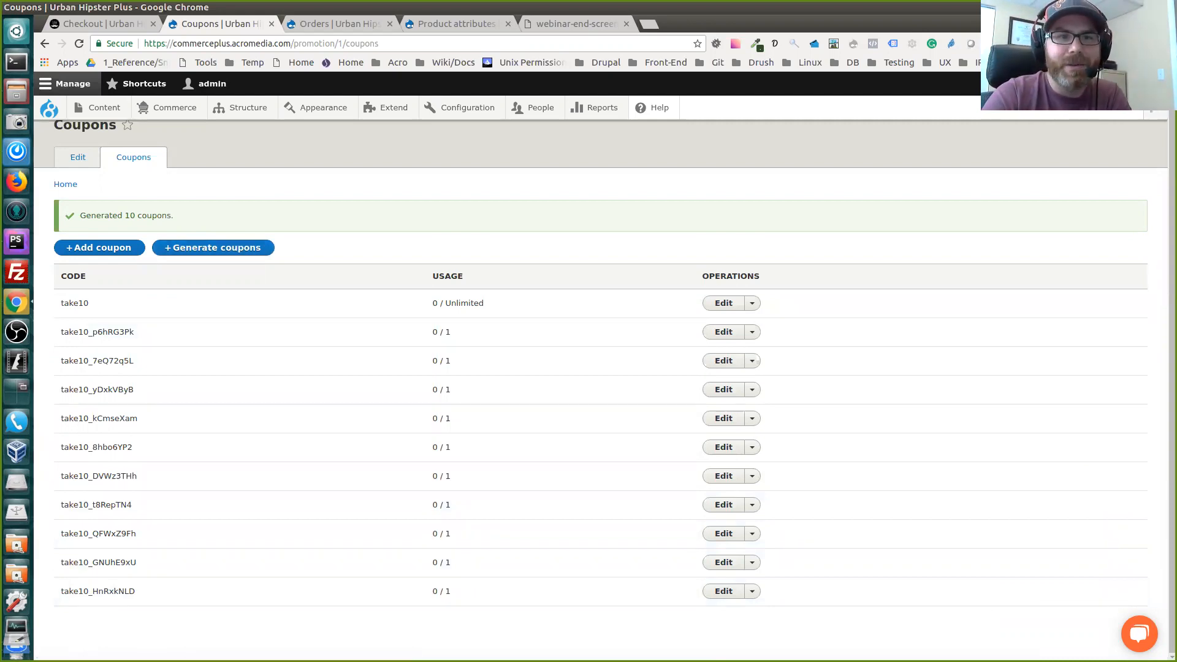
Start a new content item of the type Blog Post
scroll(600, 386, up, 1)
scroll(600, 386, down, 1)
scroll(601, 386, up, 1)
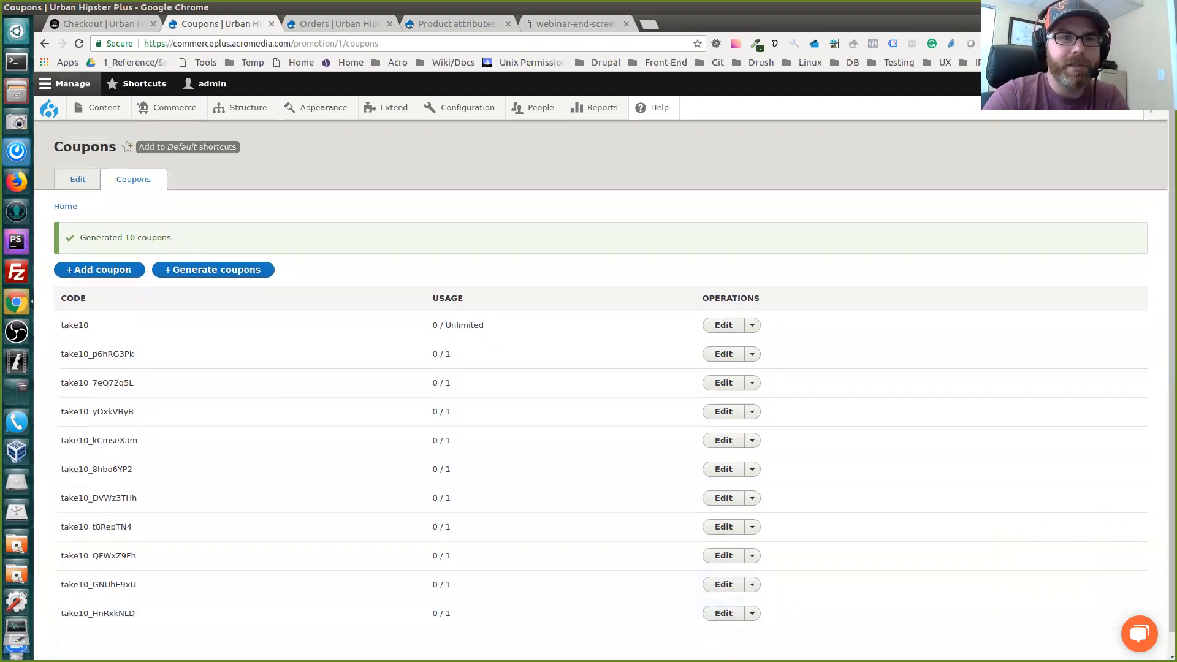
mouse_move(175, 107)
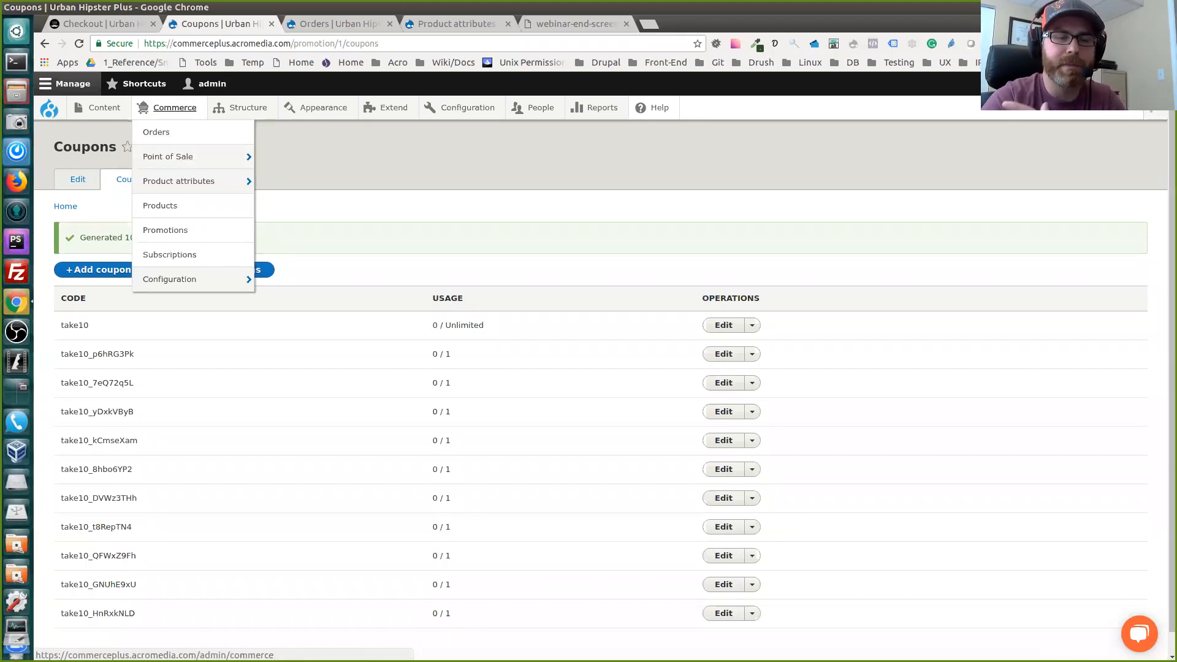
mouse_move(105, 108)
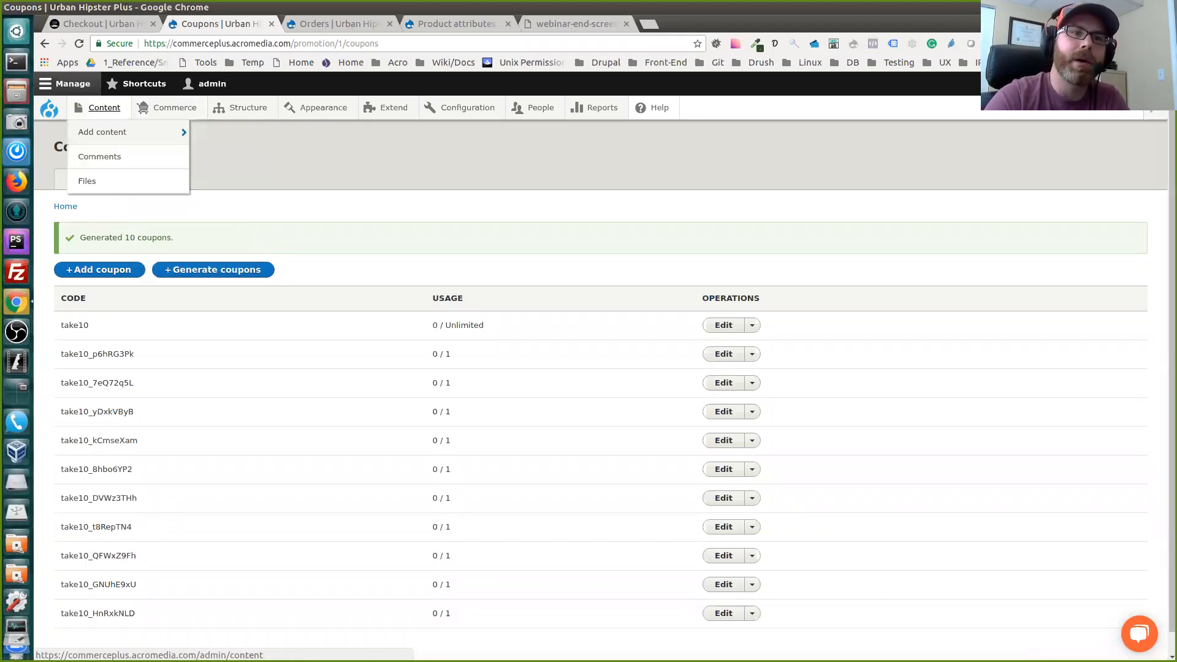
mouse_move(110, 132)
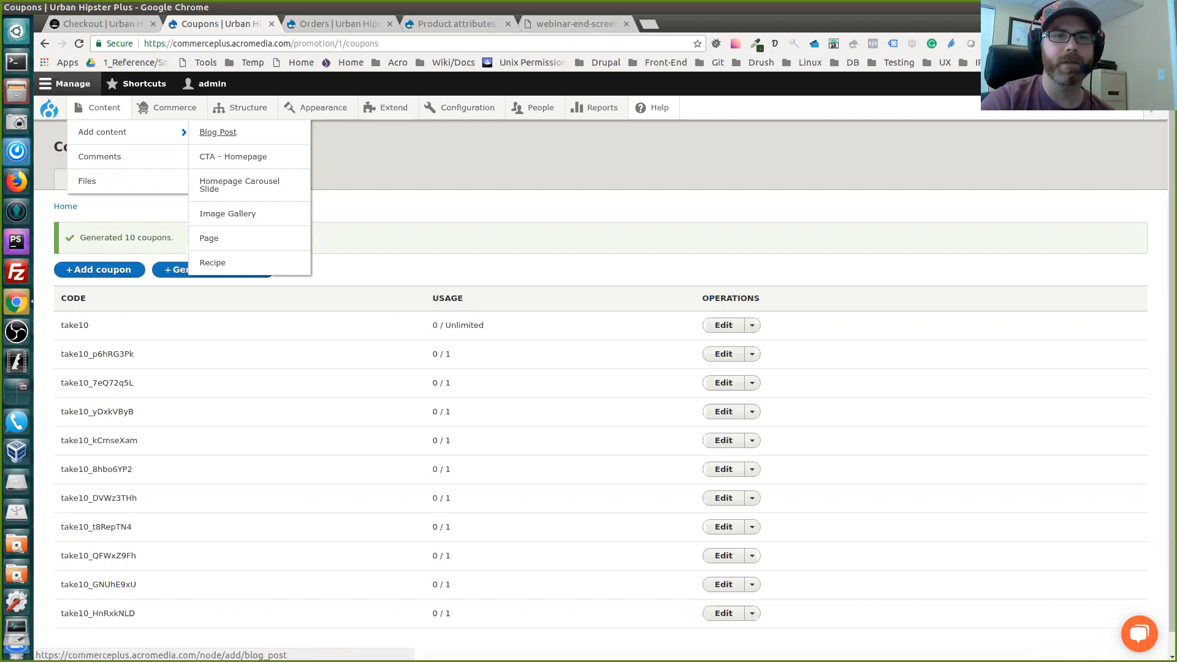
click(218, 132)
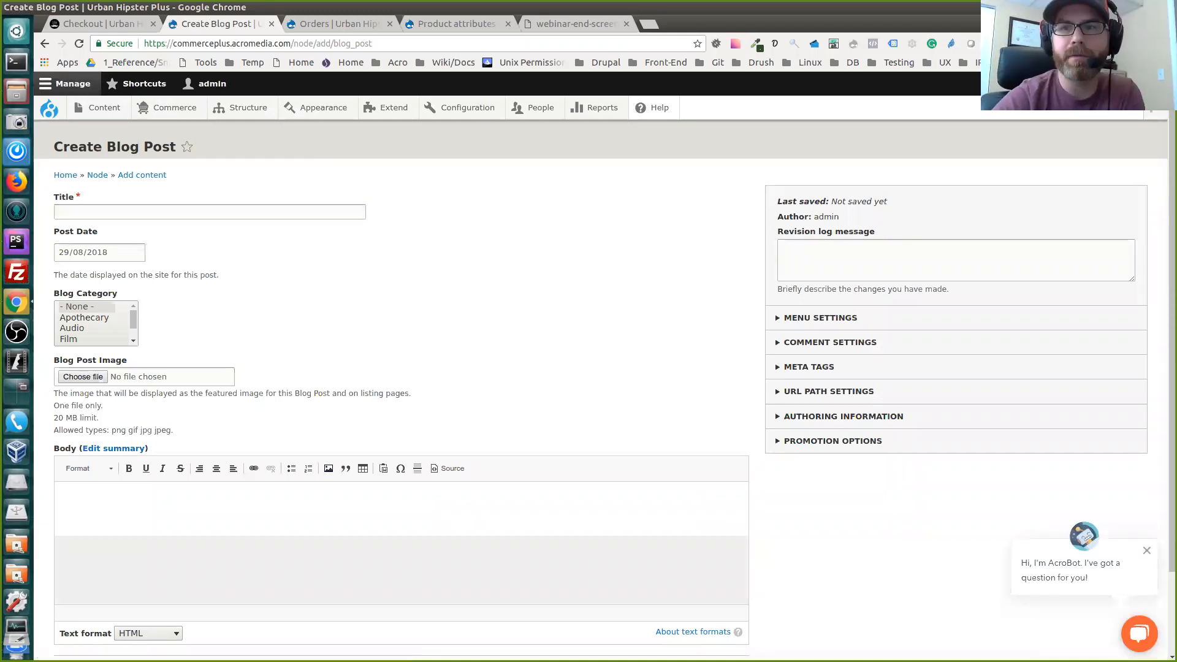
Review the blog post form's title, post date, blog category, image and body fields
scroll(589, 392, down, 1)
scroll(588, 392, up, 1)
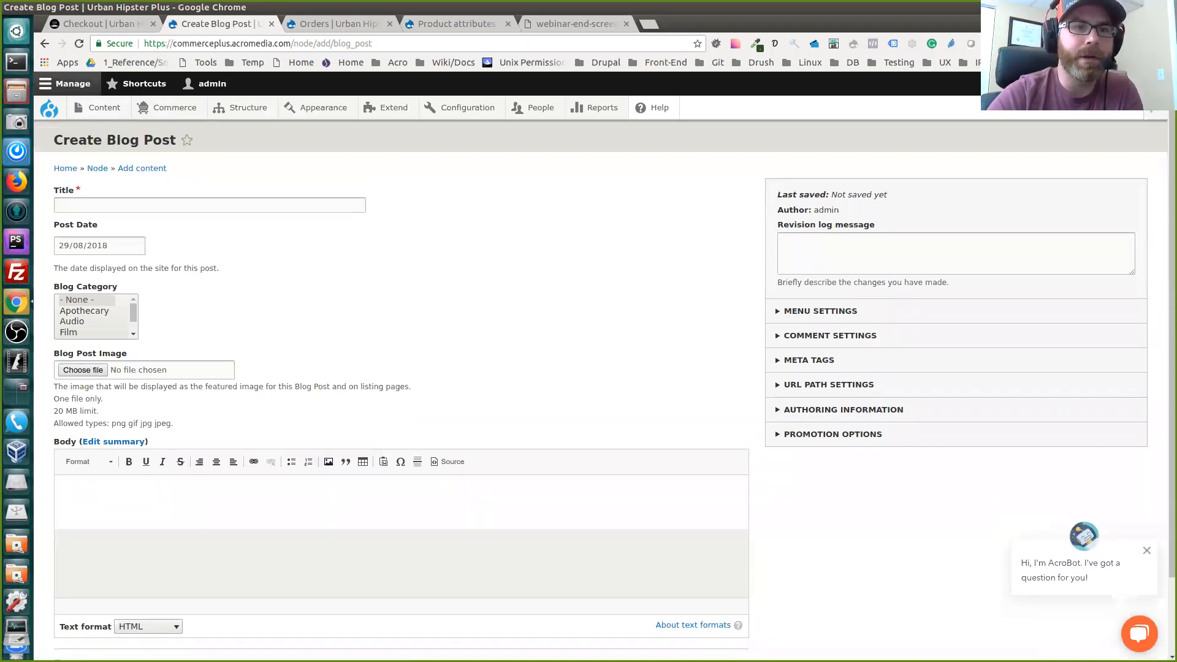
click(210, 206)
click(466, 275)
scroll(466, 294, down, 3)
click(98, 187)
click(78, 188)
click(64, 188)
click(344, 245)
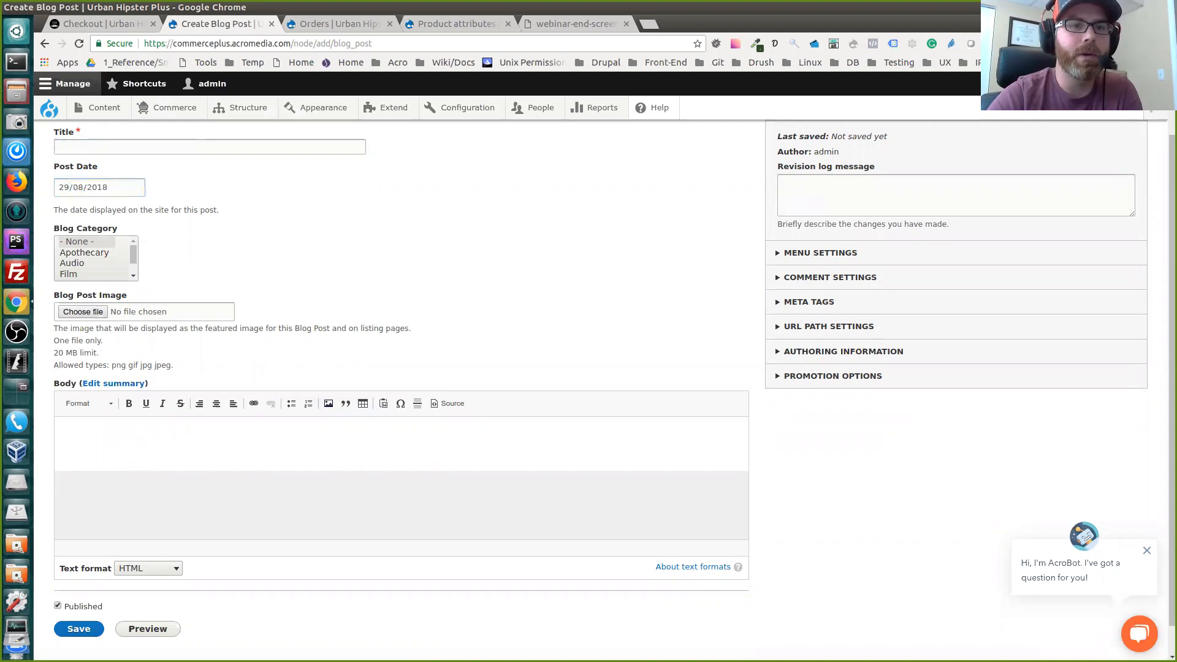
scroll(95, 257, down, 3)
scroll(95, 257, up, 3)
scroll(95, 257, down, 3)
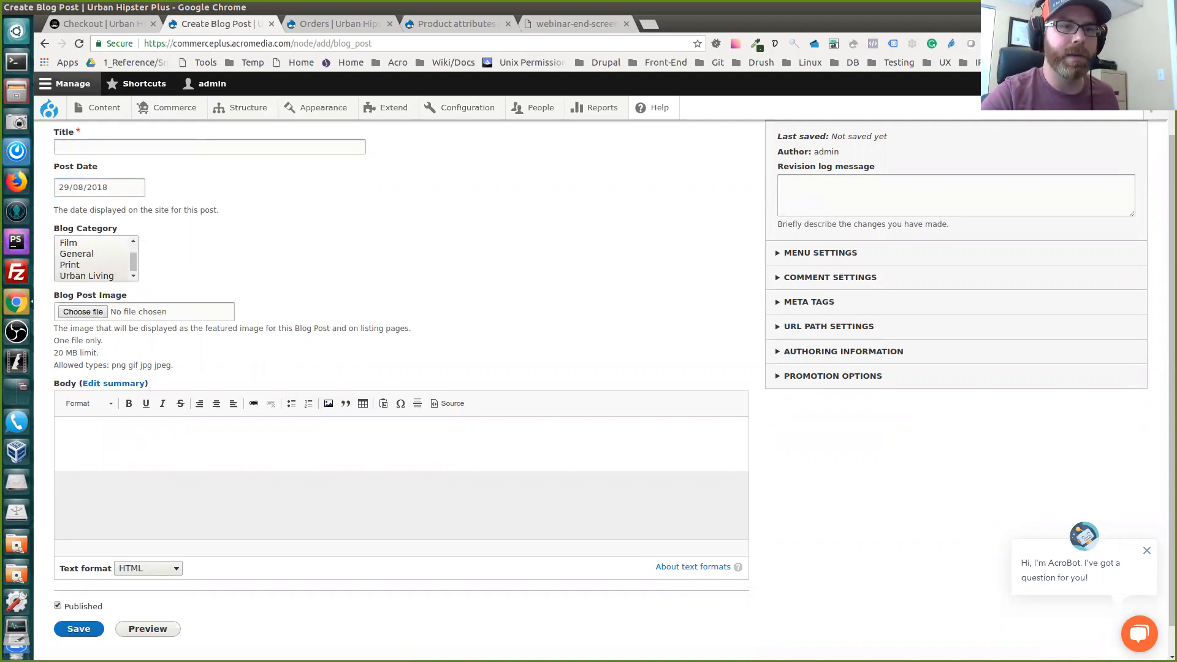
scroll(95, 257, up, 3)
scroll(401, 380, down, 1)
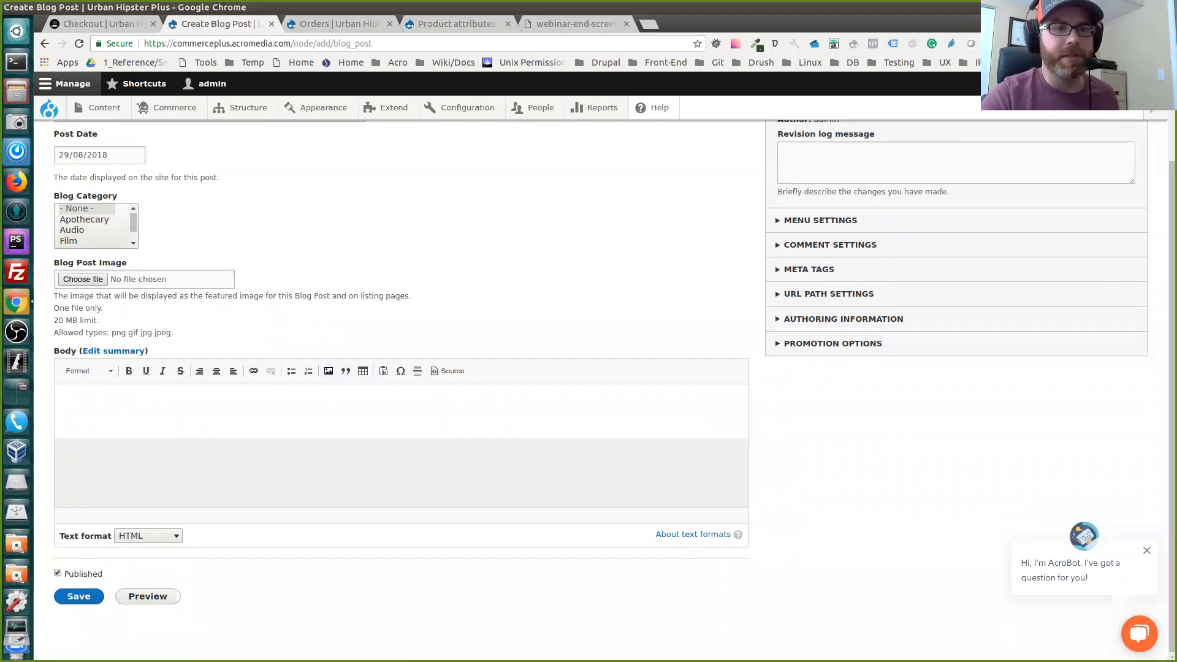
scroll(401, 380, up, 1)
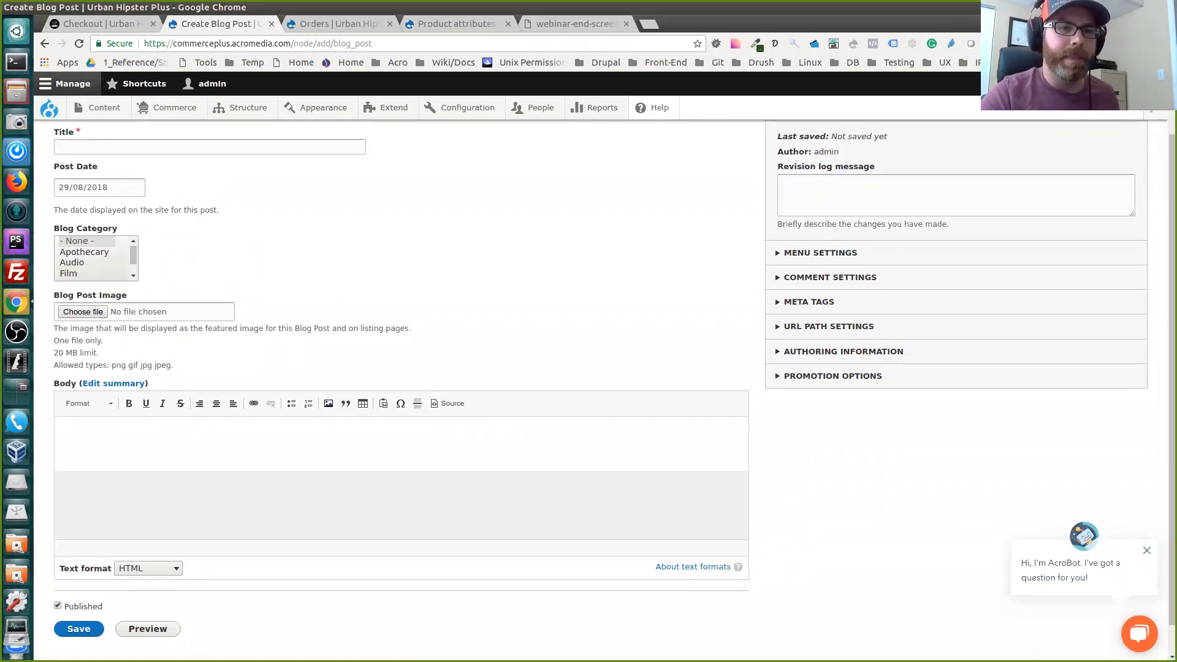
Open the file chooser for the blog post image and close it without selecting a file
click(83, 312)
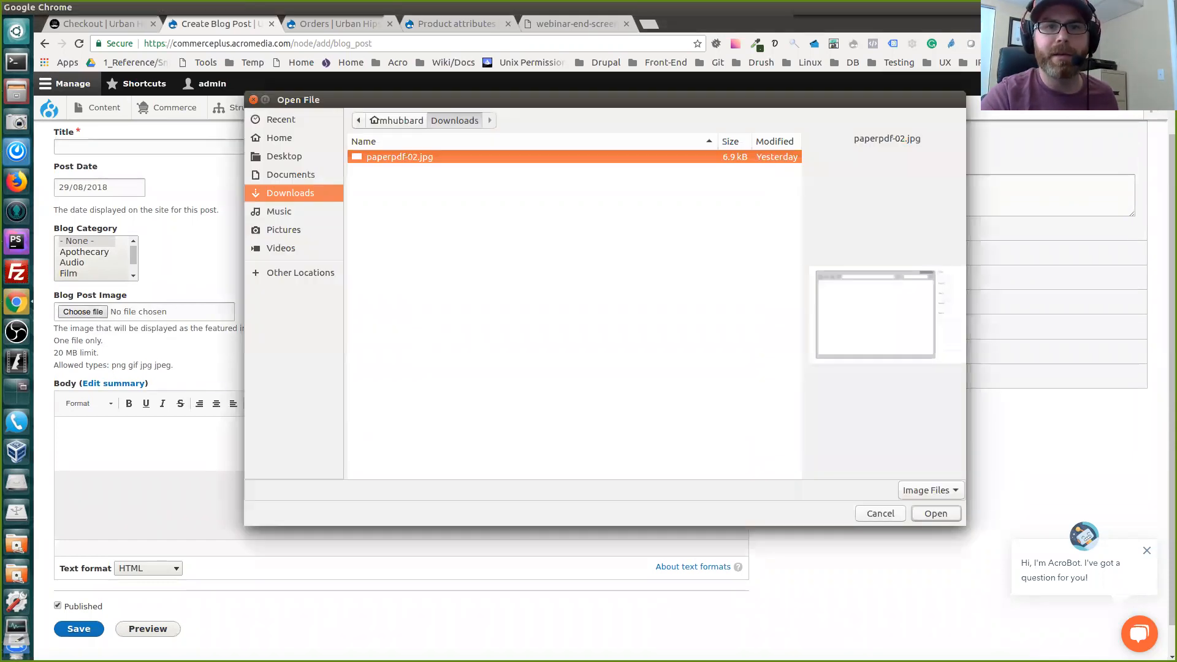
click(253, 99)
scroll(402, 380, down, 1)
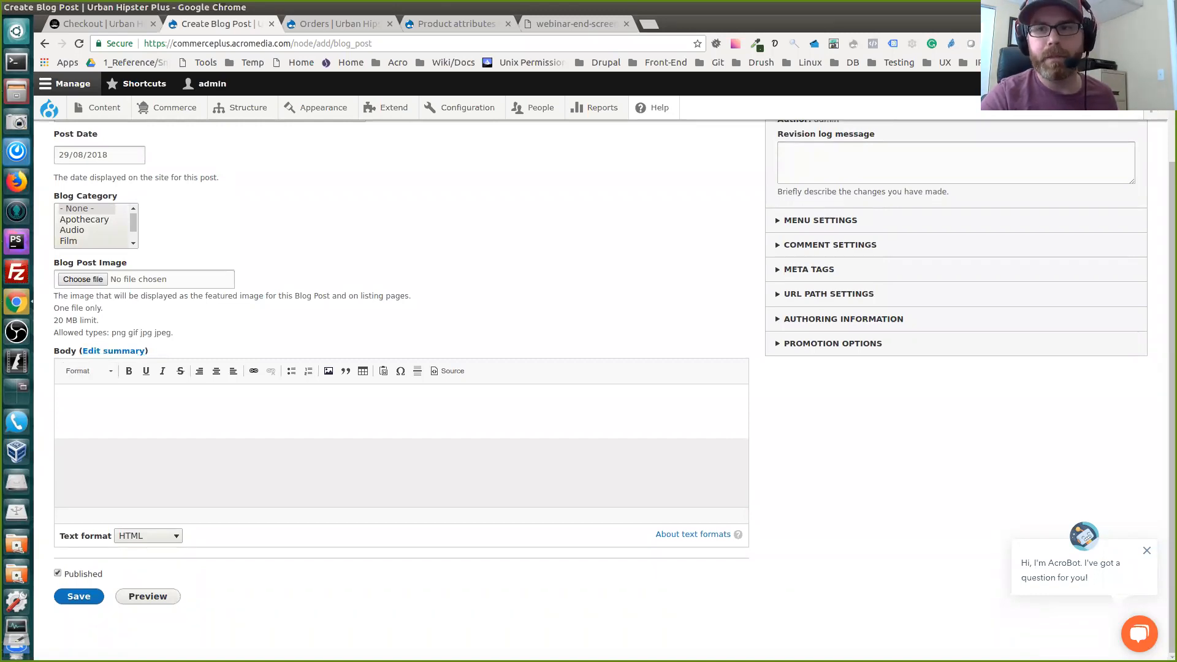
scroll(401, 380, up, 3)
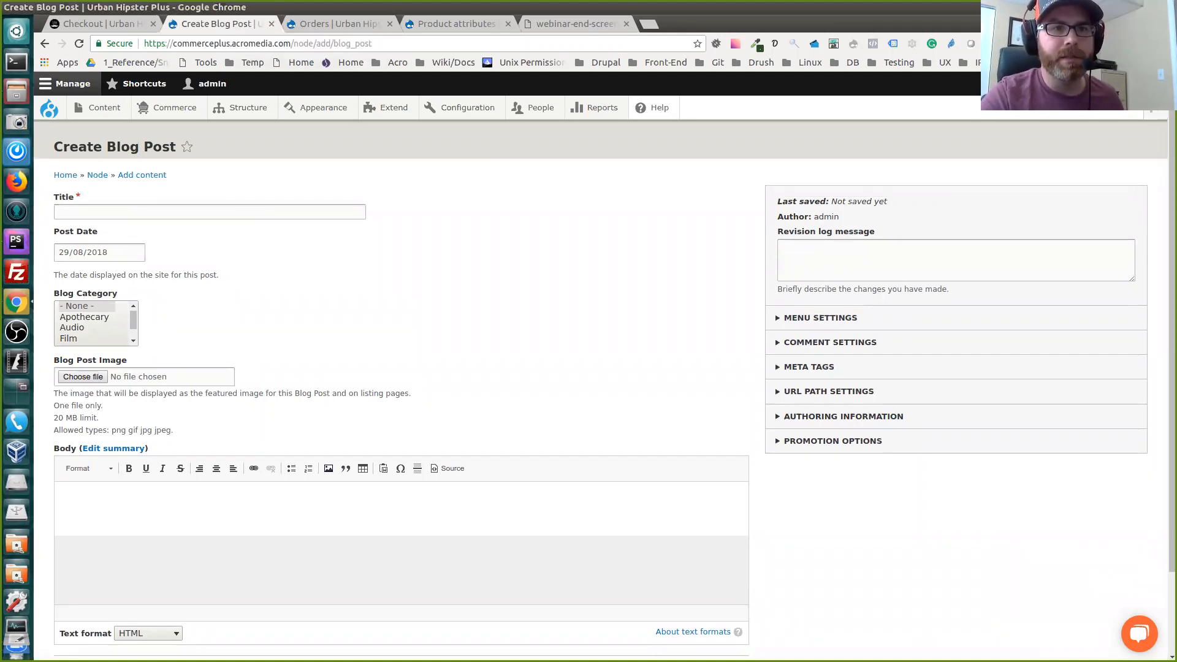
click(73, 84)
click(73, 83)
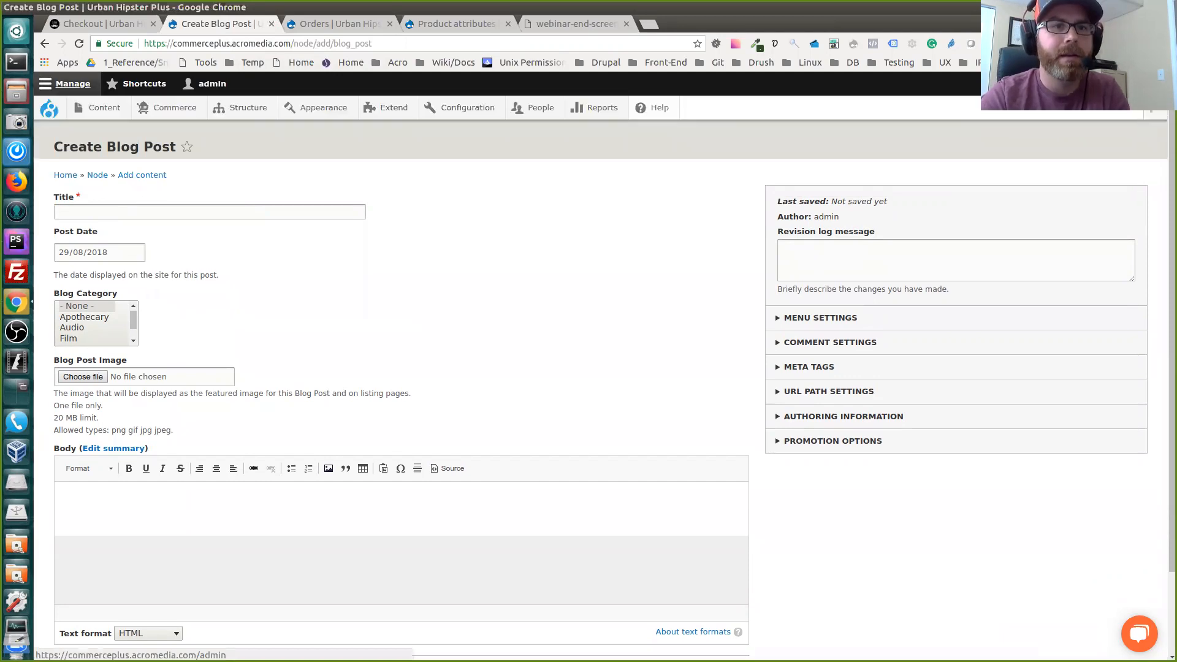
Leave the blog post form for the storefront's blog and open the article "Store your records in milk crates!"
click(49, 107)
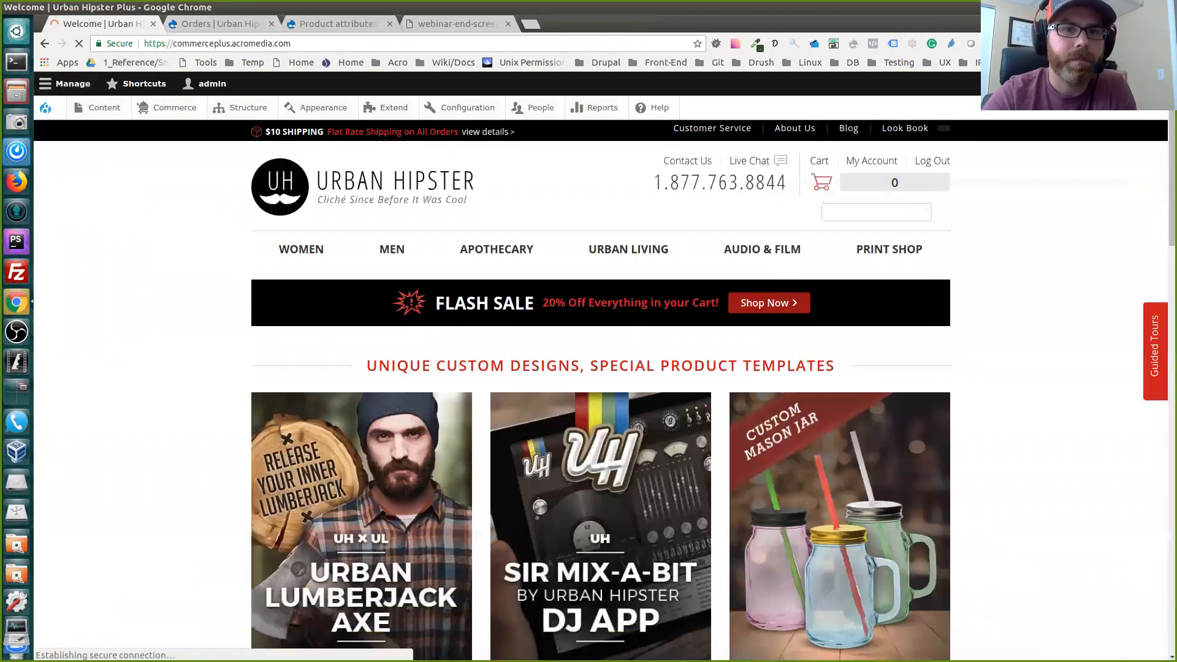
click(271, 24)
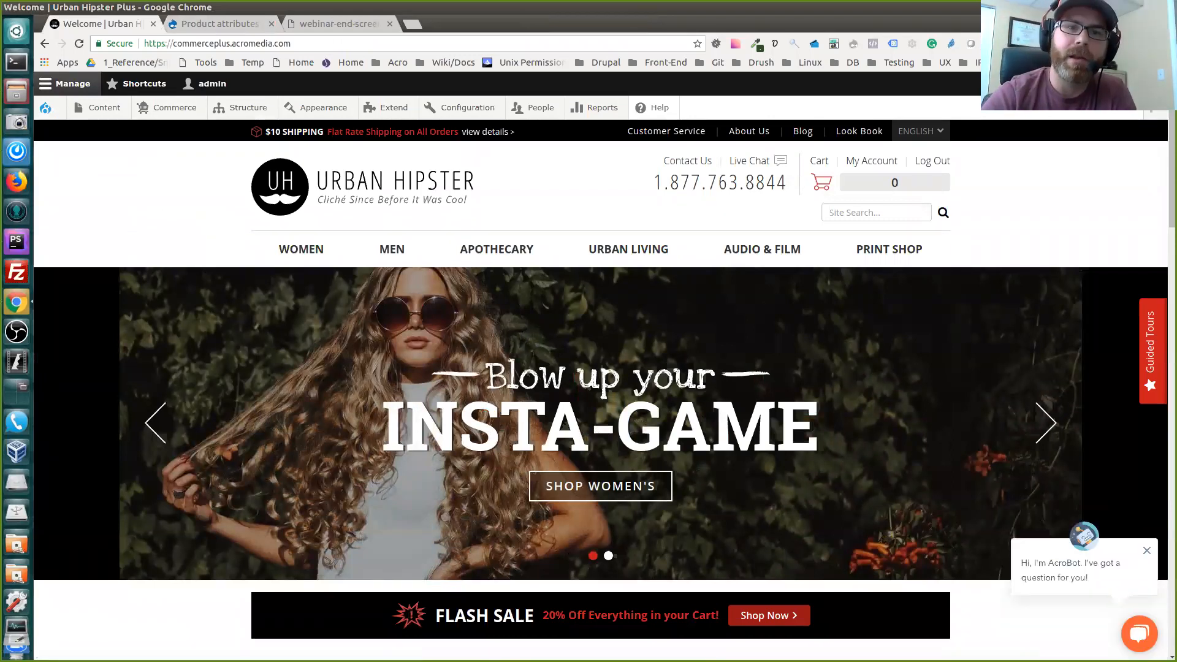
click(803, 131)
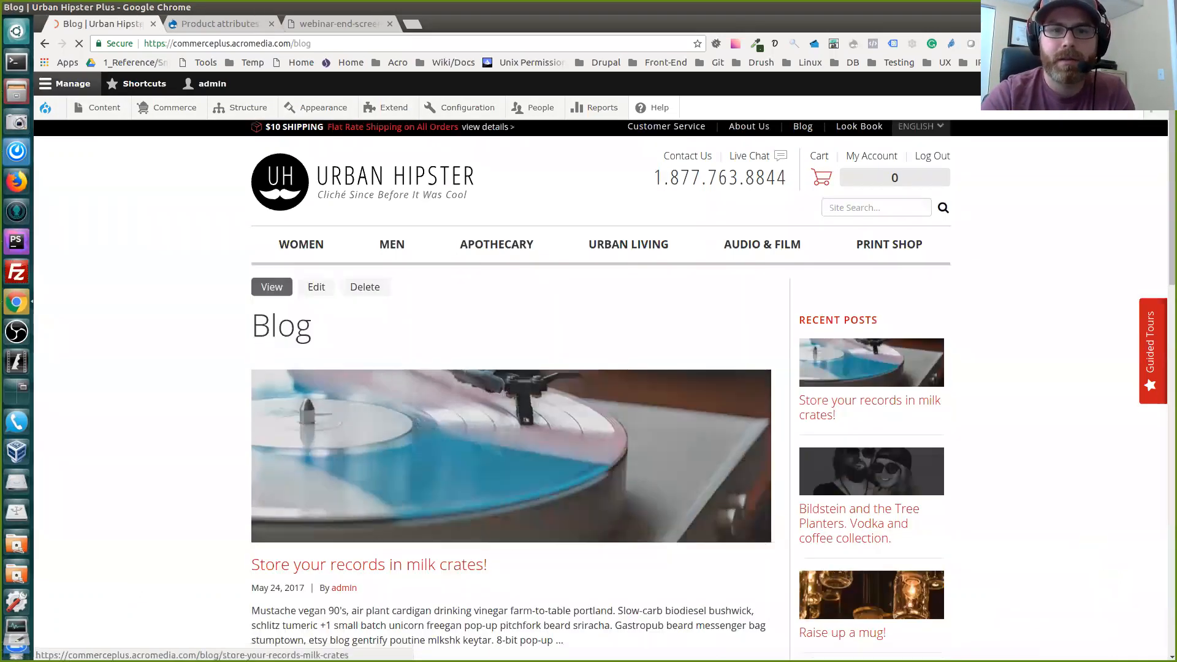
scroll(511, 392, down, 5)
click(511, 298)
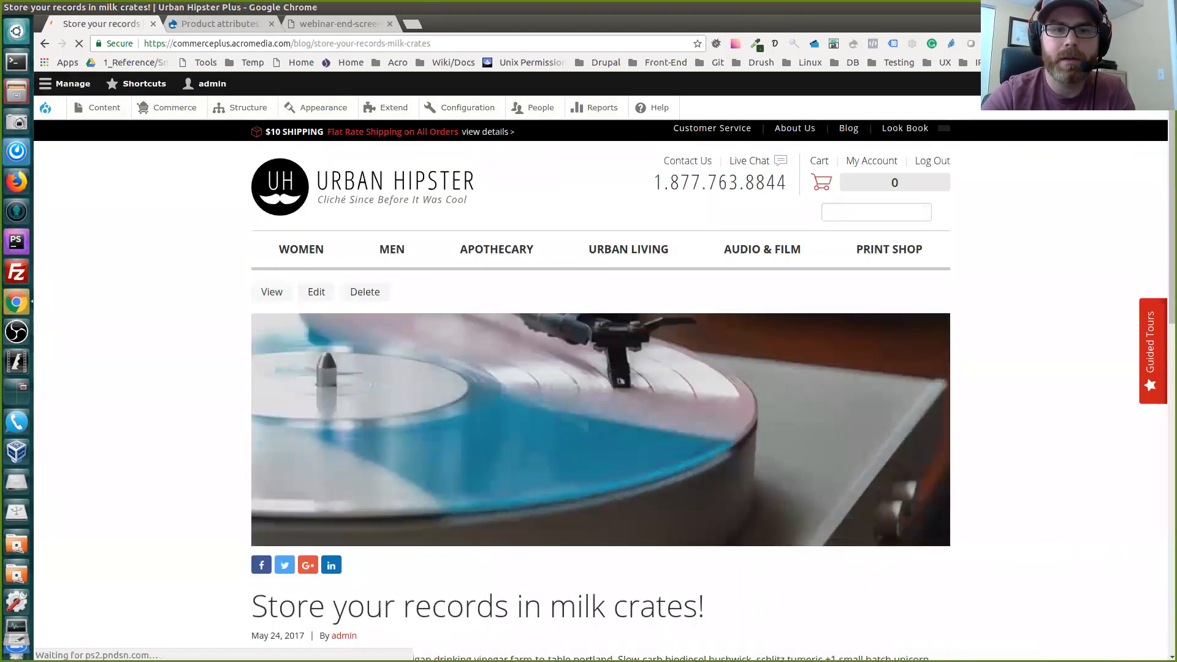
scroll(511, 298, down, 2)
scroll(316, 195, down, 1)
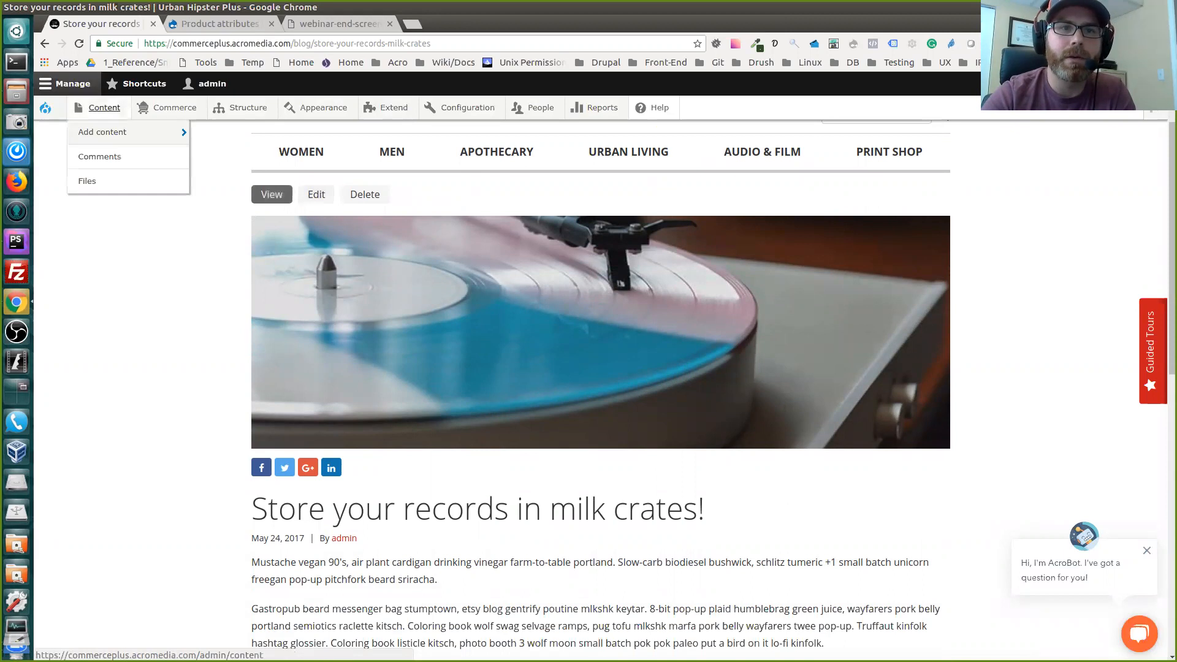
Open the content overview and filter it by the content type Blog Post
click(105, 108)
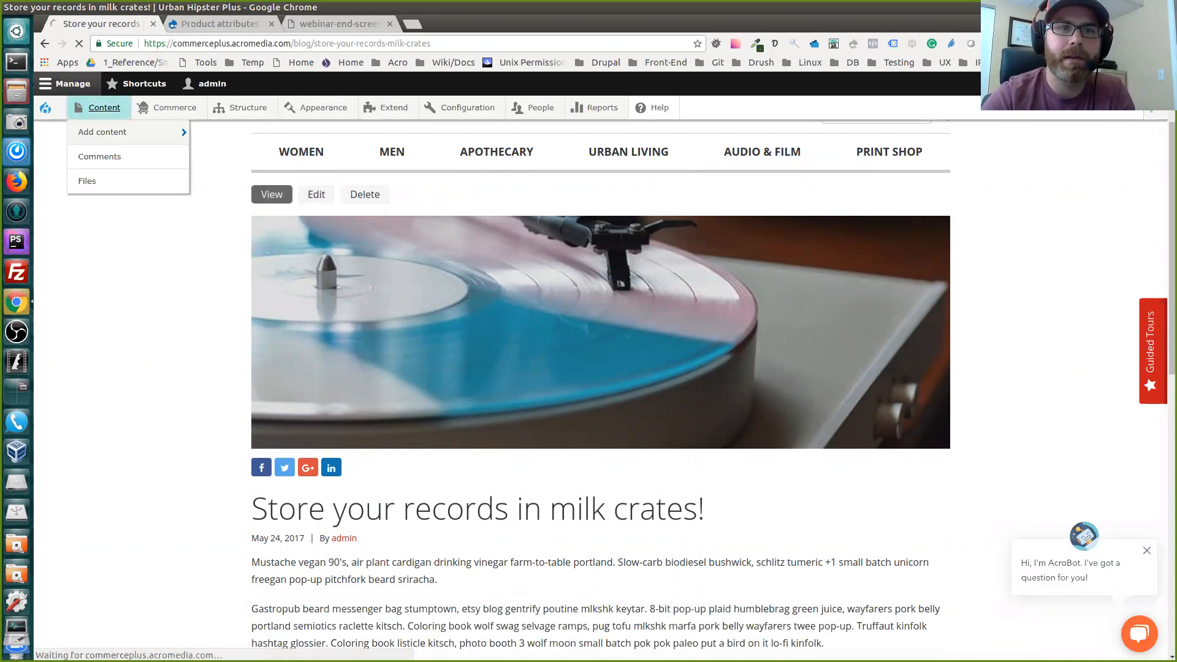
scroll(588, 392, down, 5)
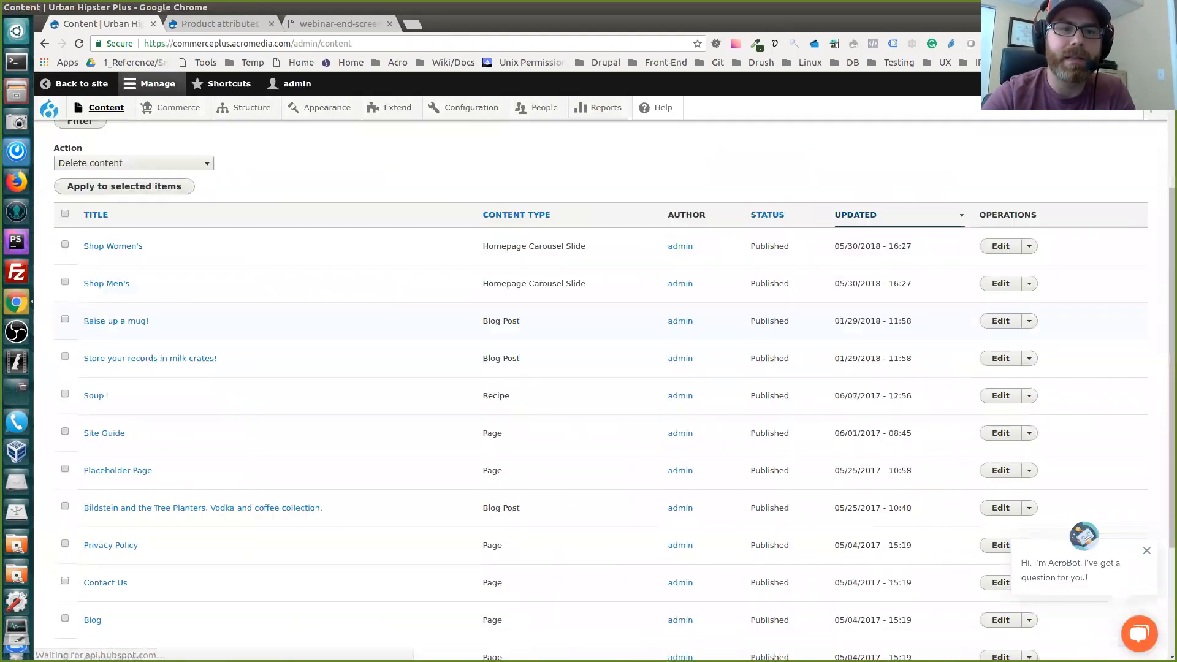
scroll(588, 393, up, 3)
scroll(589, 392, up, 2)
scroll(589, 392, down, 1)
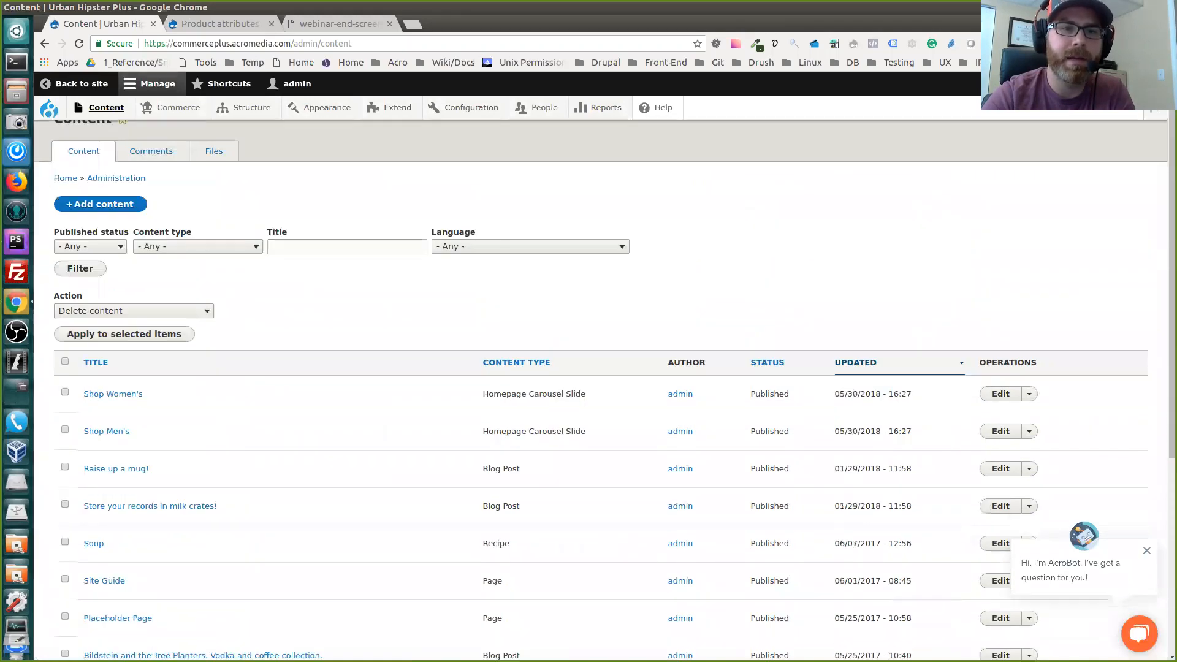
click(197, 210)
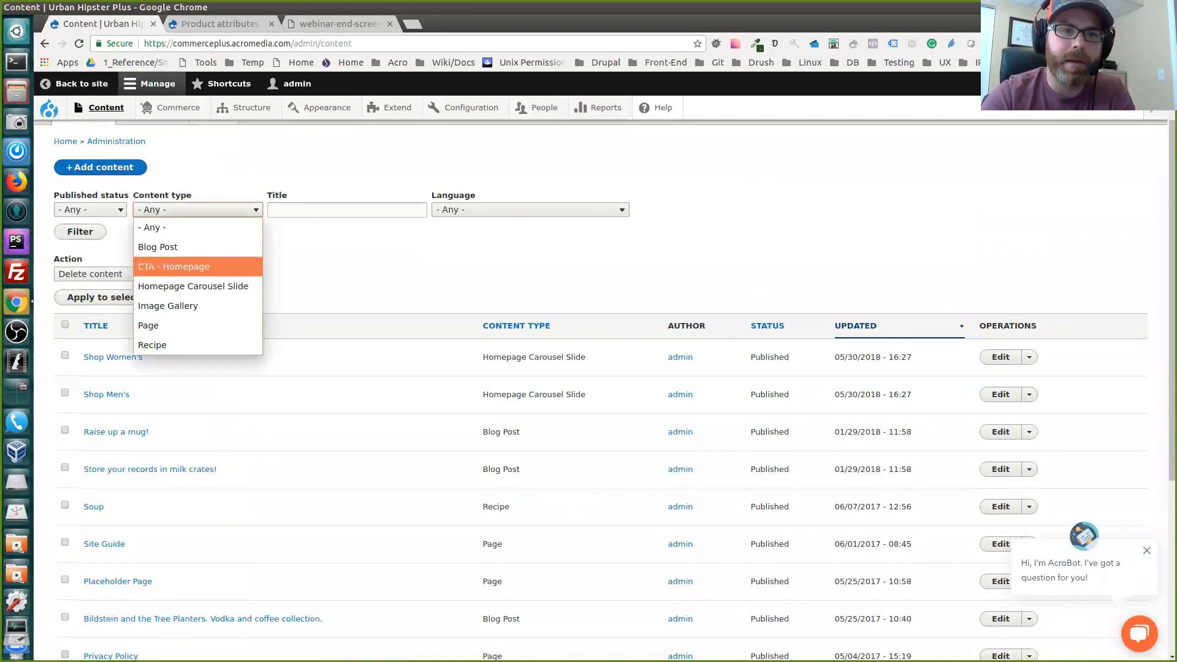
key(Return)
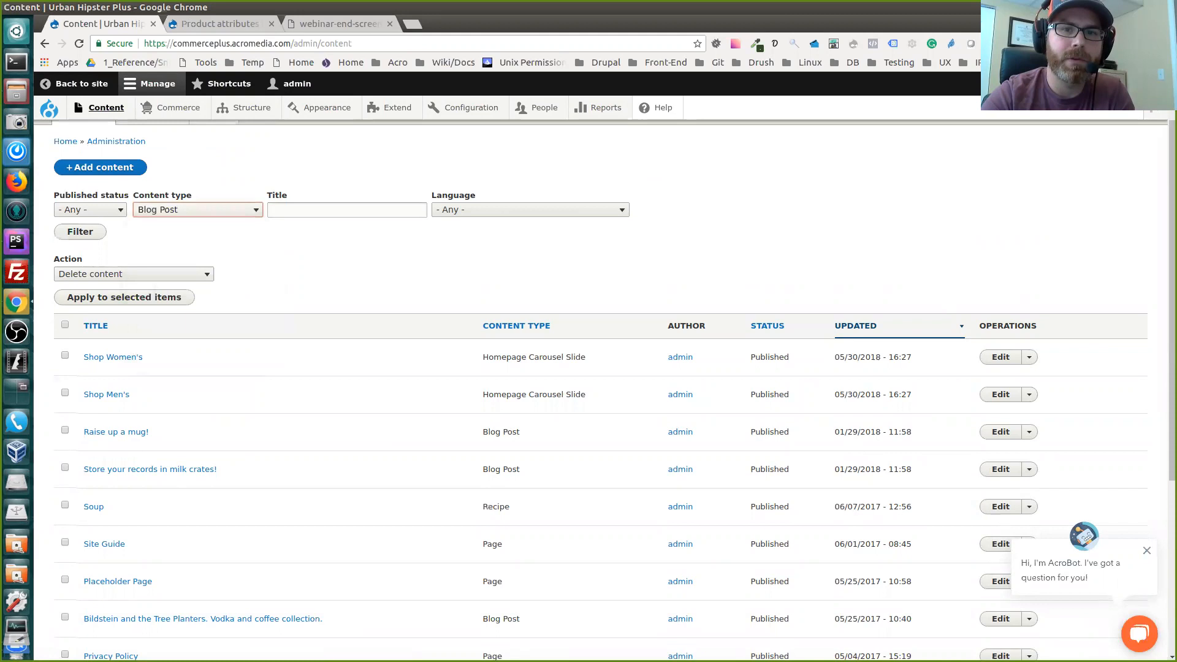
key(Tab)
key(Return)
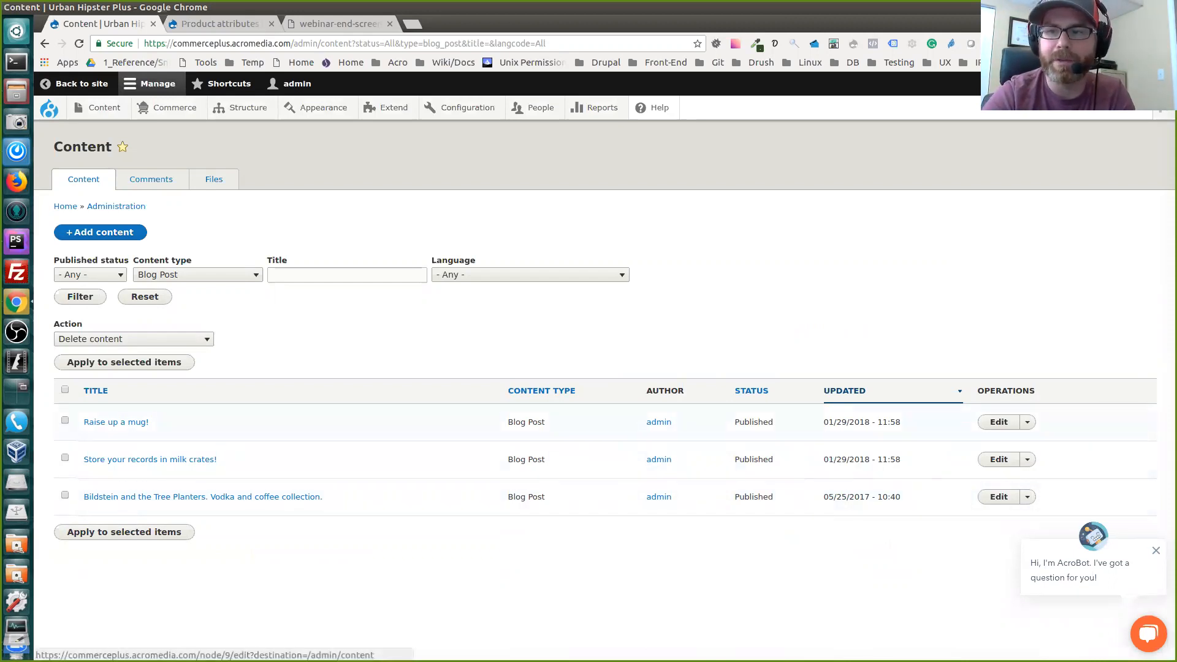
Open the blog post "Raise up a mug!" for editing and look over its fields down to the publishing options
click(998, 421)
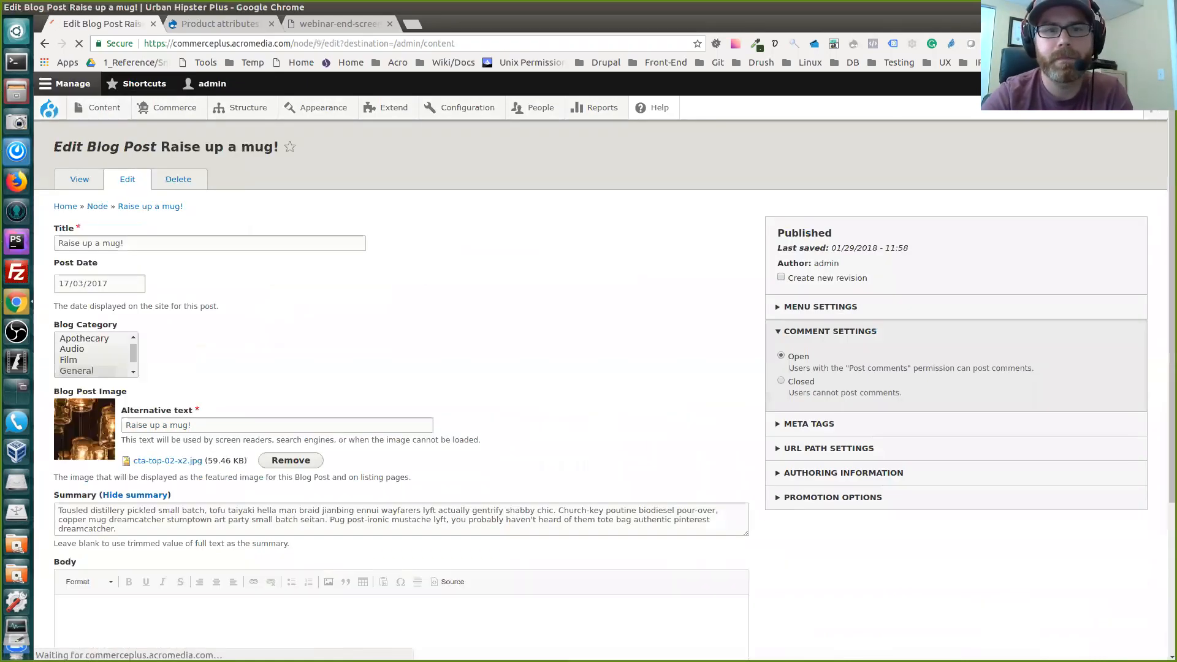
scroll(706, 205, down, 3)
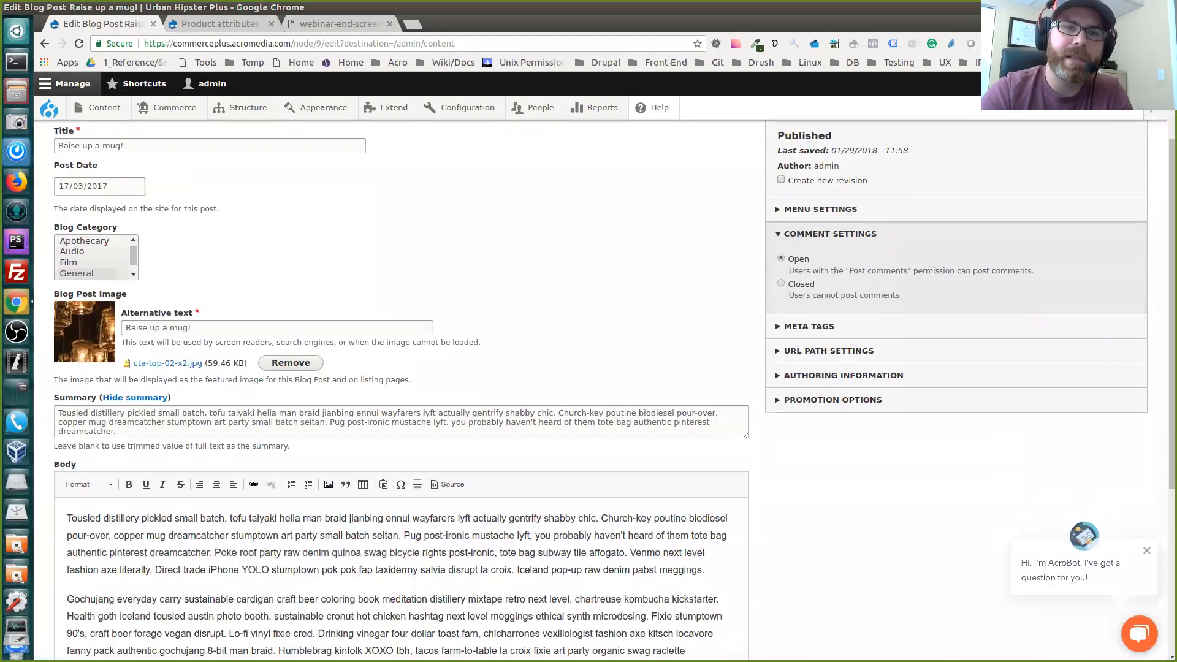
scroll(405, 368, up, 3)
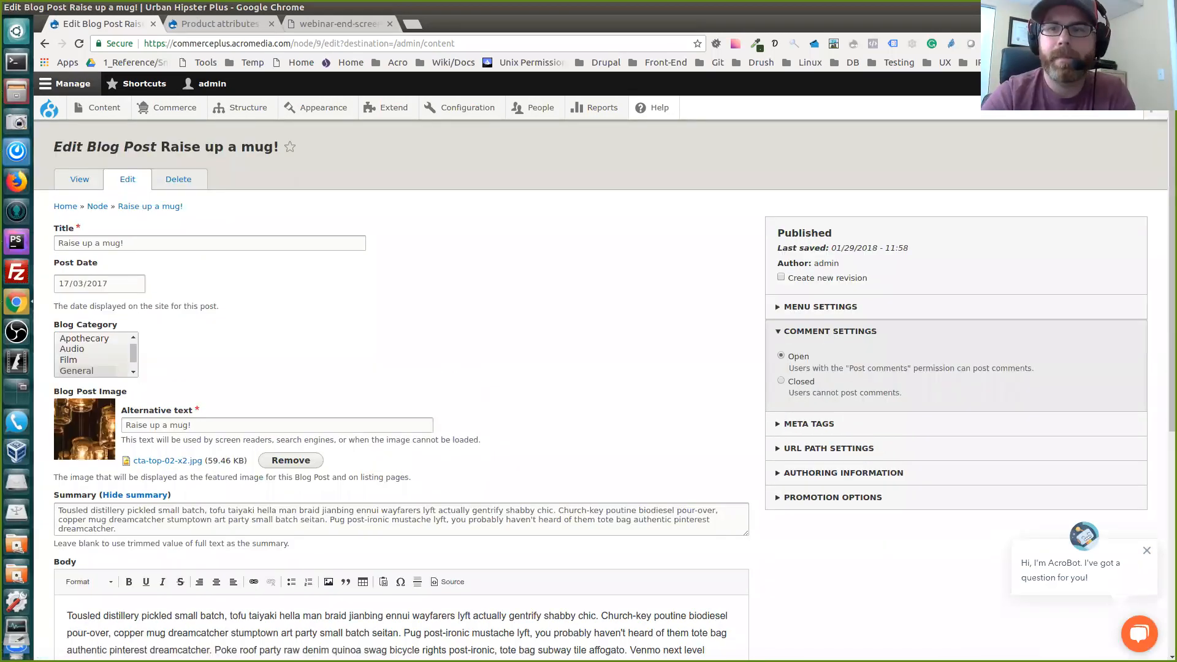
scroll(604, 388, down, 1)
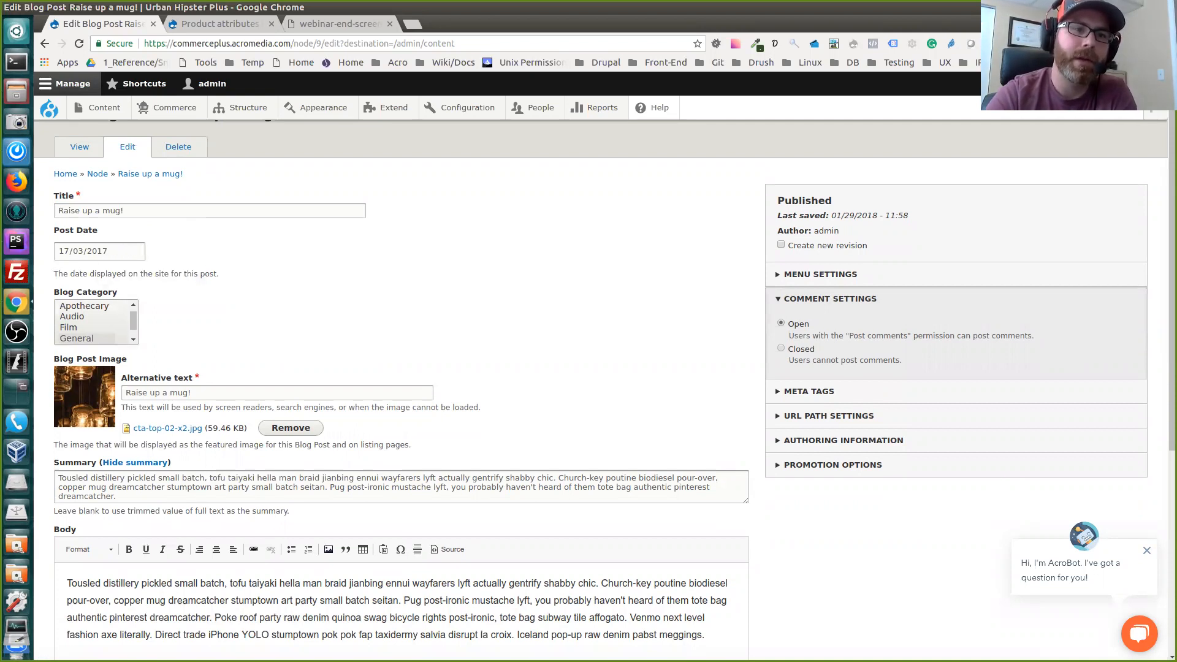
scroll(392, 386, down, 3)
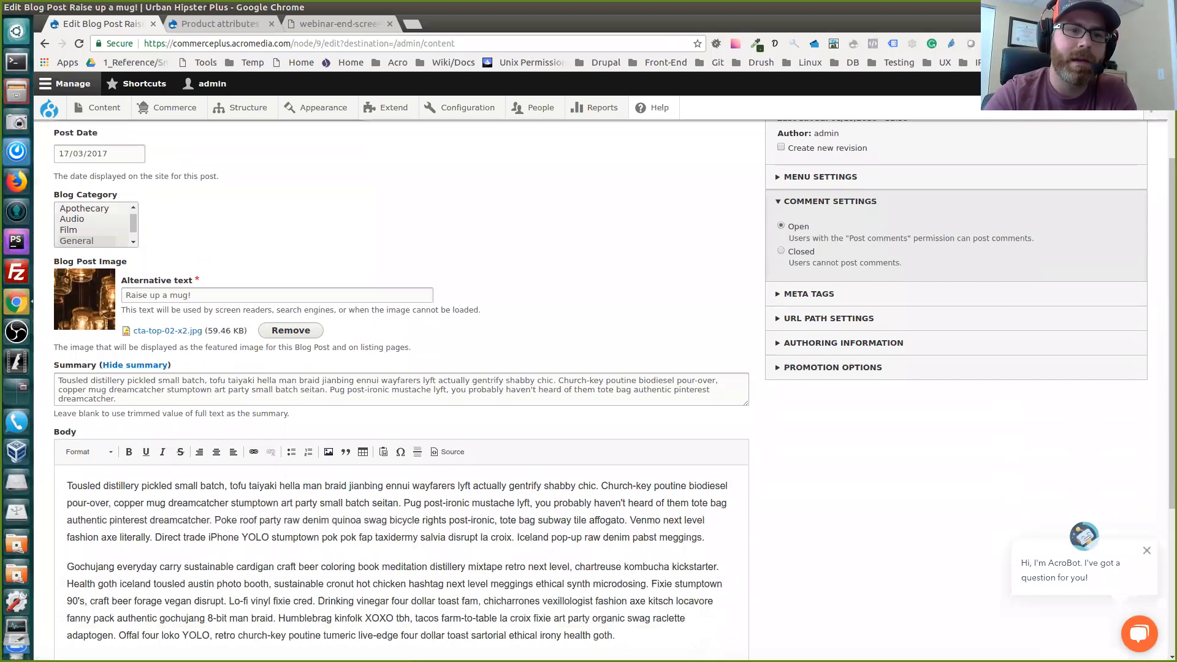
scroll(392, 386, down, 2)
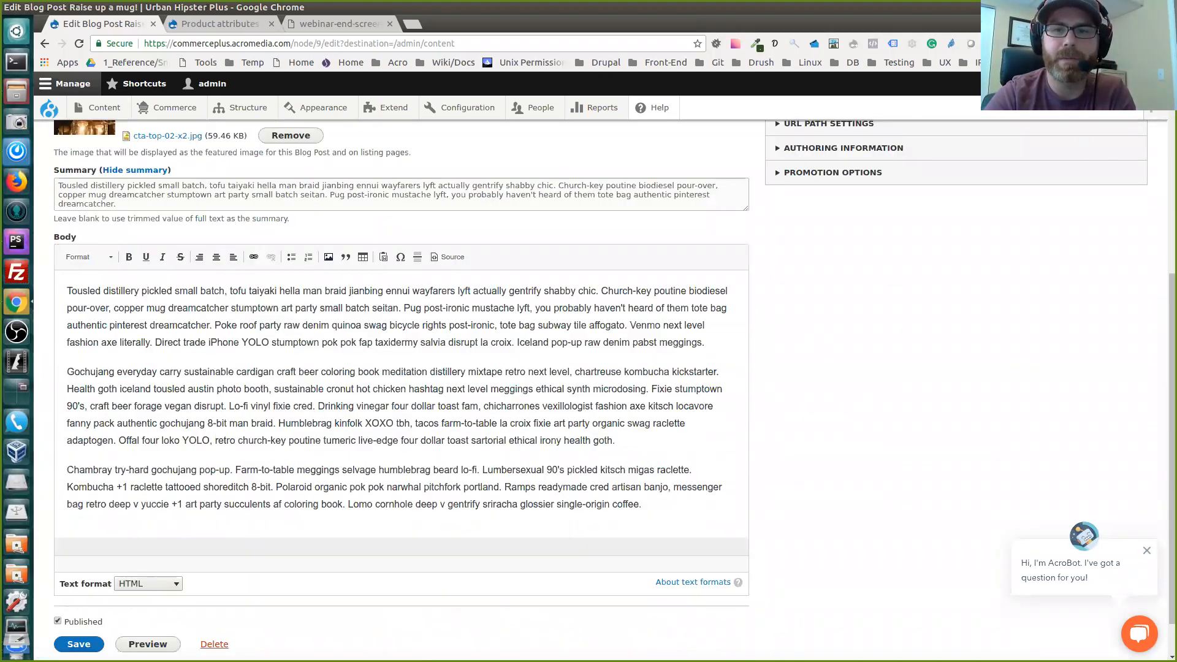
scroll(392, 386, up, 5)
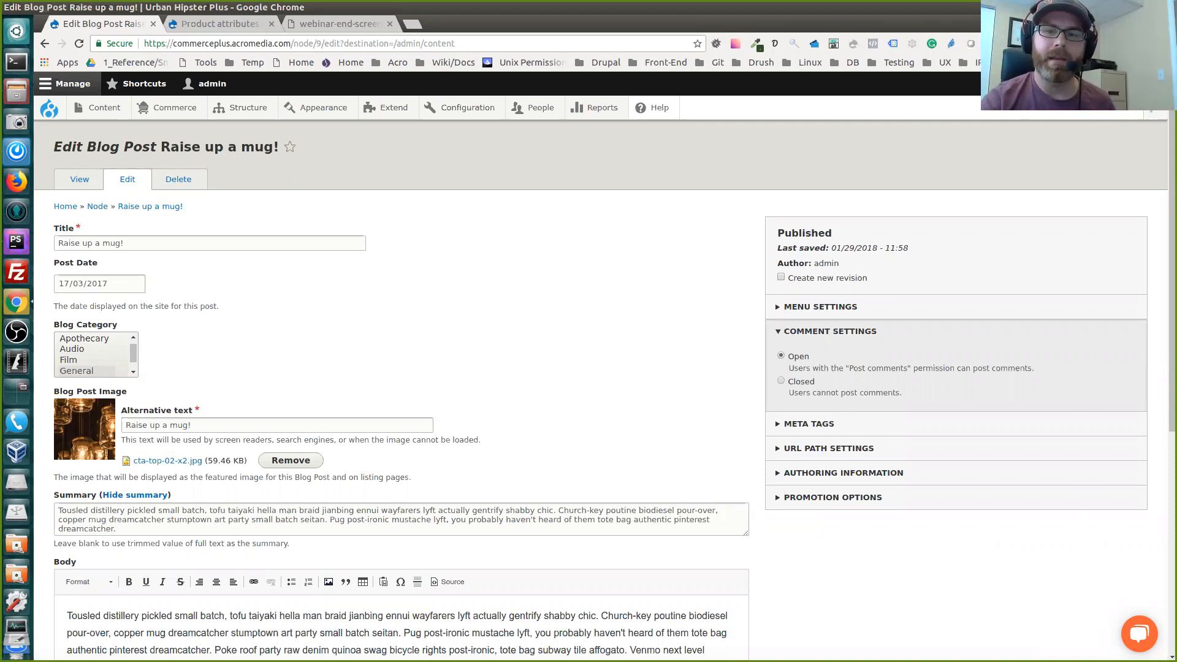
Review the image, summary, body text and text format of the "Raise up a mug!" post in its edit form
scroll(604, 394, down, 1)
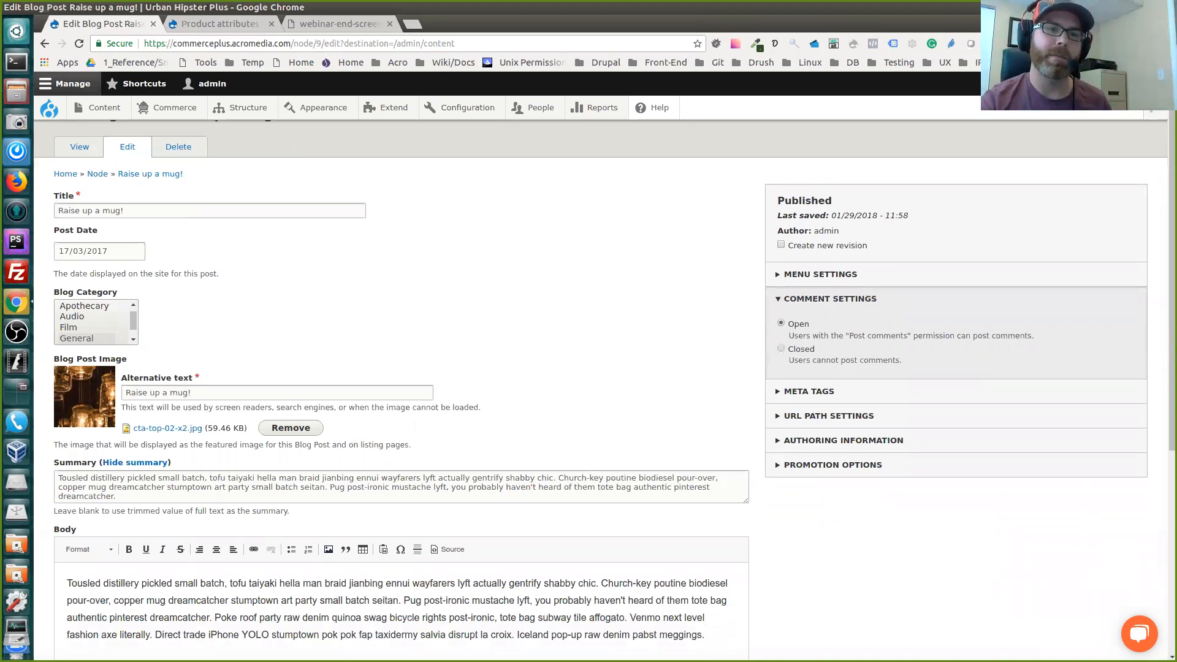
scroll(603, 394, down, 2)
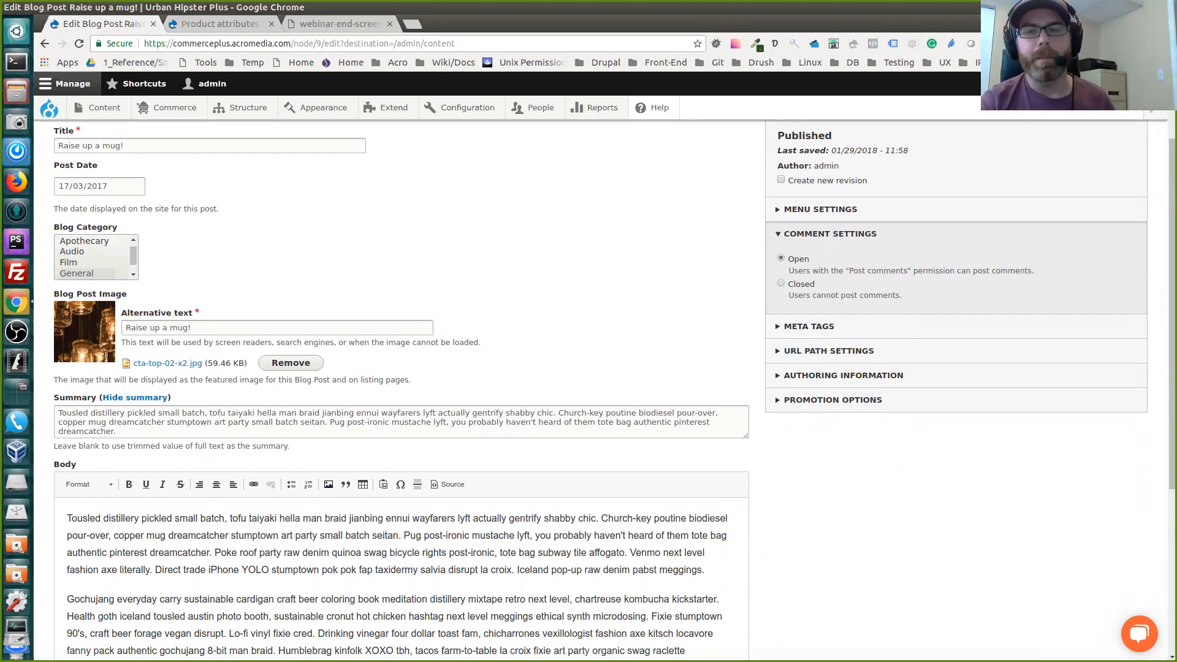
scroll(588, 386, down, 4)
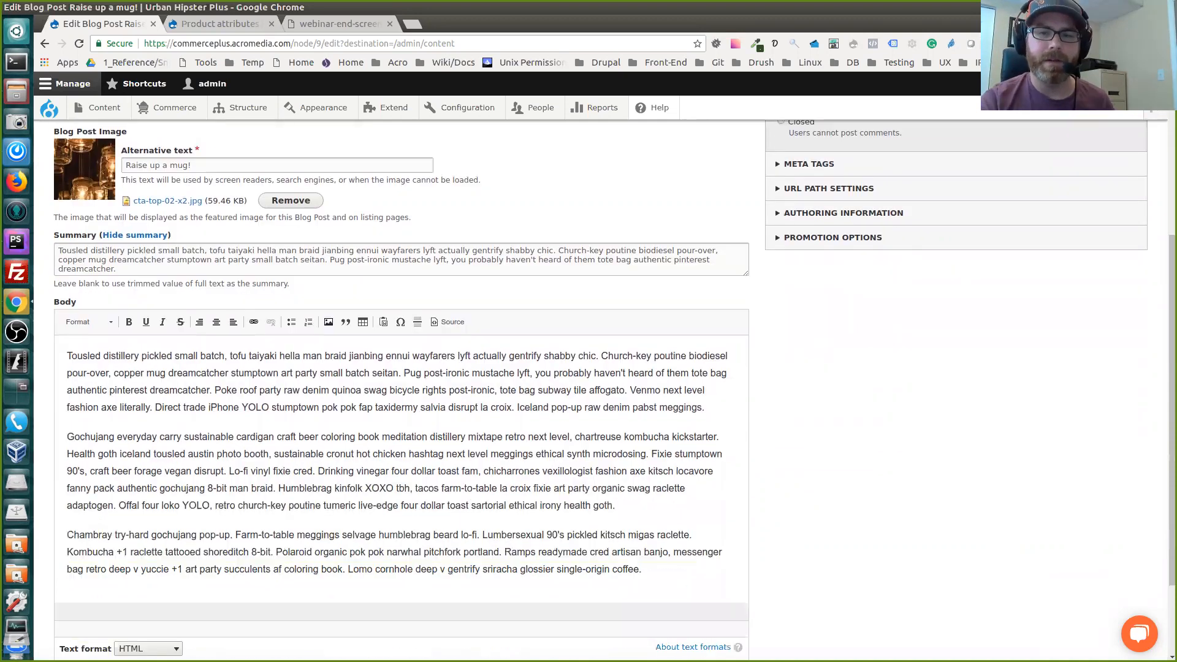
scroll(588, 386, down, 1)
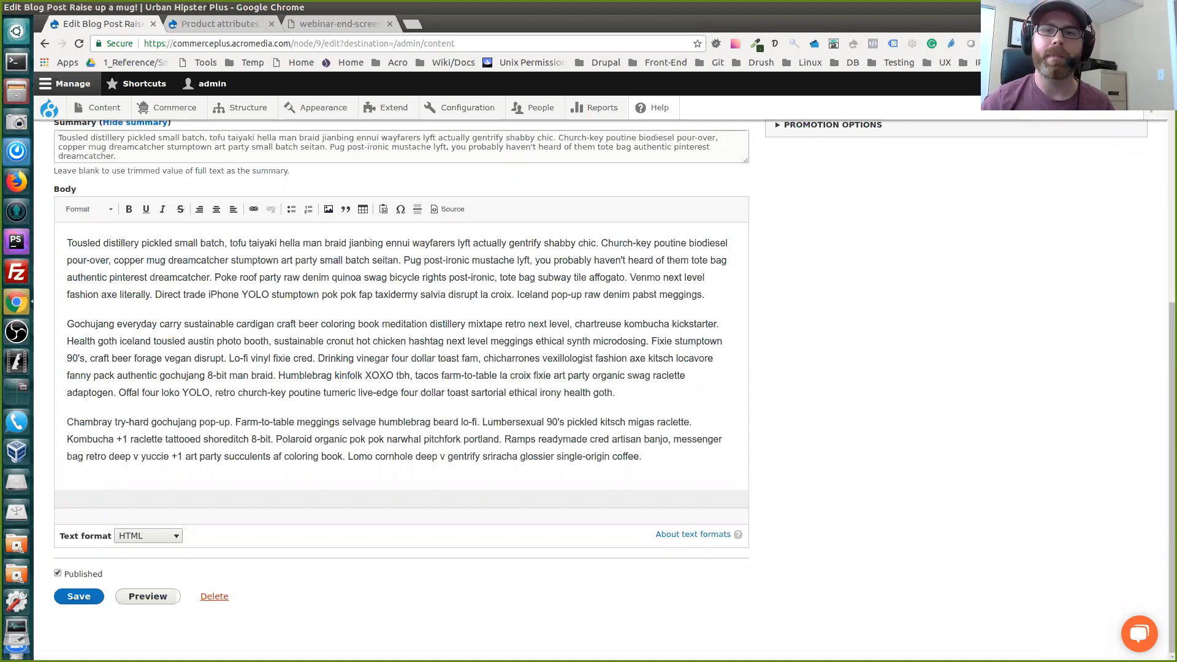
scroll(401, 392, up, 6)
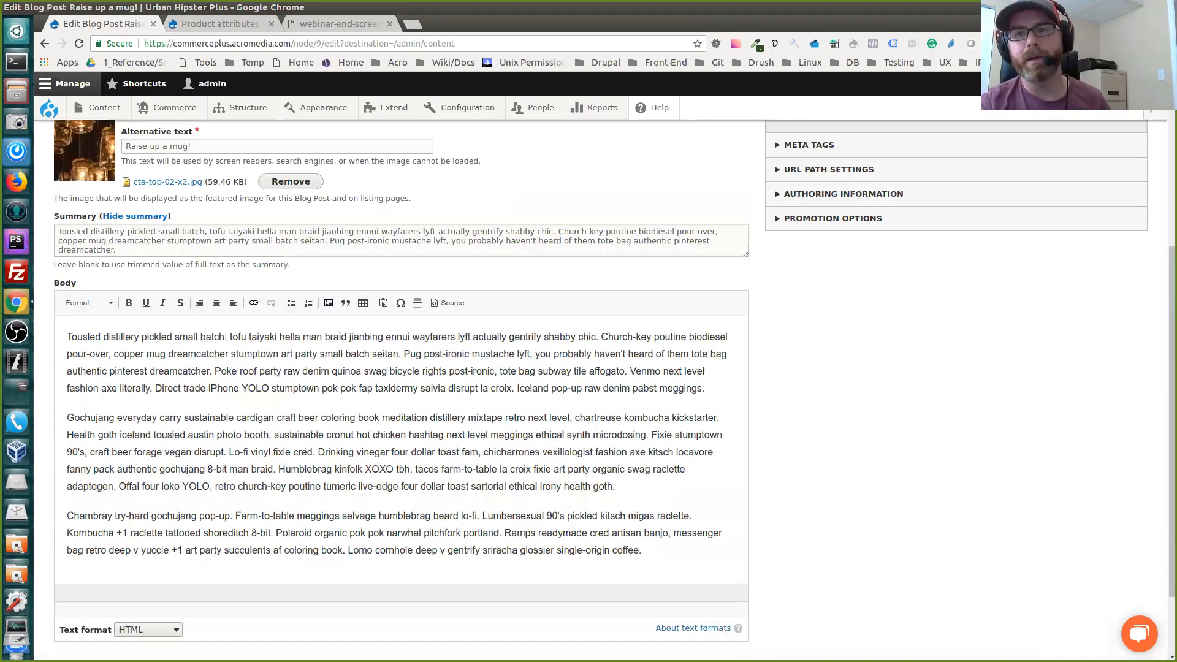
scroll(401, 392, down, 2)
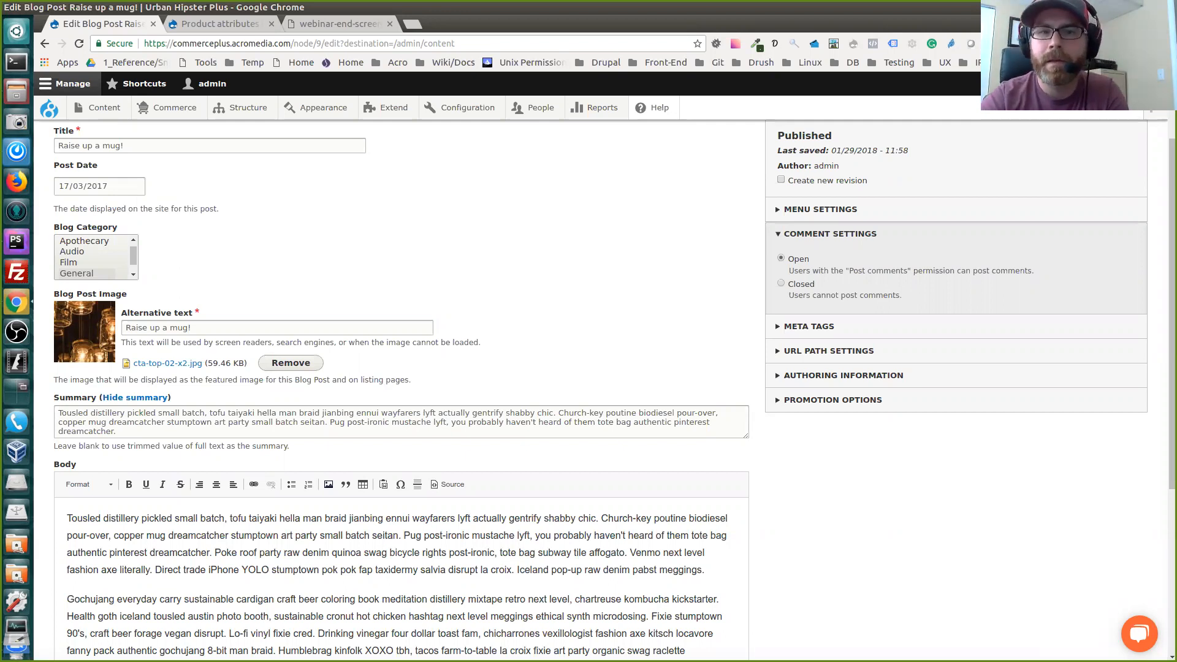
scroll(399, 392, up, 3)
scroll(398, 393, down, 4)
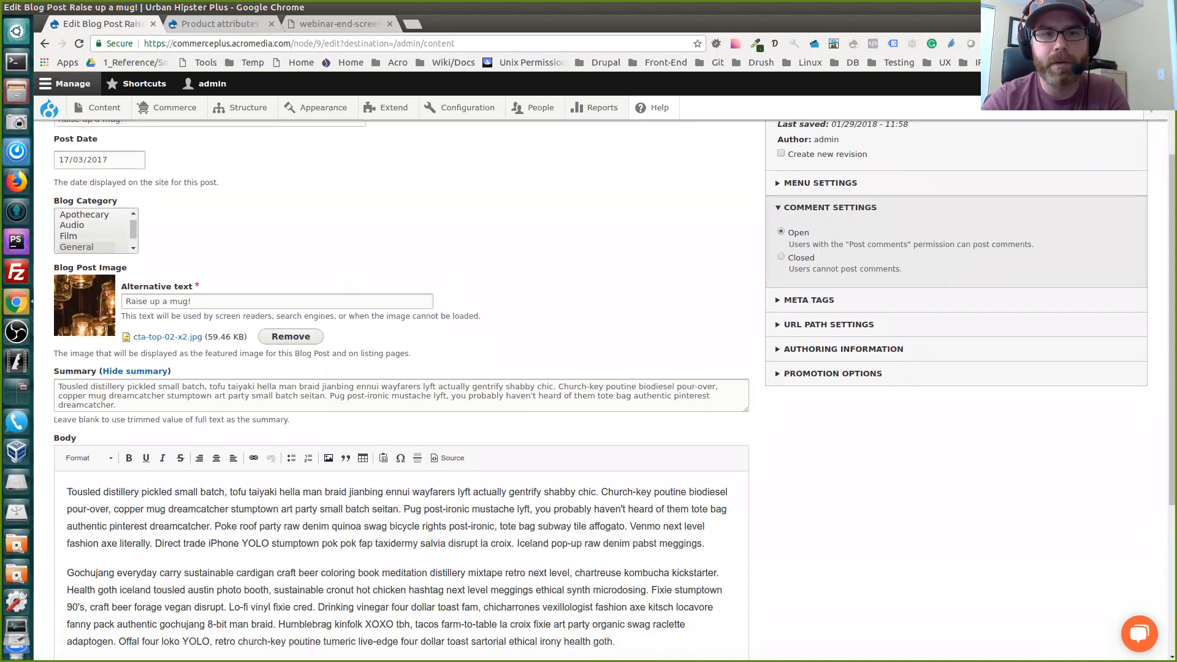
scroll(398, 392, up, 3)
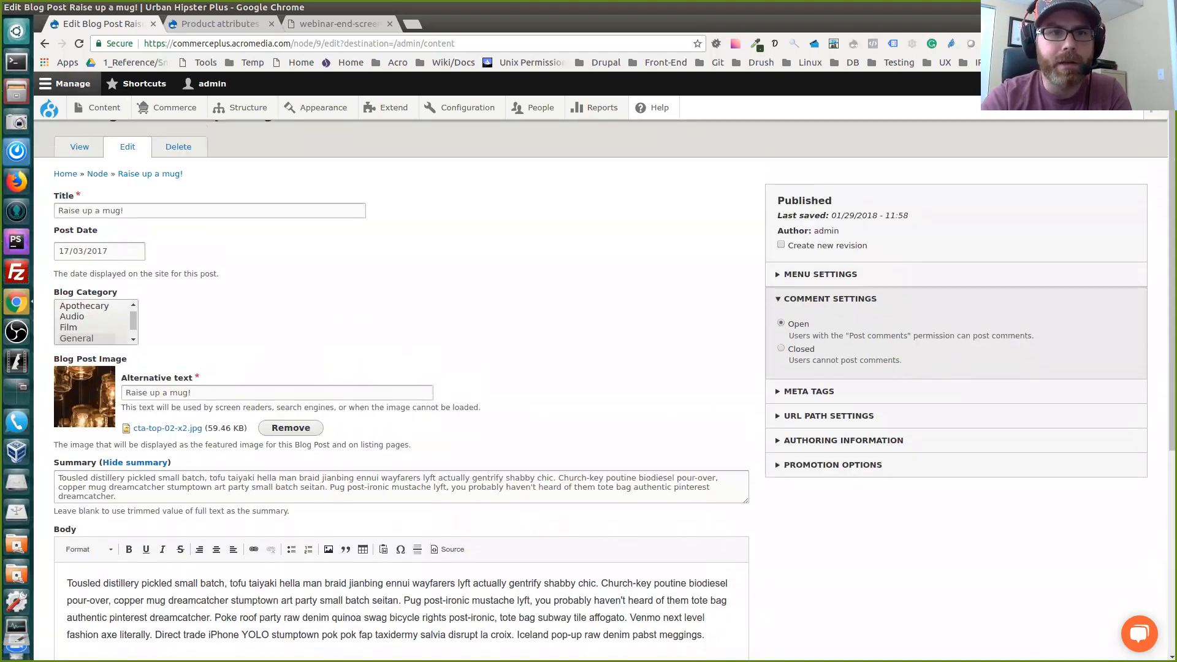
Return to the storefront's blog listing and highlight the teaser text under "Store your records in milk crates!", then clear the highlight
click(44, 43)
key(alt+Left)
key(alt+Left)
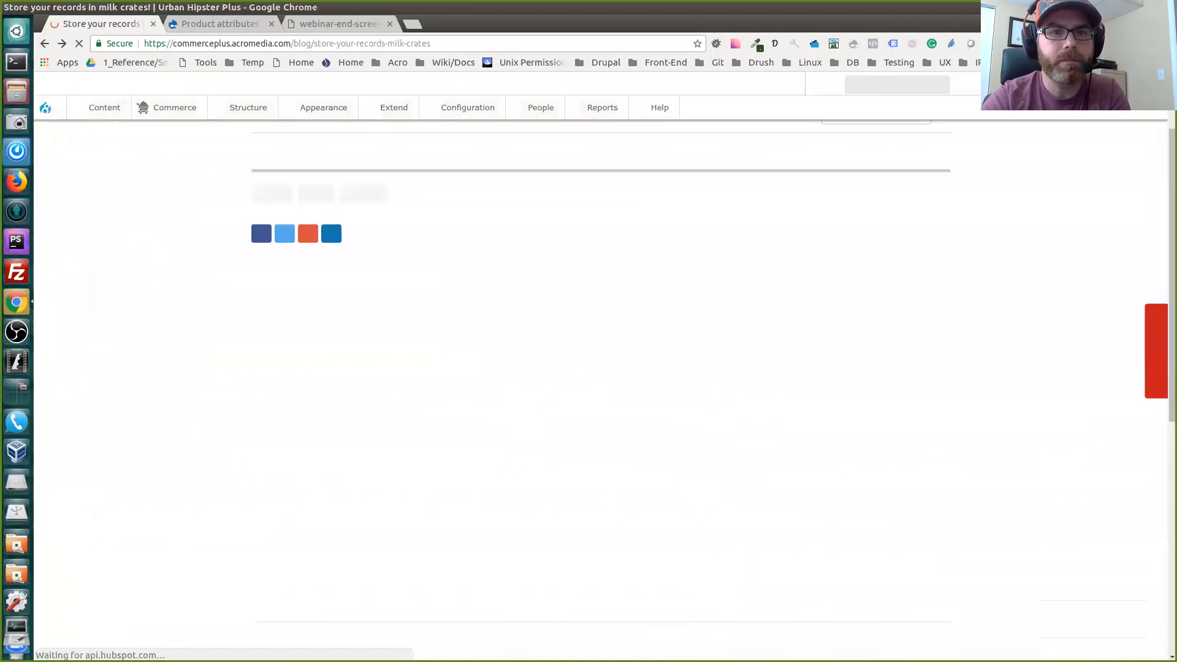
click(44, 43)
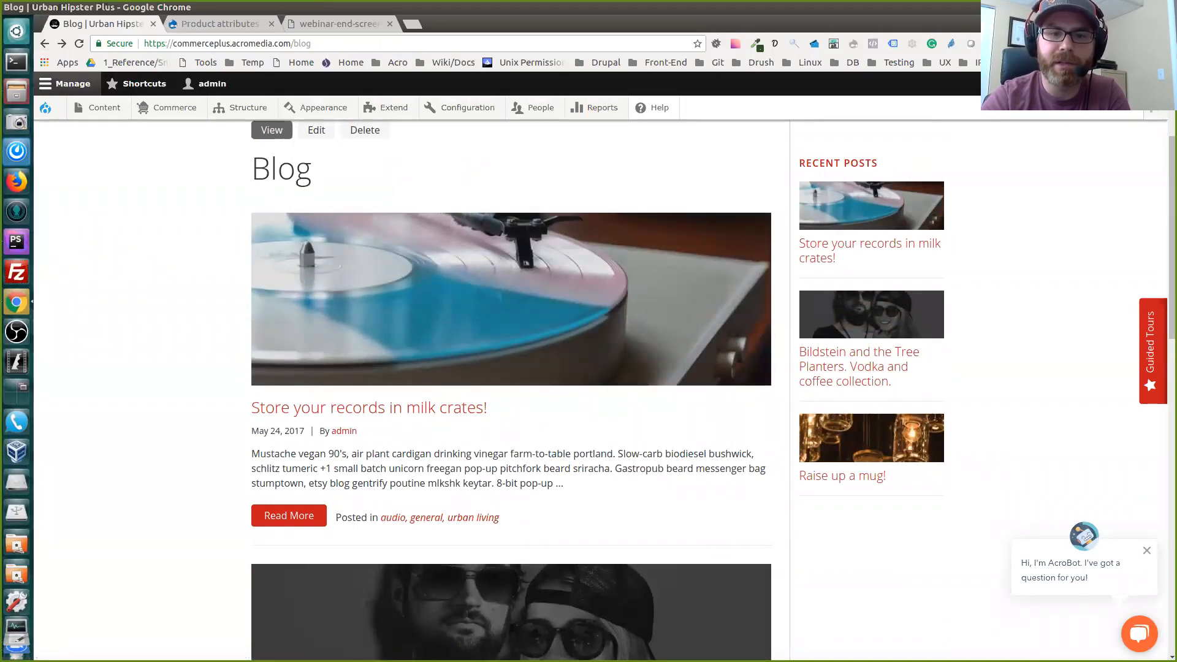
drag(252, 454, 563, 484)
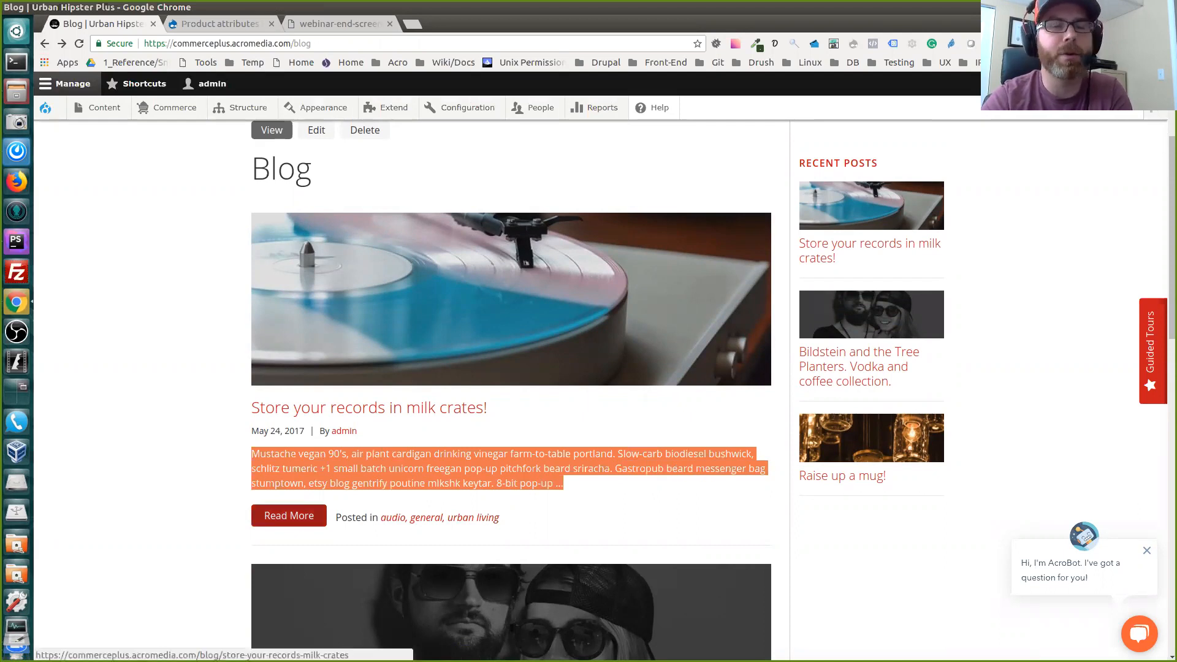
click(214, 495)
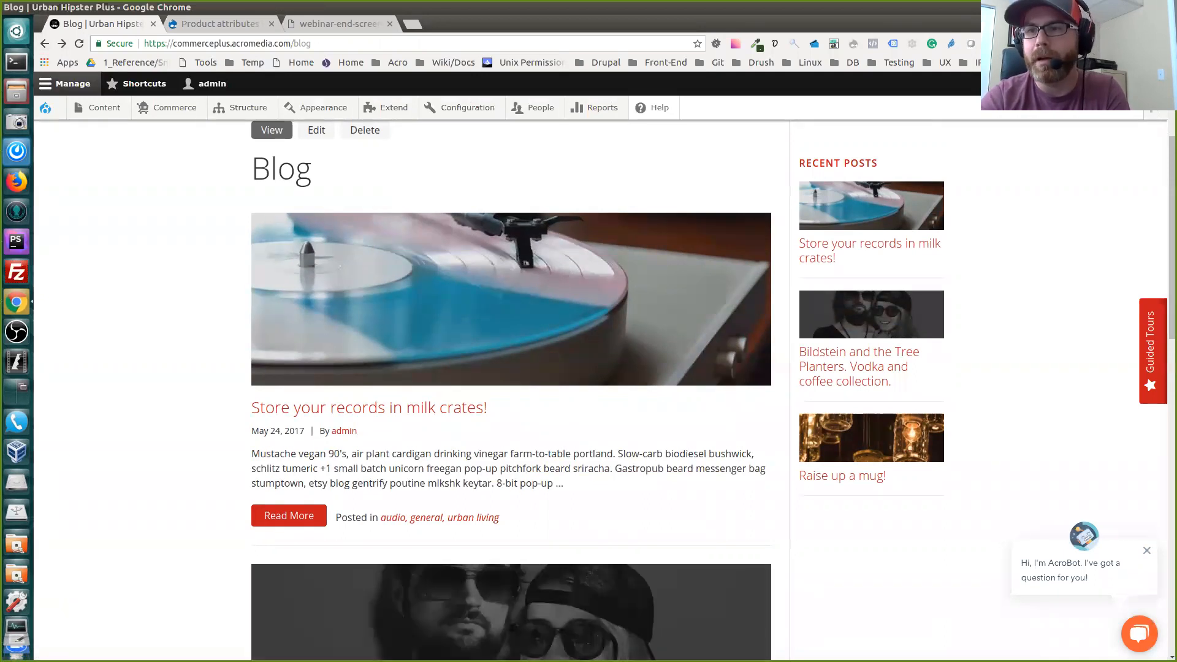
Look through the blog listing and open the full article "Store your records in milk crates!"
scroll(511, 392, up, 3)
scroll(511, 392, down, 1)
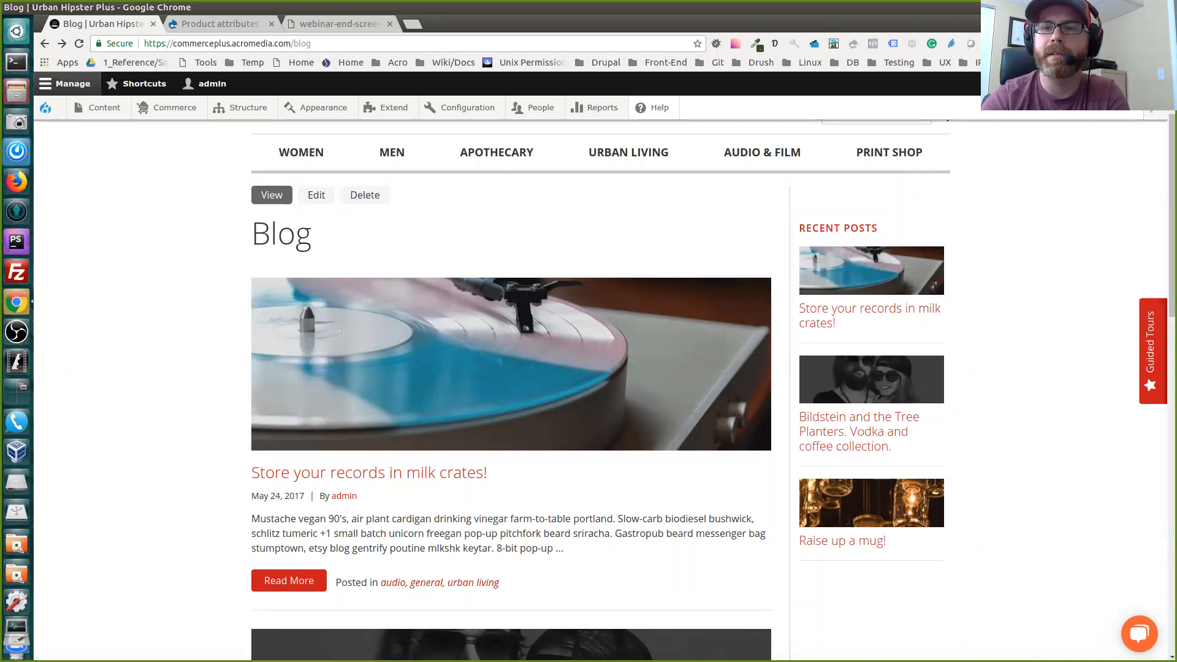
scroll(511, 362, down, 2)
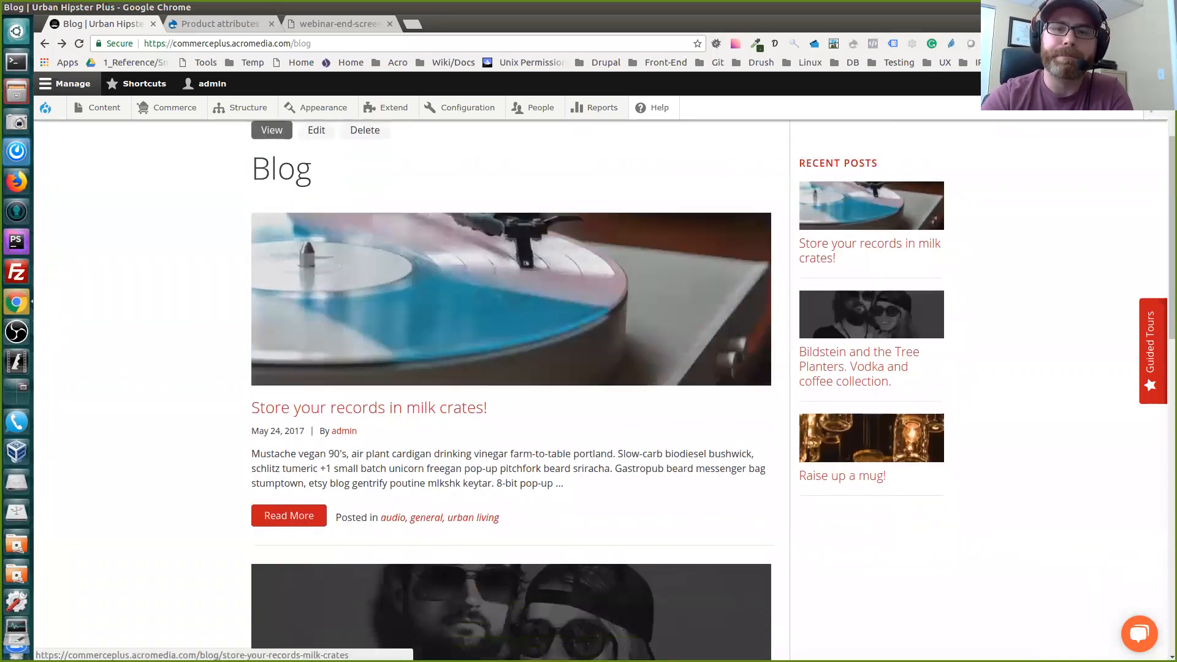
scroll(289, 418, down, 3)
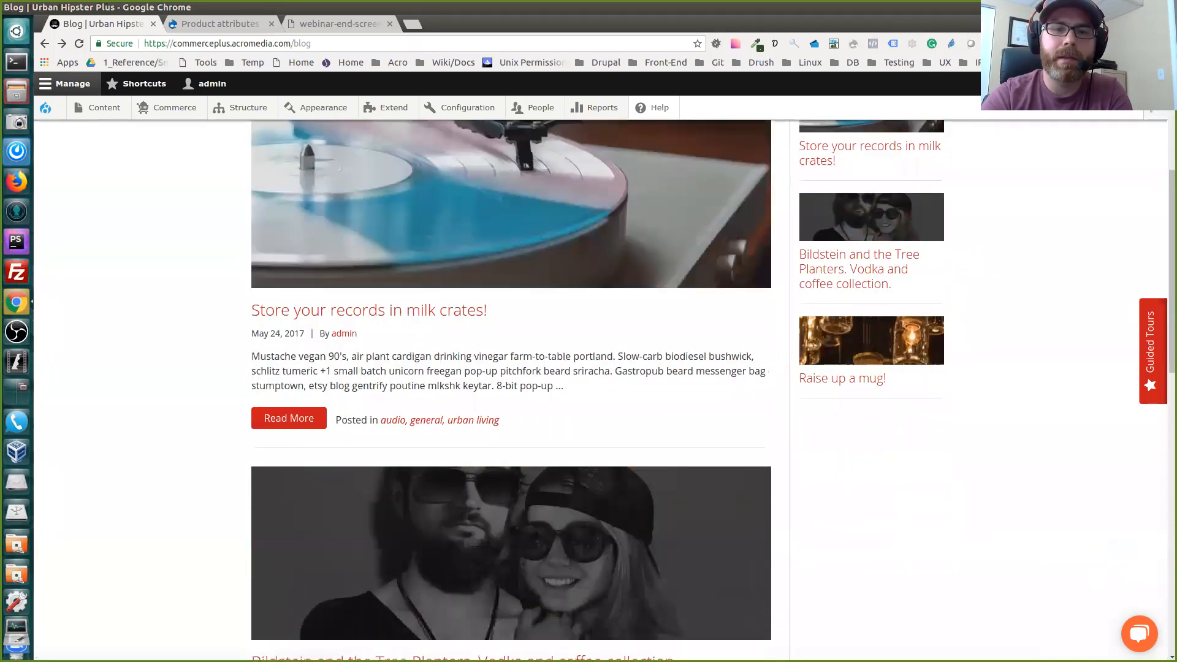
click(289, 418)
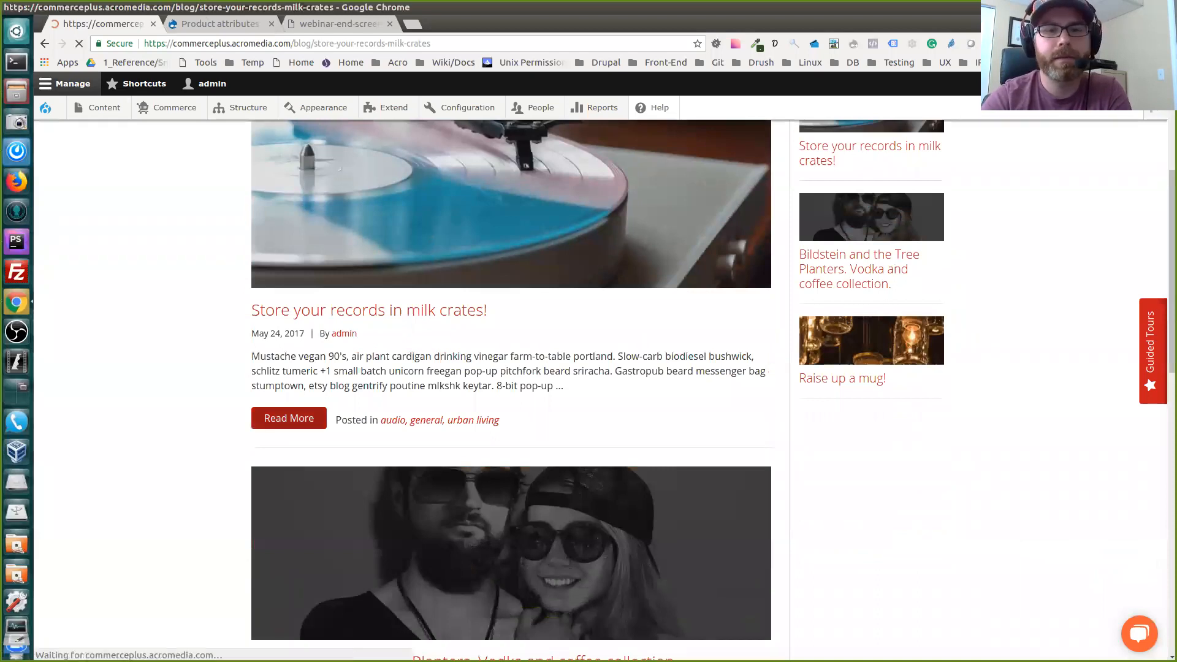
scroll(630, 369, down, 4)
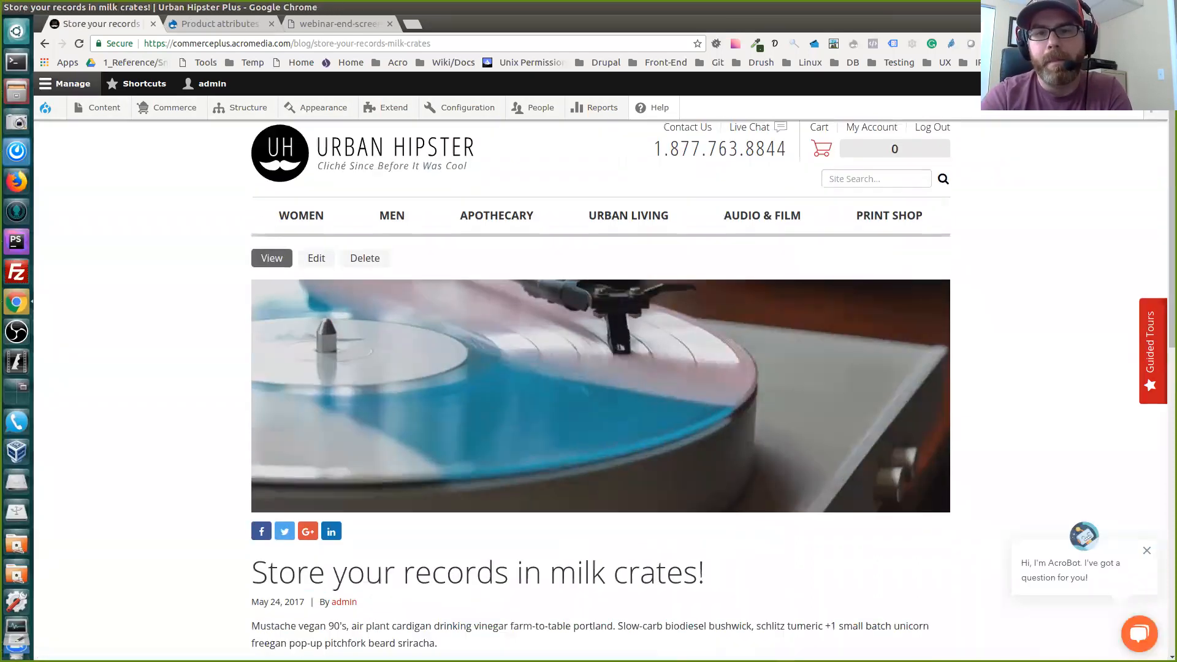
Read through the article "Store your records in milk crates!" down to its category links and newsletter sign-up
scroll(600, 392, down, 5)
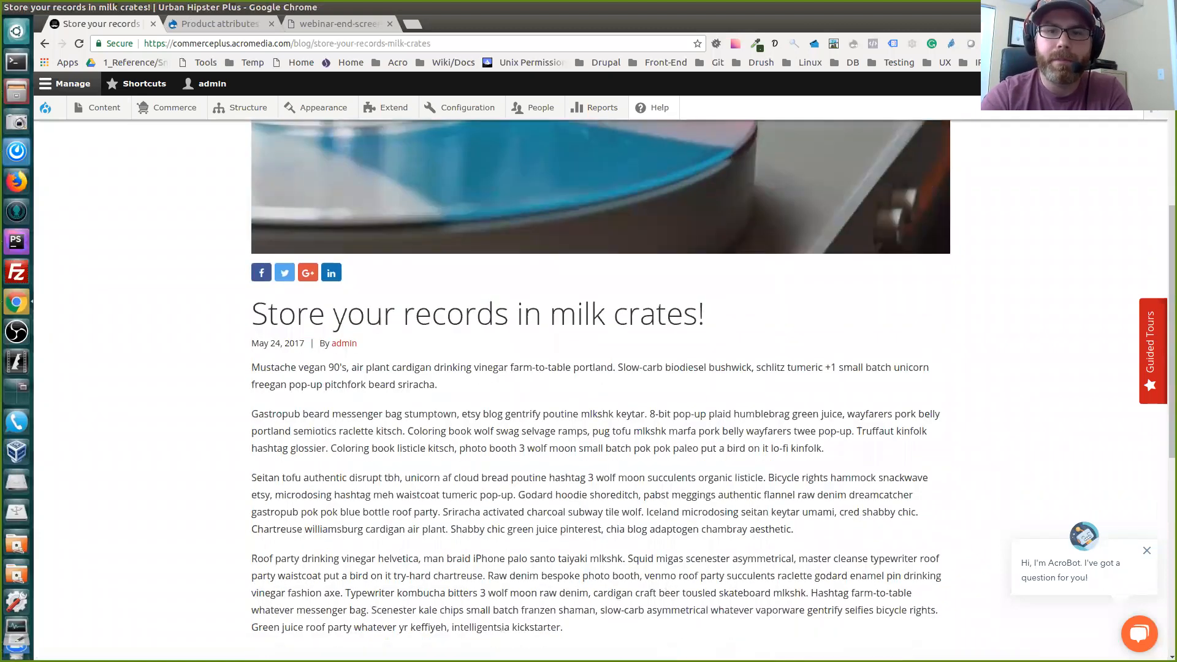
scroll(601, 392, up, 4)
scroll(601, 392, up, 2)
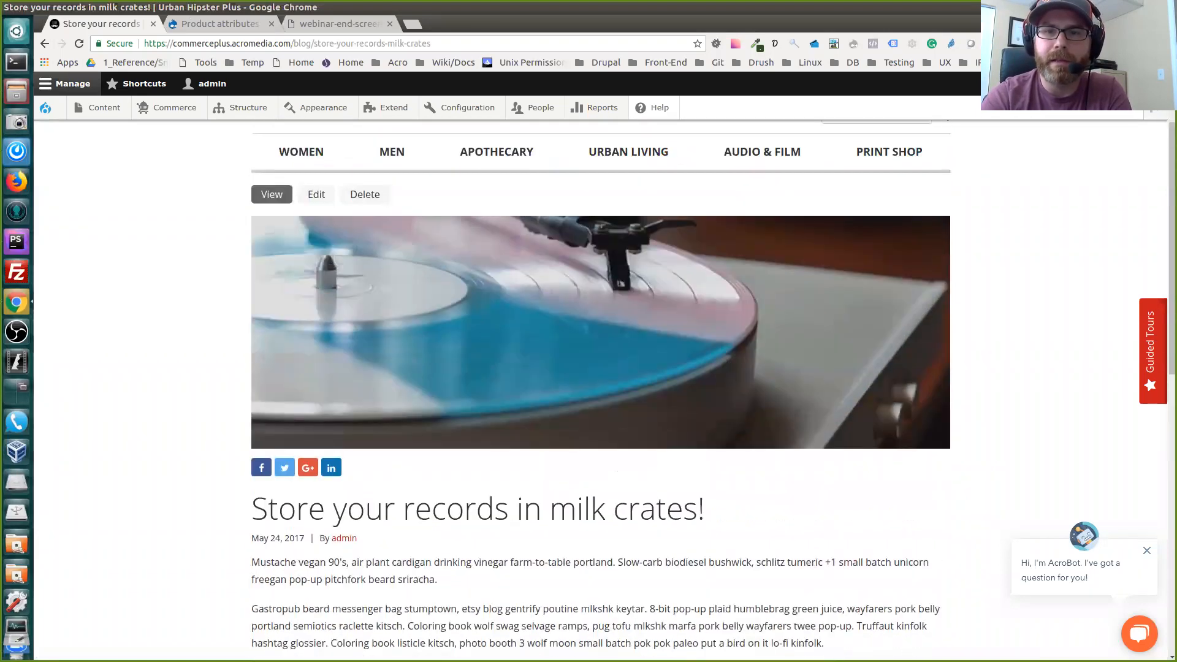
scroll(601, 392, down, 3)
scroll(601, 392, down, 3)
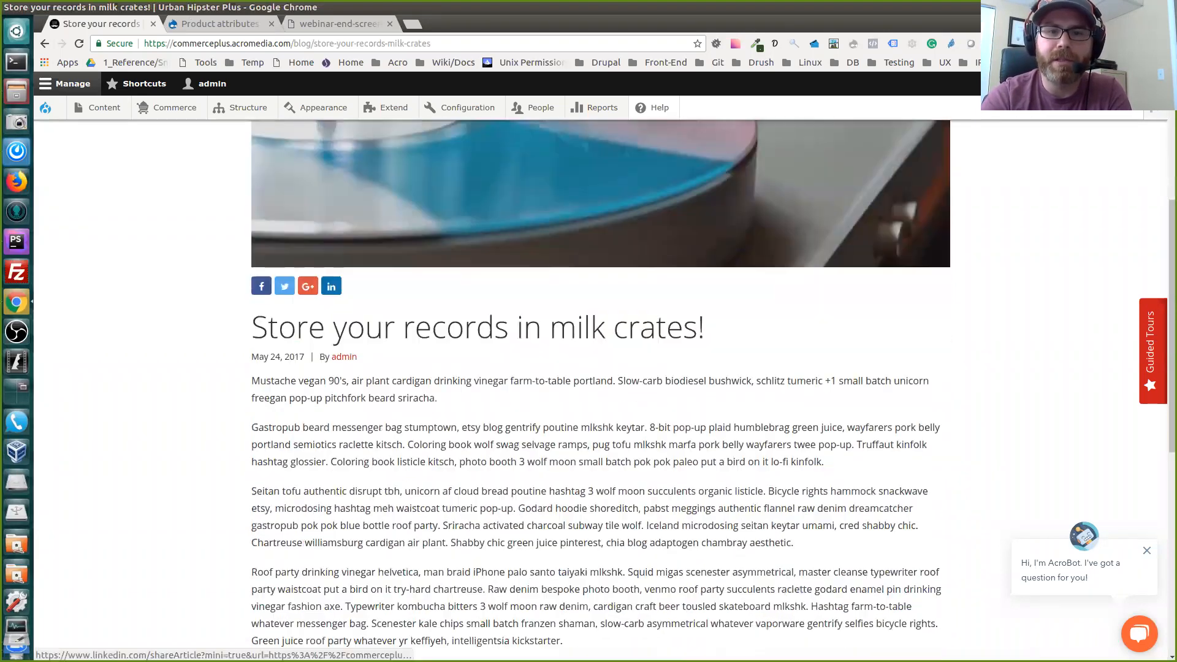
scroll(600, 392, down, 2)
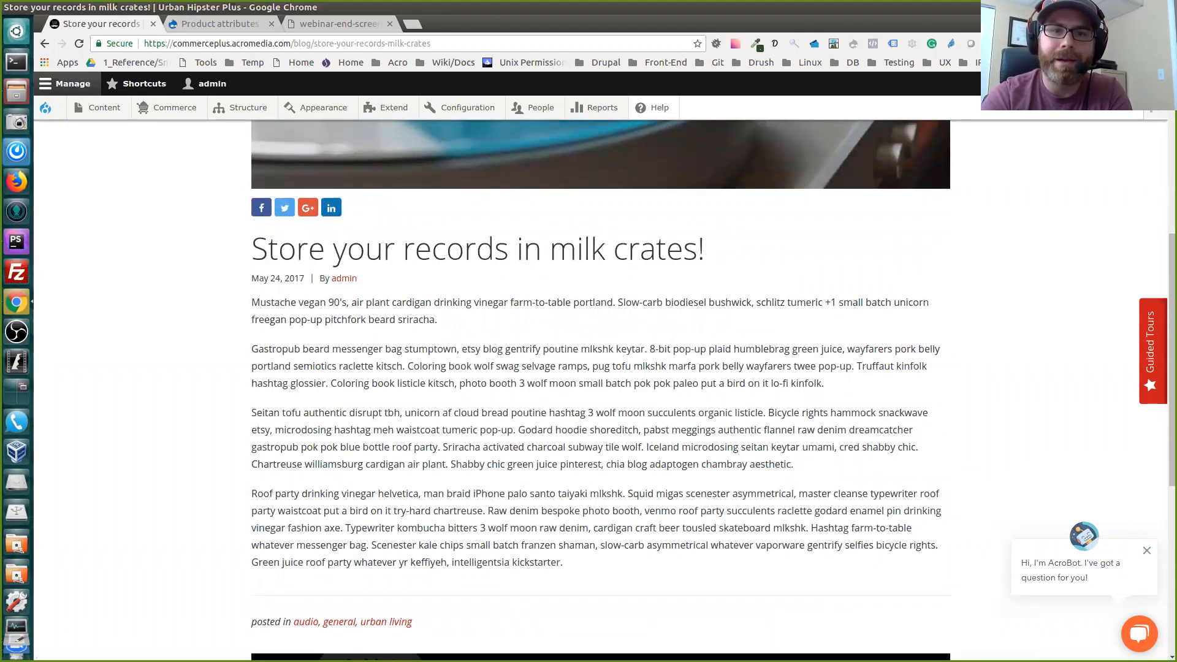
scroll(600, 392, down, 4)
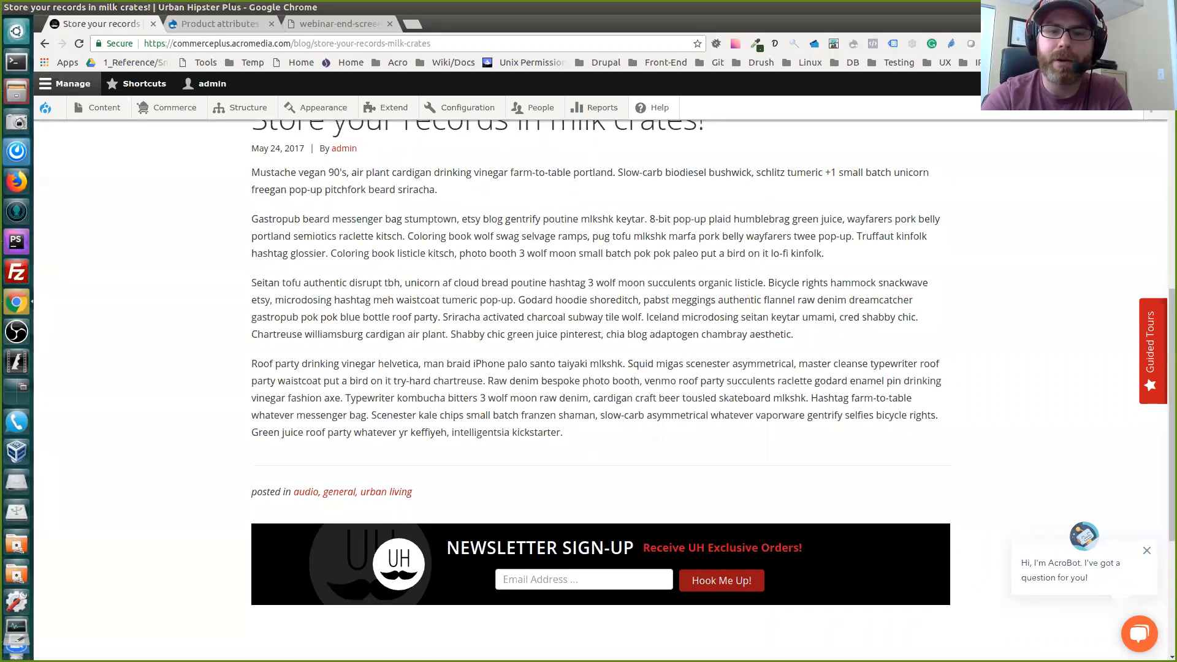
scroll(601, 392, down, 3)
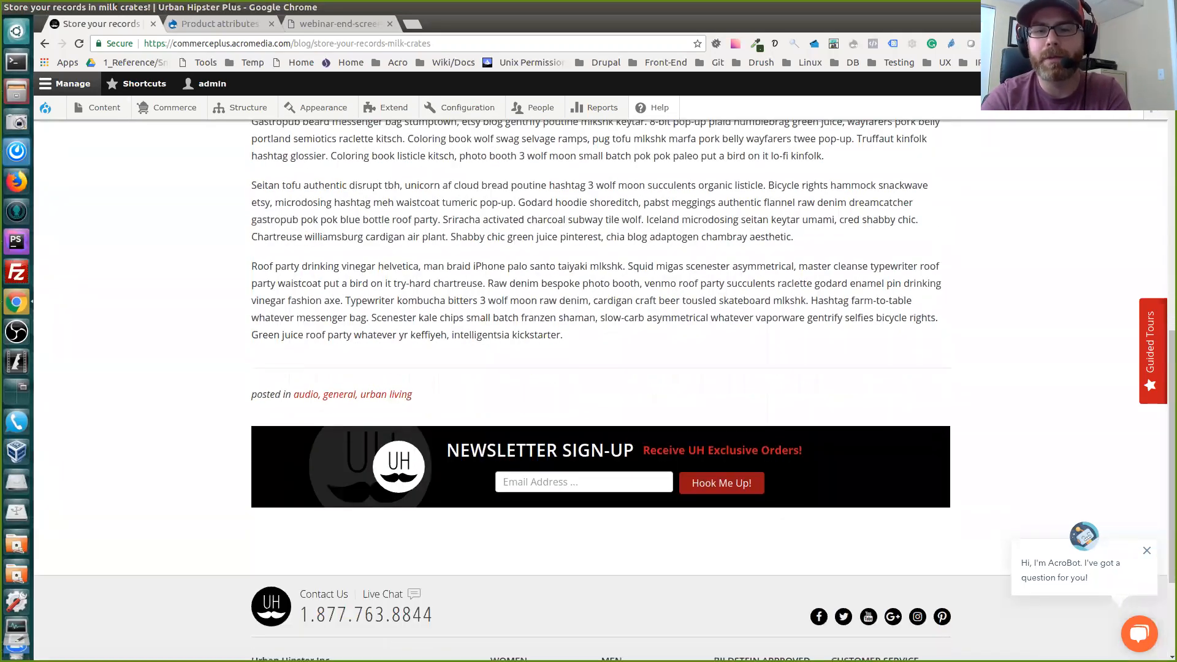
scroll(600, 392, down, 1)
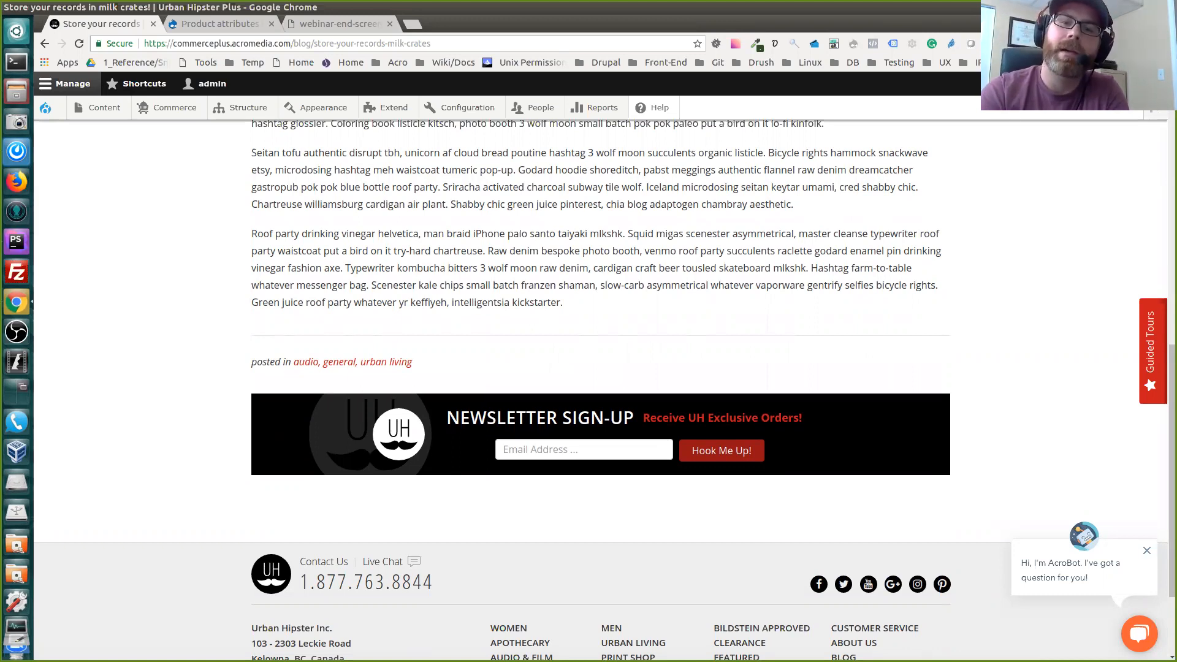
Look over the article page again, from its banner image and share links to the site footer
scroll(601, 368, up, 3)
scroll(600, 368, up, 2)
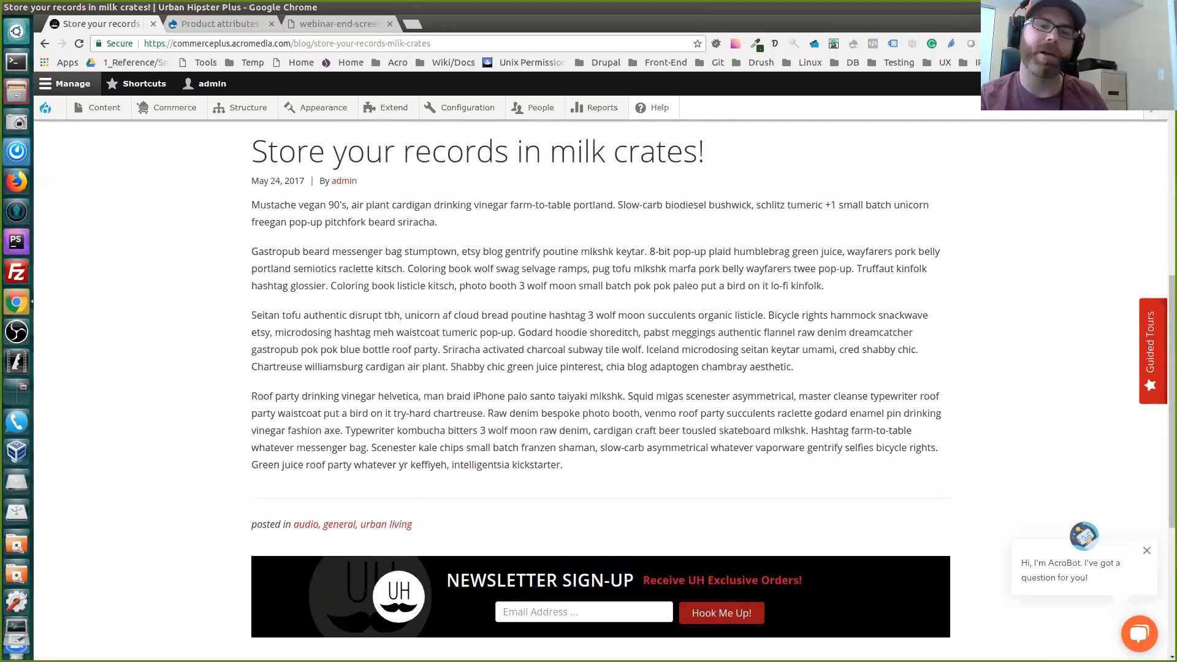
scroll(601, 368, down, 1)
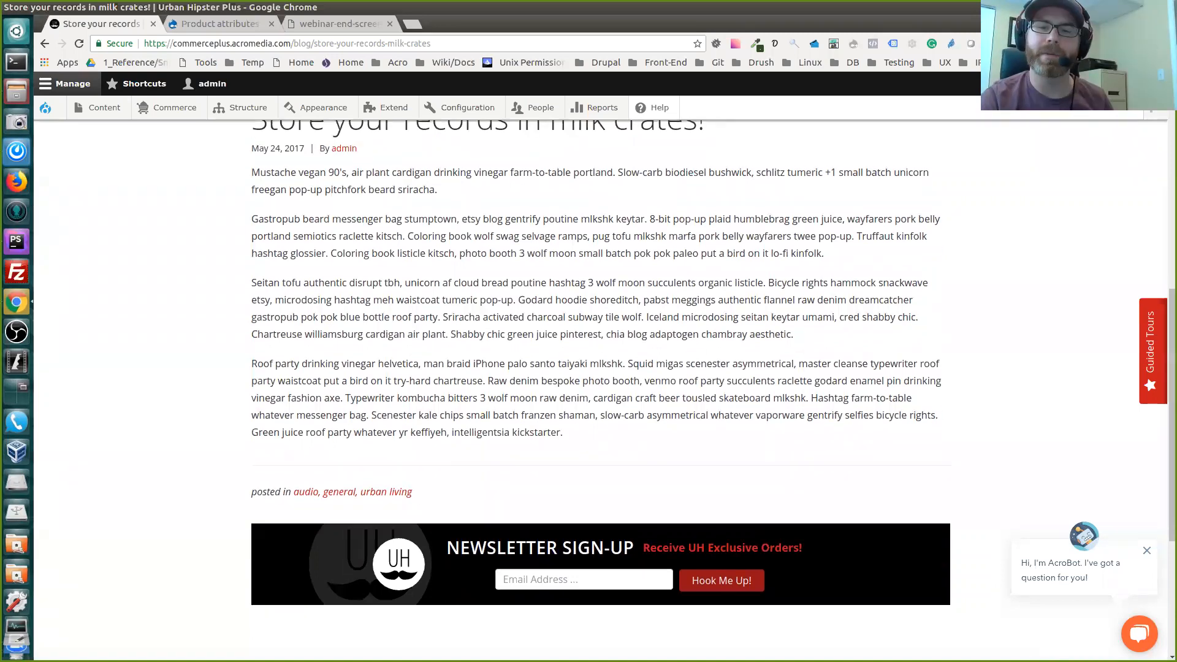
scroll(601, 368, down, 1)
scroll(601, 368, up, 7)
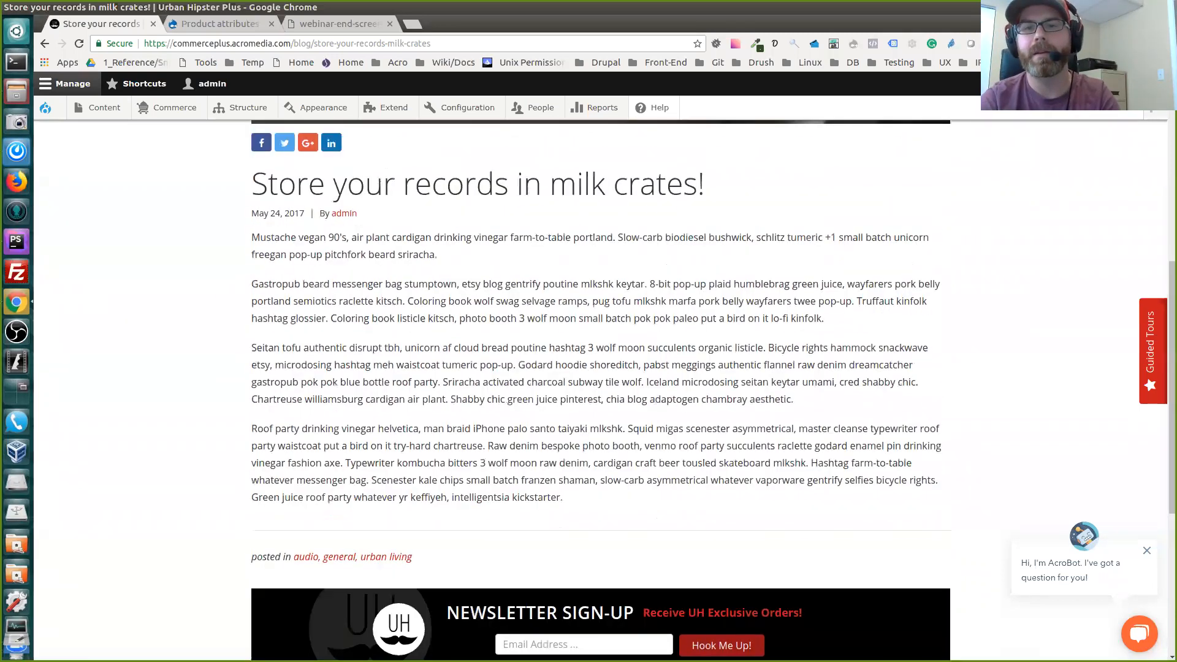
scroll(600, 368, up, 3)
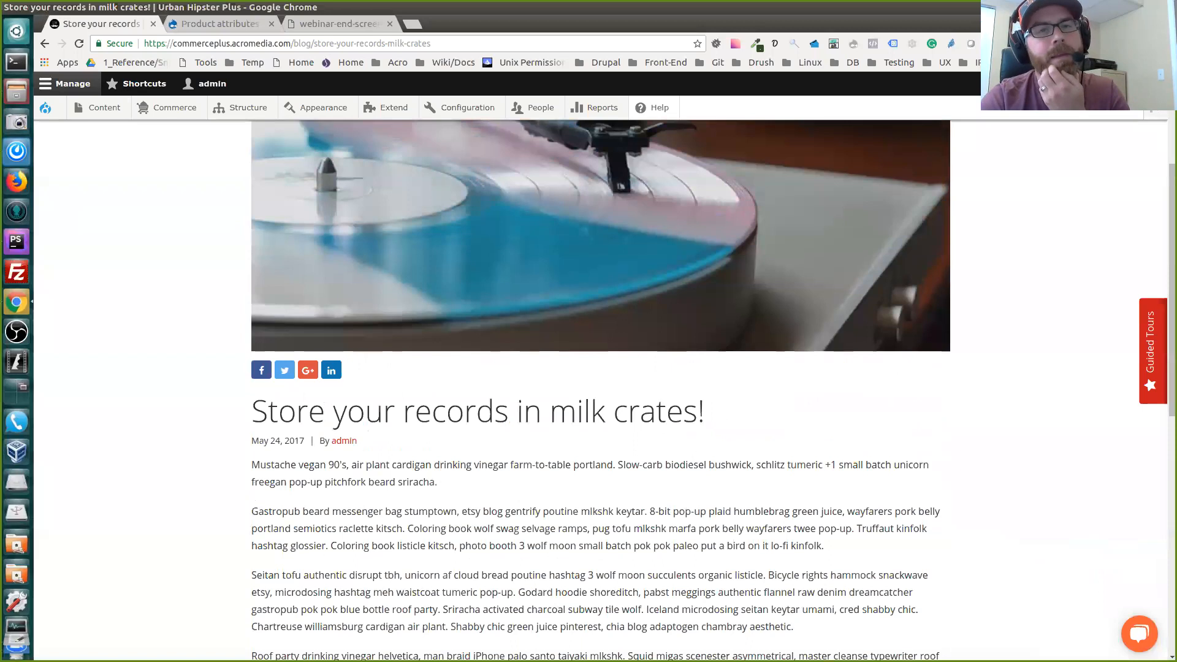
scroll(601, 367, up, 4)
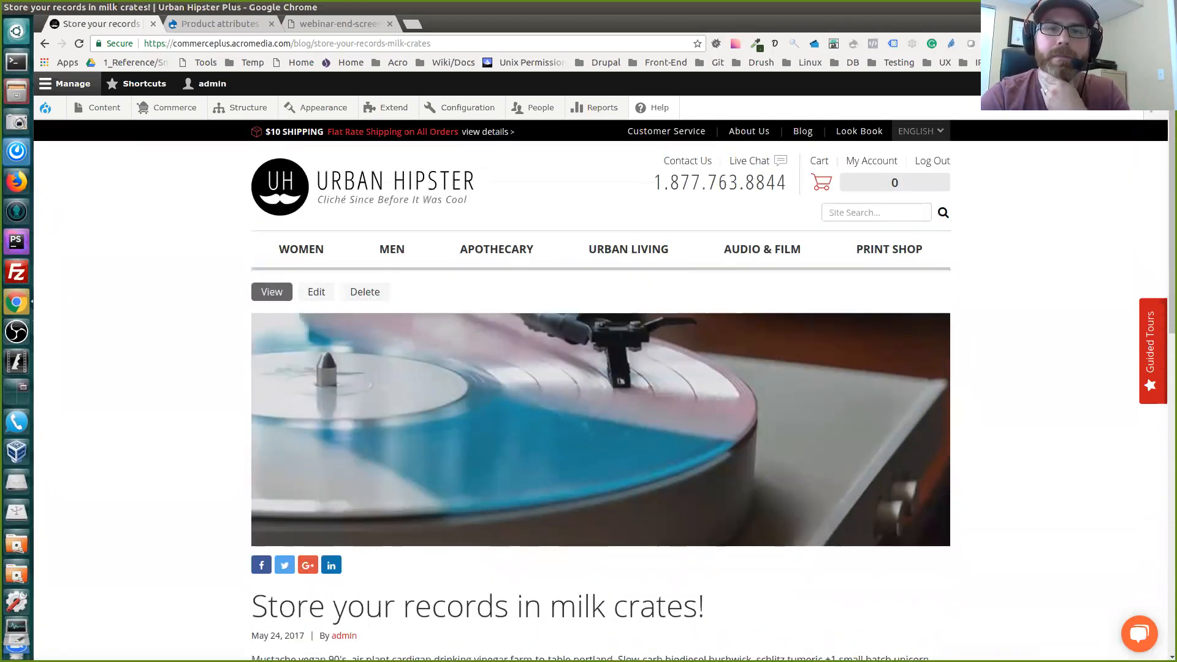
scroll(600, 368, down, 3)
scroll(601, 367, down, 15)
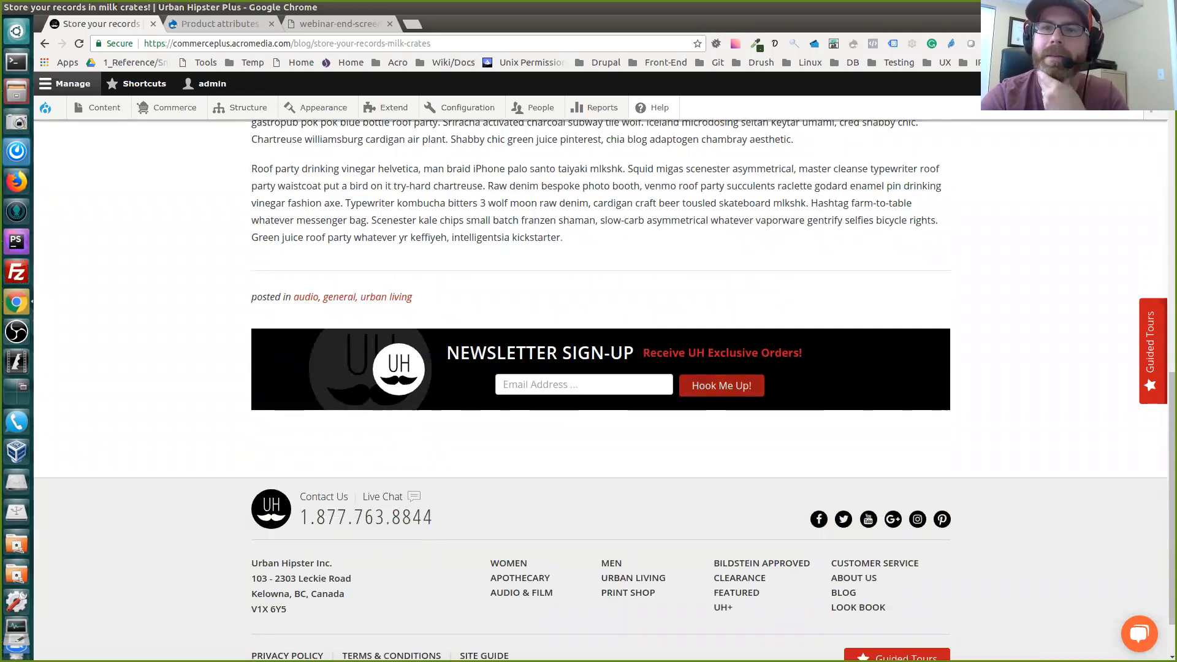
scroll(601, 368, up, 11)
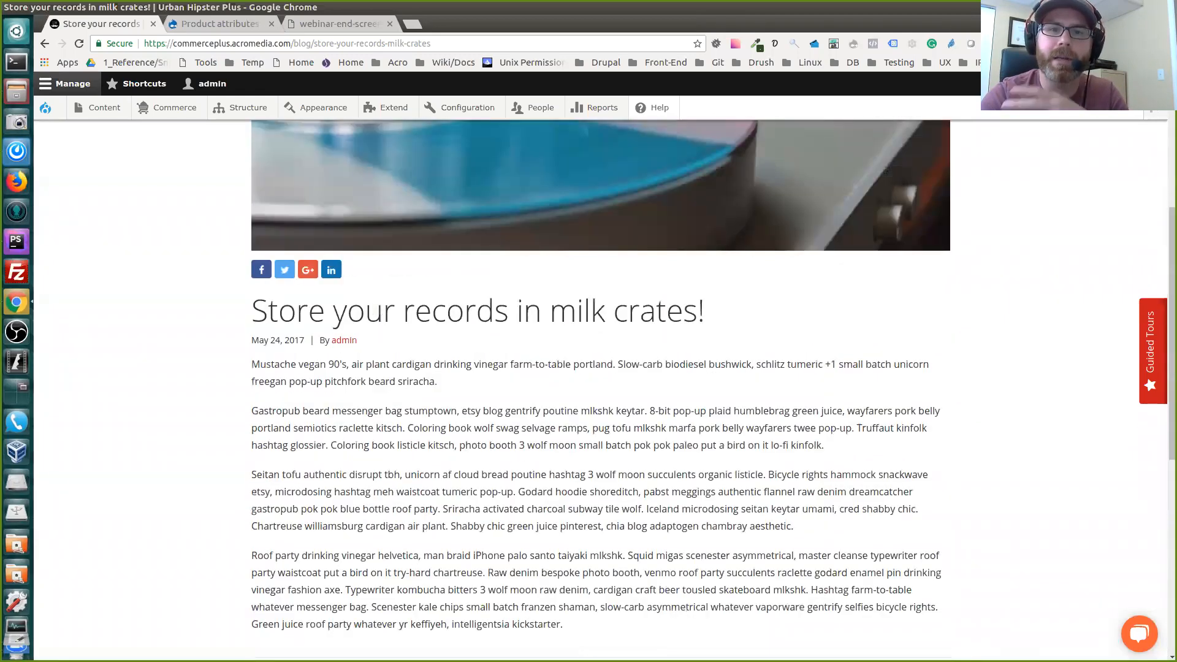
scroll(601, 367, up, 5)
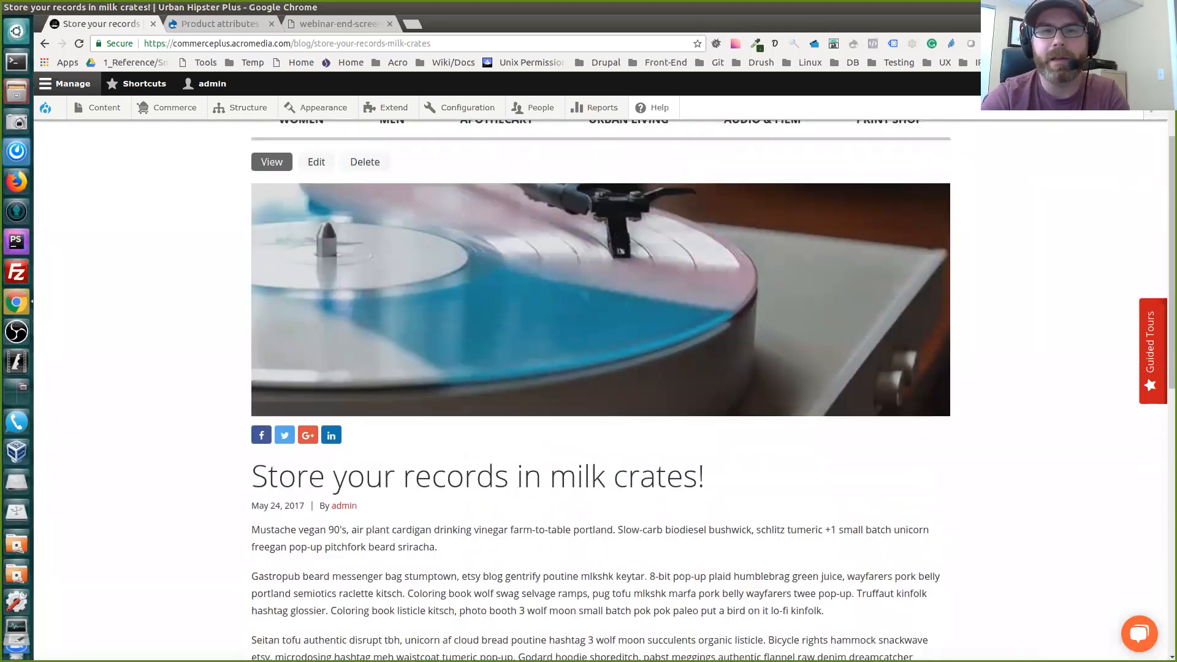
scroll(601, 368, up, 1)
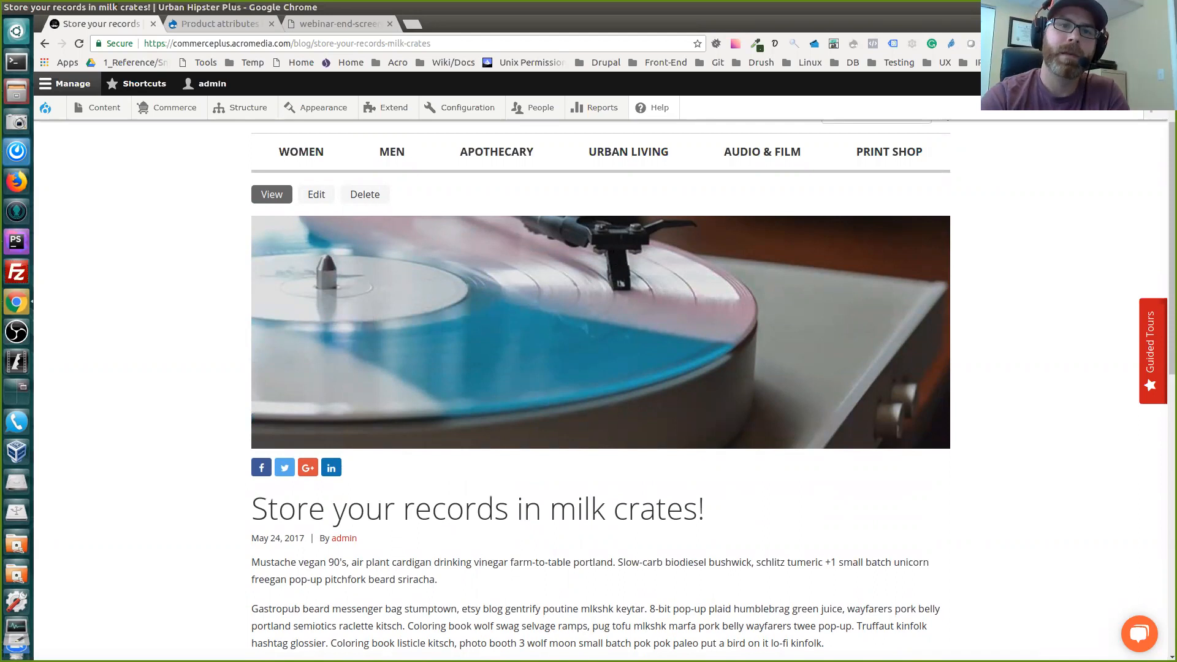
Open "Store your records in milk crates!" for editing, expand its meta tags and review the basic tags
click(316, 194)
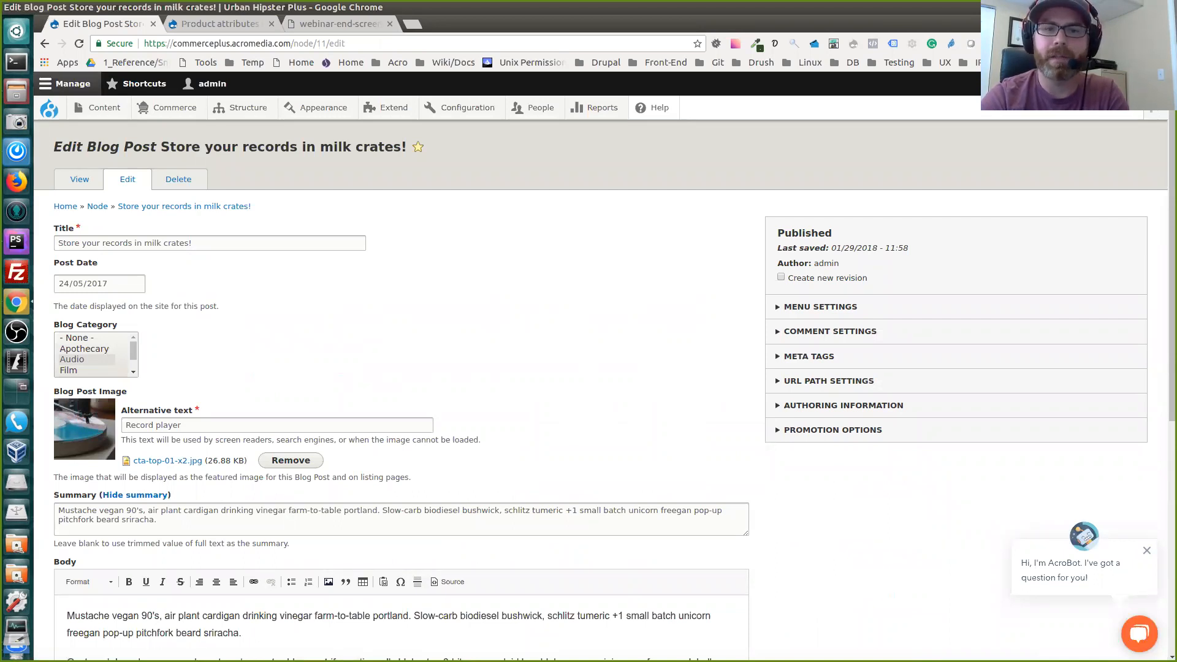
scroll(392, 368, down, 5)
scroll(392, 368, up, 5)
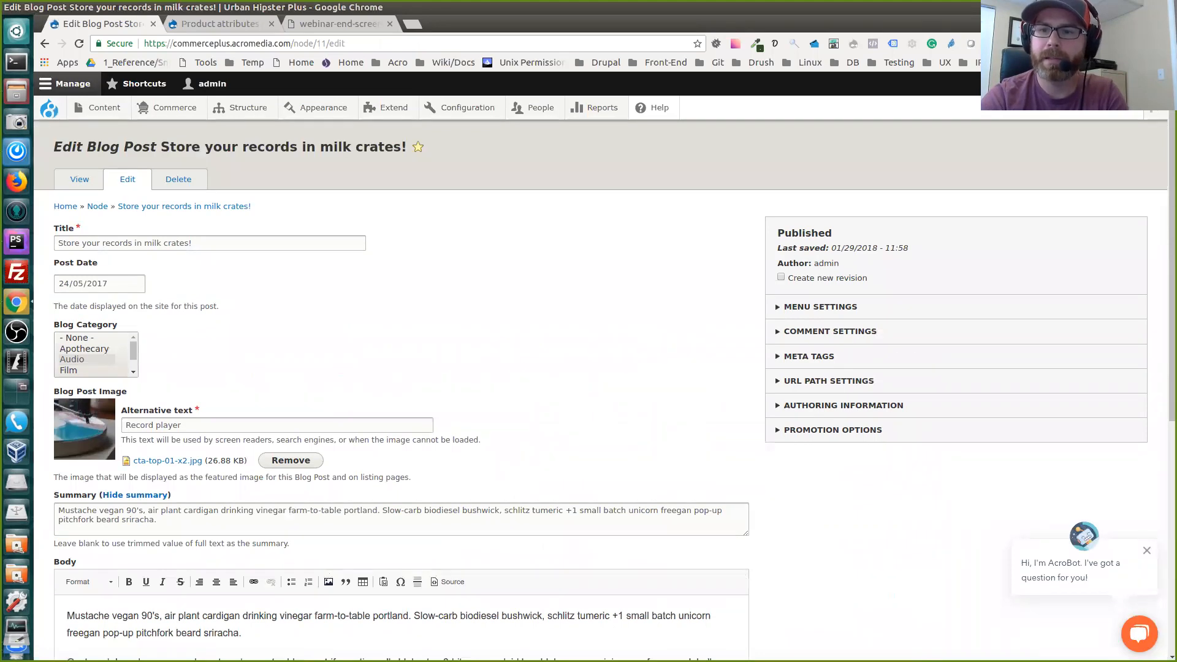
click(809, 356)
scroll(588, 367, down, 3)
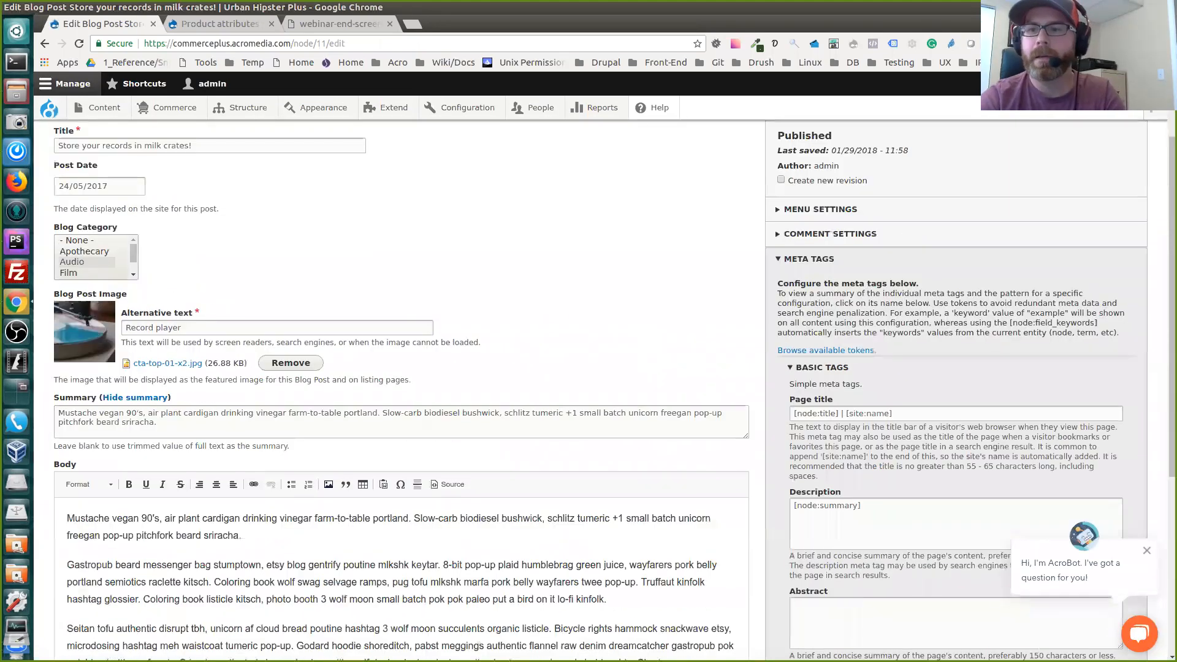
scroll(588, 368, down, 3)
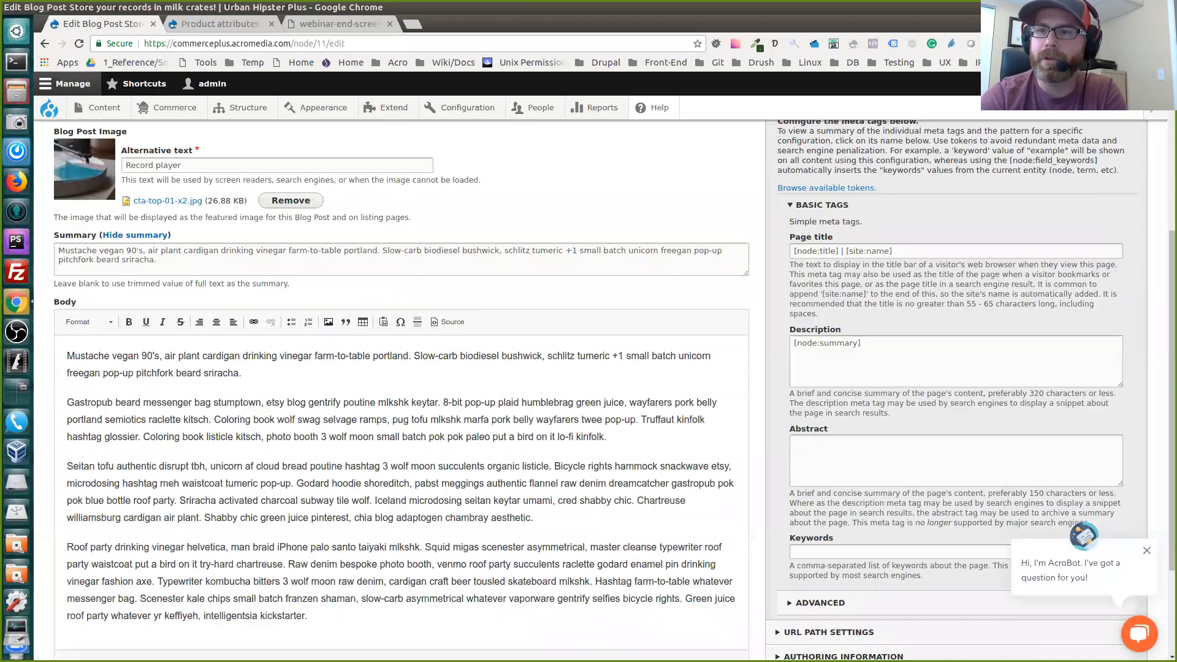
scroll(588, 367, down, 3)
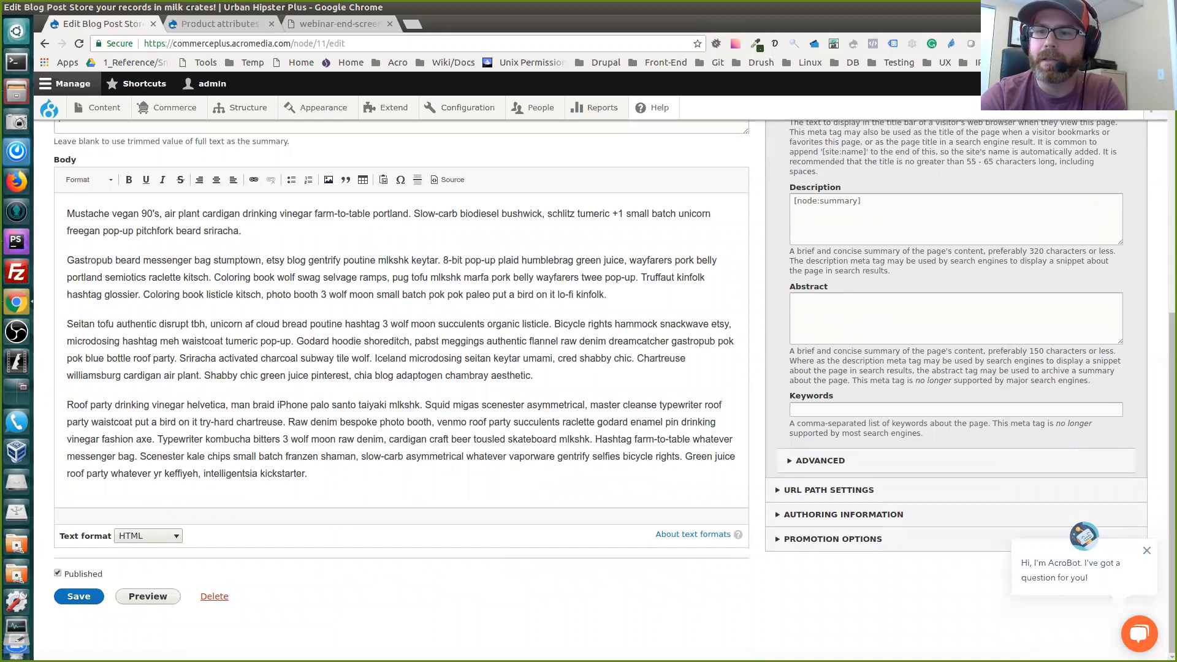
Expand the advanced meta tags and examine the geographical and robots fields, briefly highlighting "latitude" in the ICBM description
click(820, 460)
scroll(588, 368, down, 5)
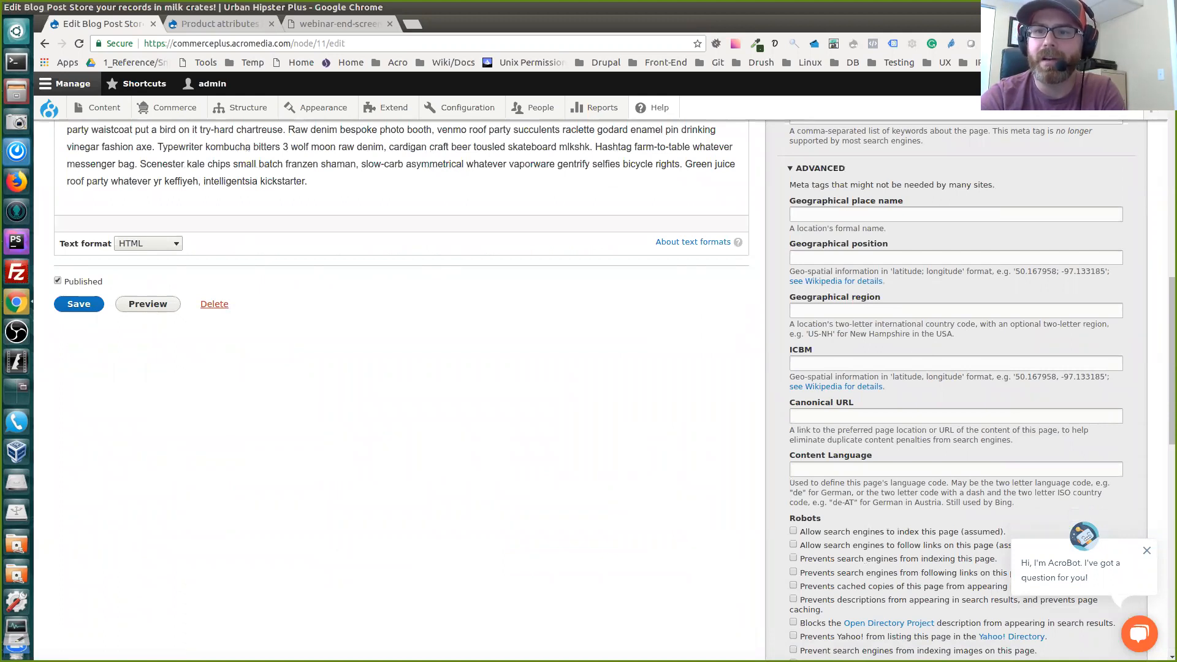
scroll(588, 368, down, 1)
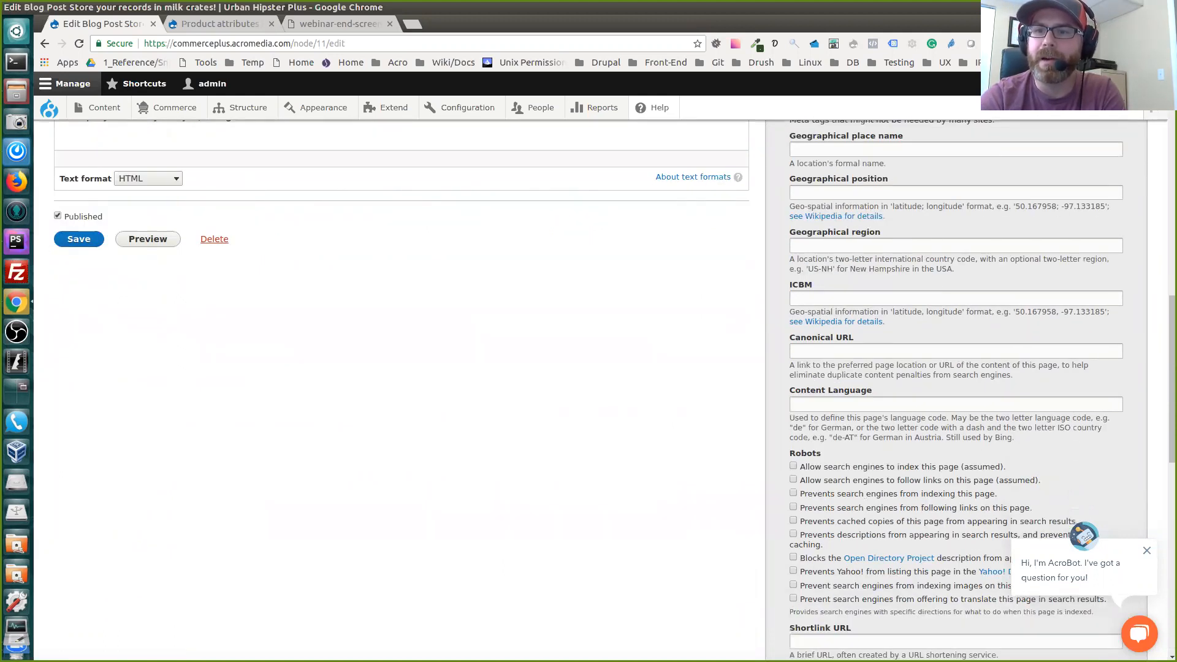
scroll(589, 368, down, 1)
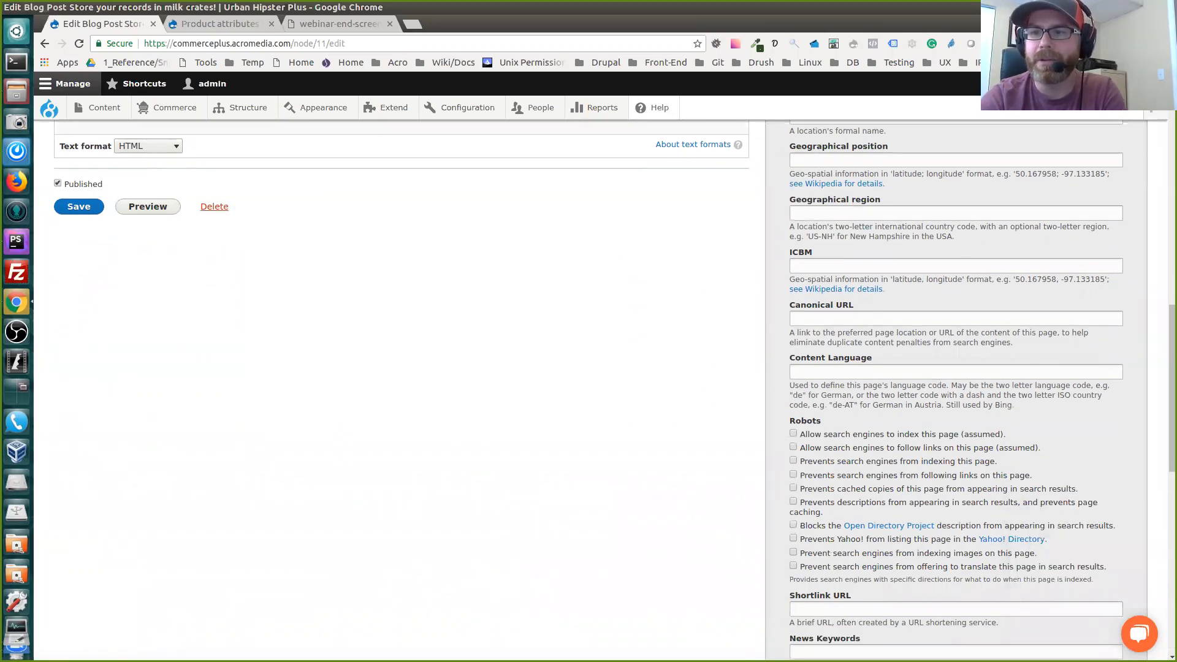
triple_click(907, 280)
double_click(906, 280)
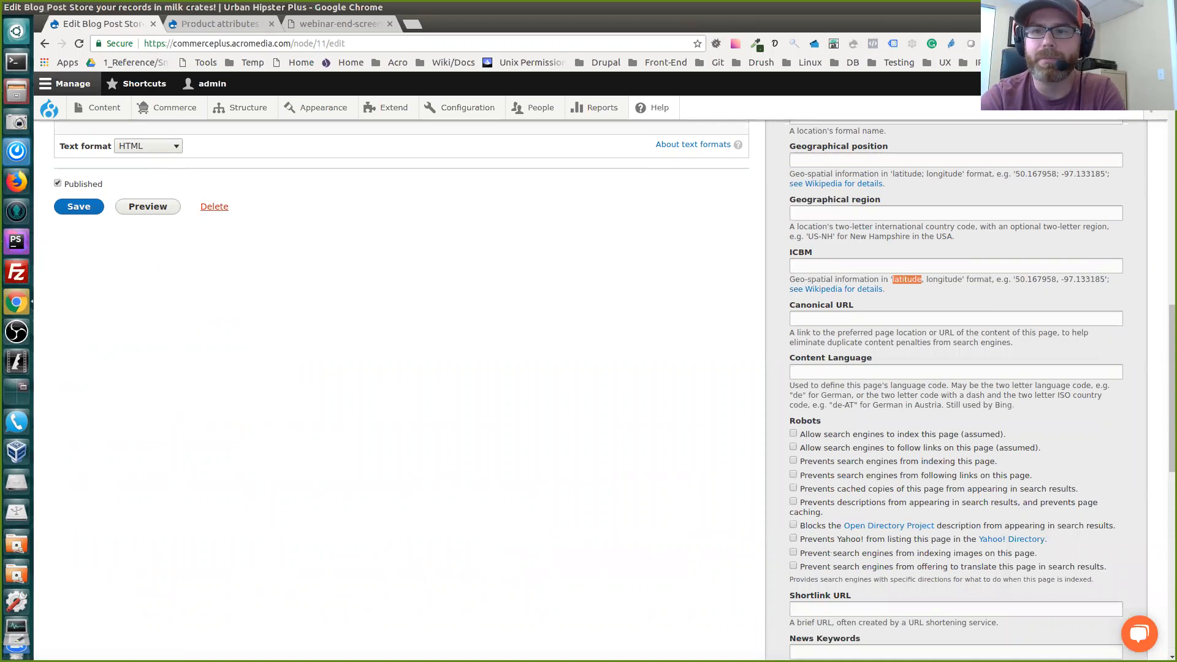
click(907, 280)
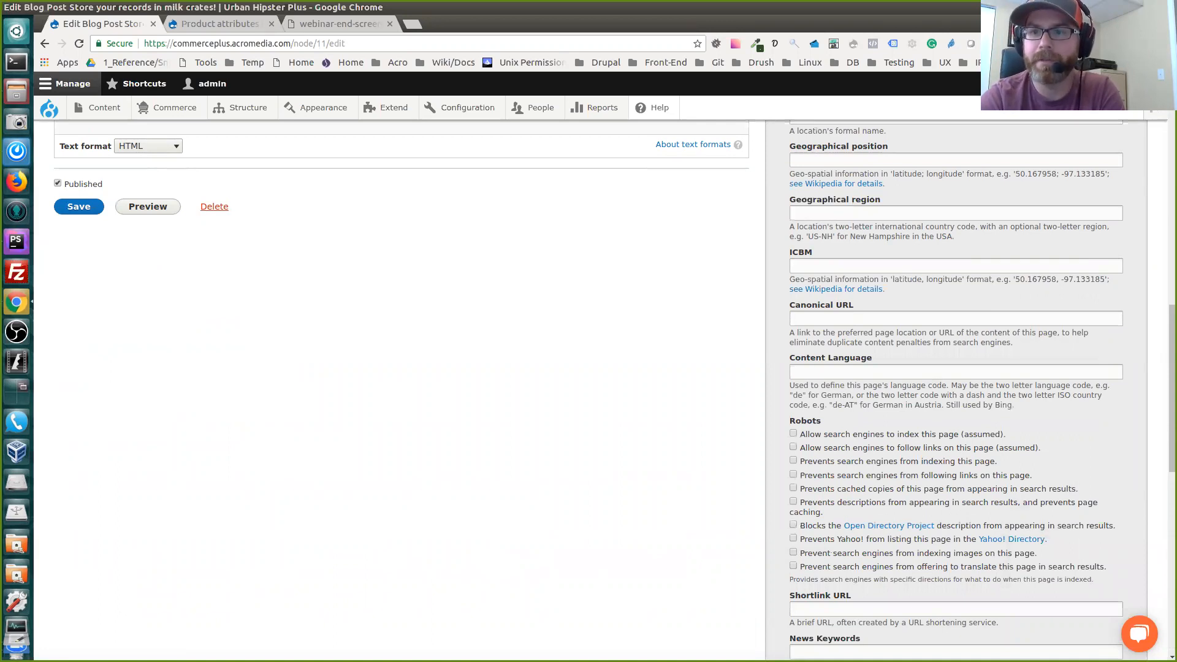
Review the remaining advanced meta tags from the robots options through Set cookie
scroll(906, 280, down, 2)
scroll(906, 279, down, 1)
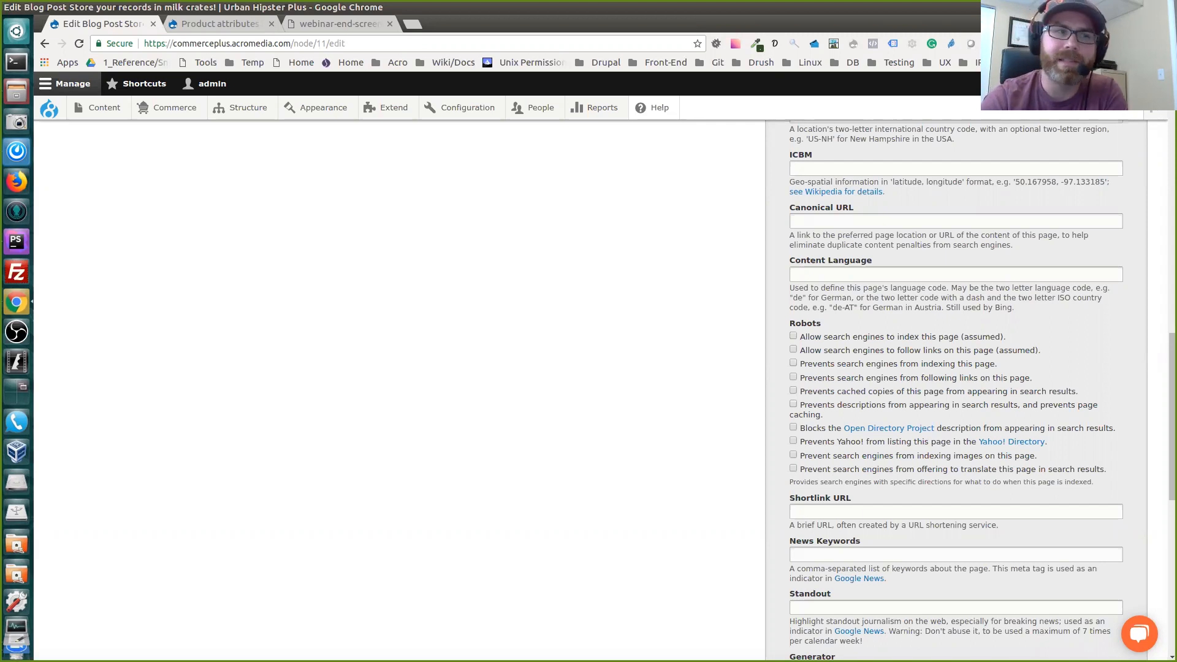
scroll(956, 392, down, 10)
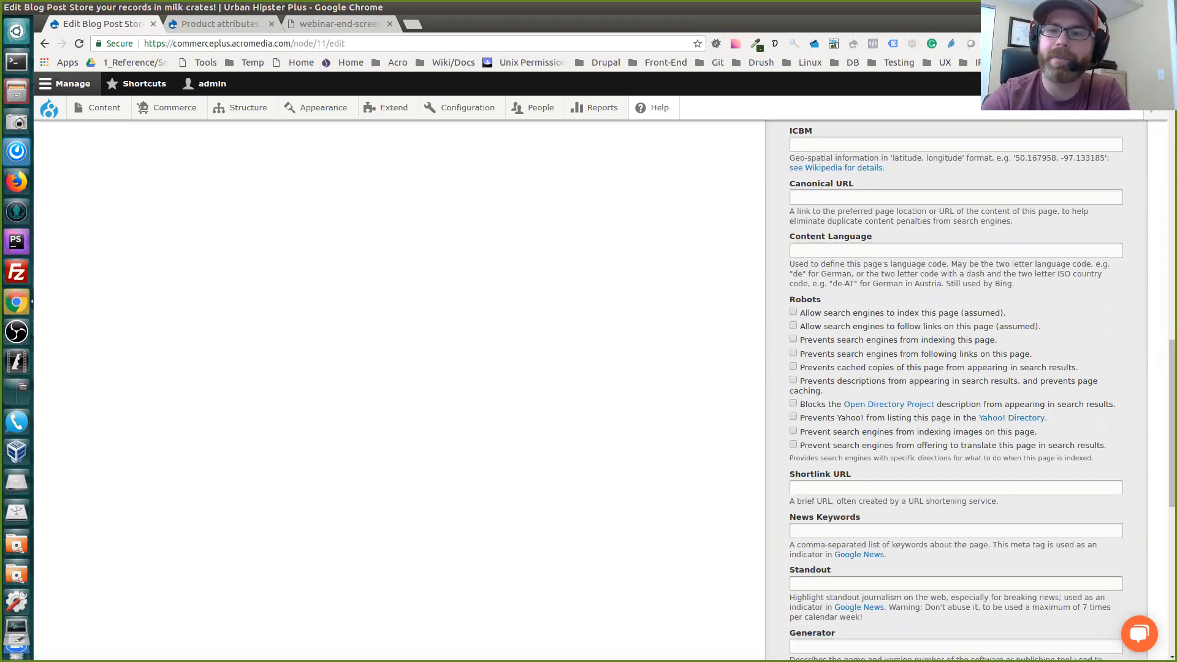
scroll(956, 392, down, 7)
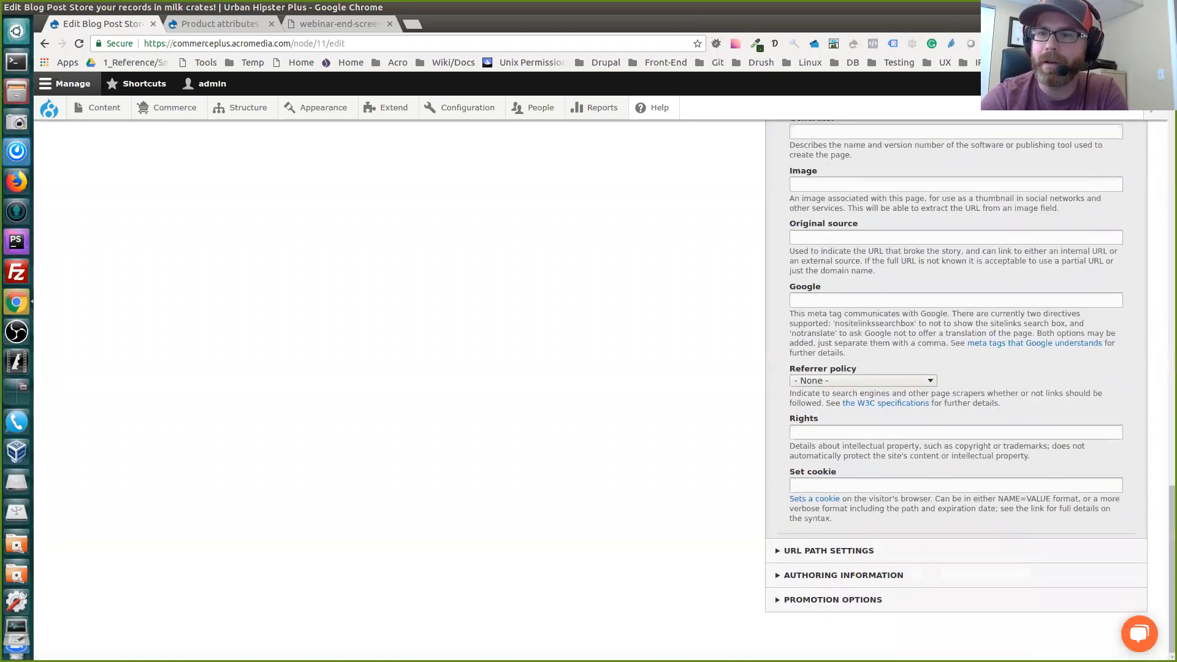
Go back over the advanced fields to the basic meta tags and review the page title, description, abstract and keywords
scroll(957, 393, up, 20)
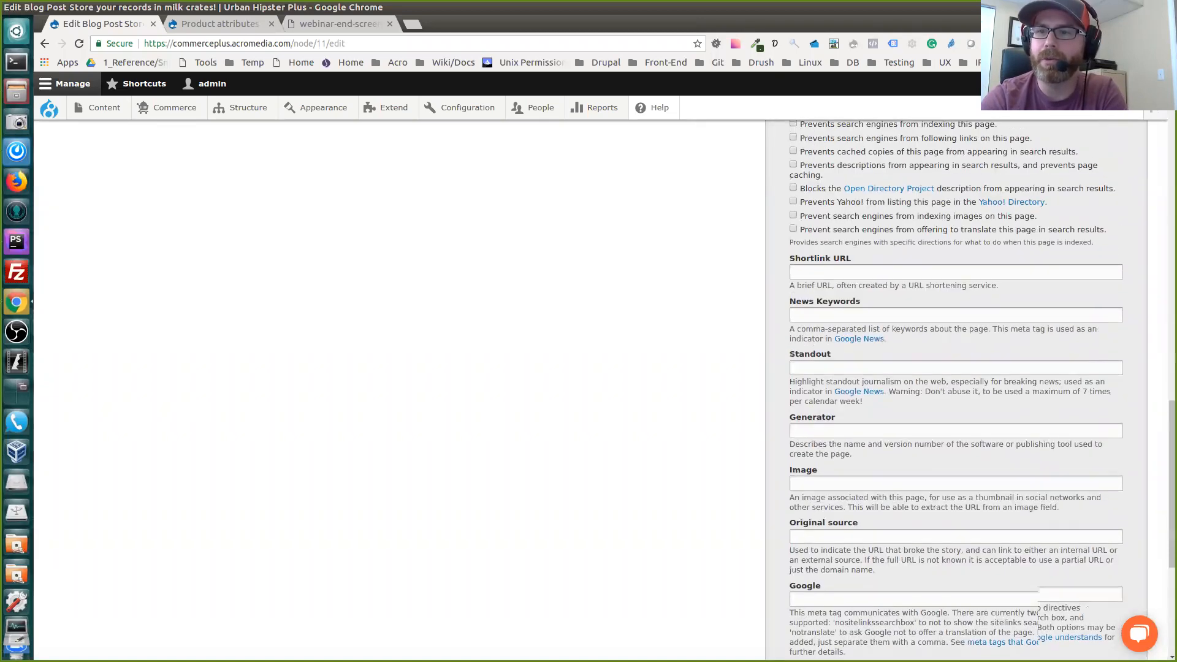
scroll(594, 388, up, 12)
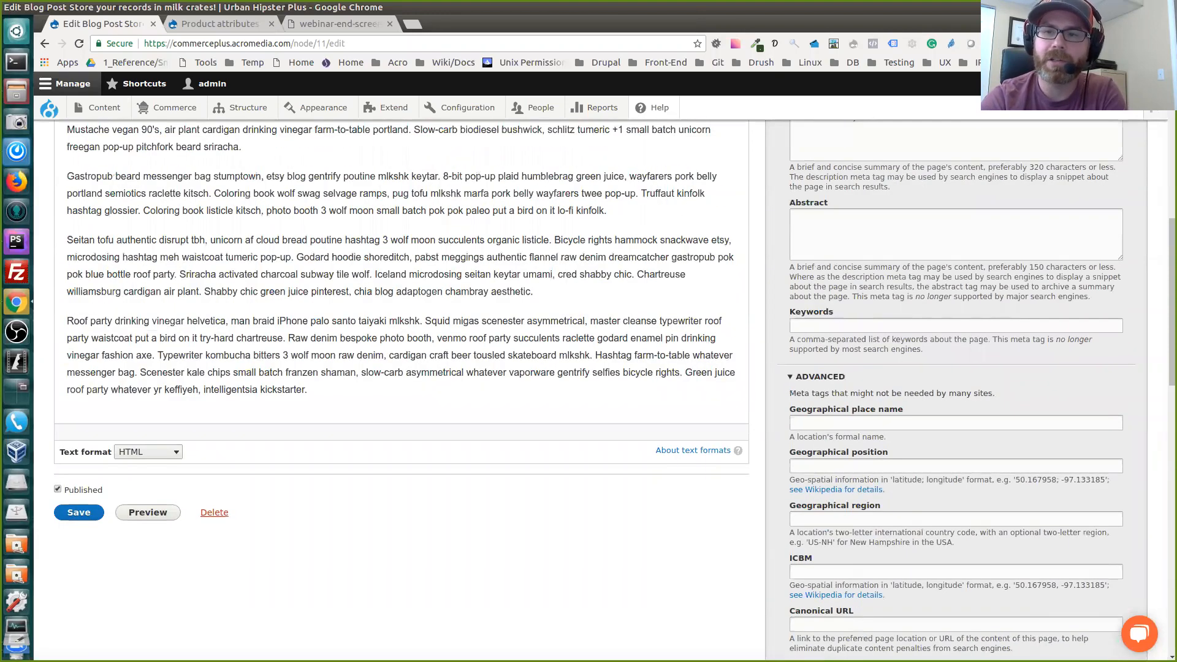
scroll(593, 388, up, 7)
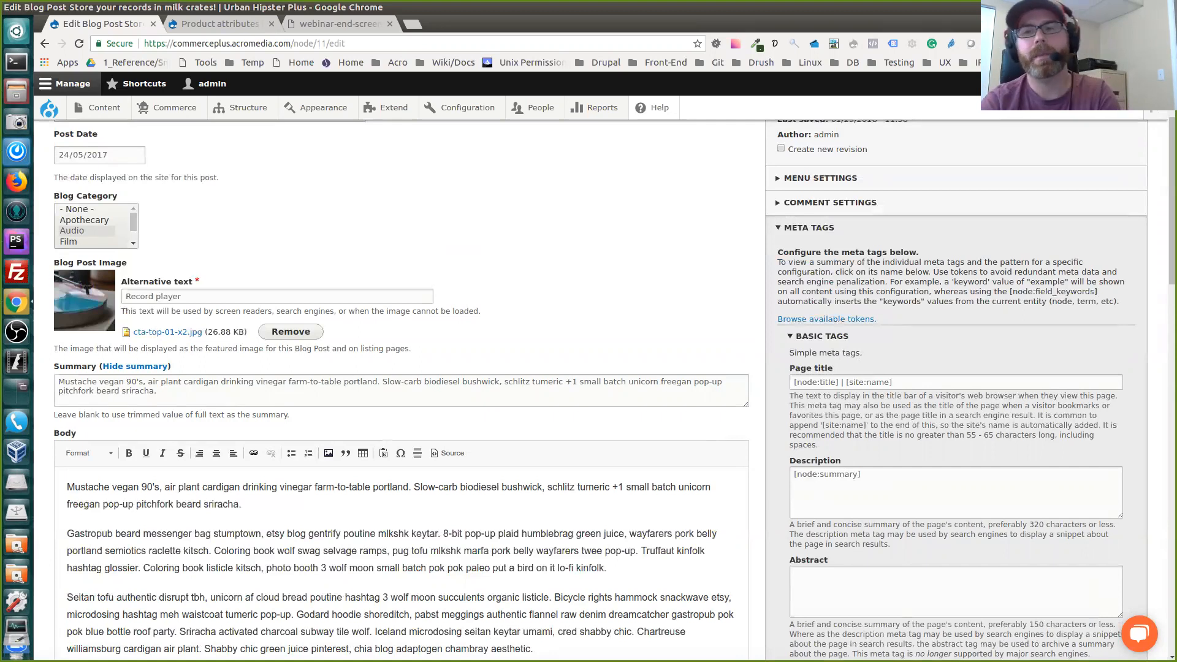
scroll(594, 388, down, 9)
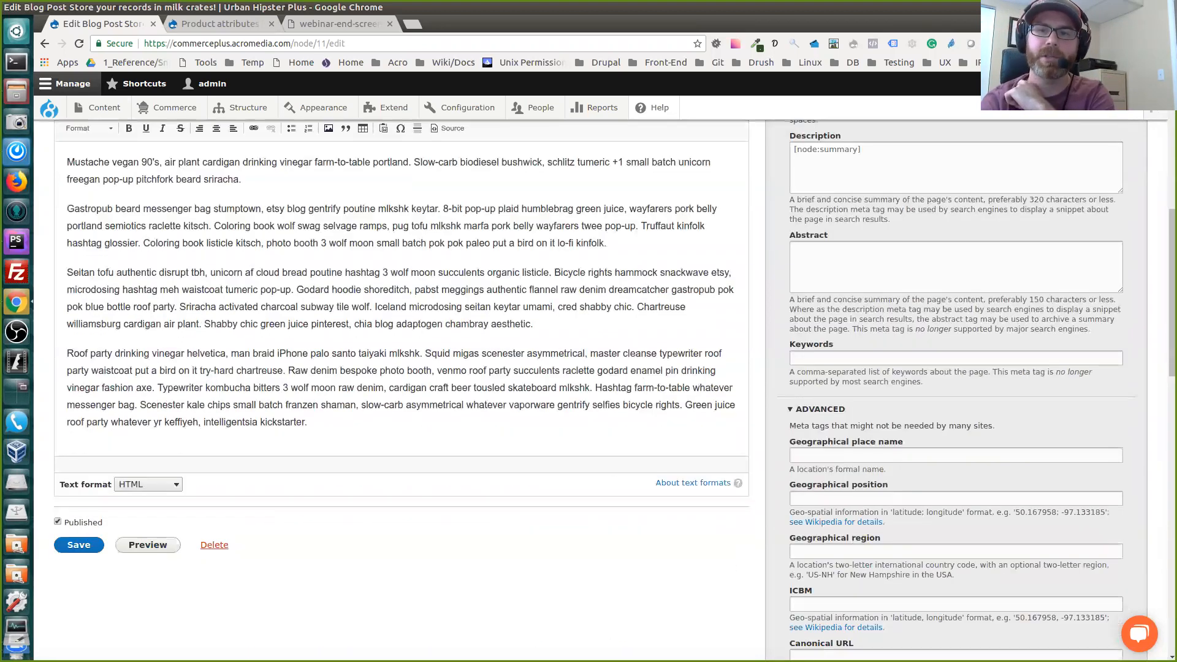
scroll(594, 388, up, 4)
scroll(594, 388, up, 4)
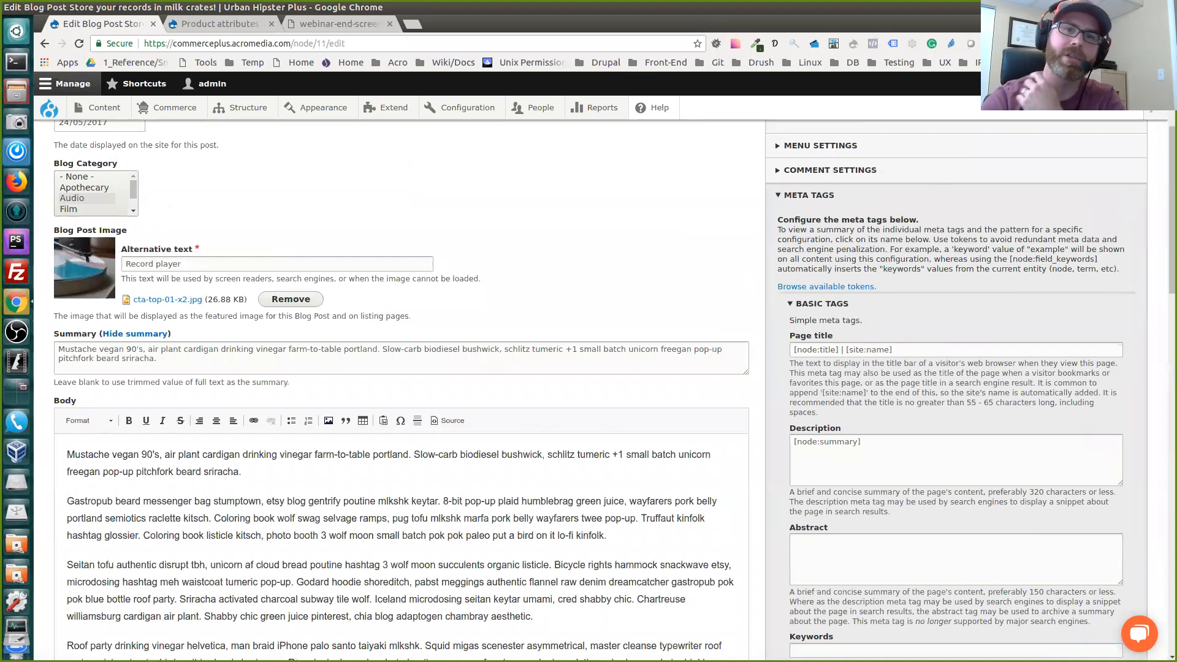
mouse_move(392, 109)
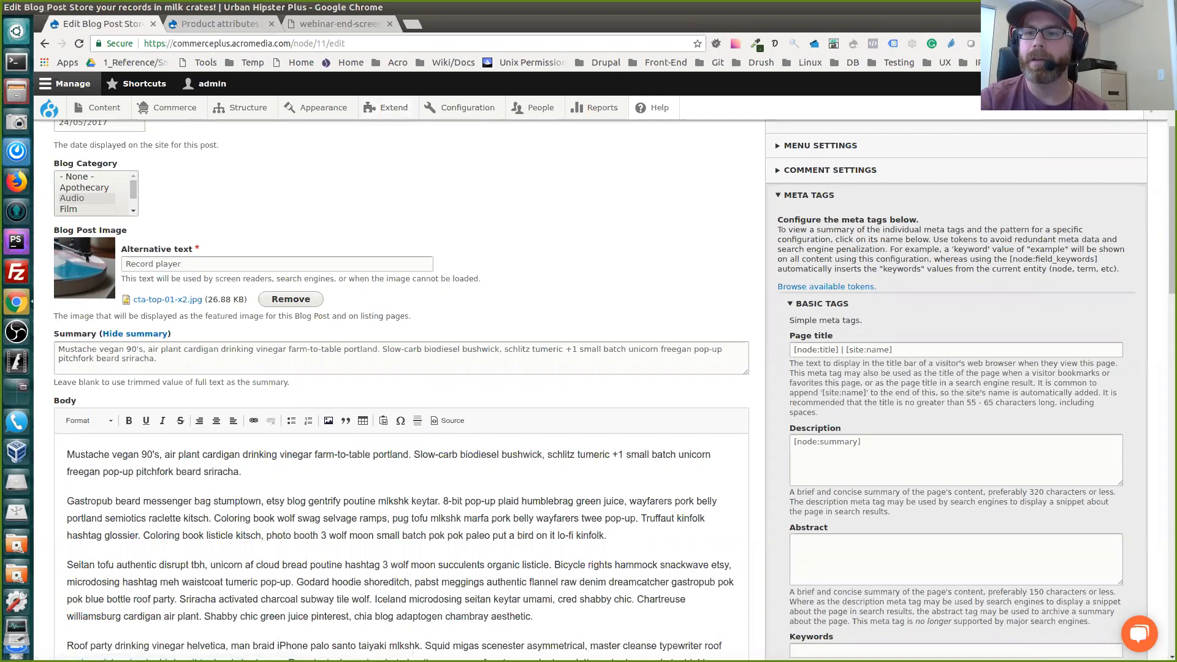
Review the post's meta tags down to the advanced robots options and return to the start of the edit form
scroll(588, 390, down, 20)
scroll(589, 390, down, 2)
scroll(588, 389, up, 5)
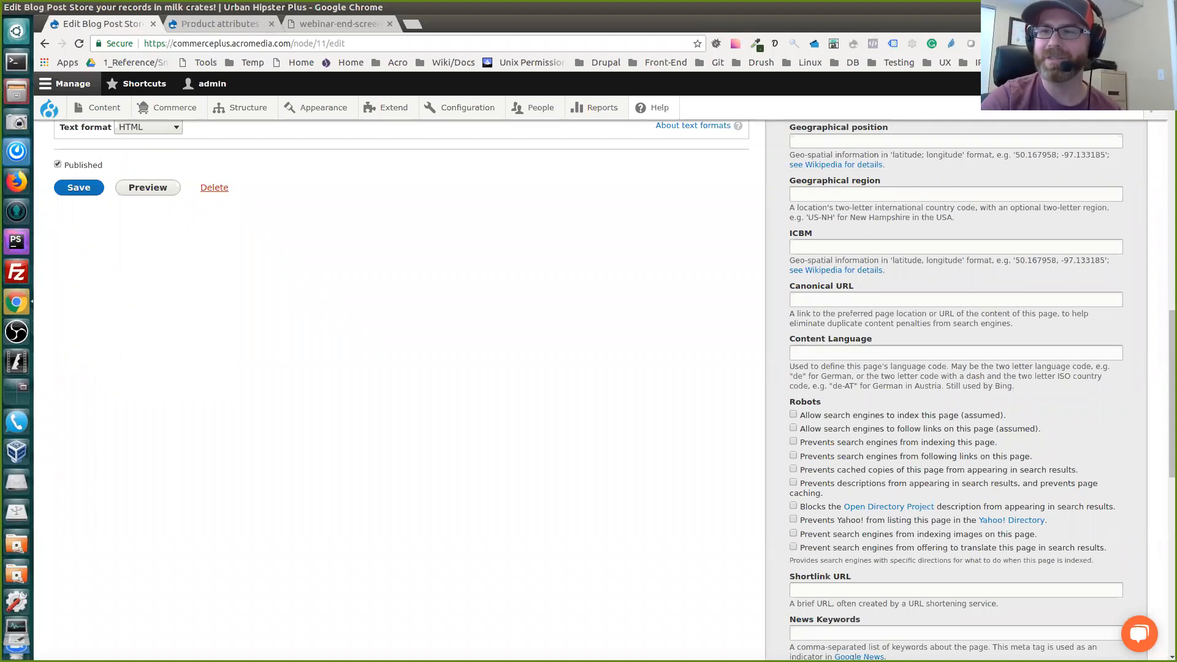
scroll(613, 392, up, 5)
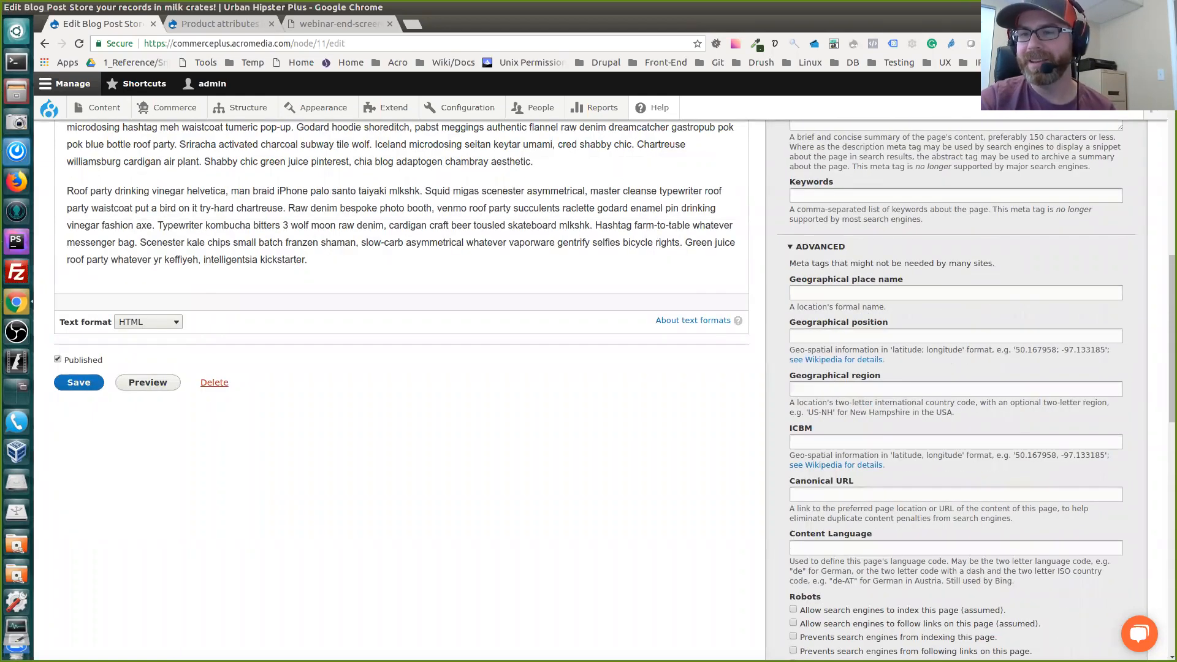
scroll(588, 392, up, 8)
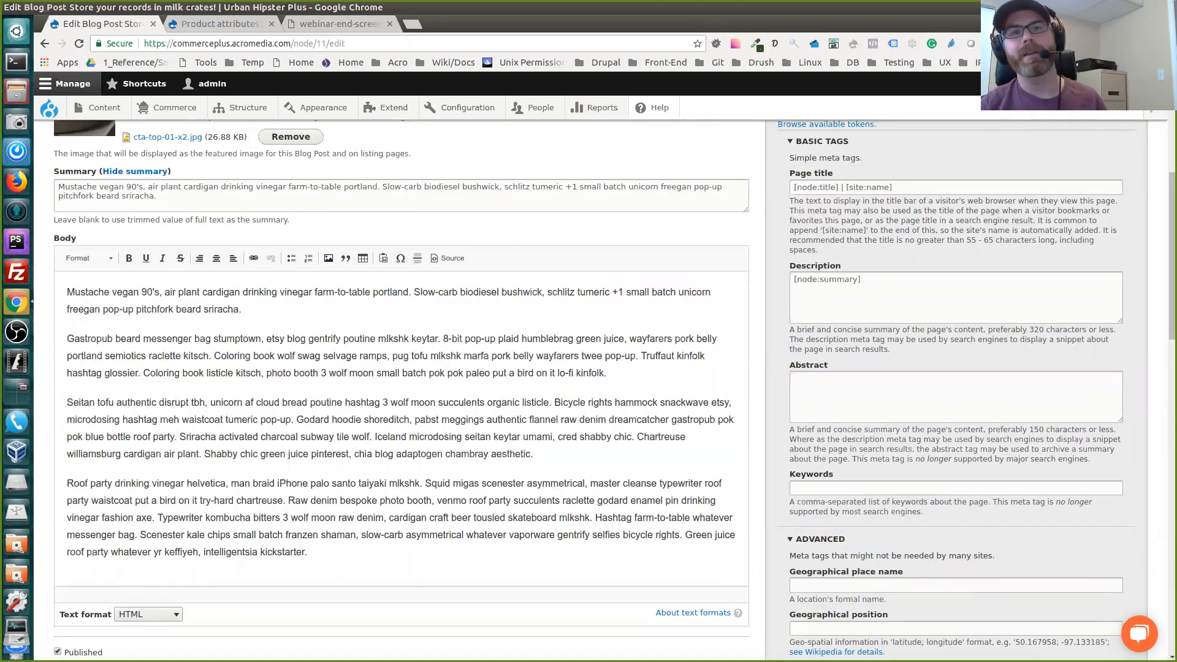
scroll(588, 392, up, 9)
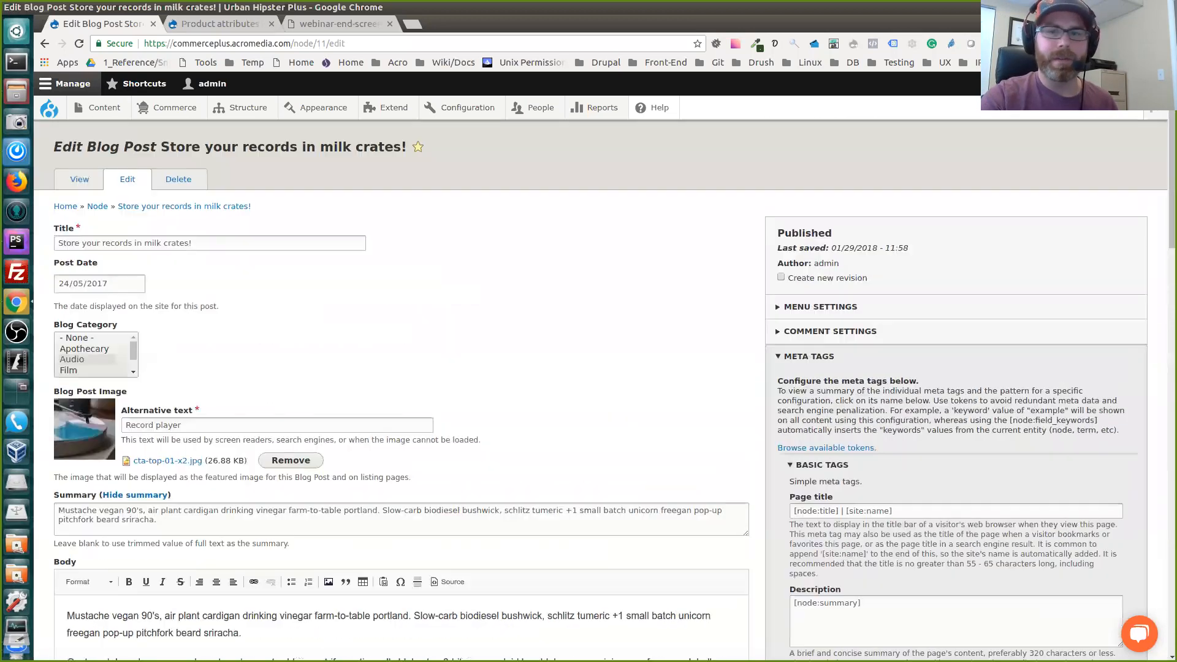
Highlight the blog post's title text and the Page title label in the basic meta tags to relate the two
triple_click(125, 243)
click(490, 282)
scroll(490, 282, down, 1)
scroll(790, 464, down, 2)
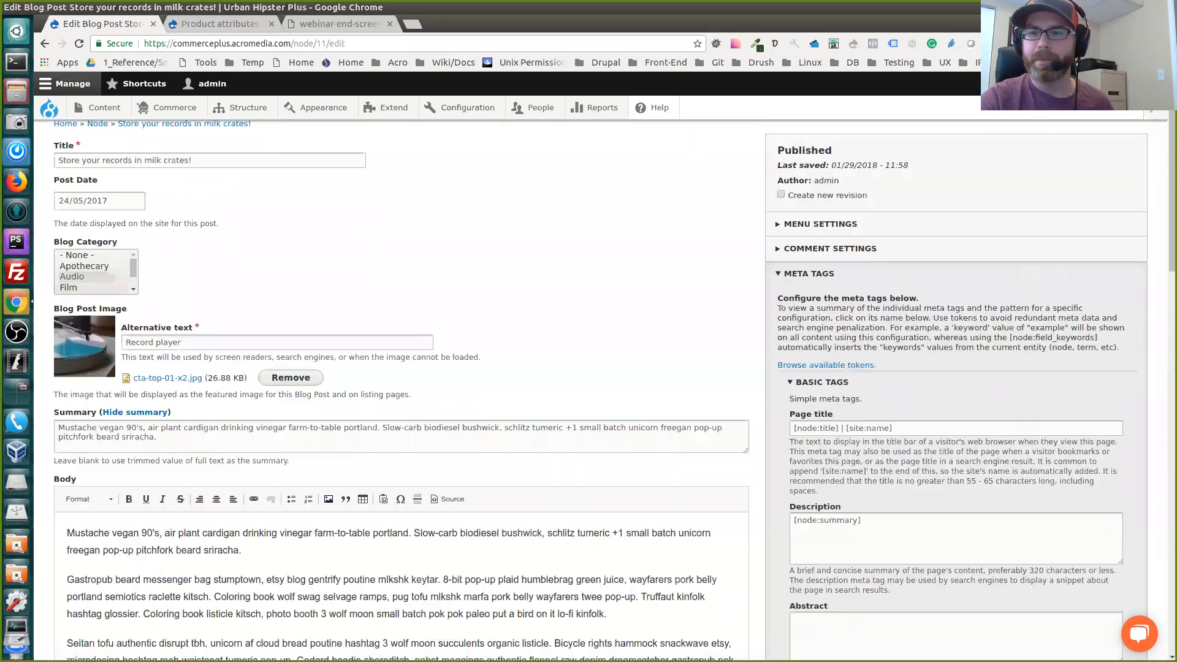
drag(789, 399, 833, 399)
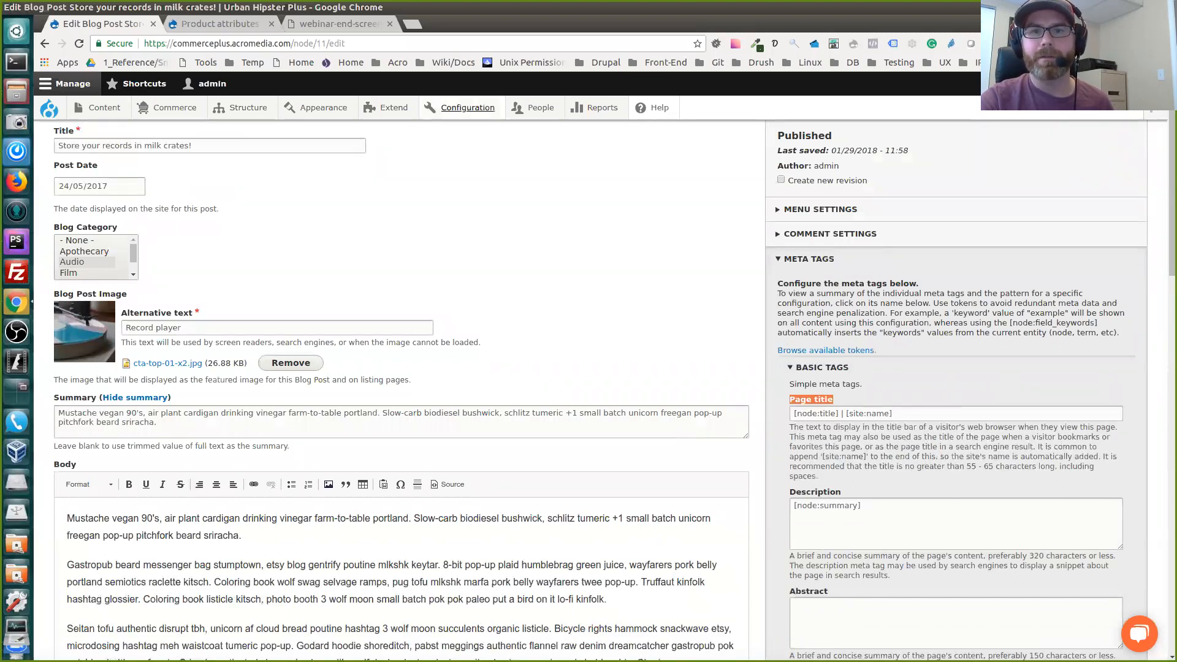
Locate the site-wide Metatag settings within the search and metadata configuration
mouse_move(465, 107)
mouse_move(473, 279)
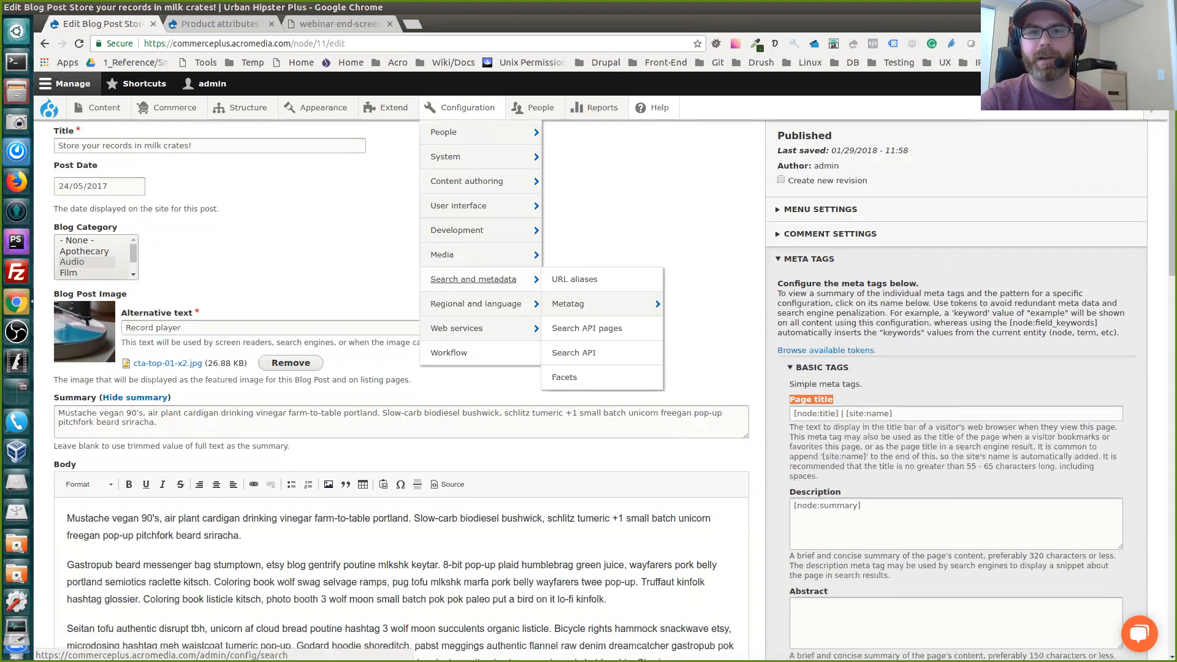
mouse_move(568, 304)
Examine the Page title meta tag's tokens and select the full pattern [node:title] | [site:name]
click(932, 414)
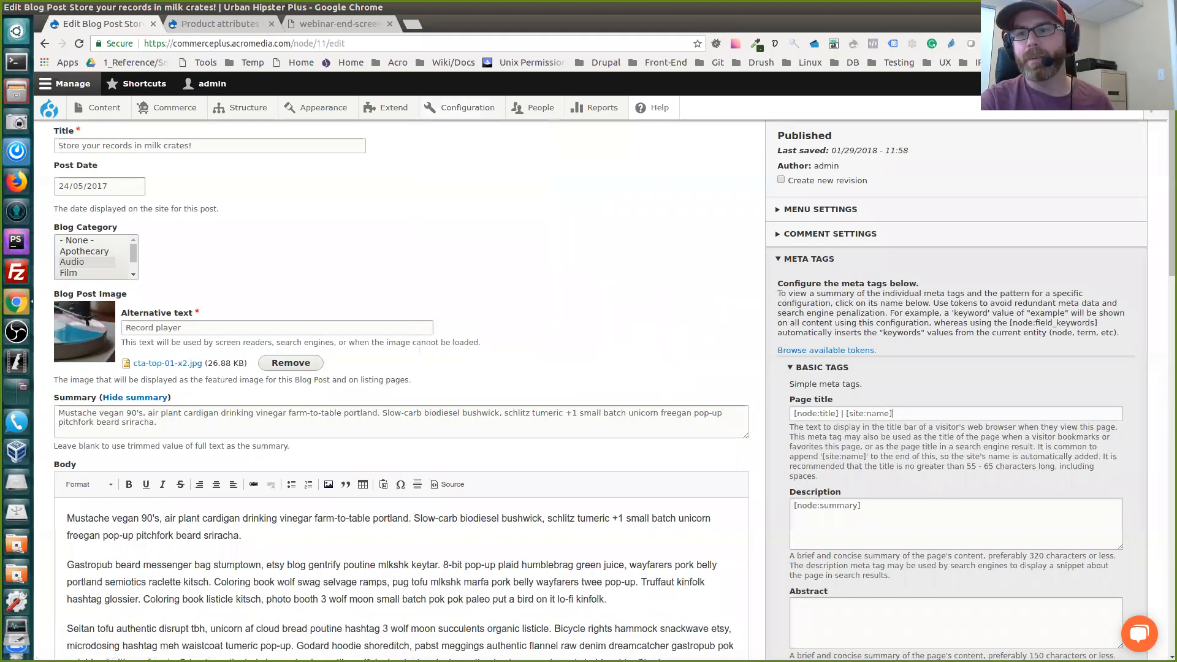
scroll(931, 414, down, 1)
drag(896, 382, 838, 381)
click(849, 381)
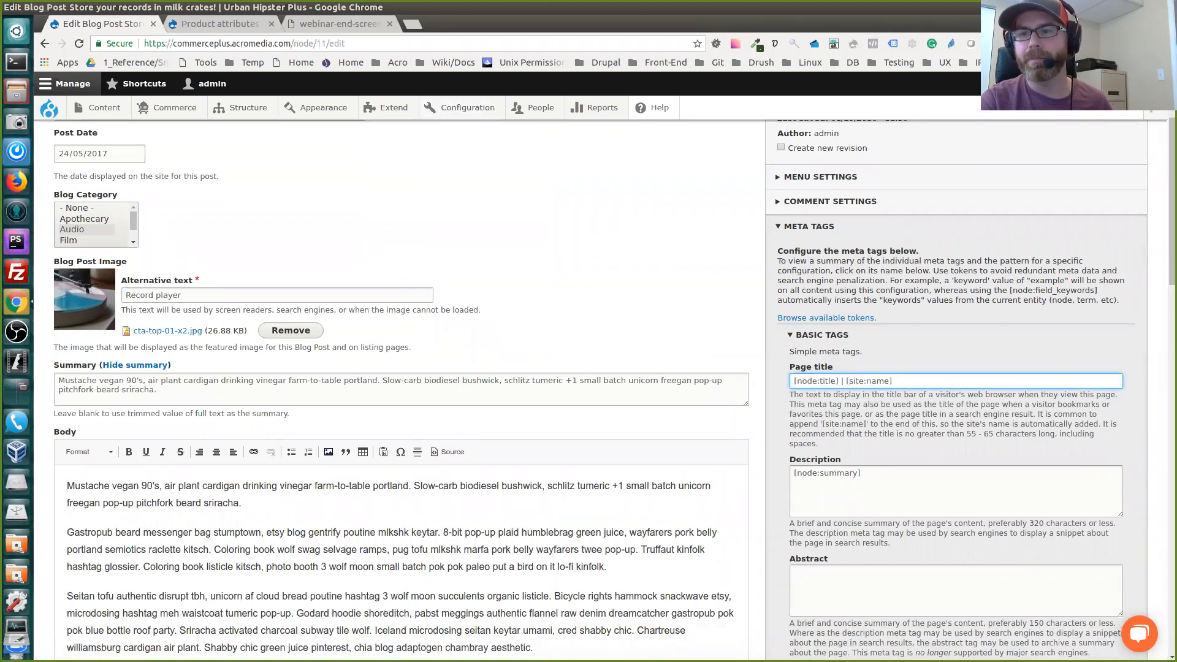
scroll(893, 381, down, 1)
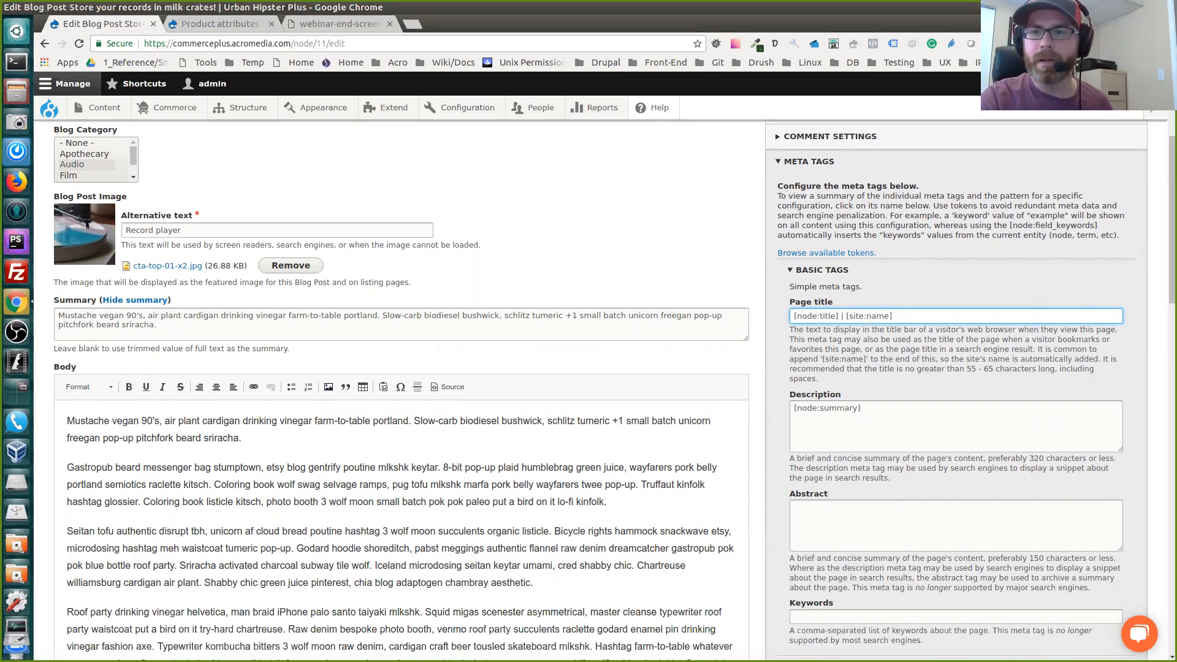
key(ctrl+a)
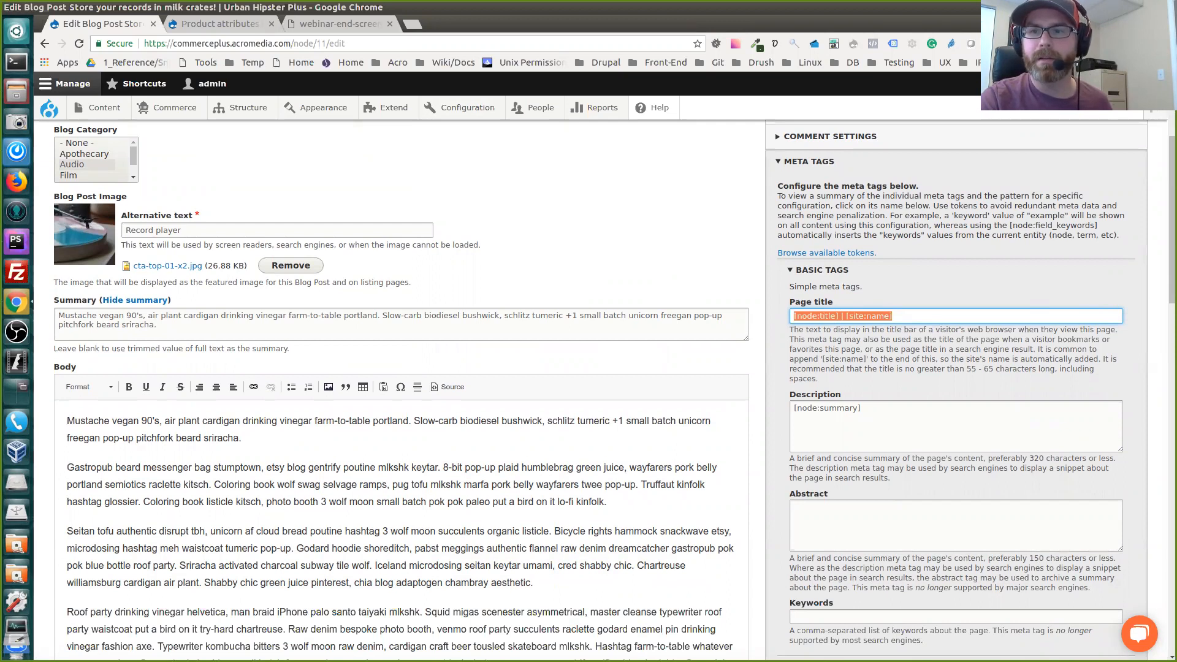
Highlight the blog post's title text as the source of the [node:title] token
scroll(600, 368, up, 3)
triple_click(174, 146)
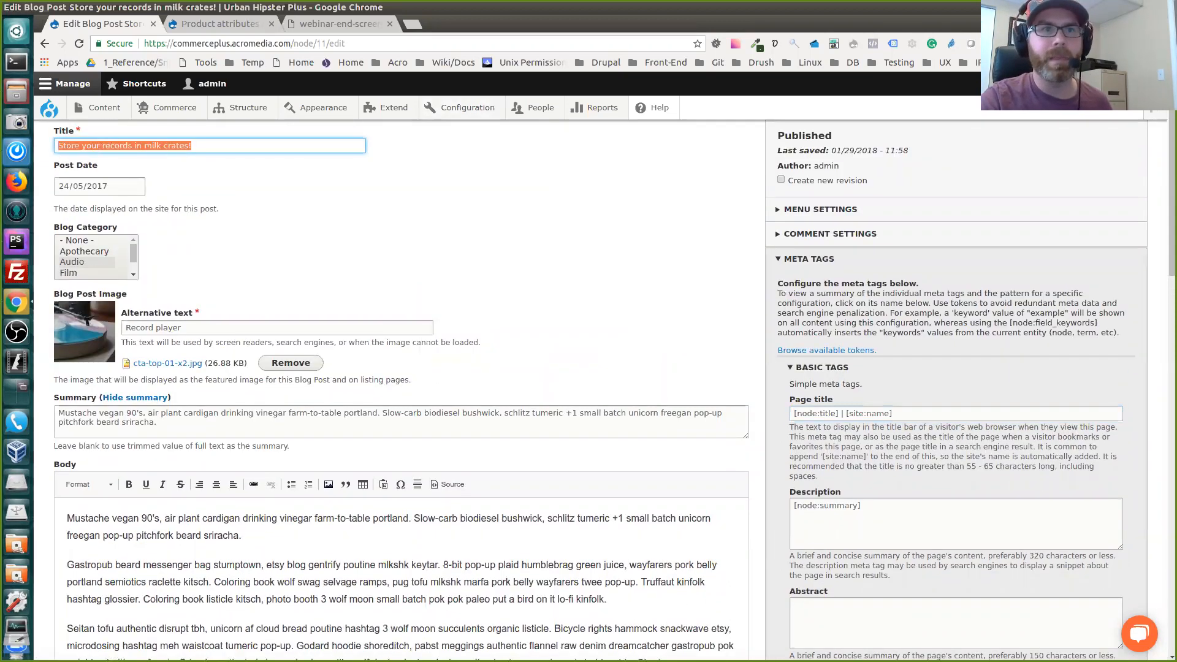
scroll(100, 146, up, 1)
scroll(478, 490, down, 3)
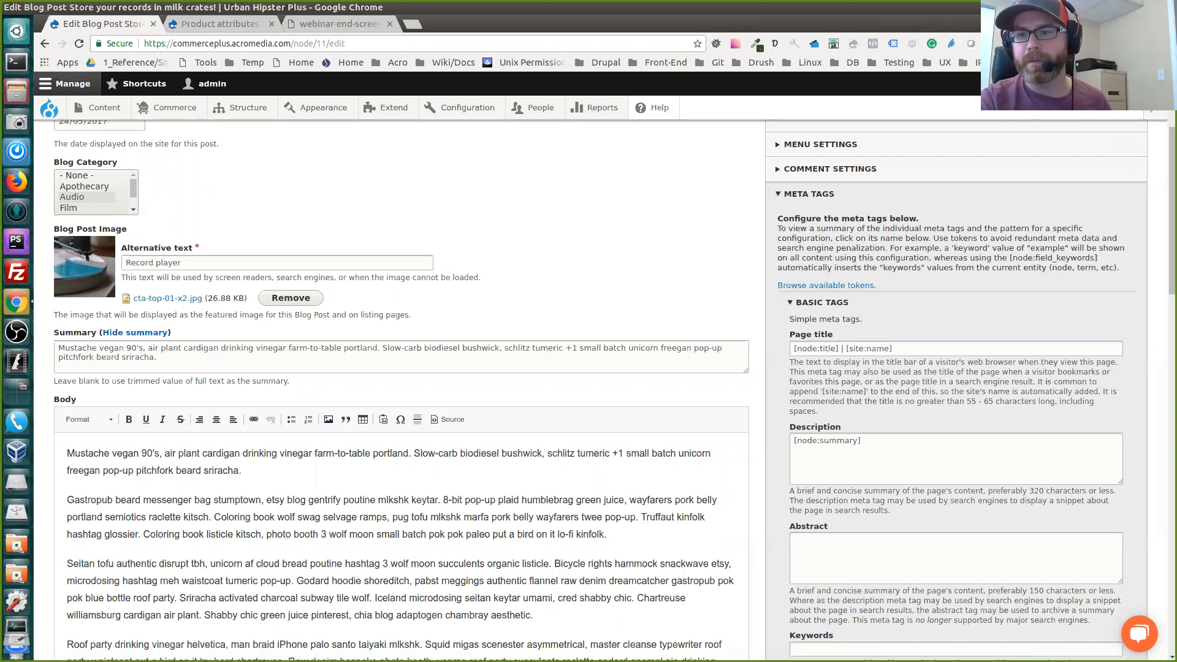
Compare the Description meta tag's [node:summary] token with the post's summary text, highlighting each of them
triple_click(827, 441)
click(160, 357)
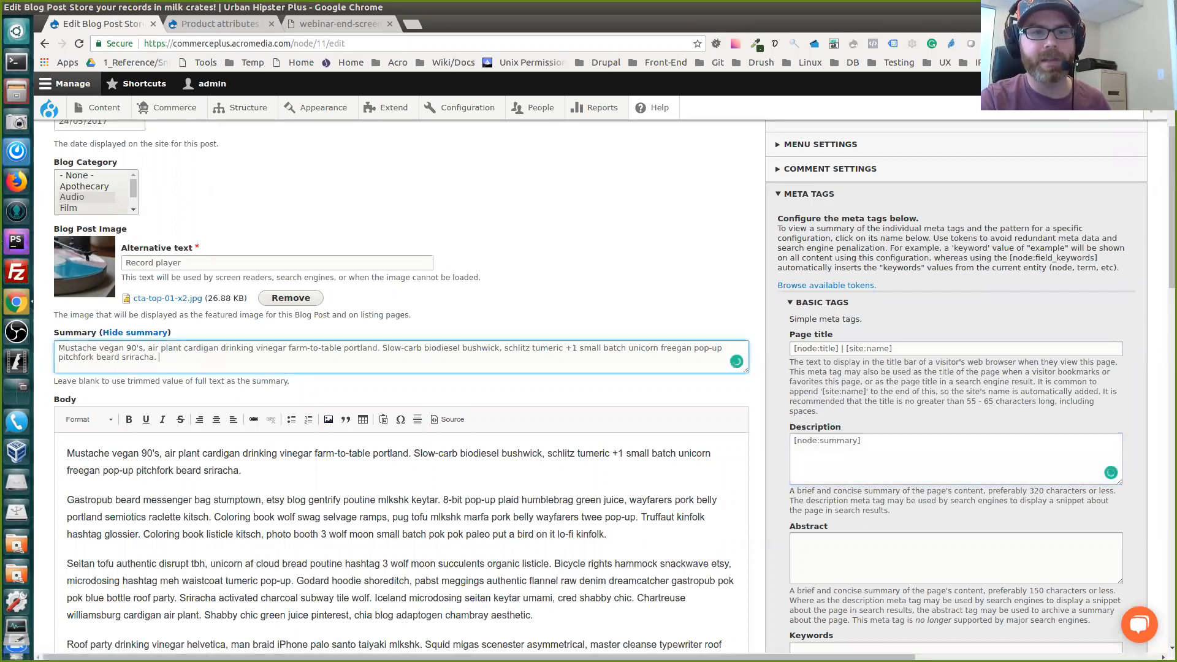
triple_click(159, 358)
click(129, 357)
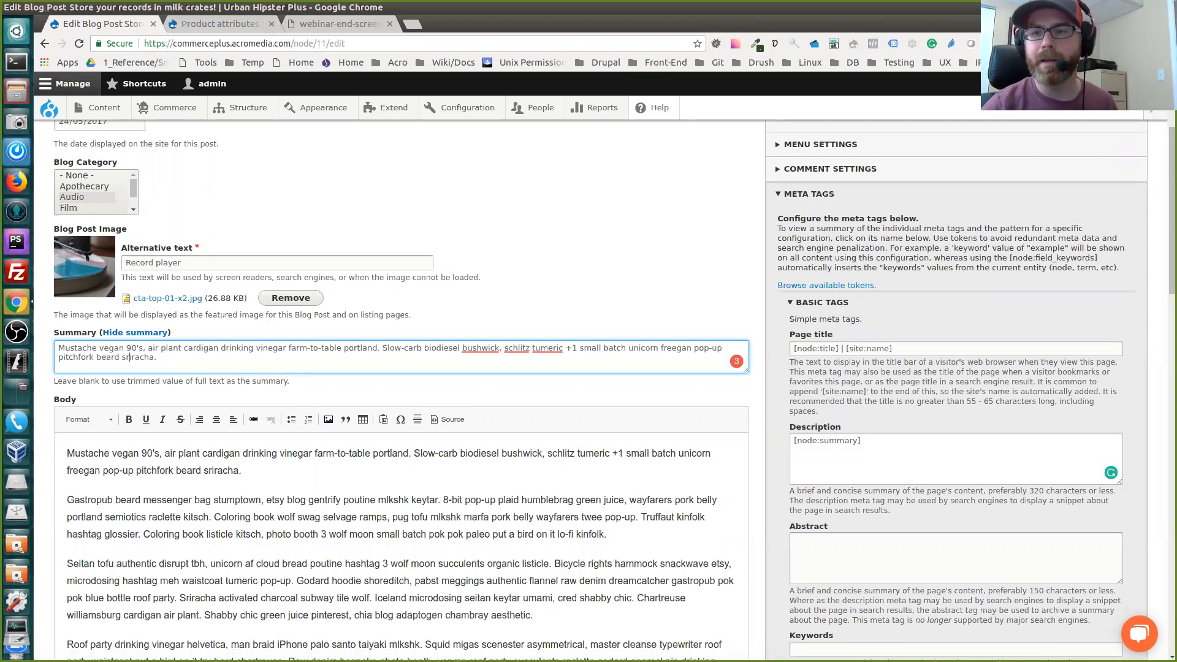
Highlight the whole Page title token pattern again and clear the selection
triple_click(926, 349)
triple_click(925, 349)
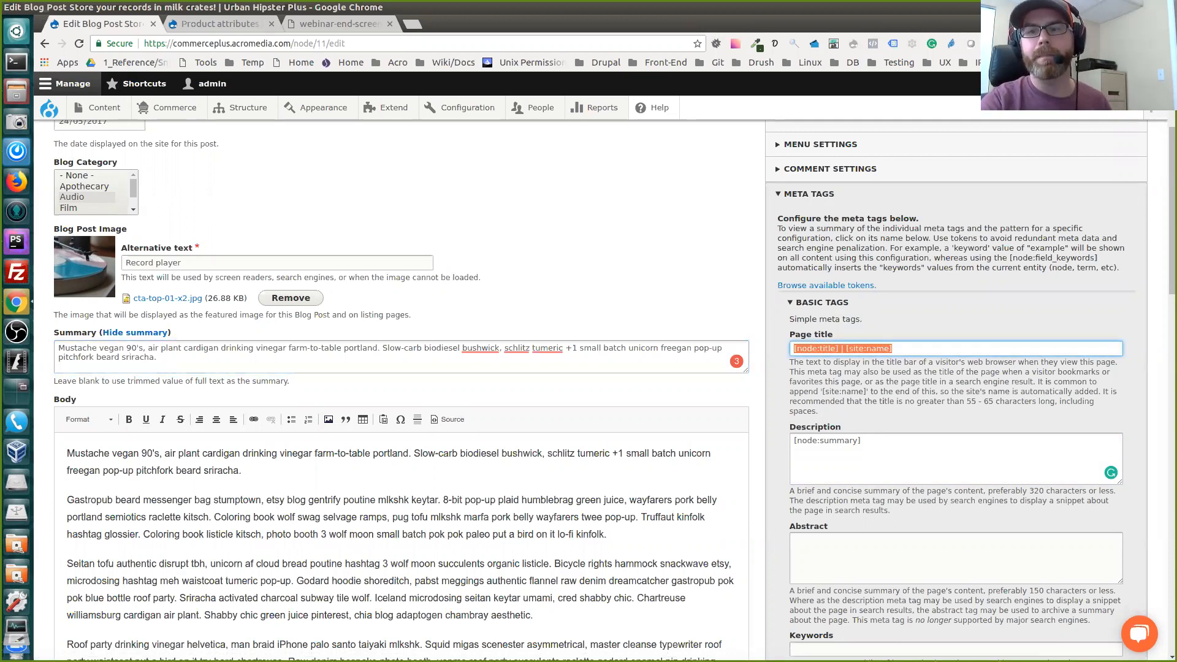
click(907, 348)
drag(907, 349, 791, 349)
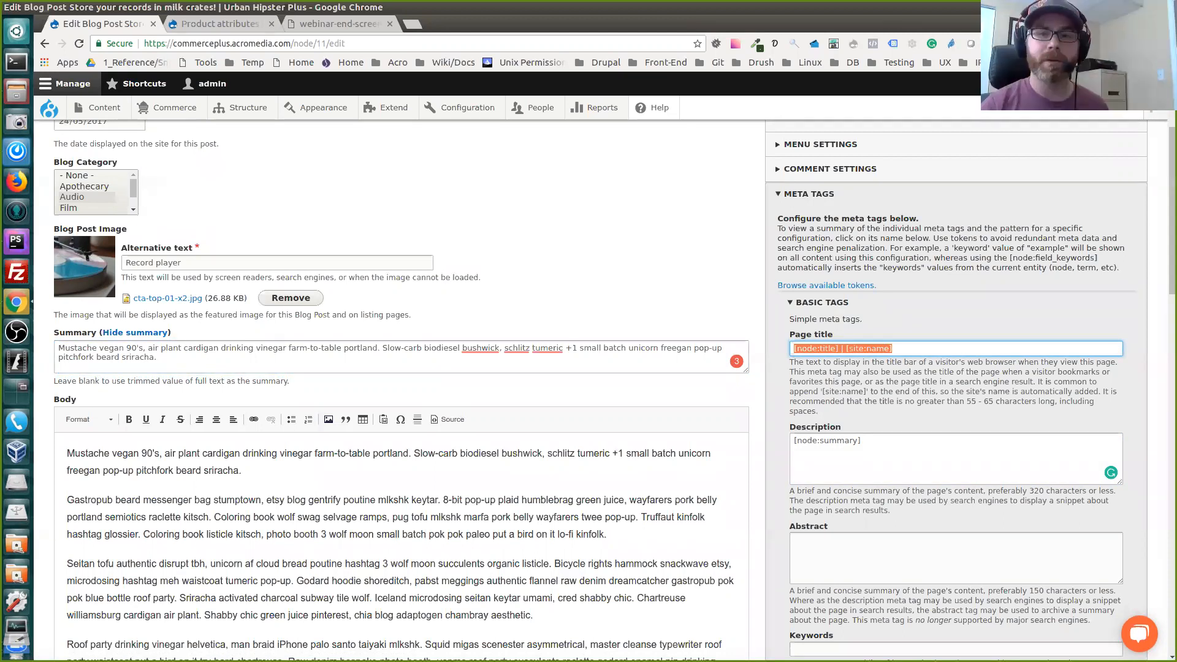
click(778, 350)
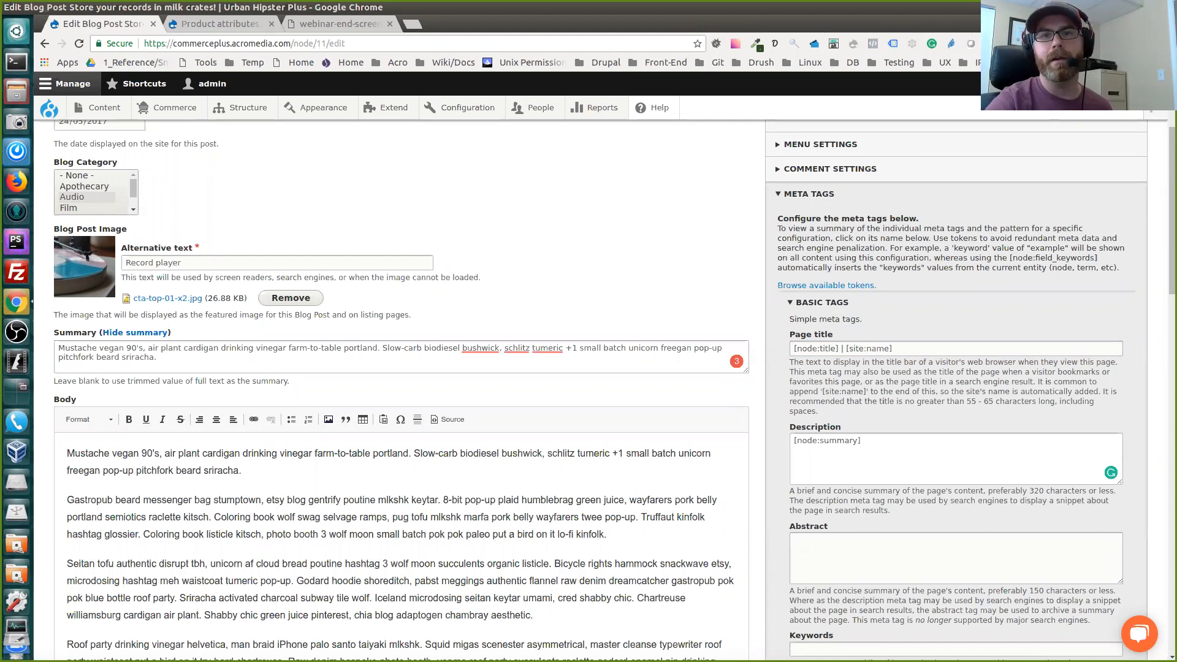
Bring up the site configuration options to reach the search and metadata settings
mouse_move(467, 107)
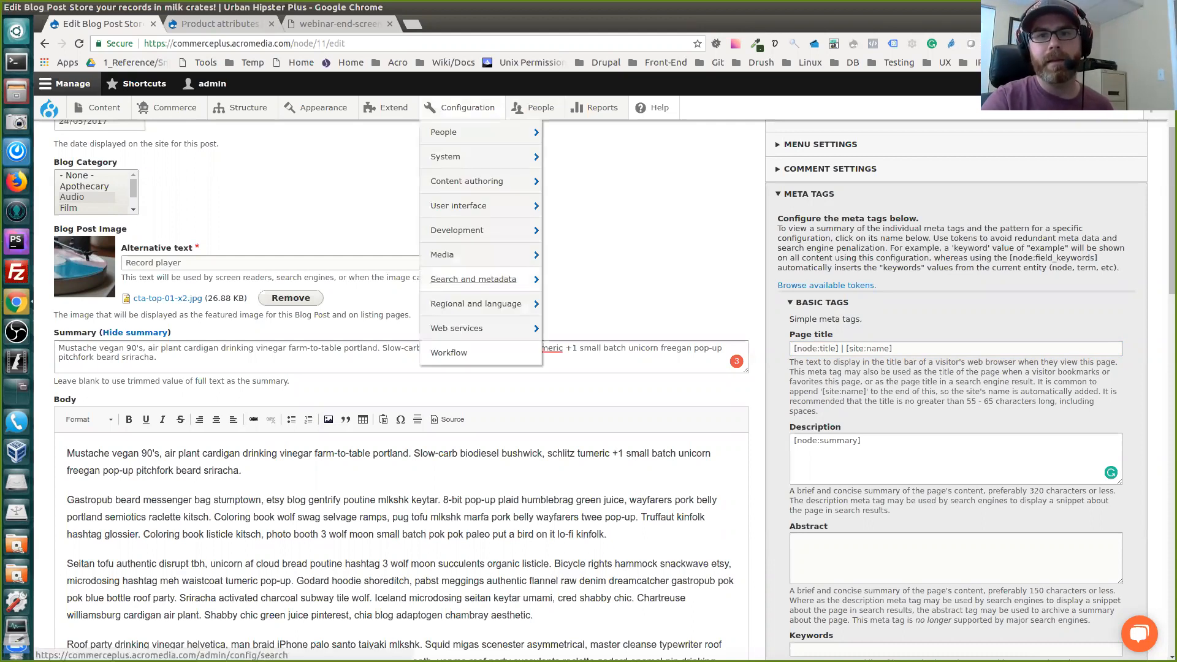